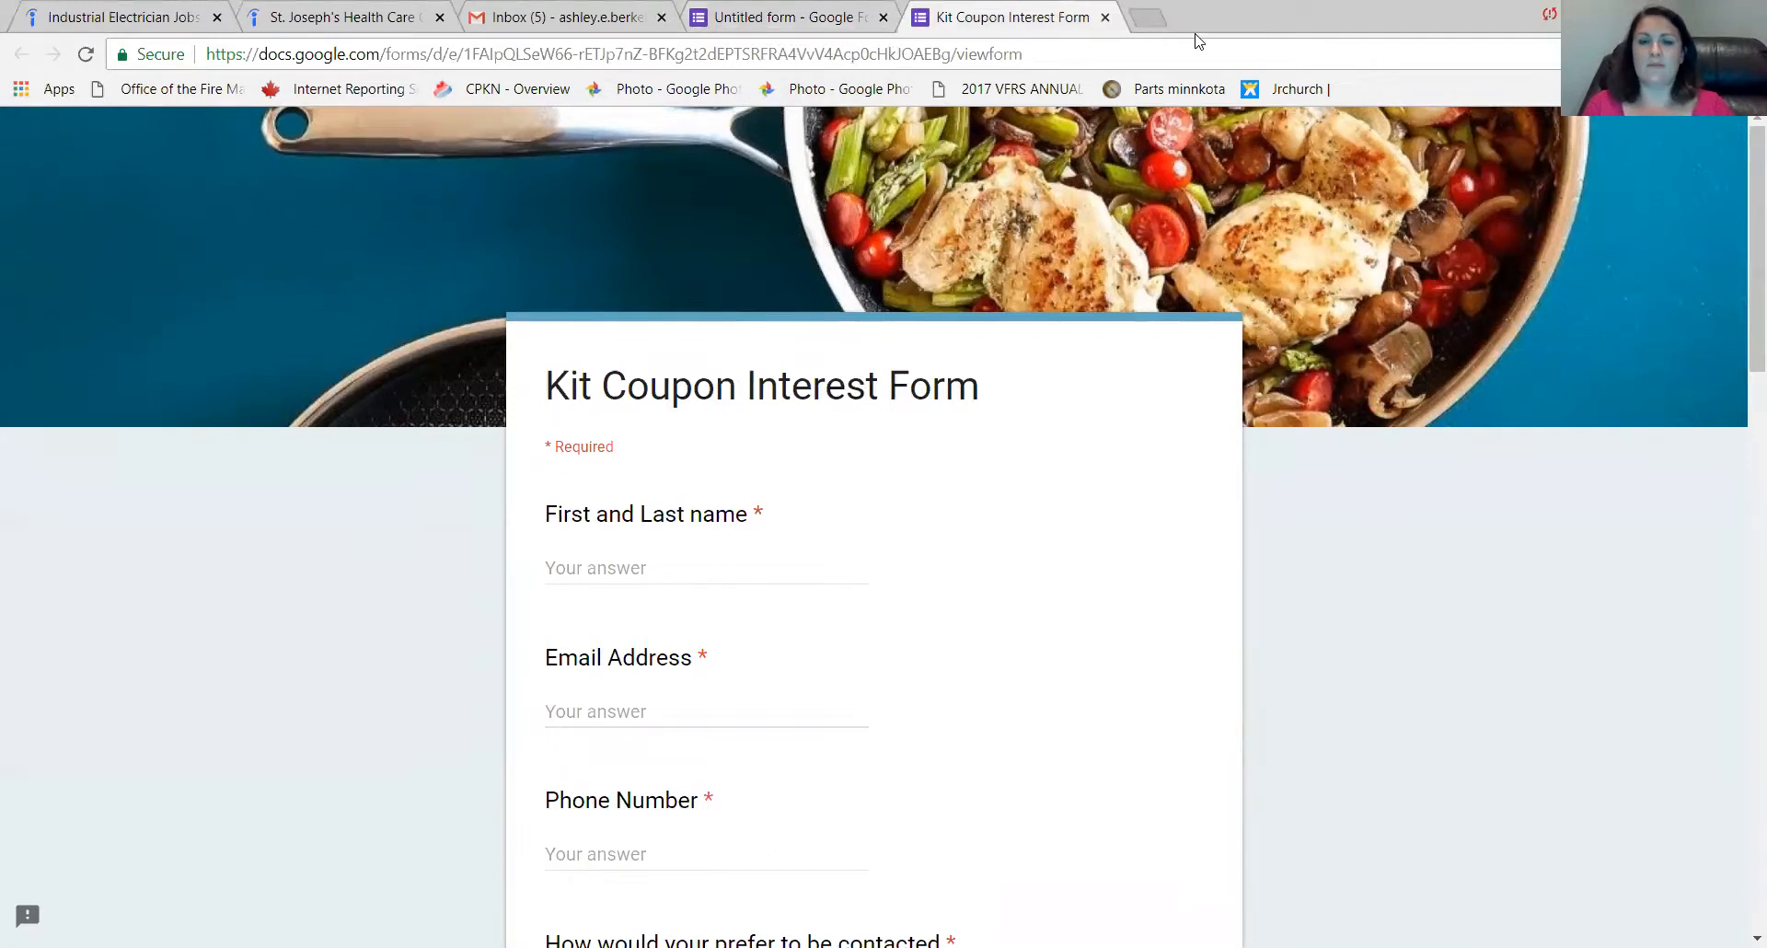
Search for "google forms" in a new browser tab, go to Google Forms and start a blank form.
{"action": "left_click", "coordinate": [1149, 17]}
{"action": "left_click", "coordinate": [662, 463]}
{"action": "type", "text": "google forms"}
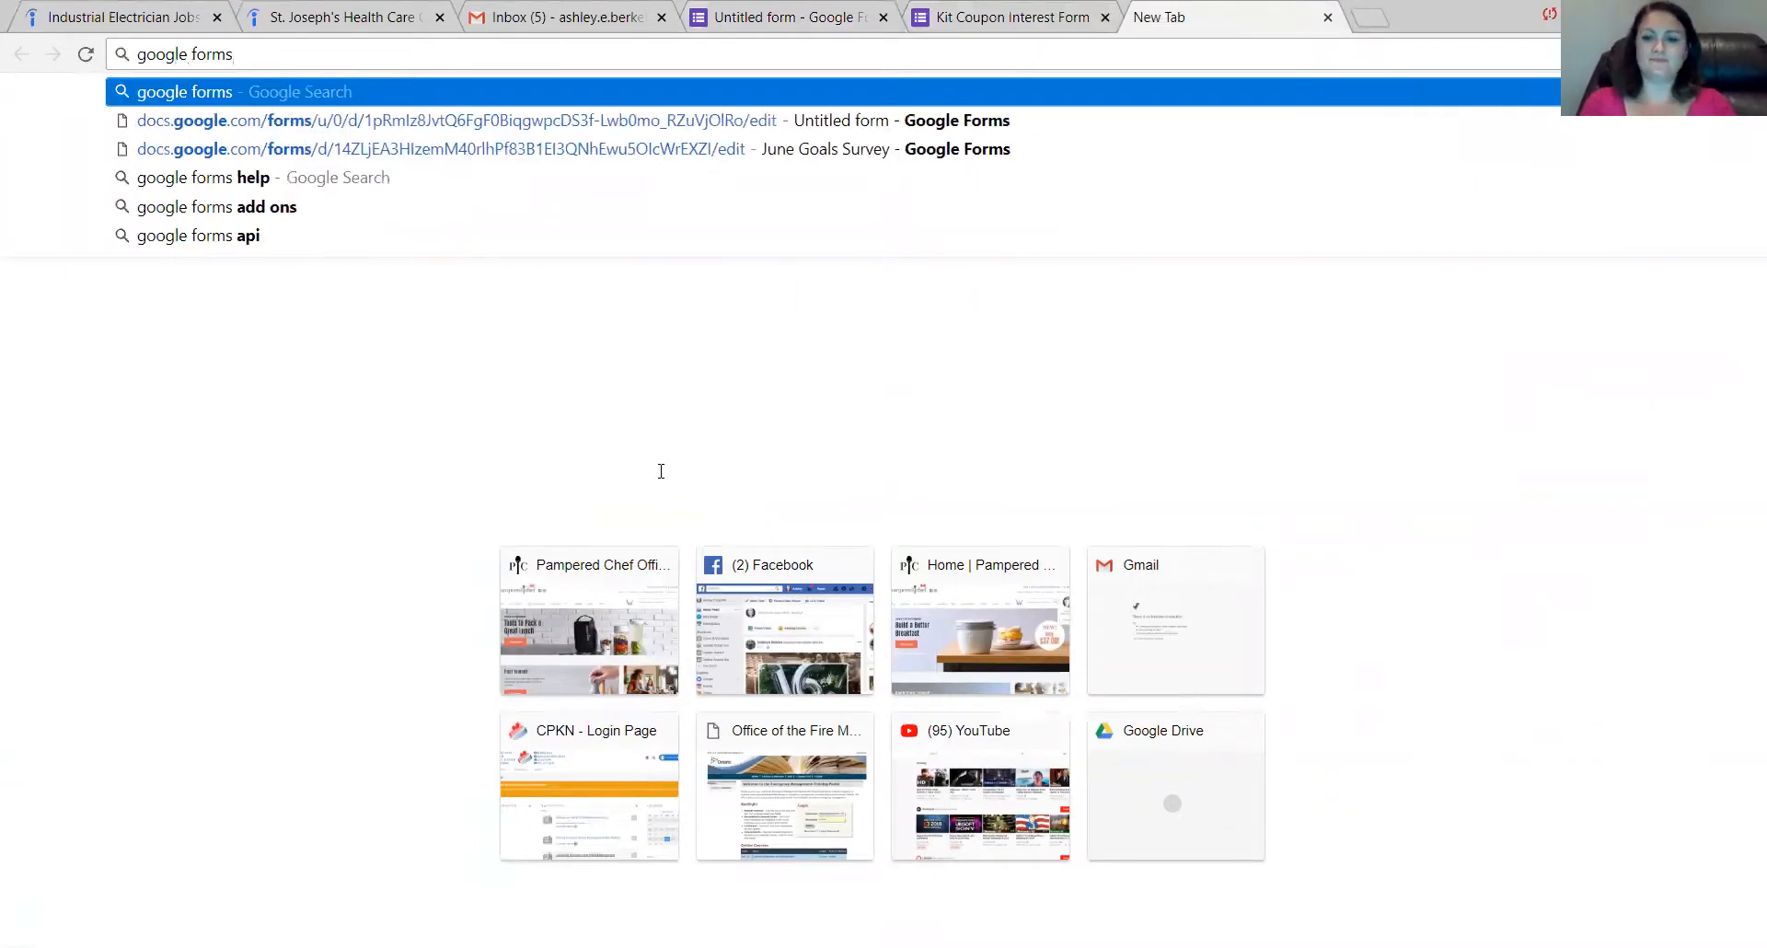
{"action": "key", "text": "Return"}
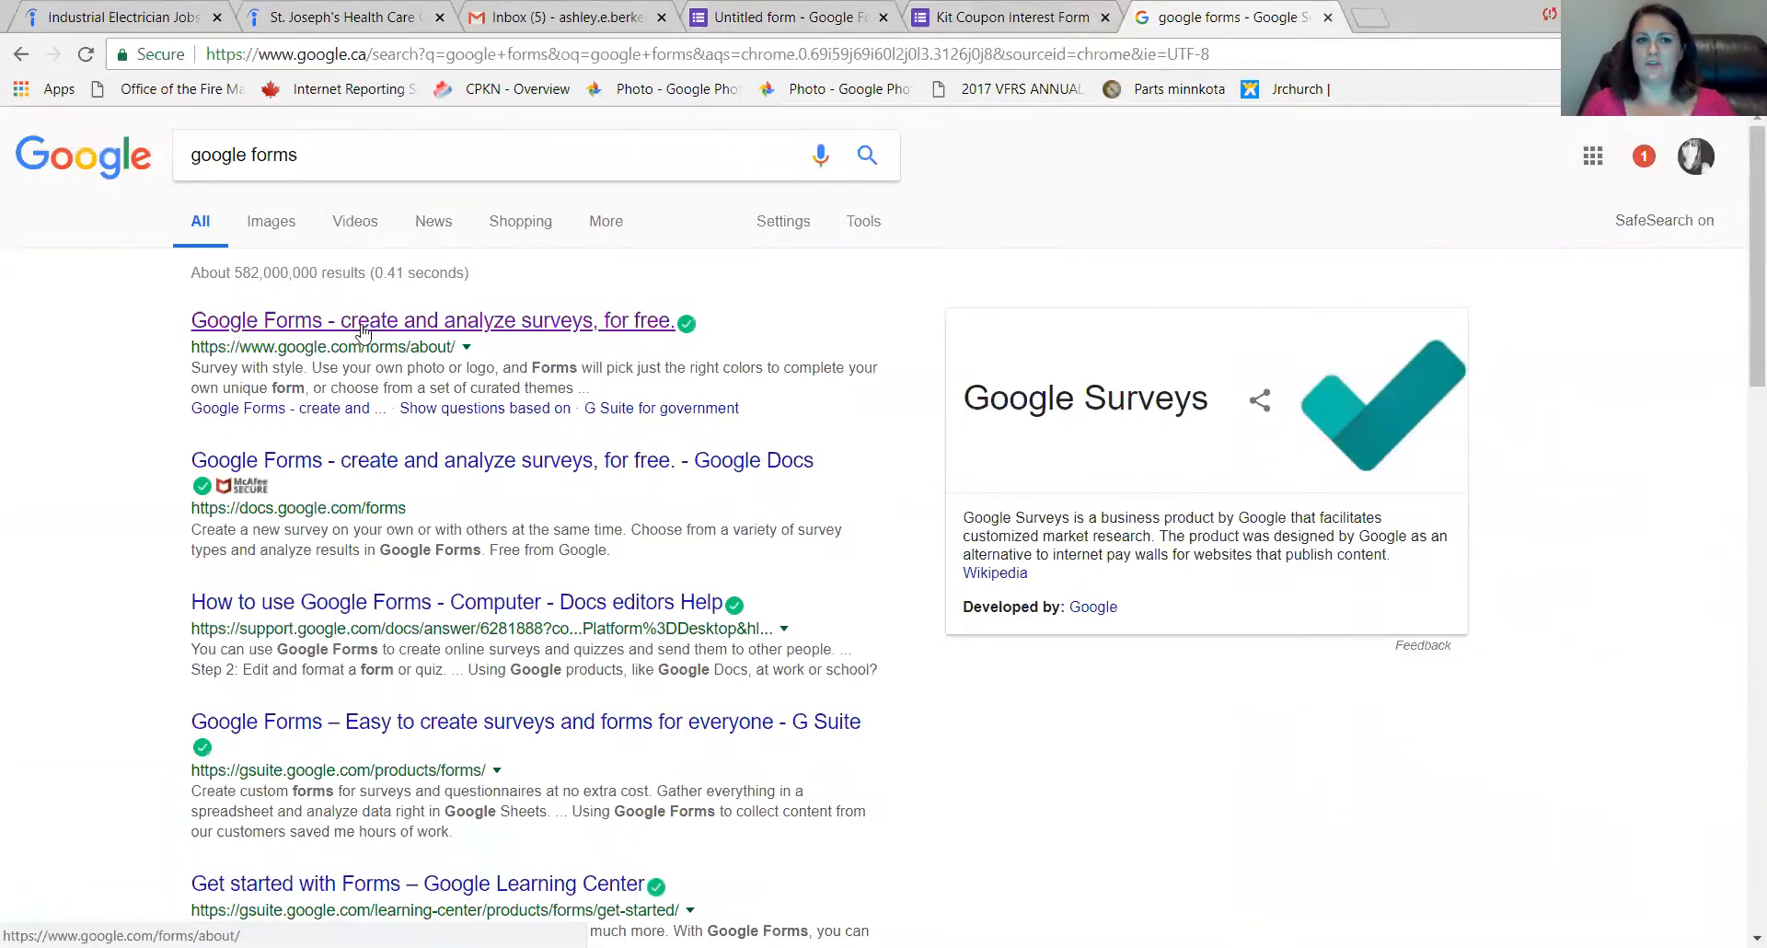
{"action": "left_click", "coordinate": [475, 329]}
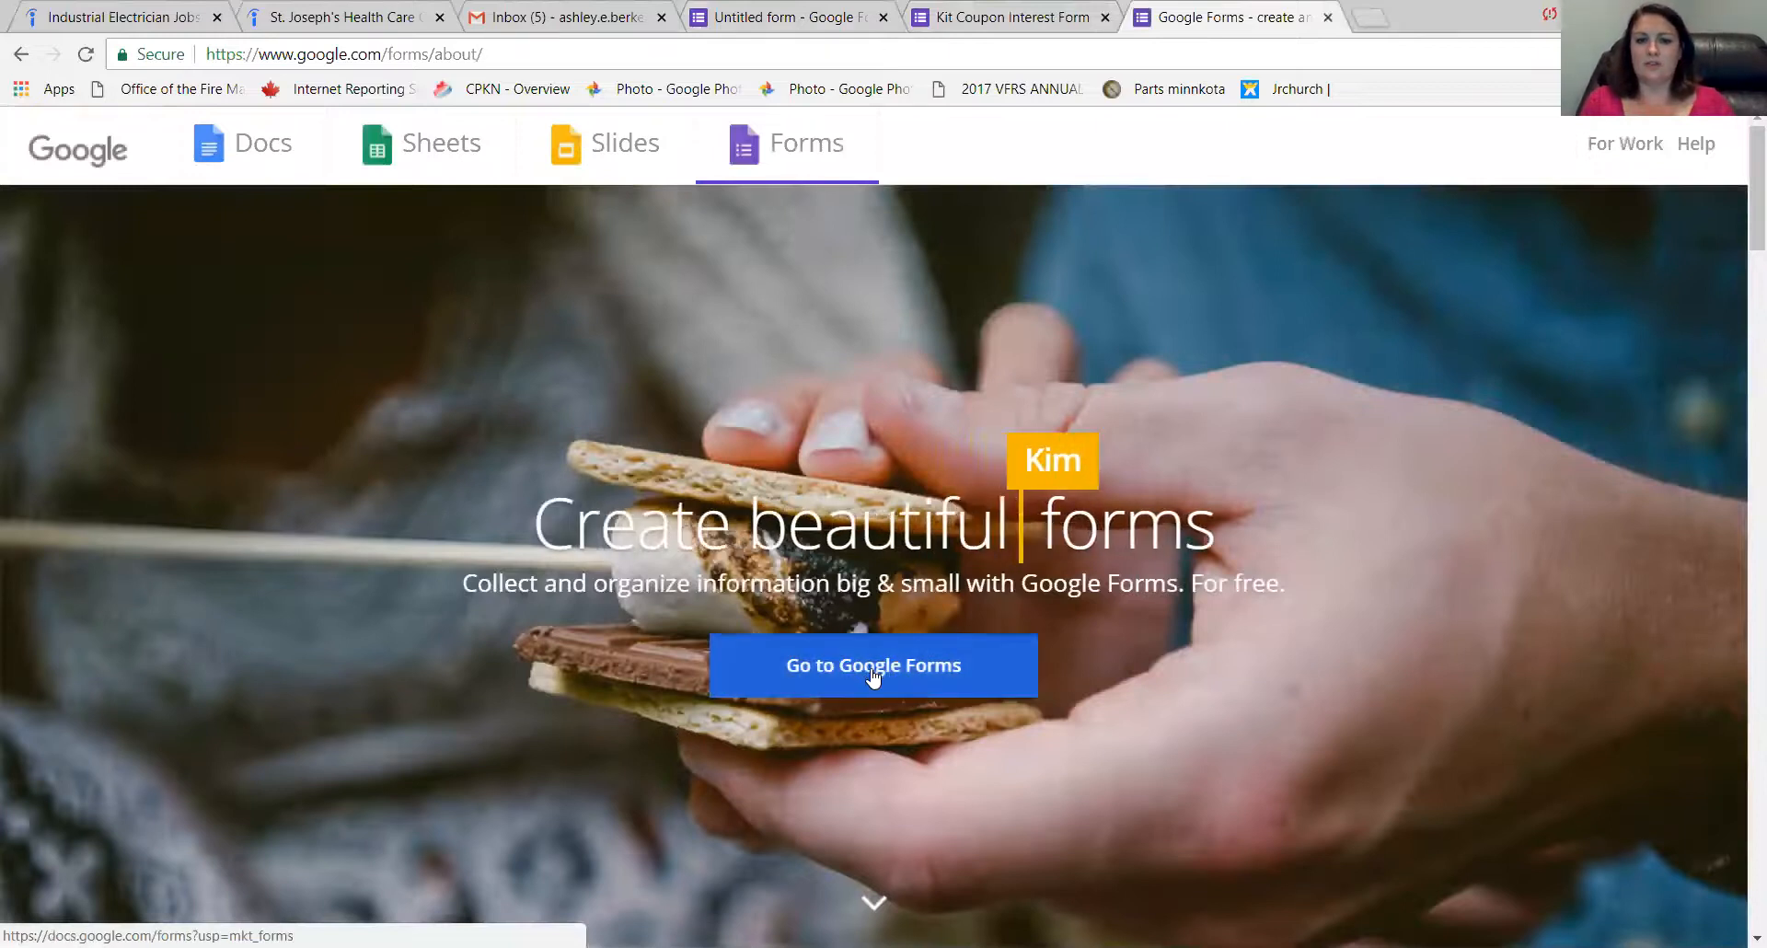
{"action": "left_click", "coordinate": [872, 672]}
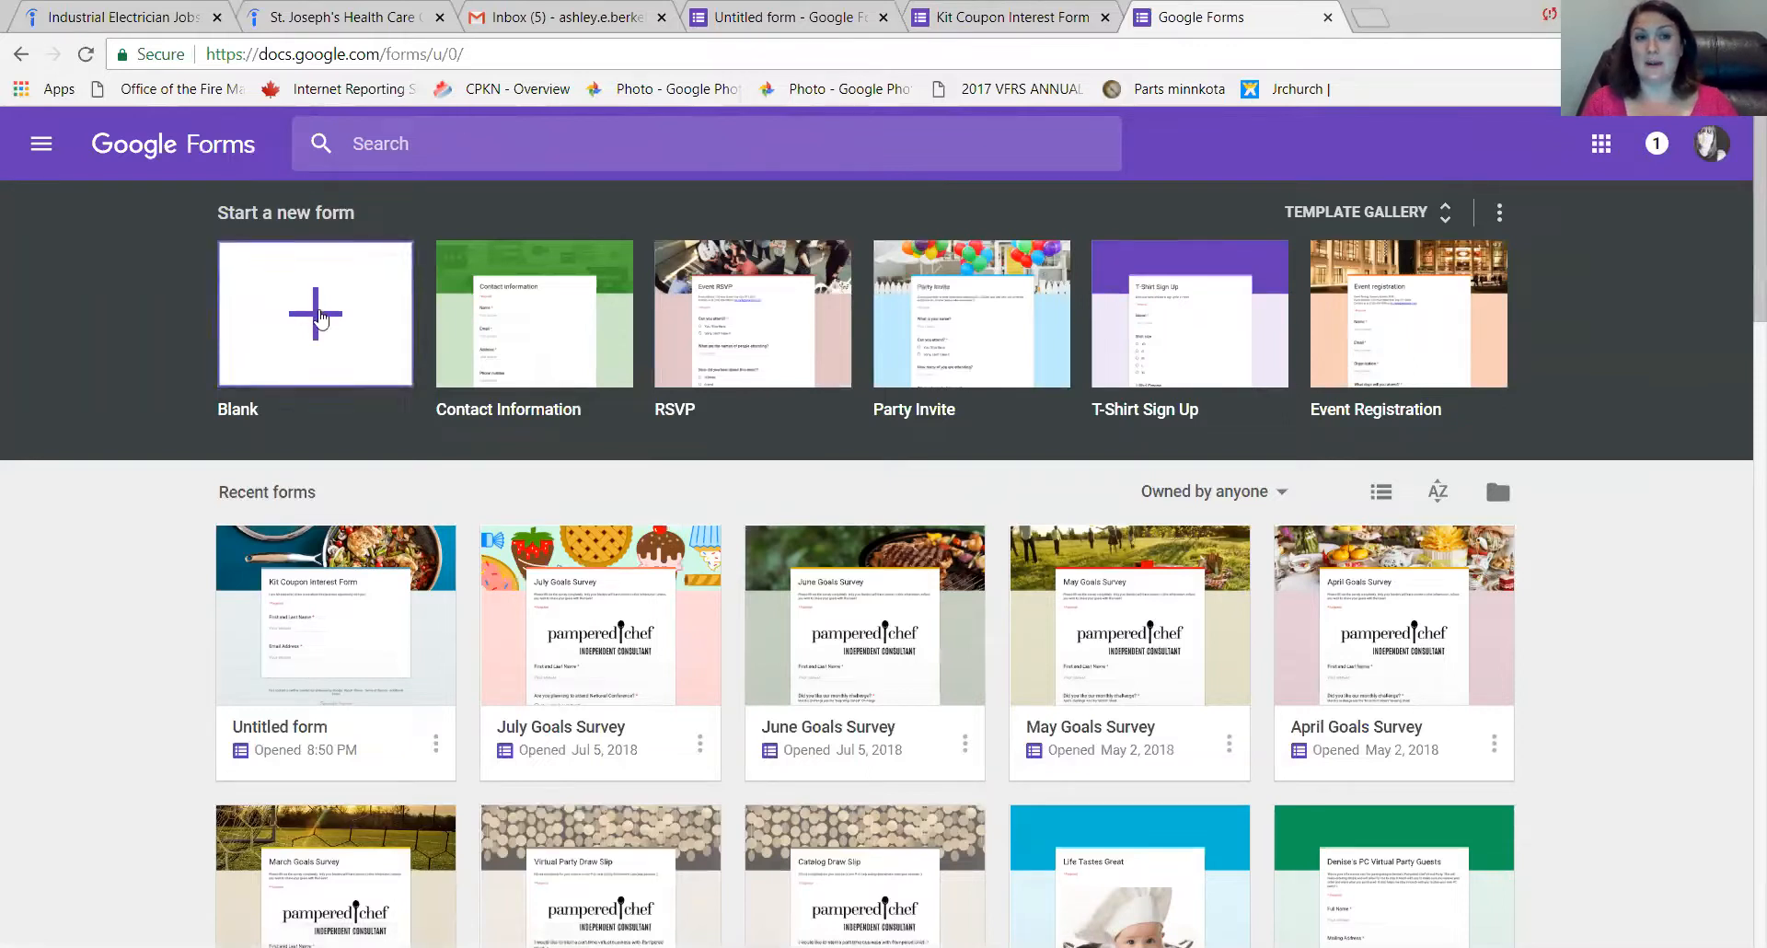
{"action": "left_click", "coordinate": [318, 315]}
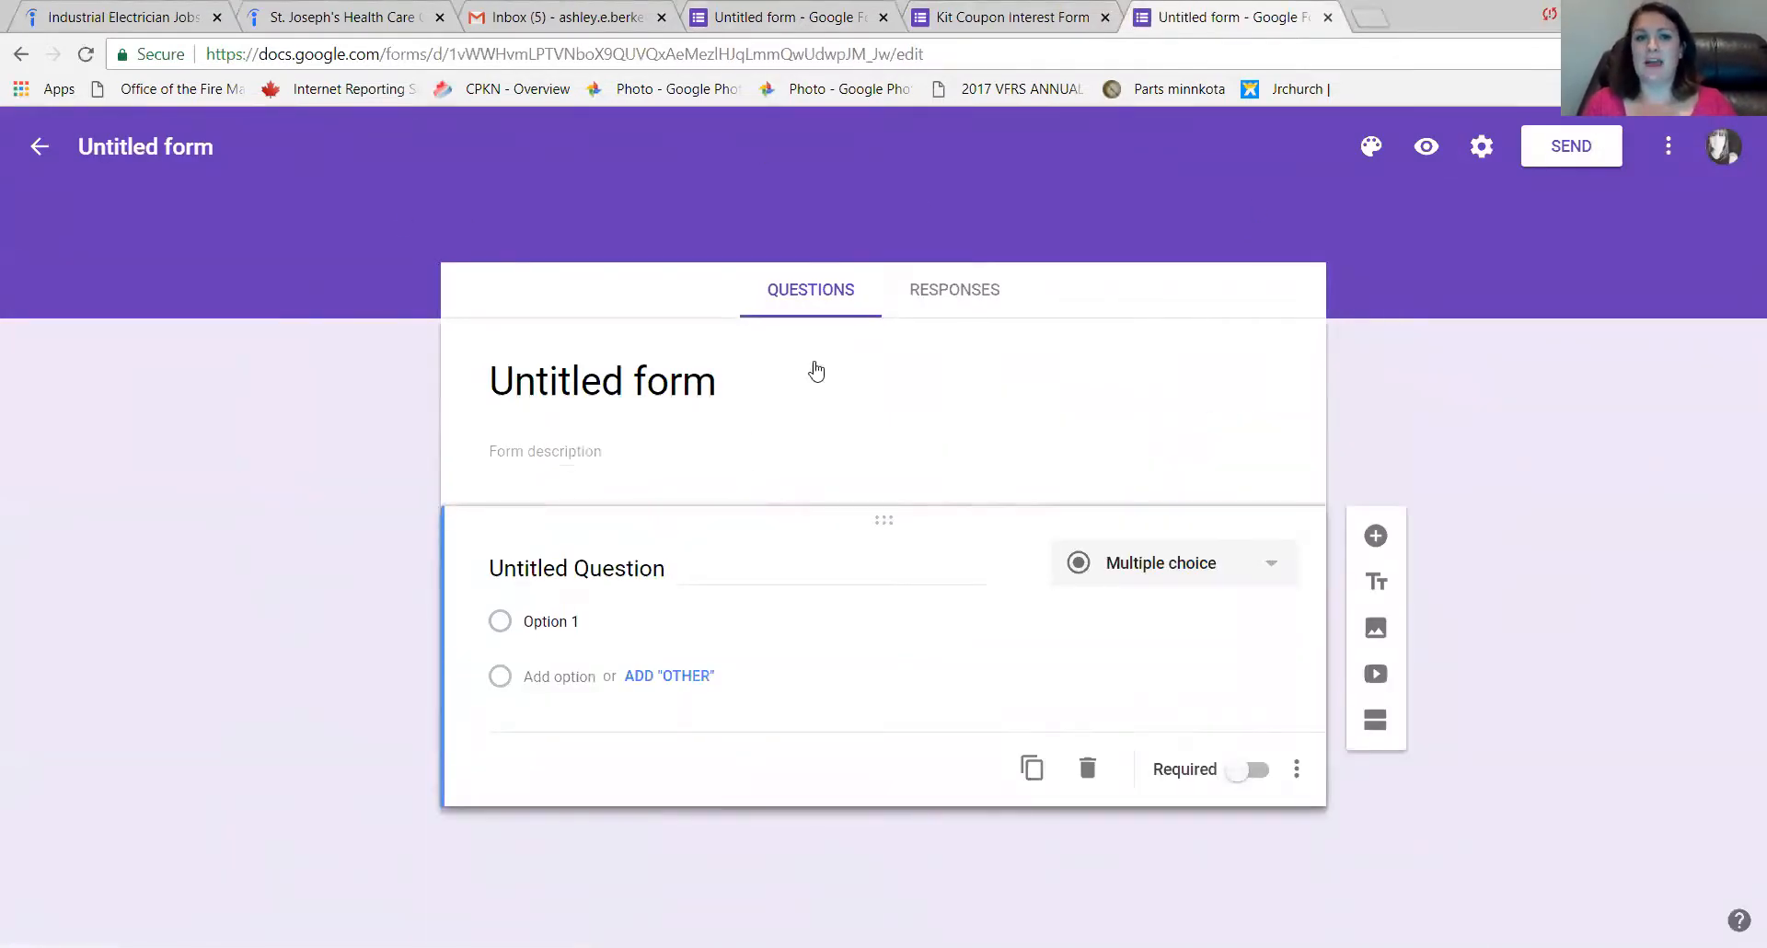
Upload cover-facebook-stainless-skillet from the Pampered Chef pictures folder as the form's header image.
{"action": "left_click", "coordinate": [1372, 152]}
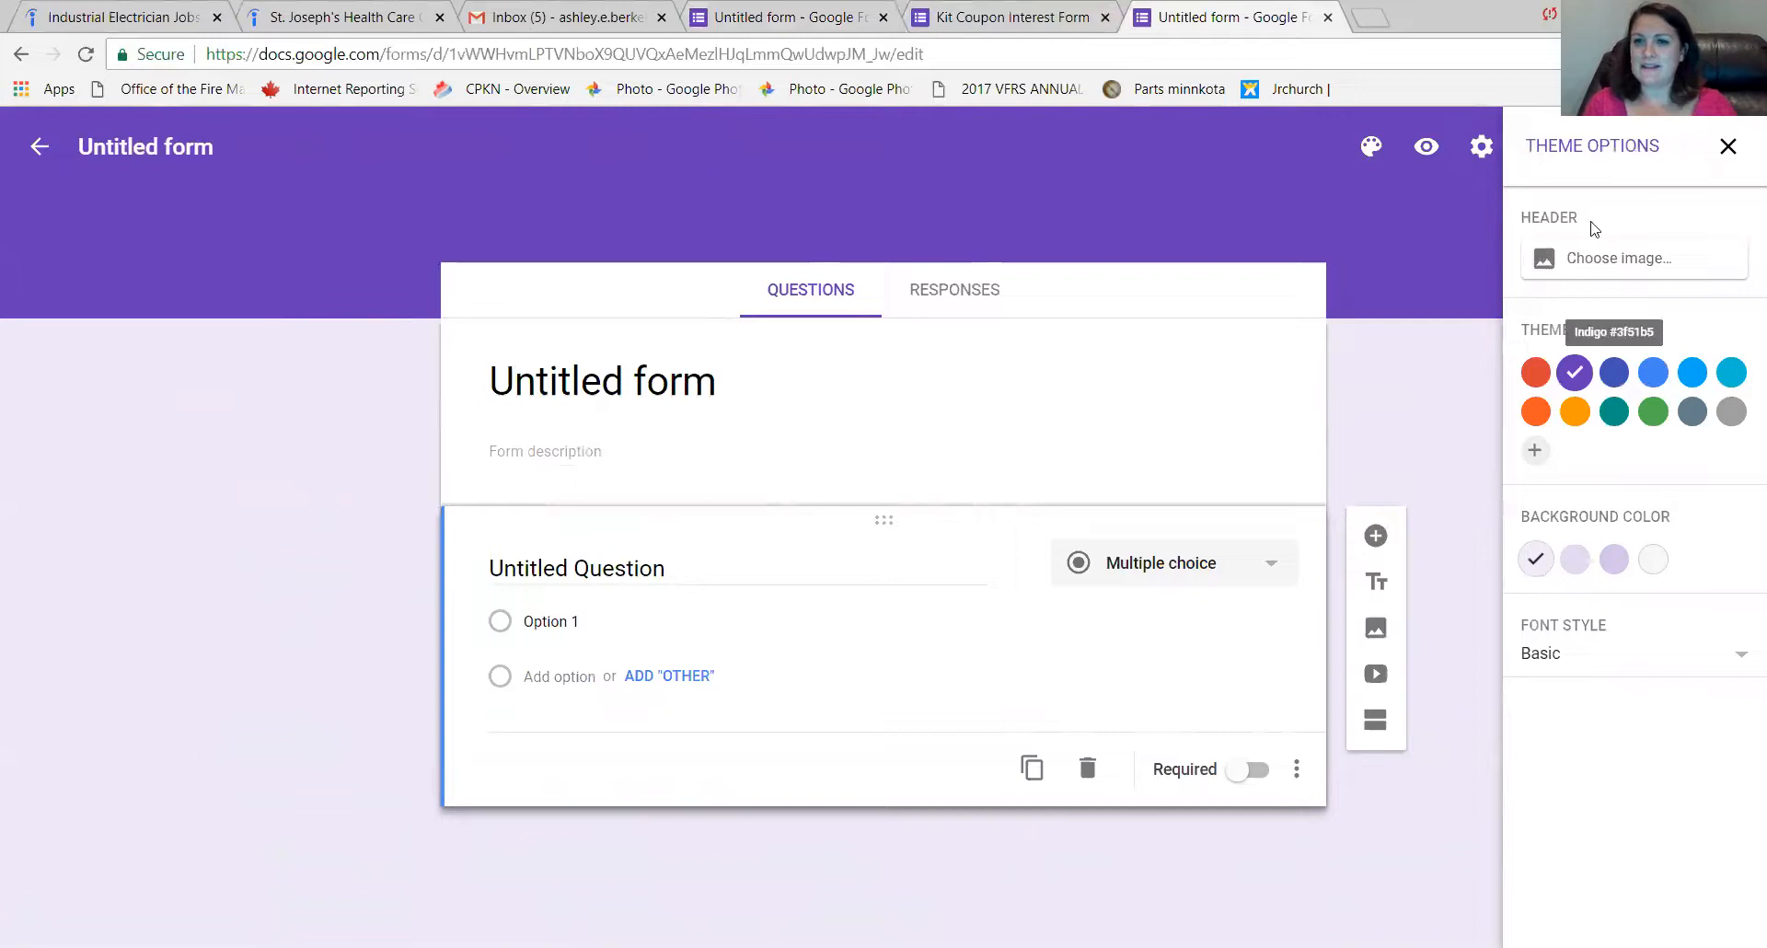
{"action": "left_click", "coordinate": [1582, 274]}
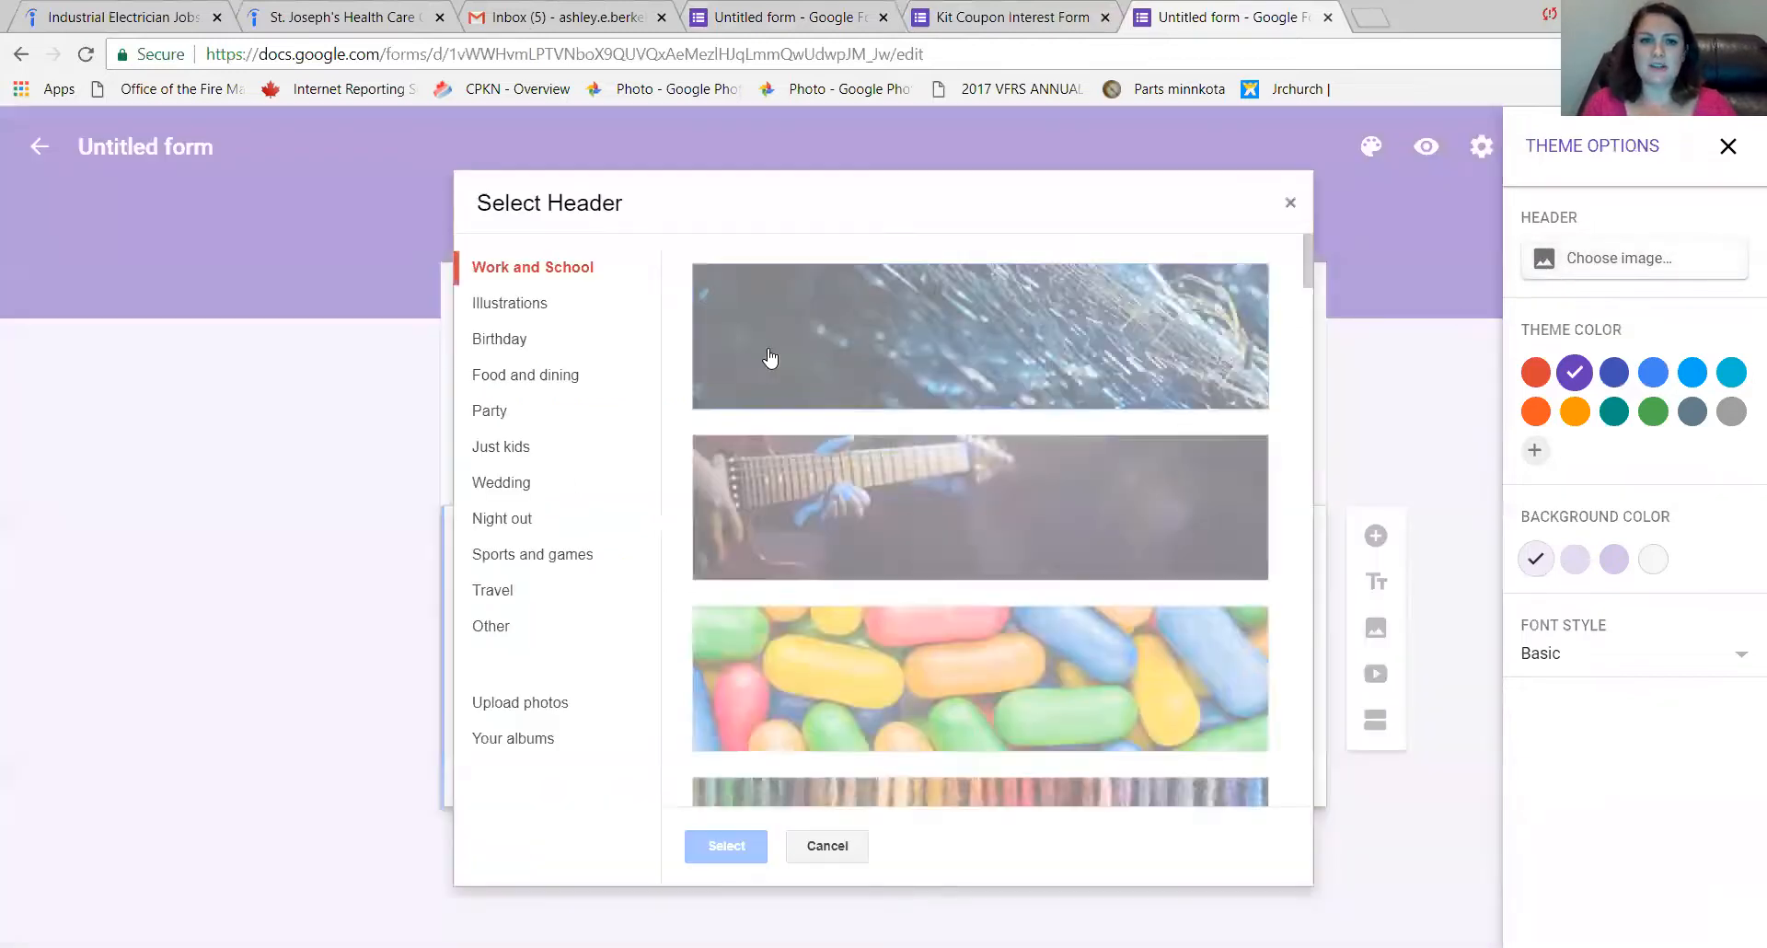
{"action": "left_click", "coordinate": [543, 707]}
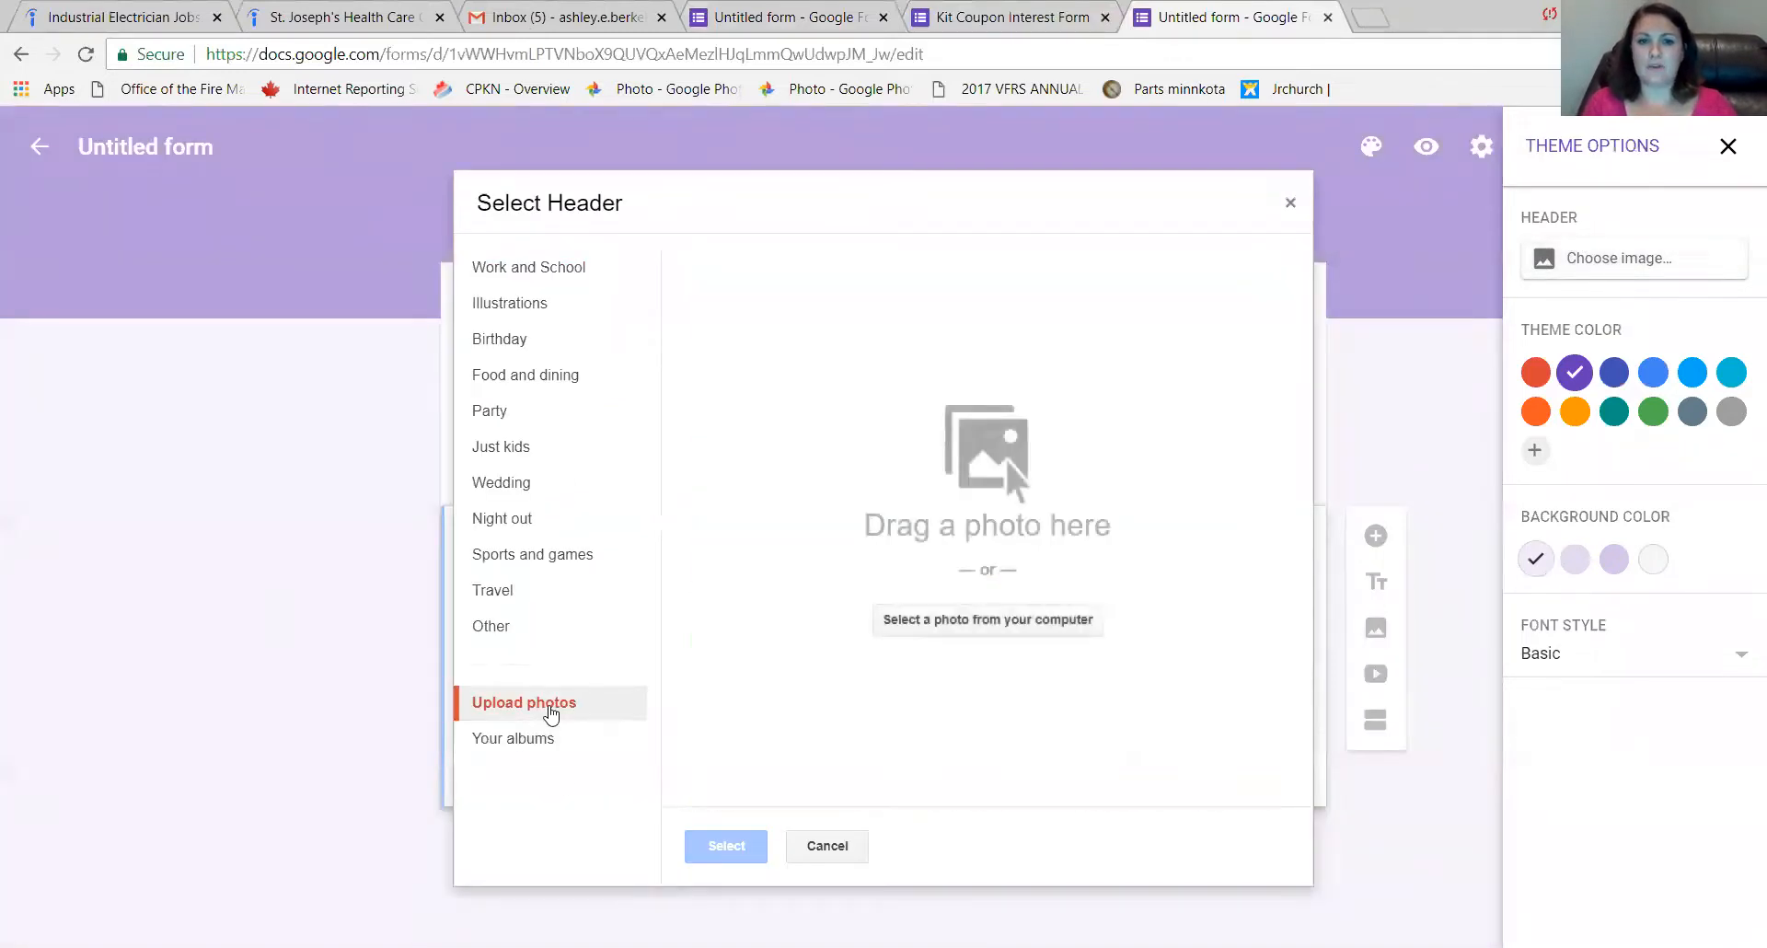
{"action": "left_click", "coordinate": [927, 619]}
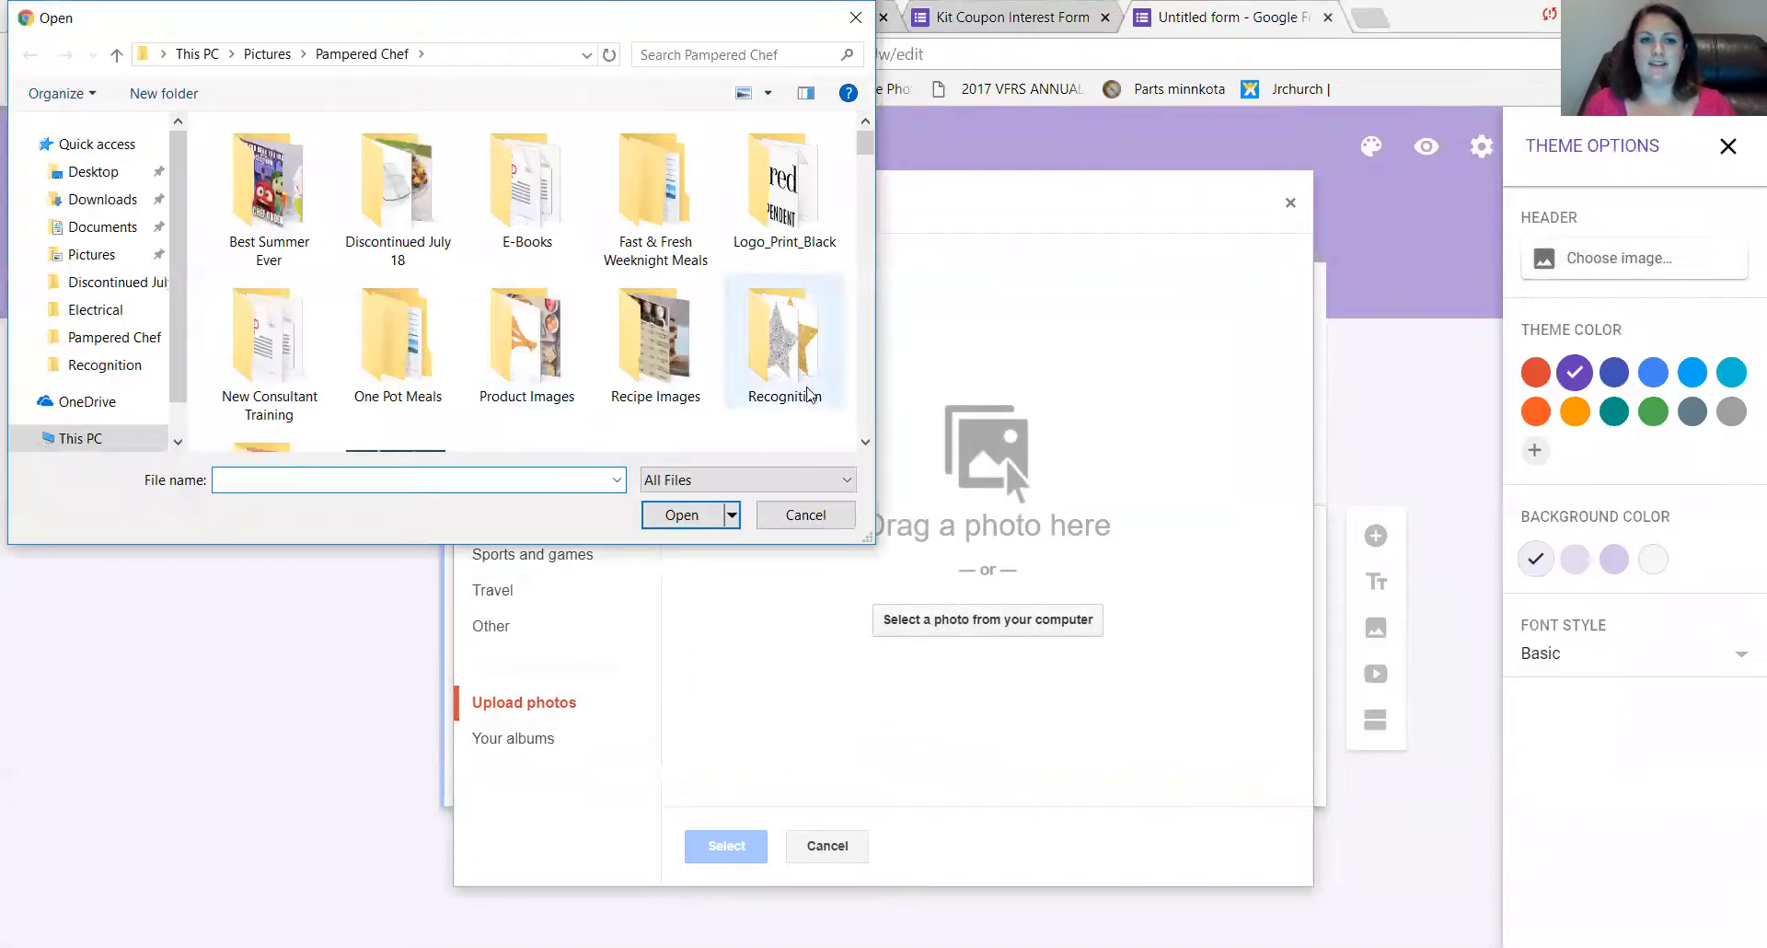
{"action": "left_click", "coordinate": [865, 443]}
{"action": "left_click", "coordinate": [865, 446]}
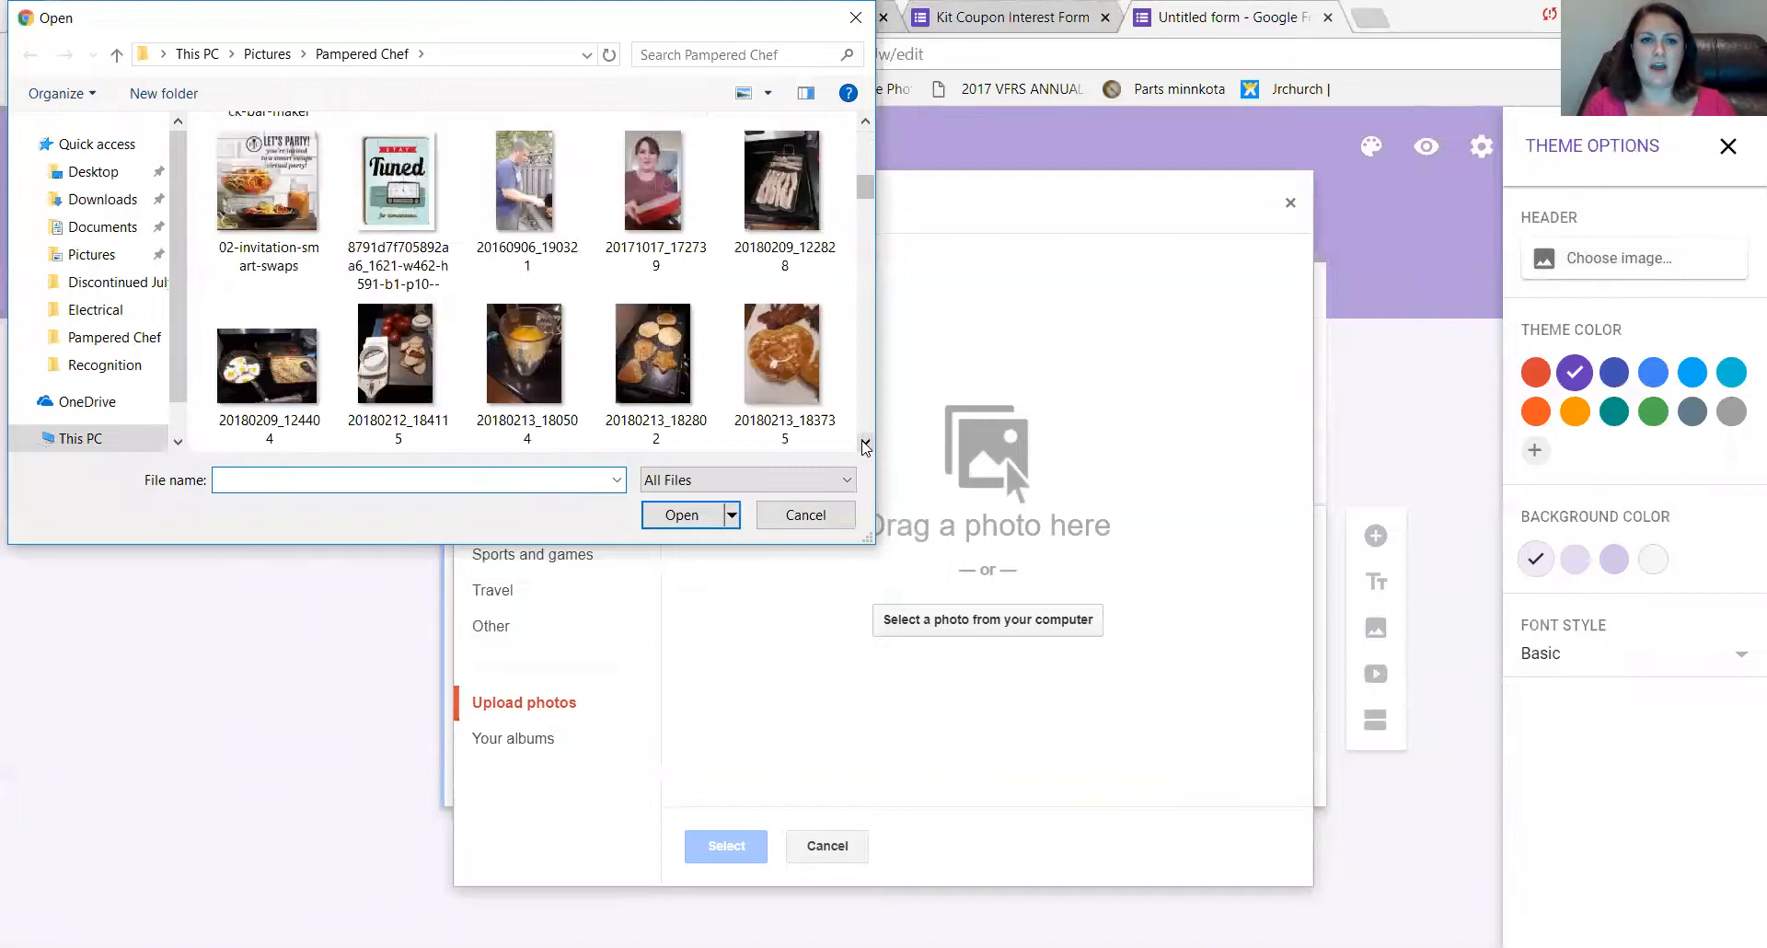
{"action": "left_click", "coordinate": [866, 445]}
{"action": "left_click", "coordinate": [865, 445]}
{"action": "left_click", "coordinate": [865, 445]}
{"action": "left_click", "coordinate": [865, 445]}
{"action": "left_click", "coordinate": [866, 446]}
{"action": "left_click", "coordinate": [865, 445]}
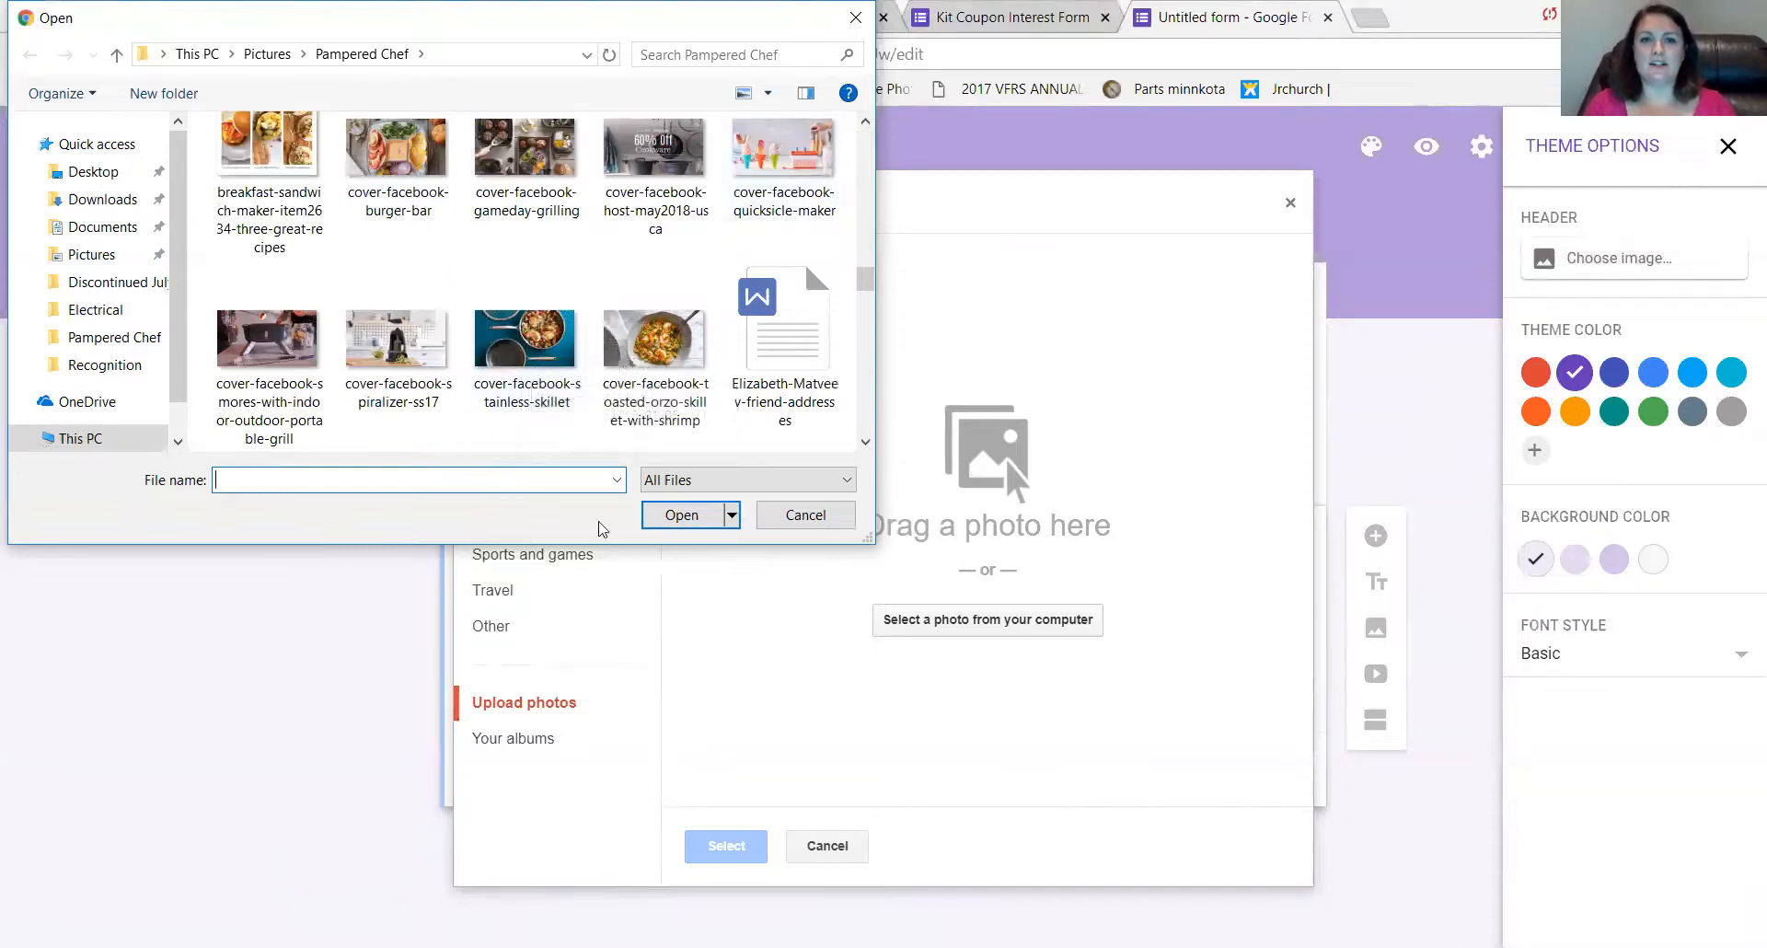
{"action": "left_click", "coordinate": [529, 345]}
{"action": "left_click", "coordinate": [682, 515]}
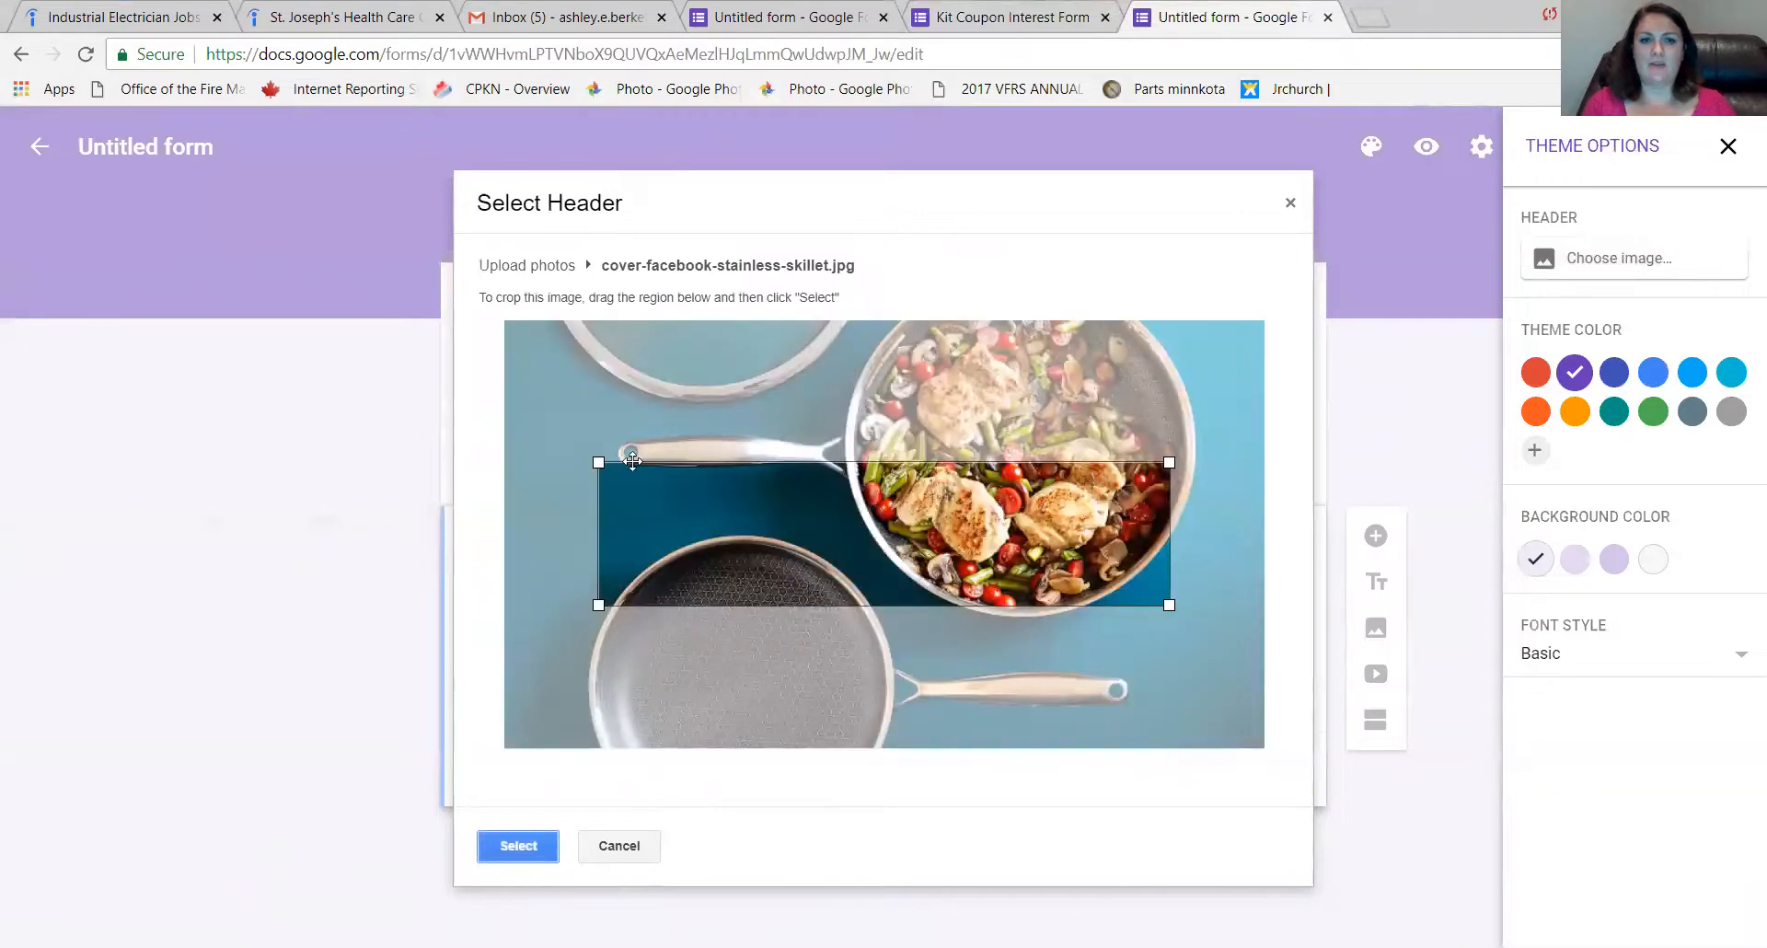
Enlarge the crop region toward both sides of the skillet photo, shift it upward and apply it as the header.
{"action": "left_click_drag", "start_coordinate": [598, 461], "coordinate": [530, 375]}
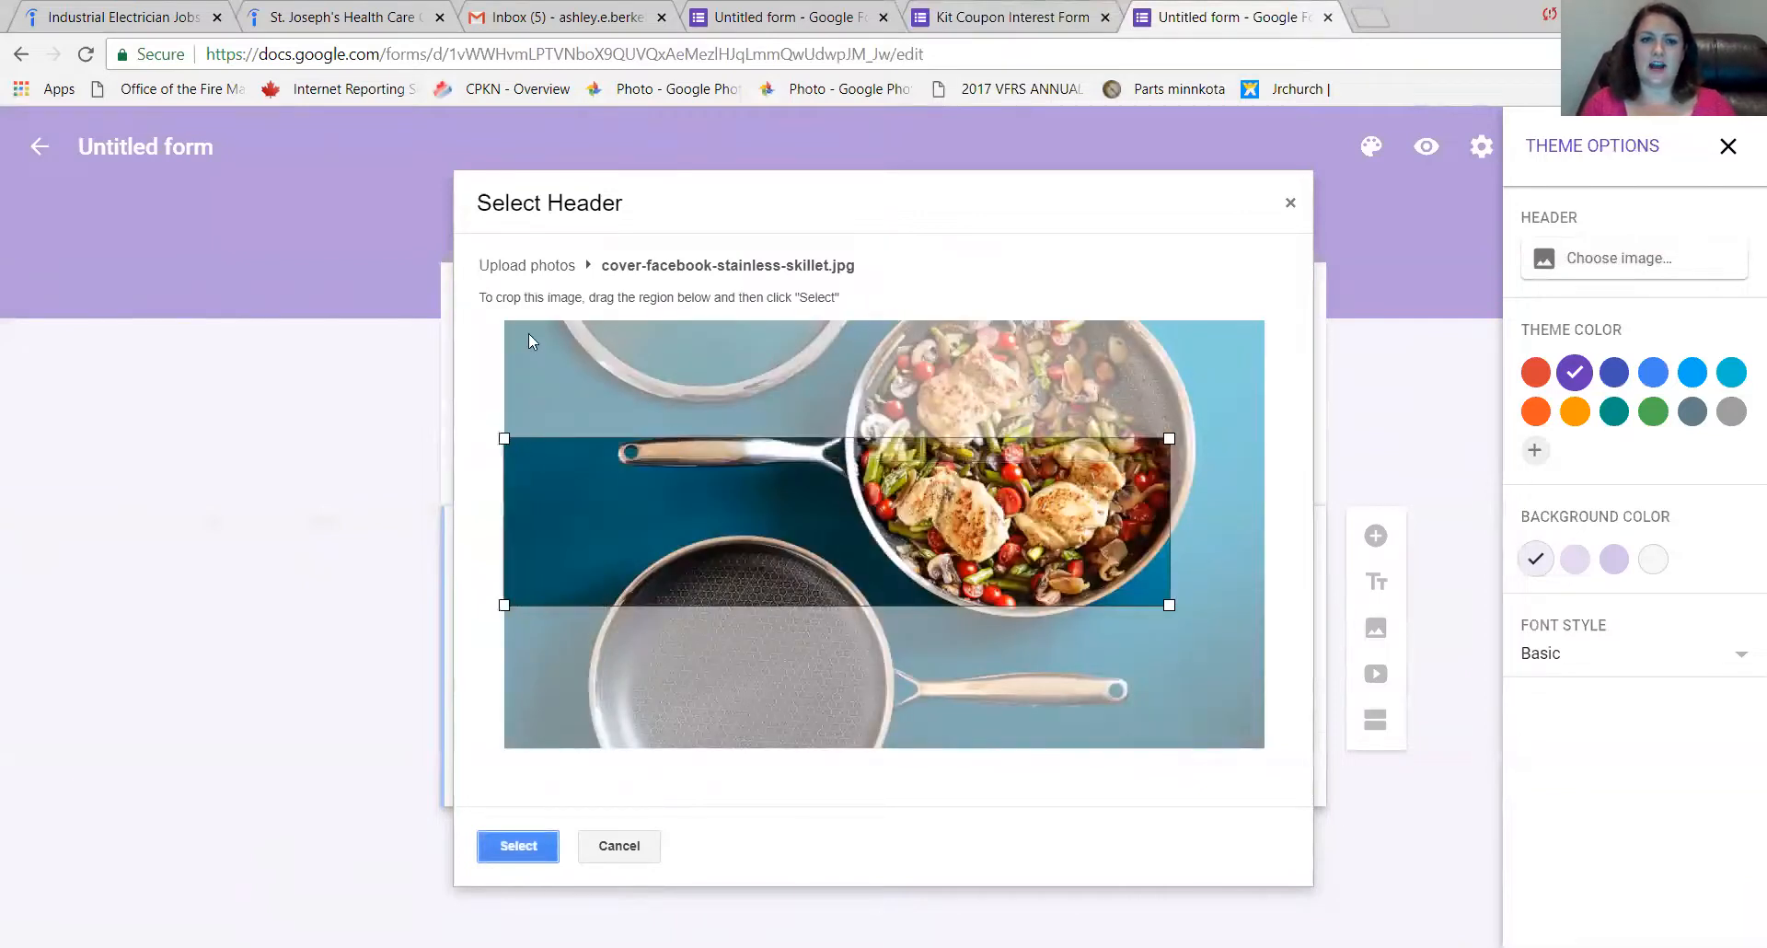
{"action": "left_click_drag", "start_coordinate": [1169, 439], "coordinate": [1297, 373]}
{"action": "left_click_drag", "start_coordinate": [1111, 485], "coordinate": [1110, 410]}
{"action": "left_click", "coordinate": [518, 847]}
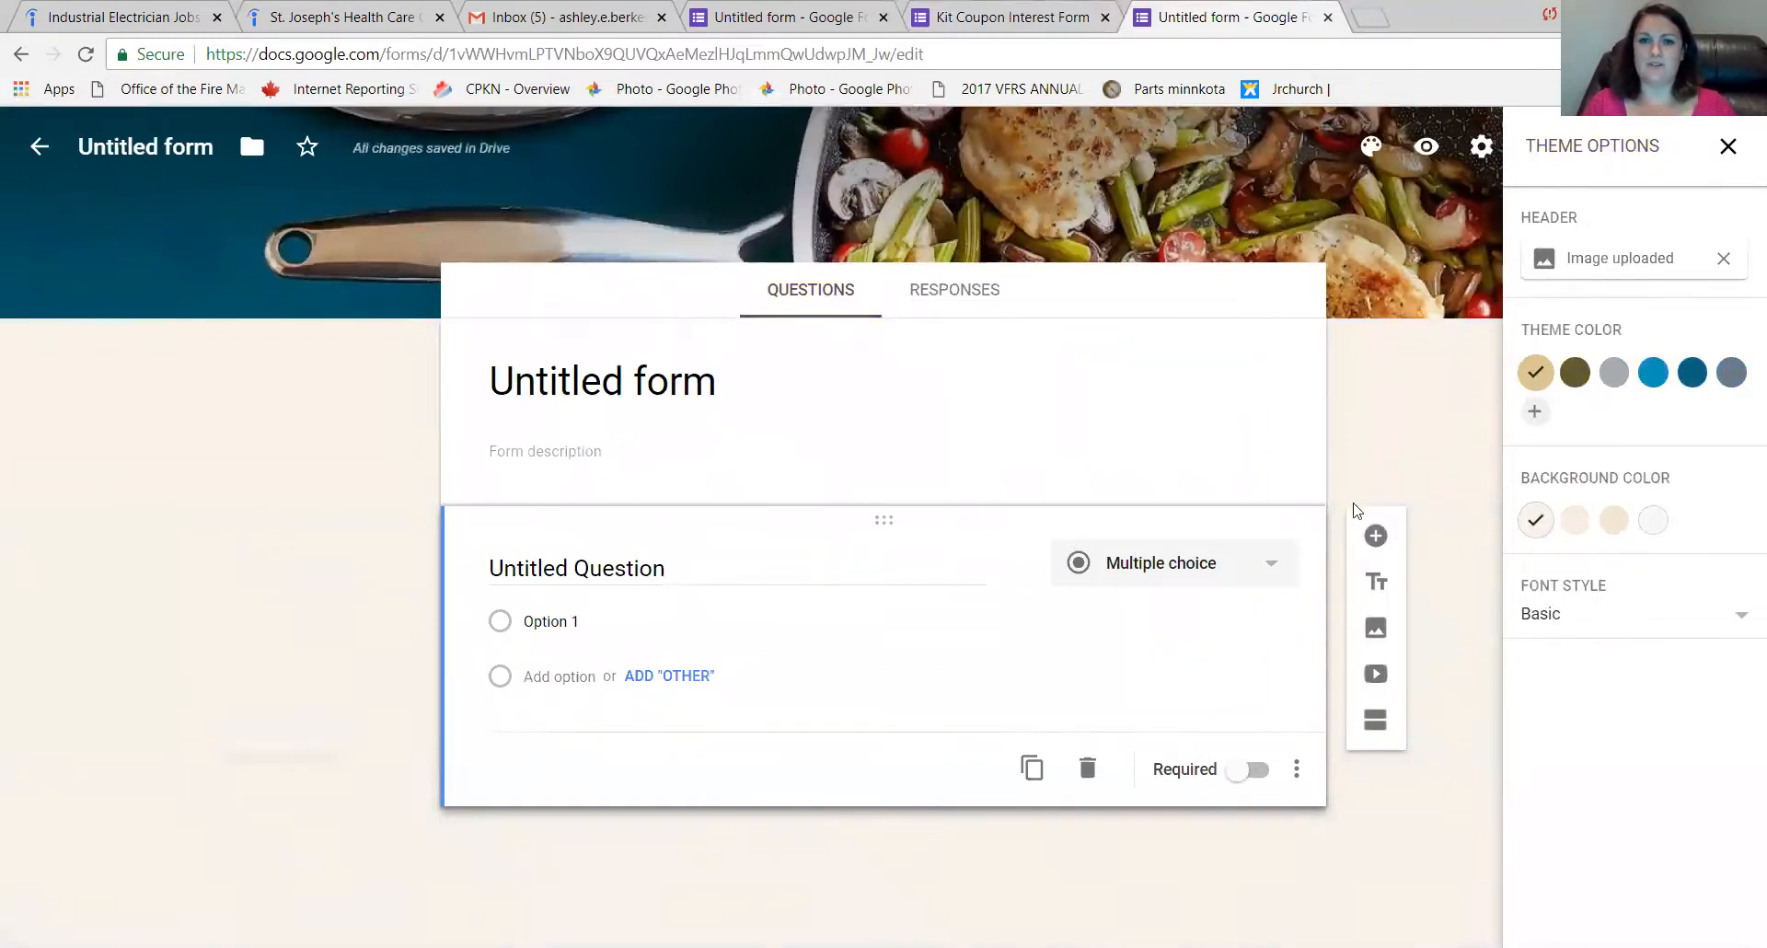
Try the olive and grey theme colors, and set the form's theme color to bright blue.
{"action": "left_click", "coordinate": [1586, 385]}
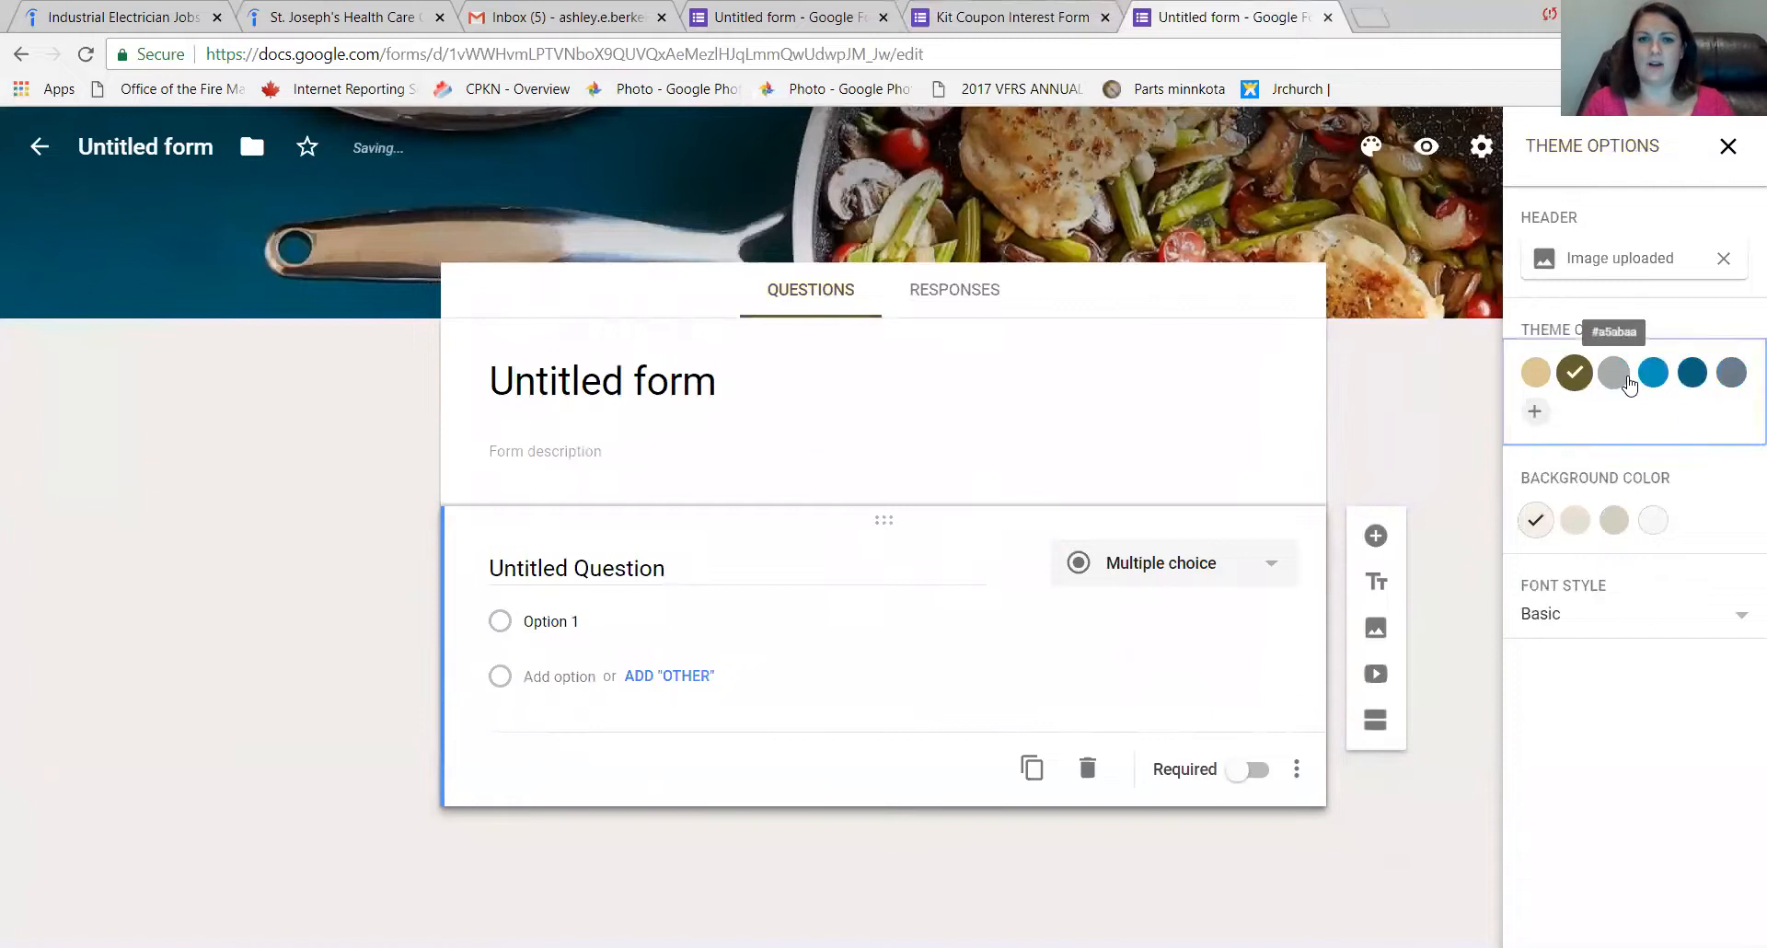
{"action": "left_click", "coordinate": [1615, 381]}
{"action": "left_click", "coordinate": [1648, 382]}
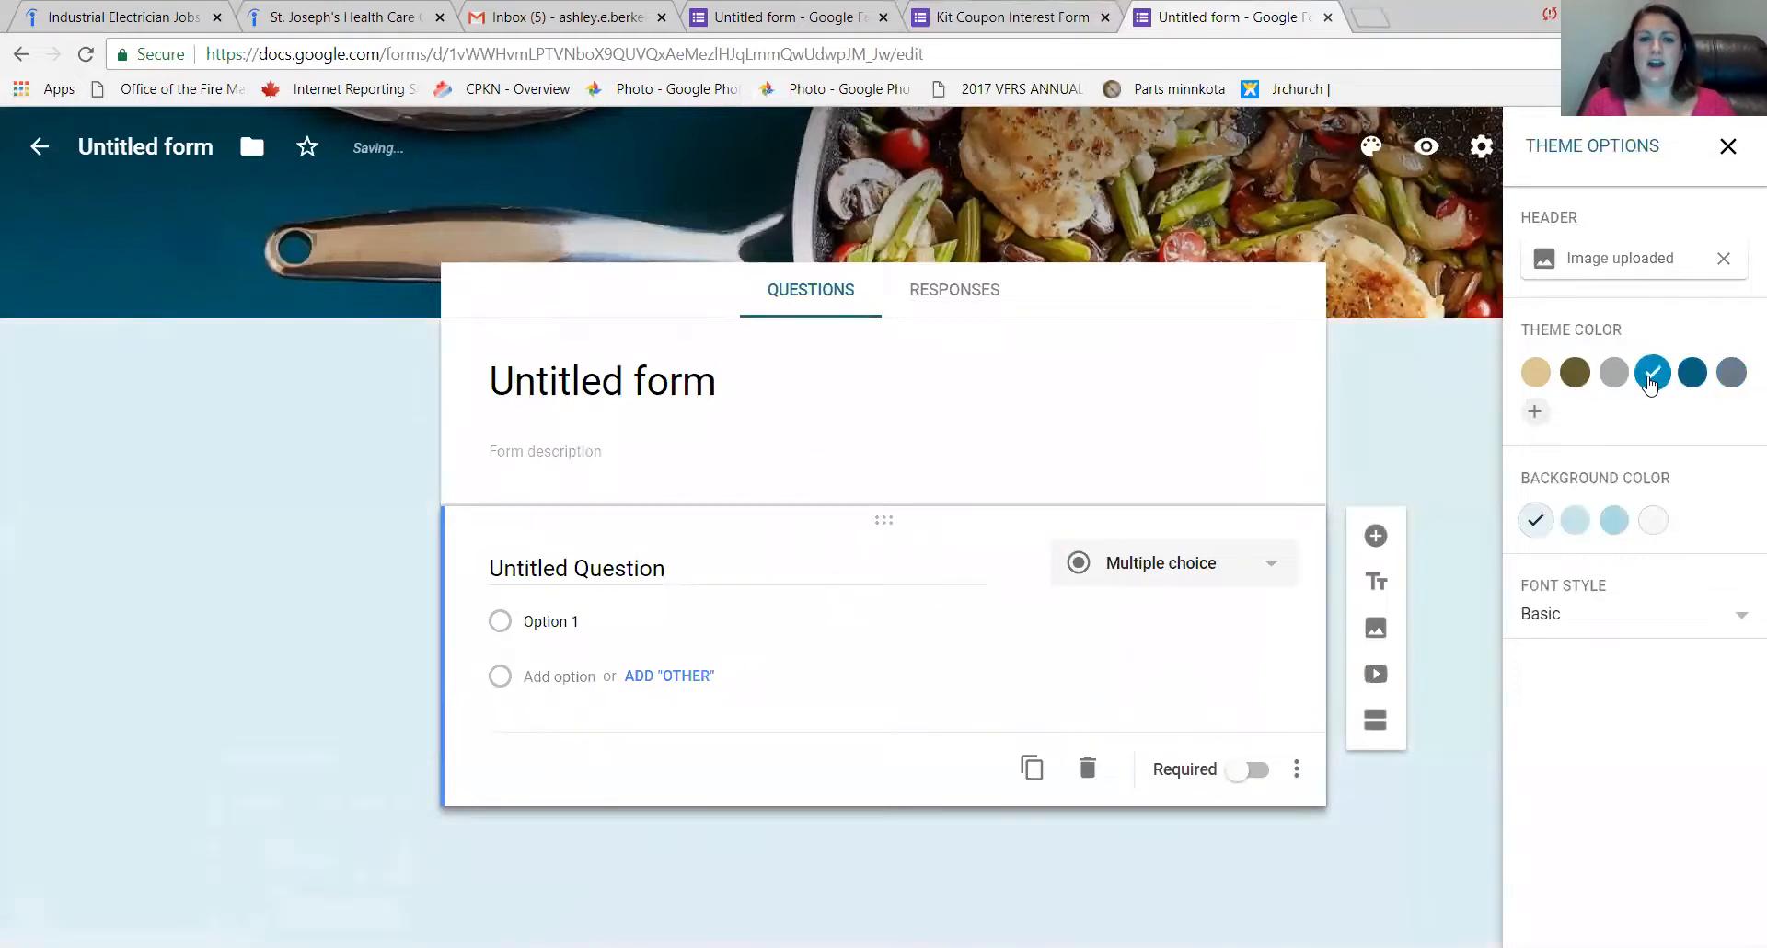
Title the form "Kit Coupon Interest Form".
{"action": "left_click", "coordinate": [687, 387]}
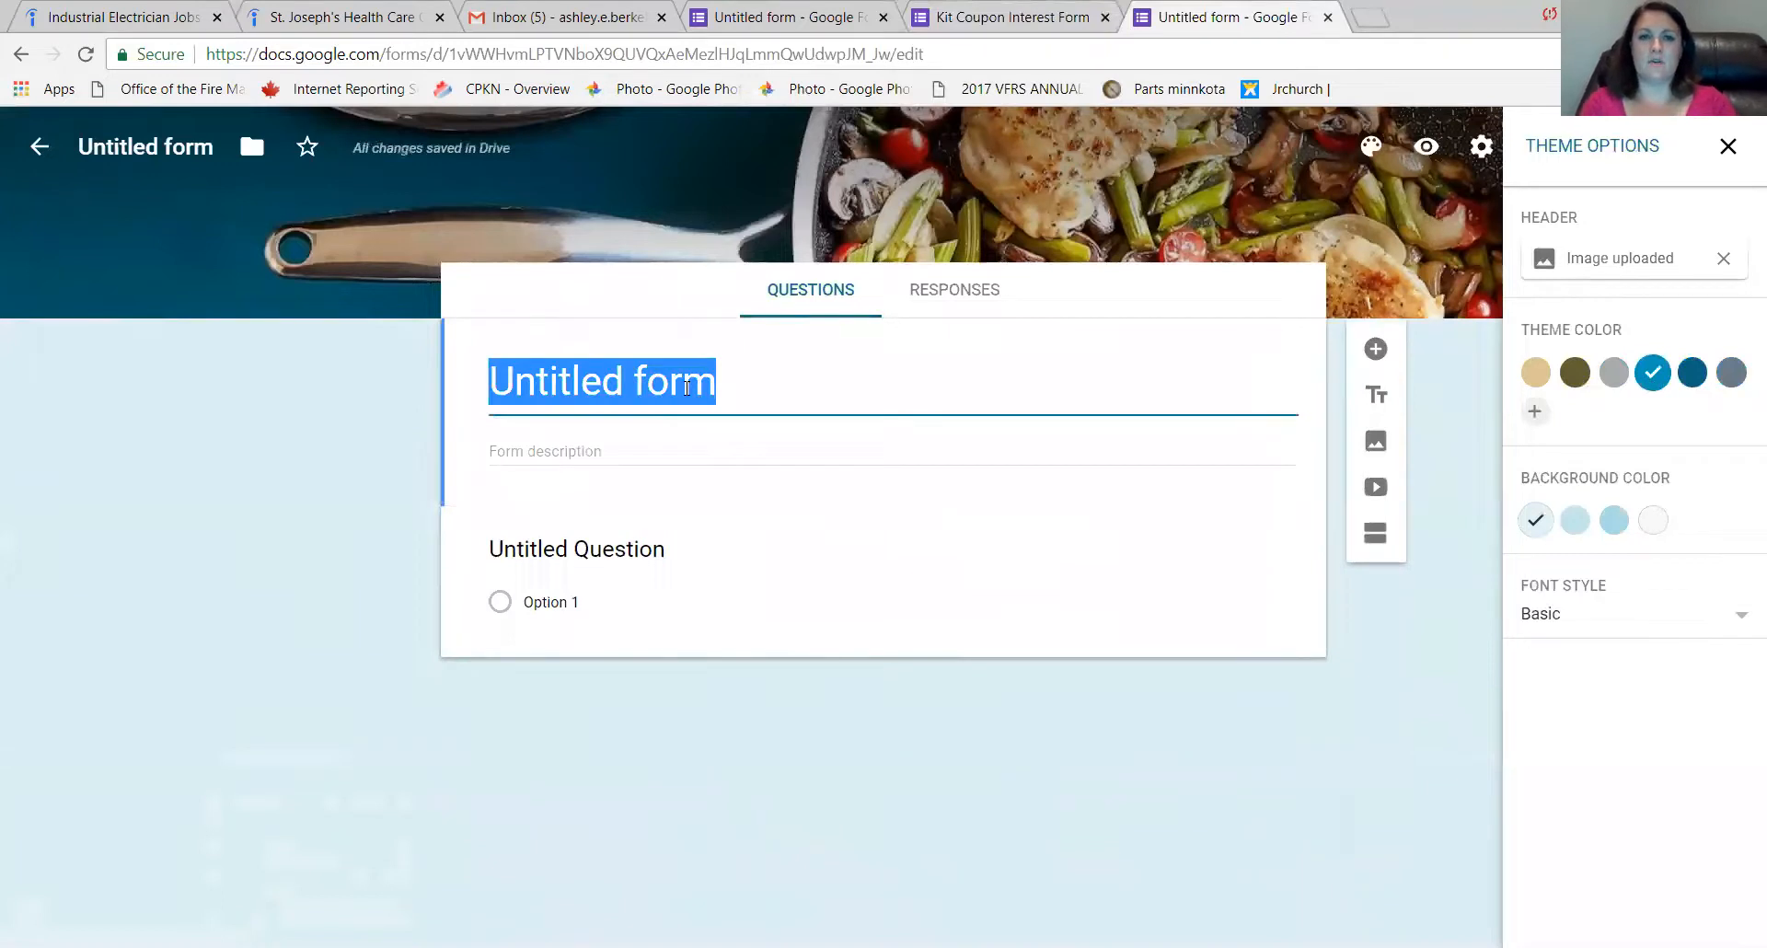
{"action": "type", "text": "Kit "}
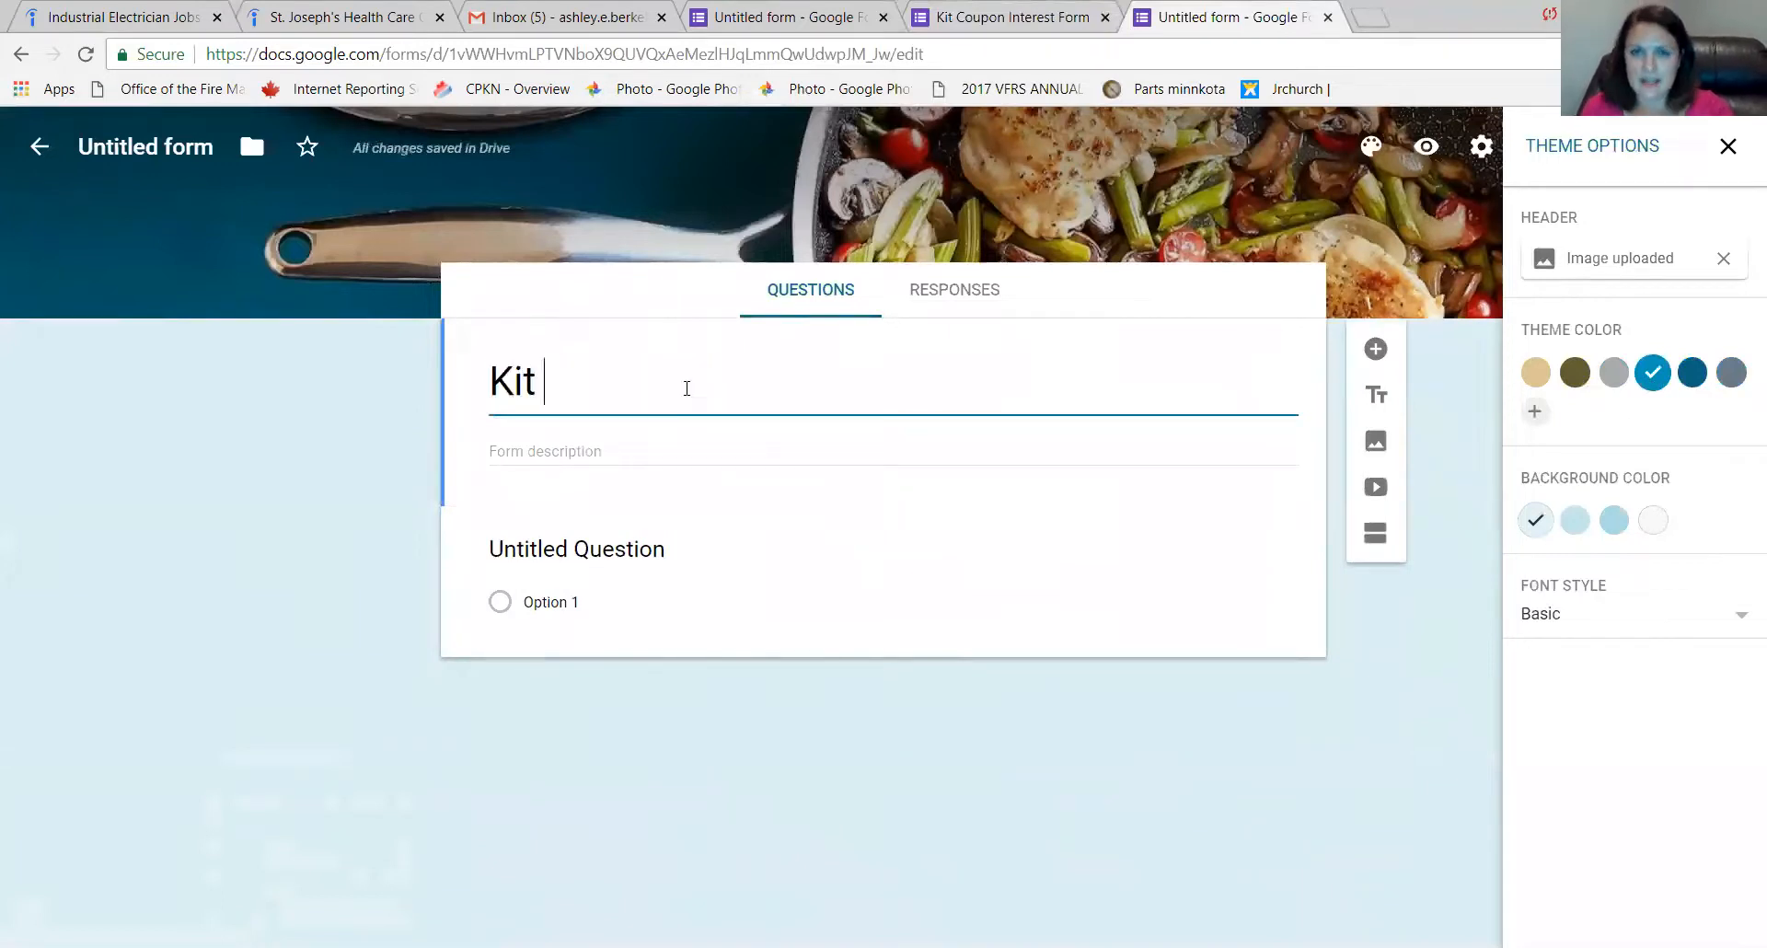
{"action": "type", "text": "Coup"}
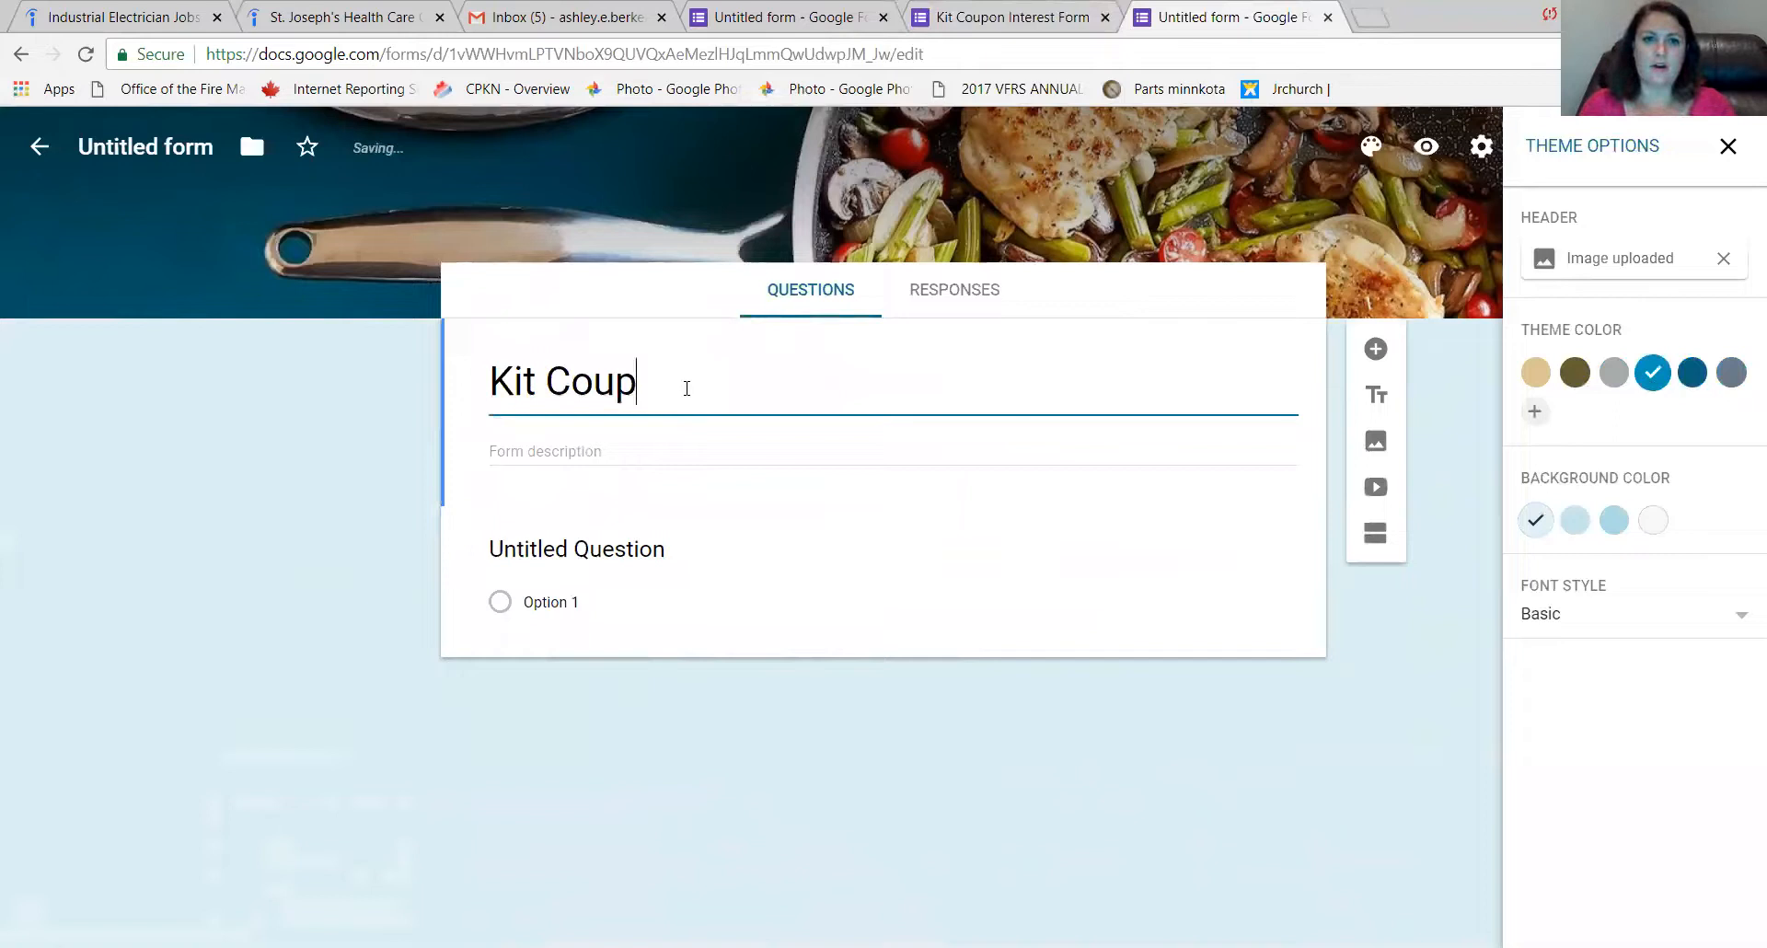
{"action": "type", "text": "on Interest Form"}
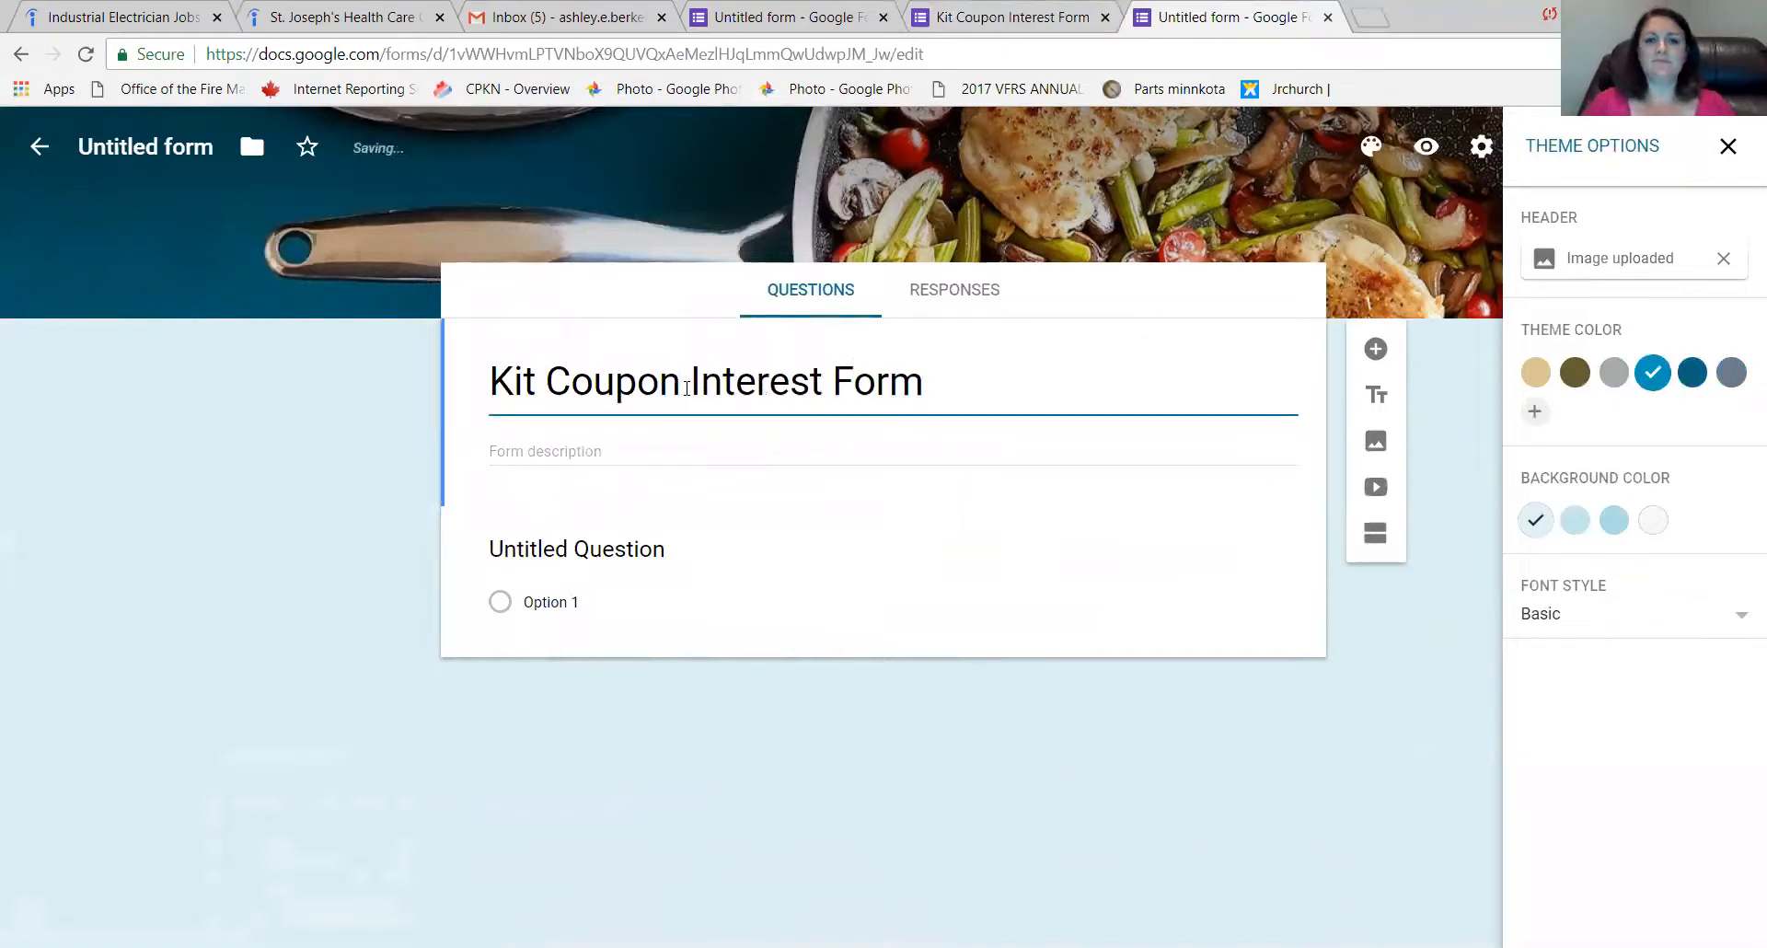
Enter the form description "I am so excited to share the business opportunity with you!".
{"action": "left_click", "coordinate": [536, 449]}
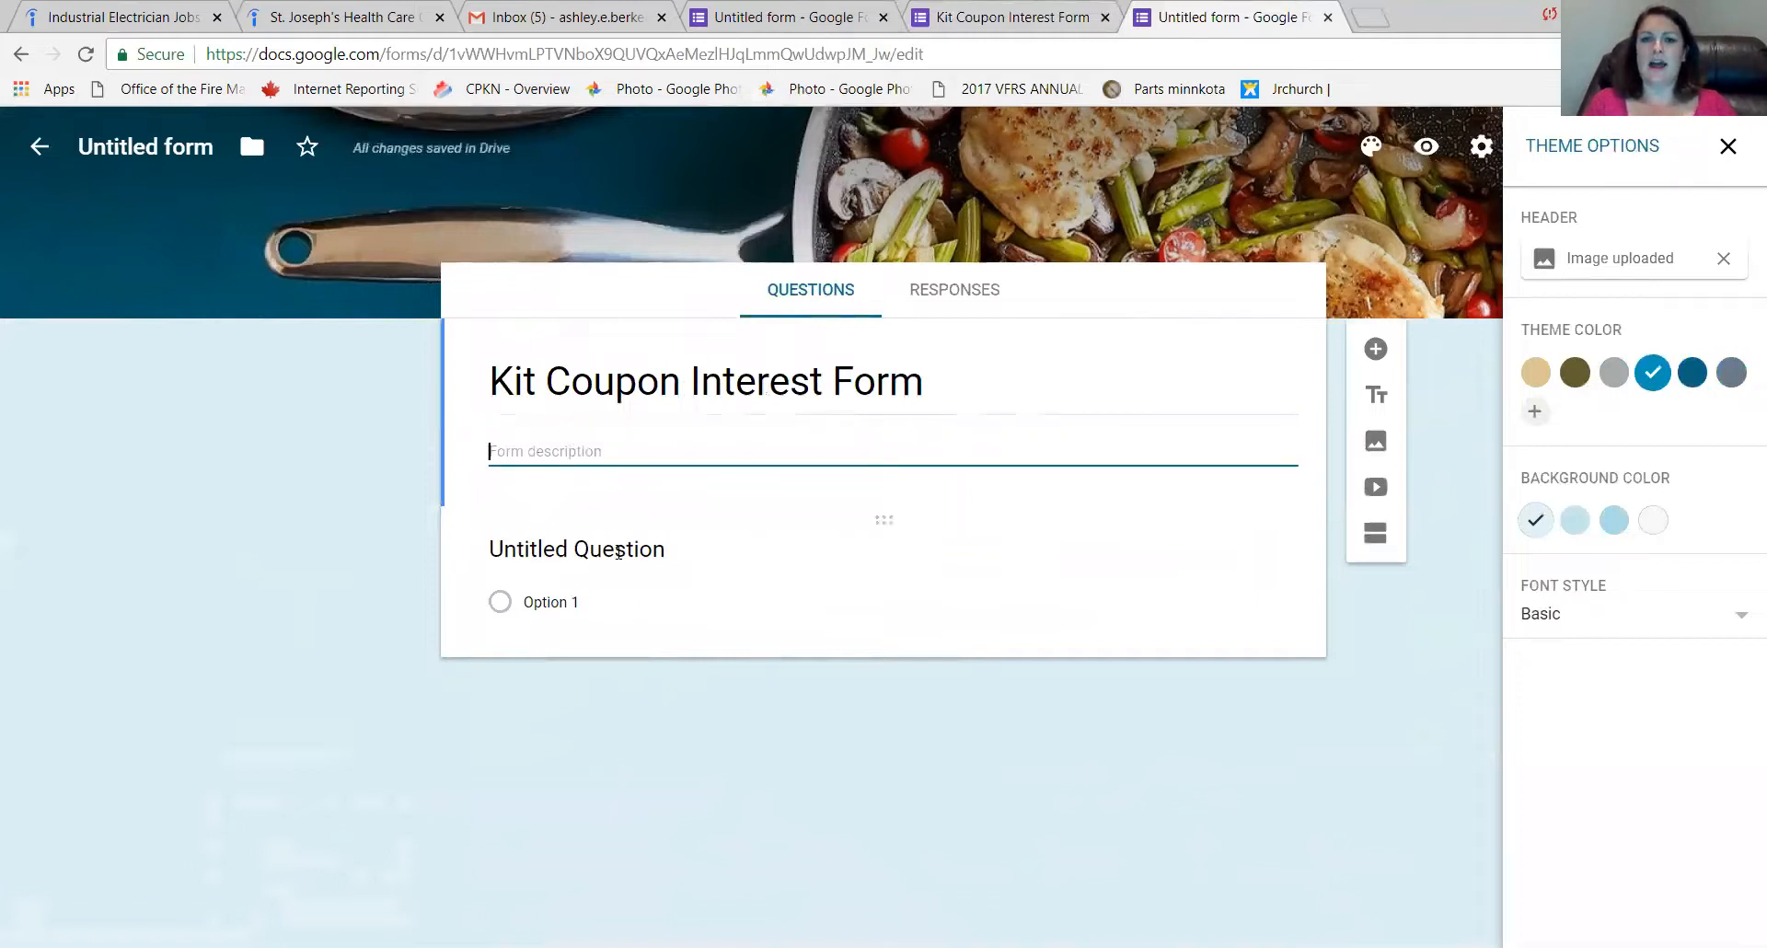
{"action": "type", "text": "I am"}
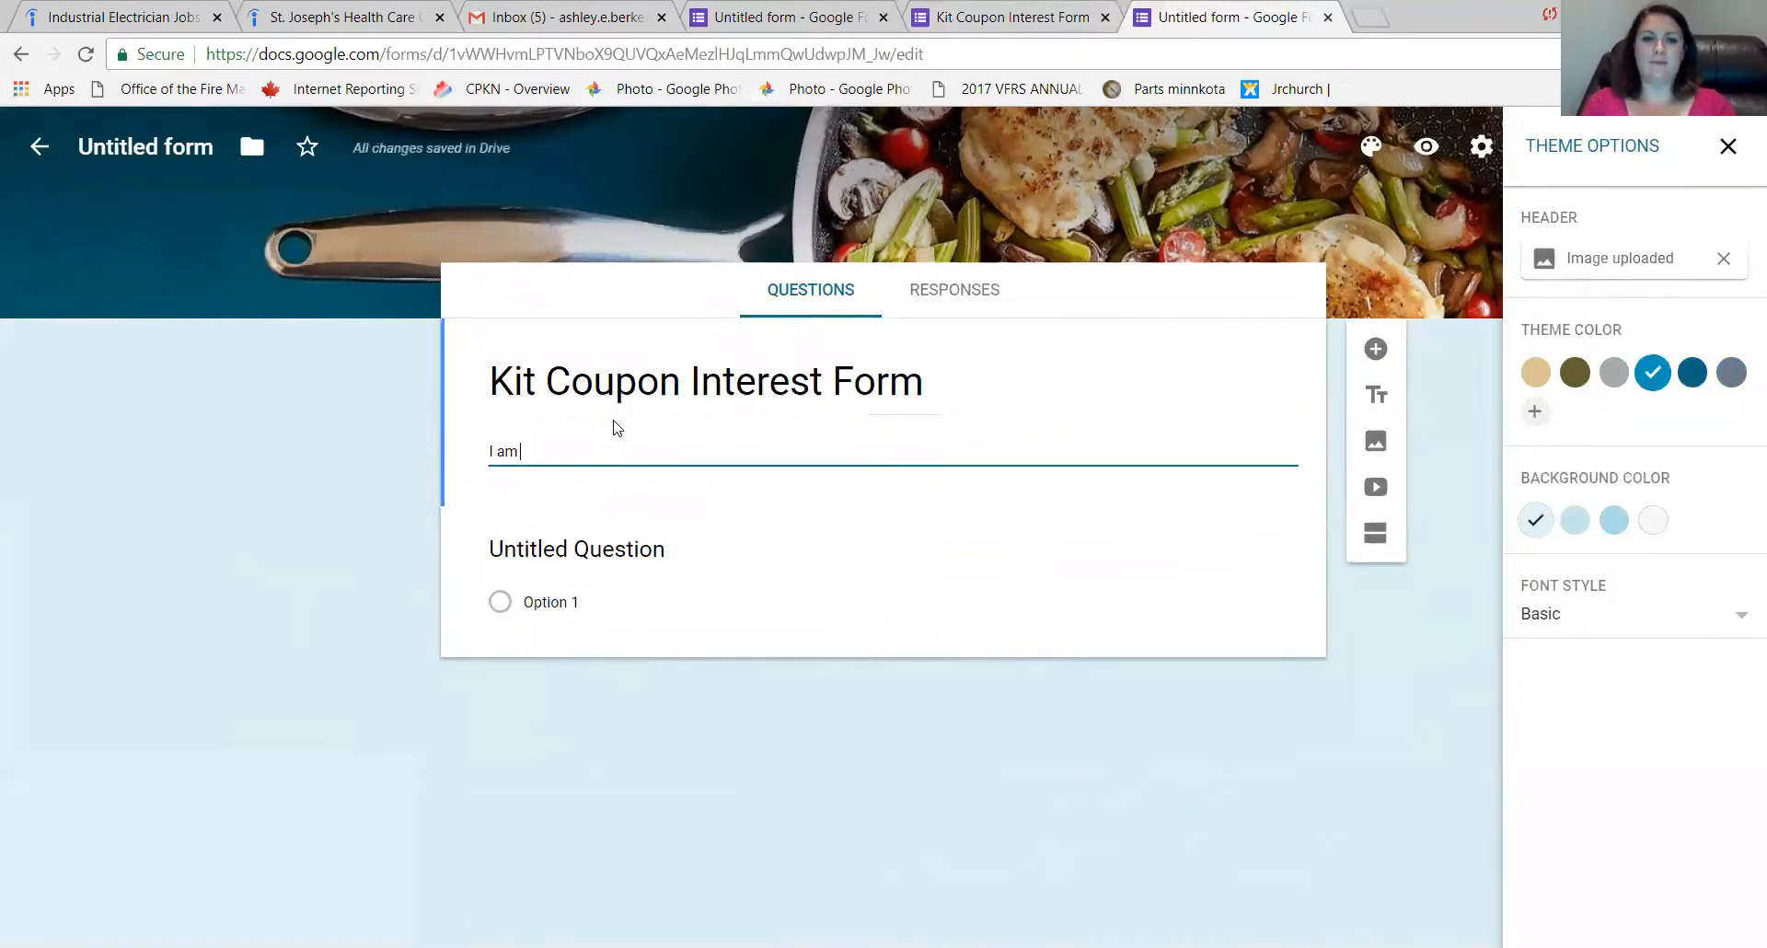
{"action": "type", "text": " so excited t"}
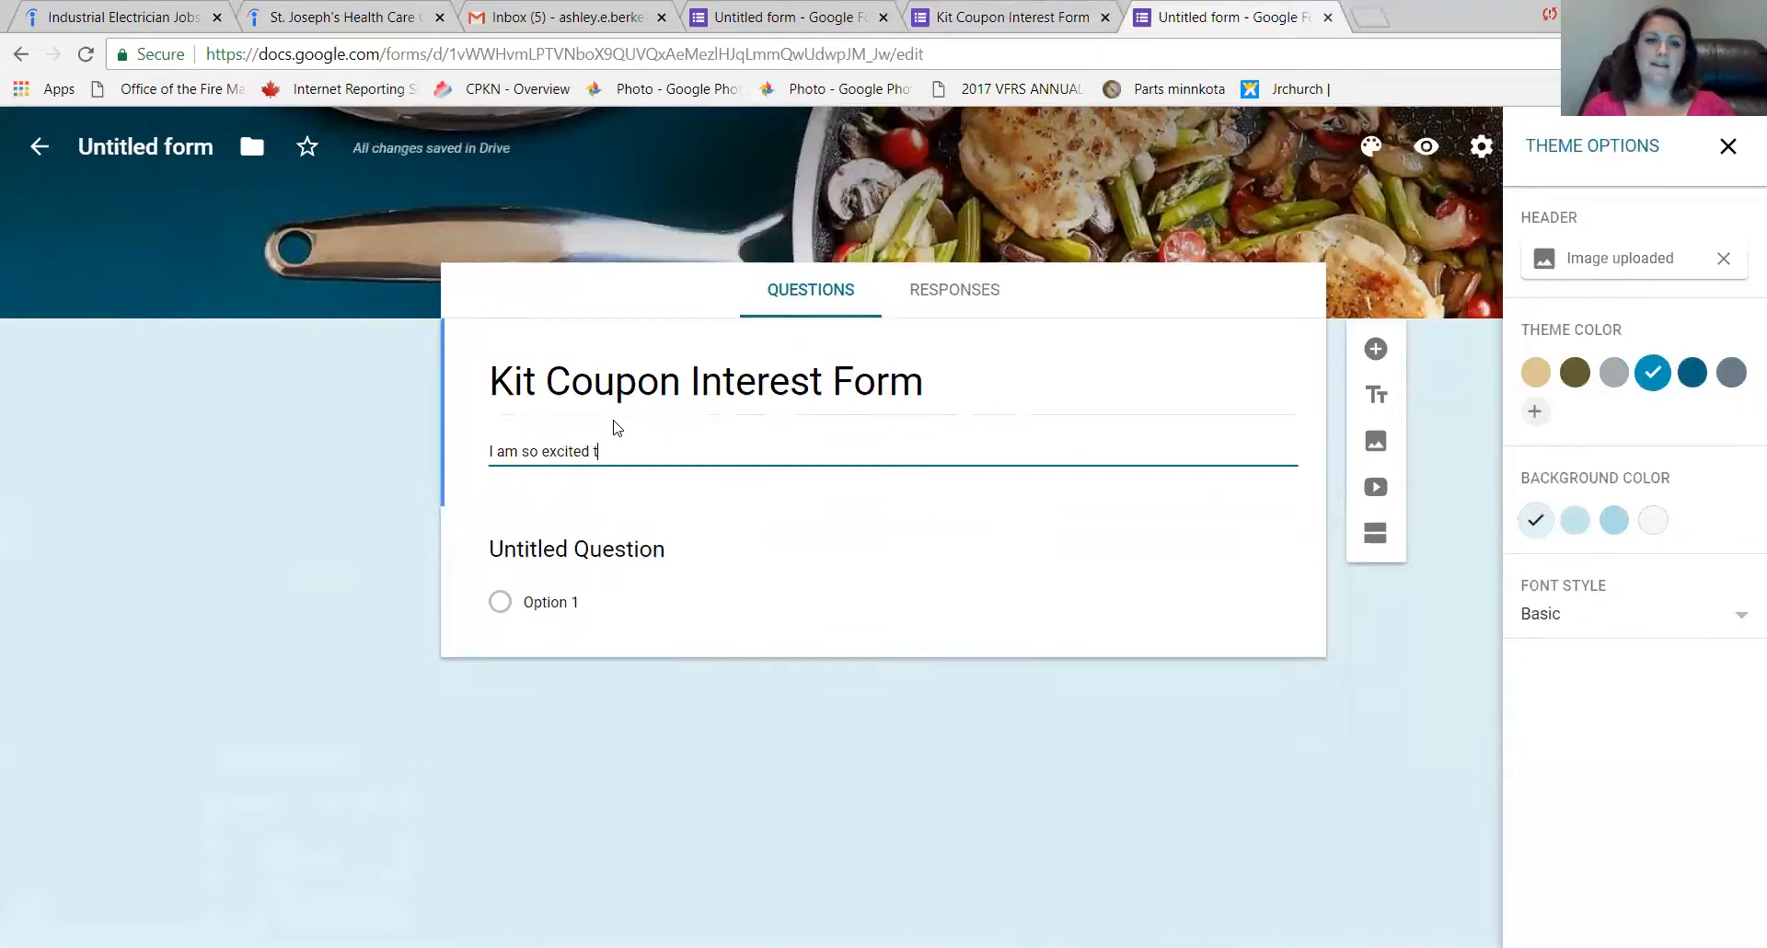
{"action": "type", "text": "o share the b"}
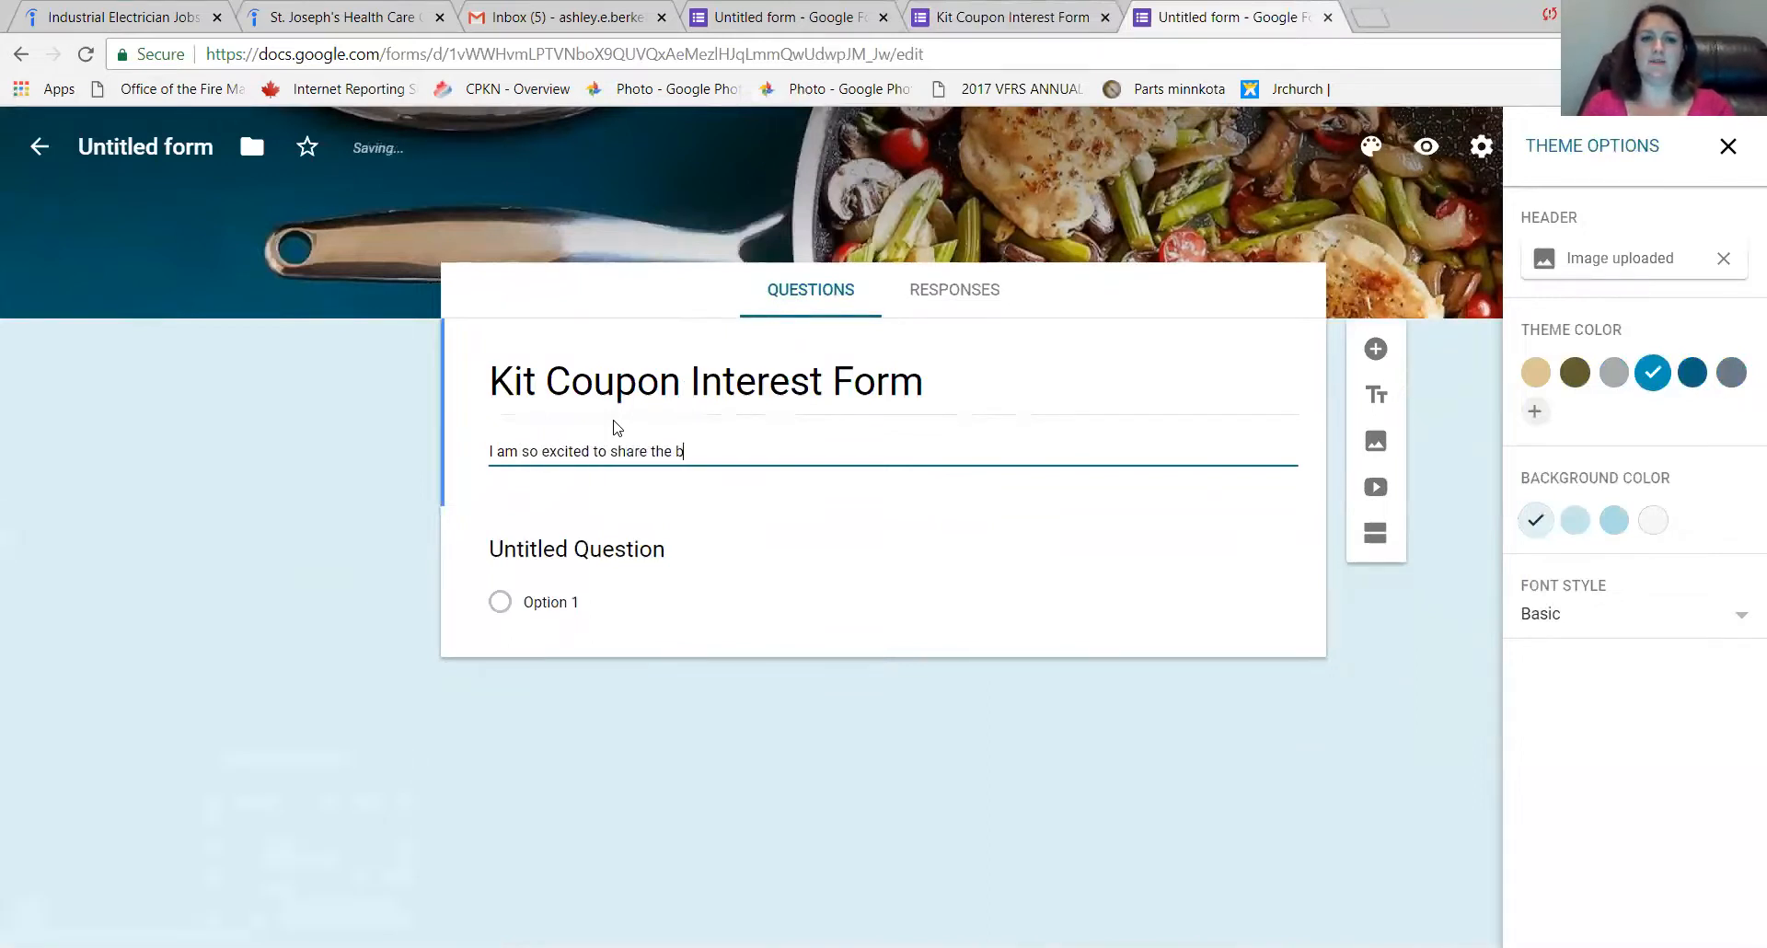
{"action": "type", "text": "usiness opp"}
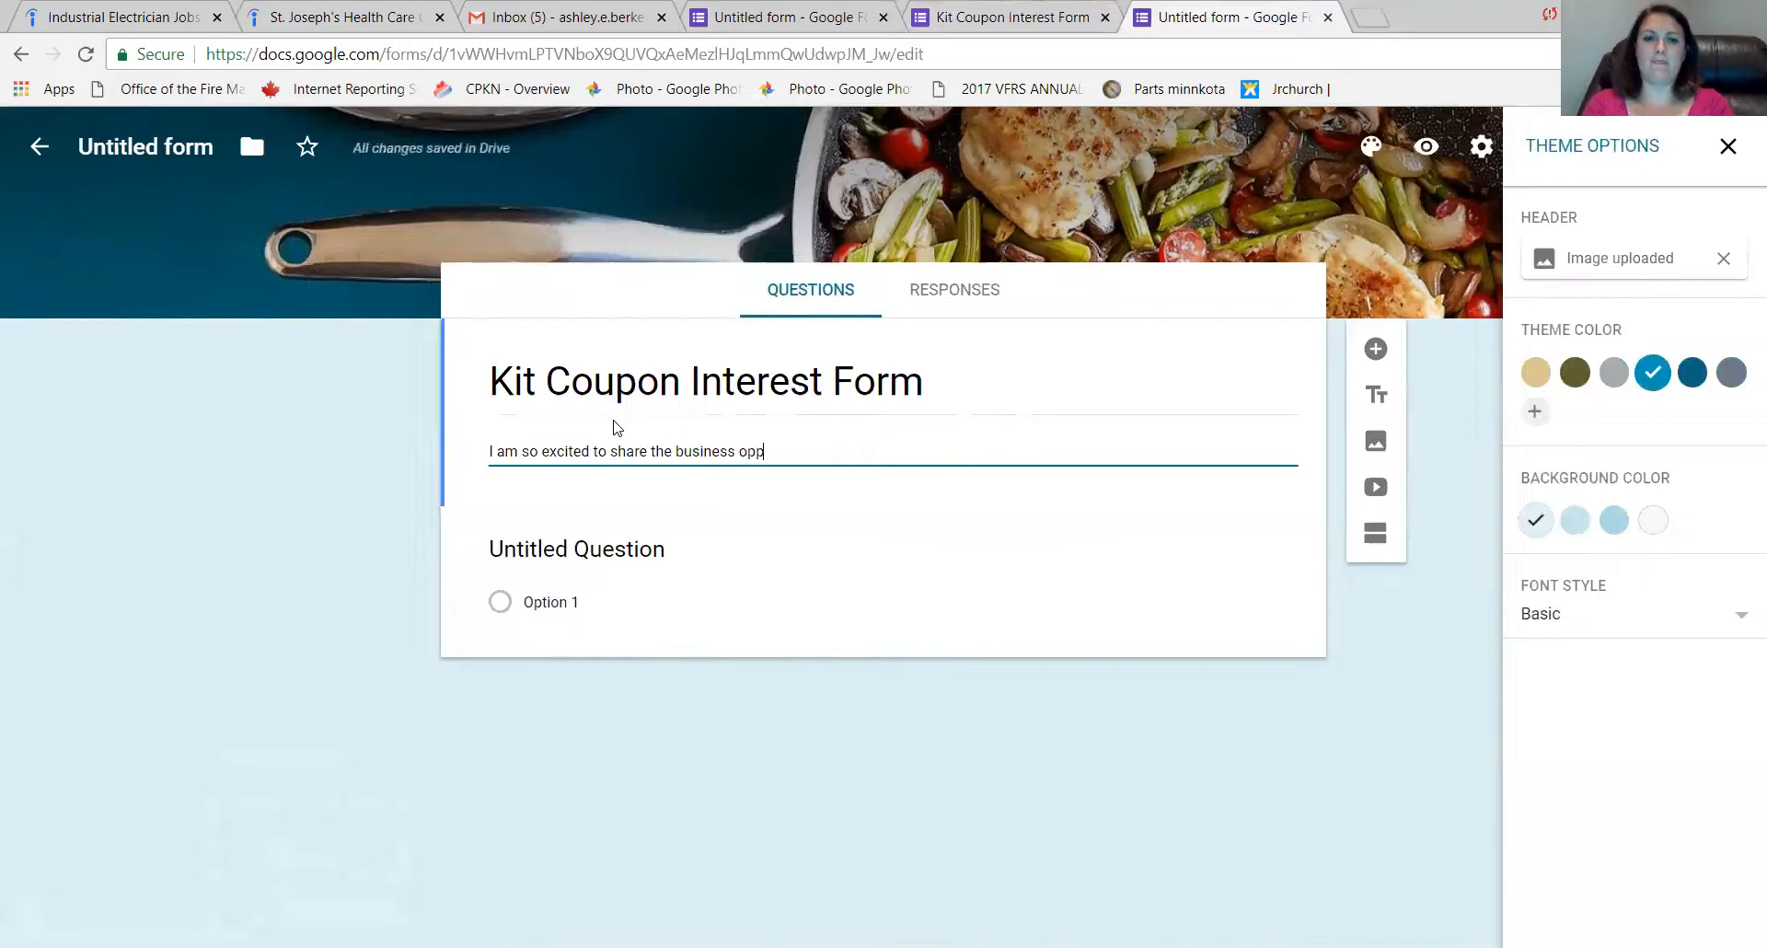
{"action": "type", "text": "ortunity with you!"}
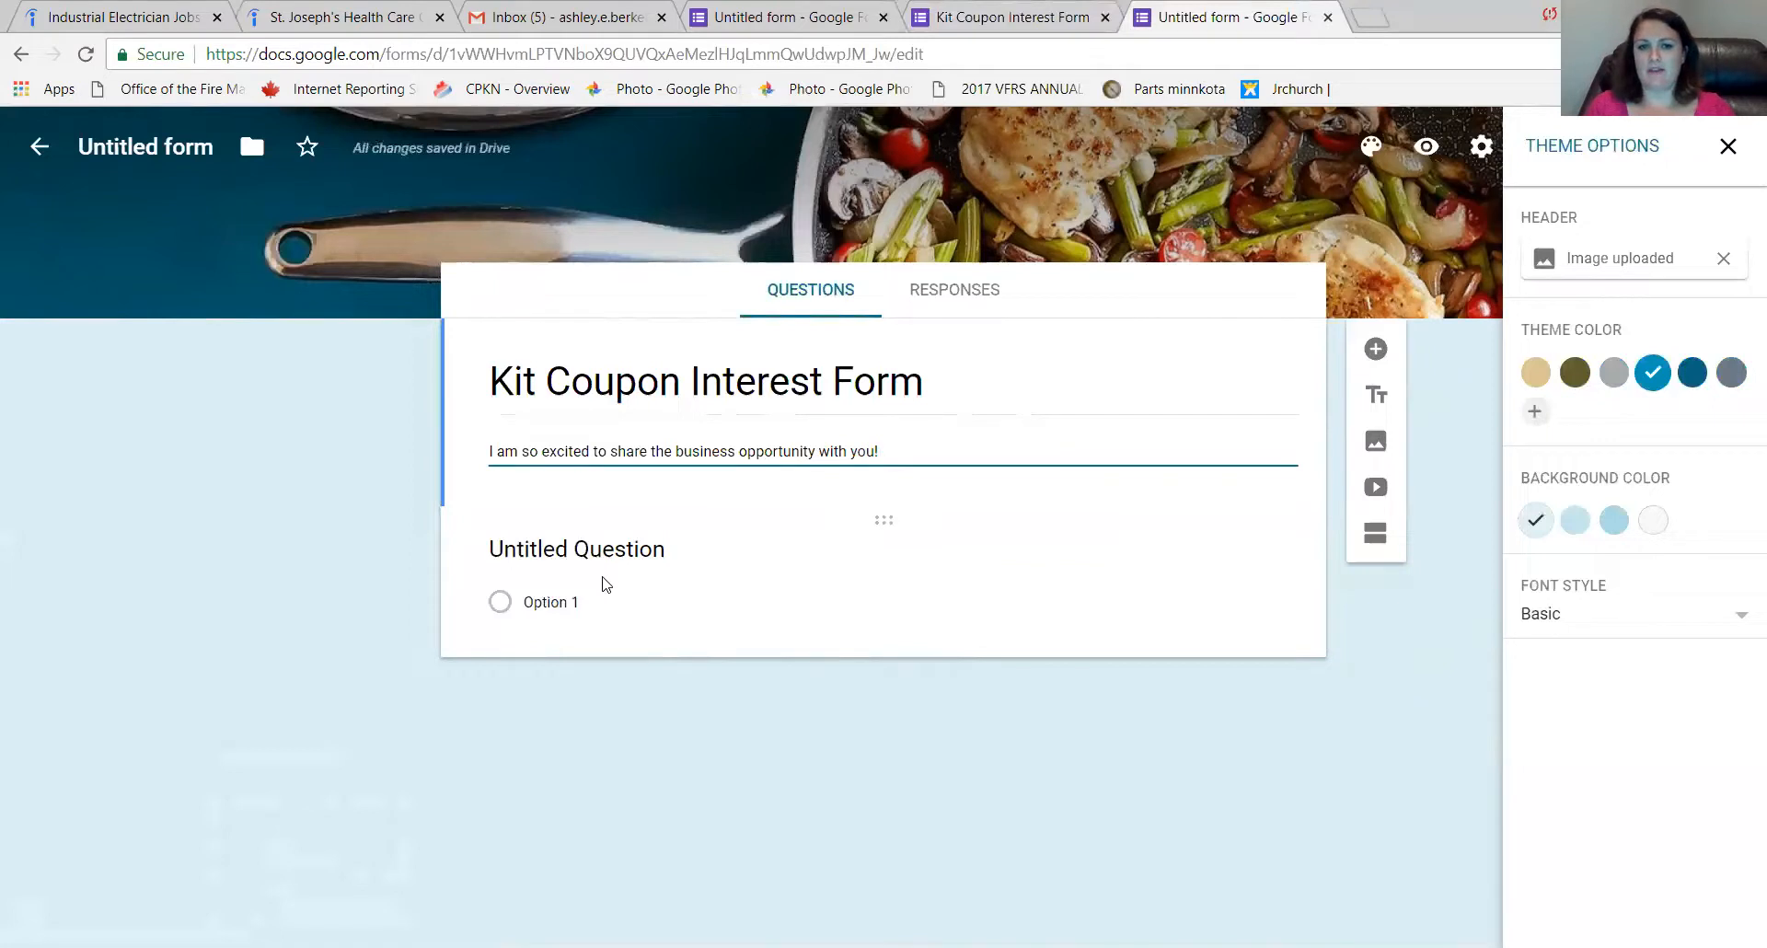
Check the first question on the existing Kit Coupon Interest Form, and title the new form's first question "First and Last Name".
{"action": "left_click", "coordinate": [630, 547]}
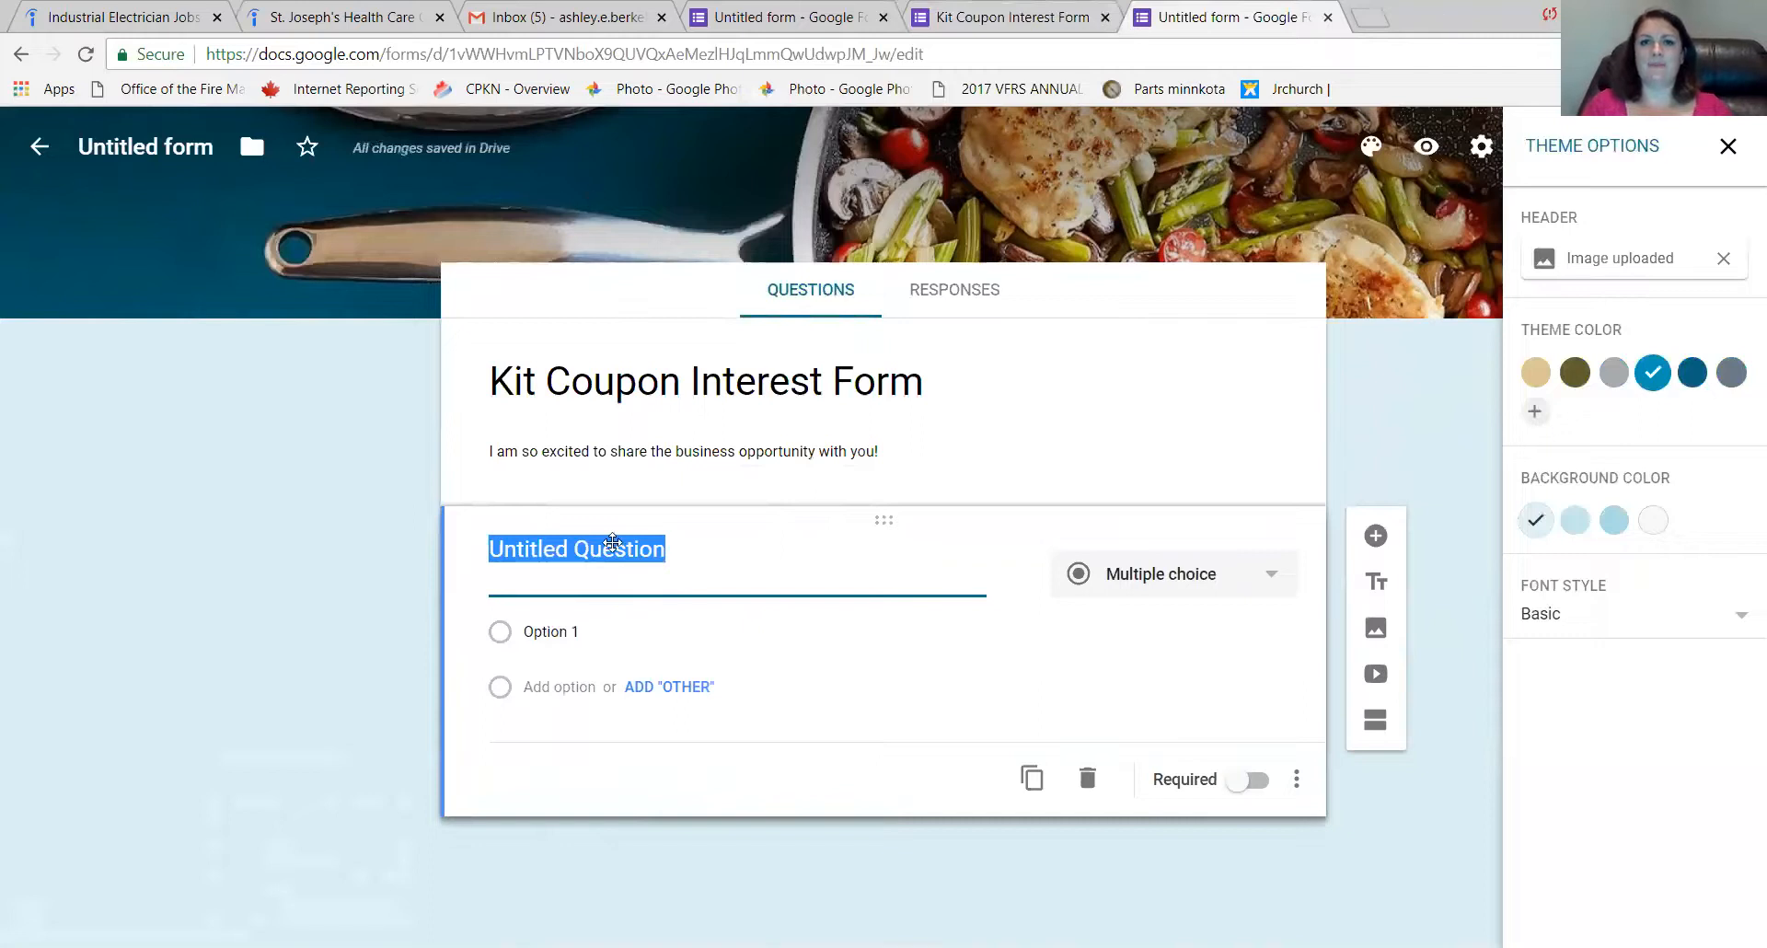
{"action": "key", "text": "ctrl+shift+Tab"}
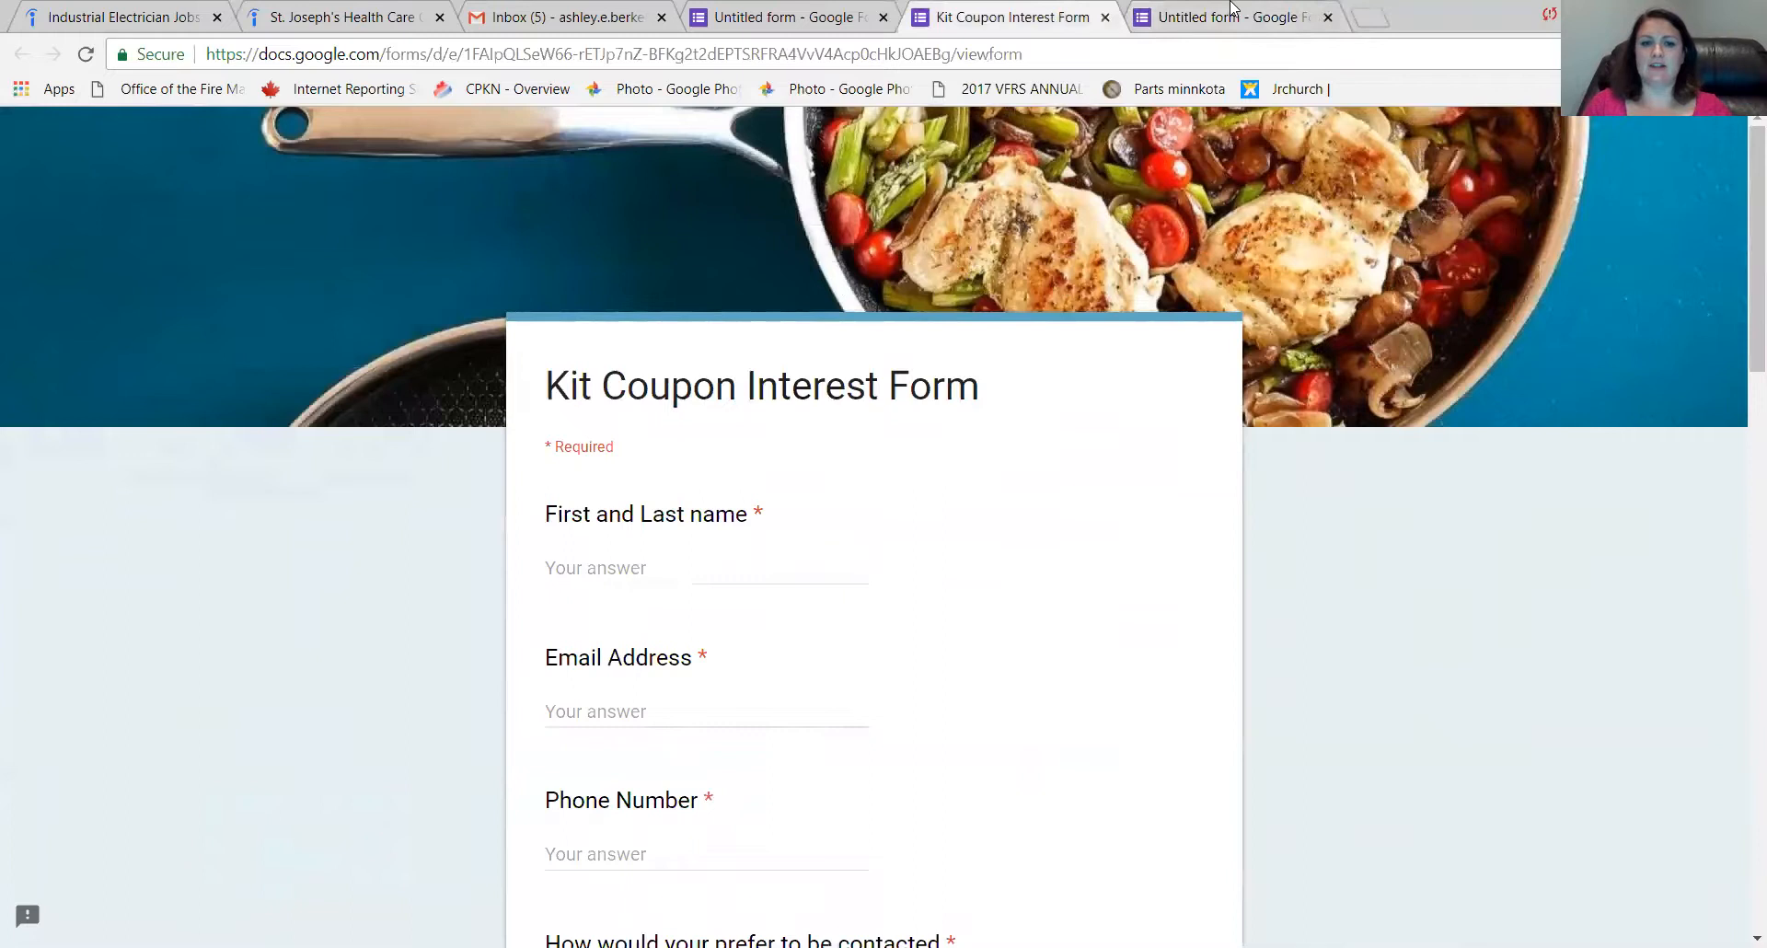
{"action": "left_click", "coordinate": [1267, 18]}
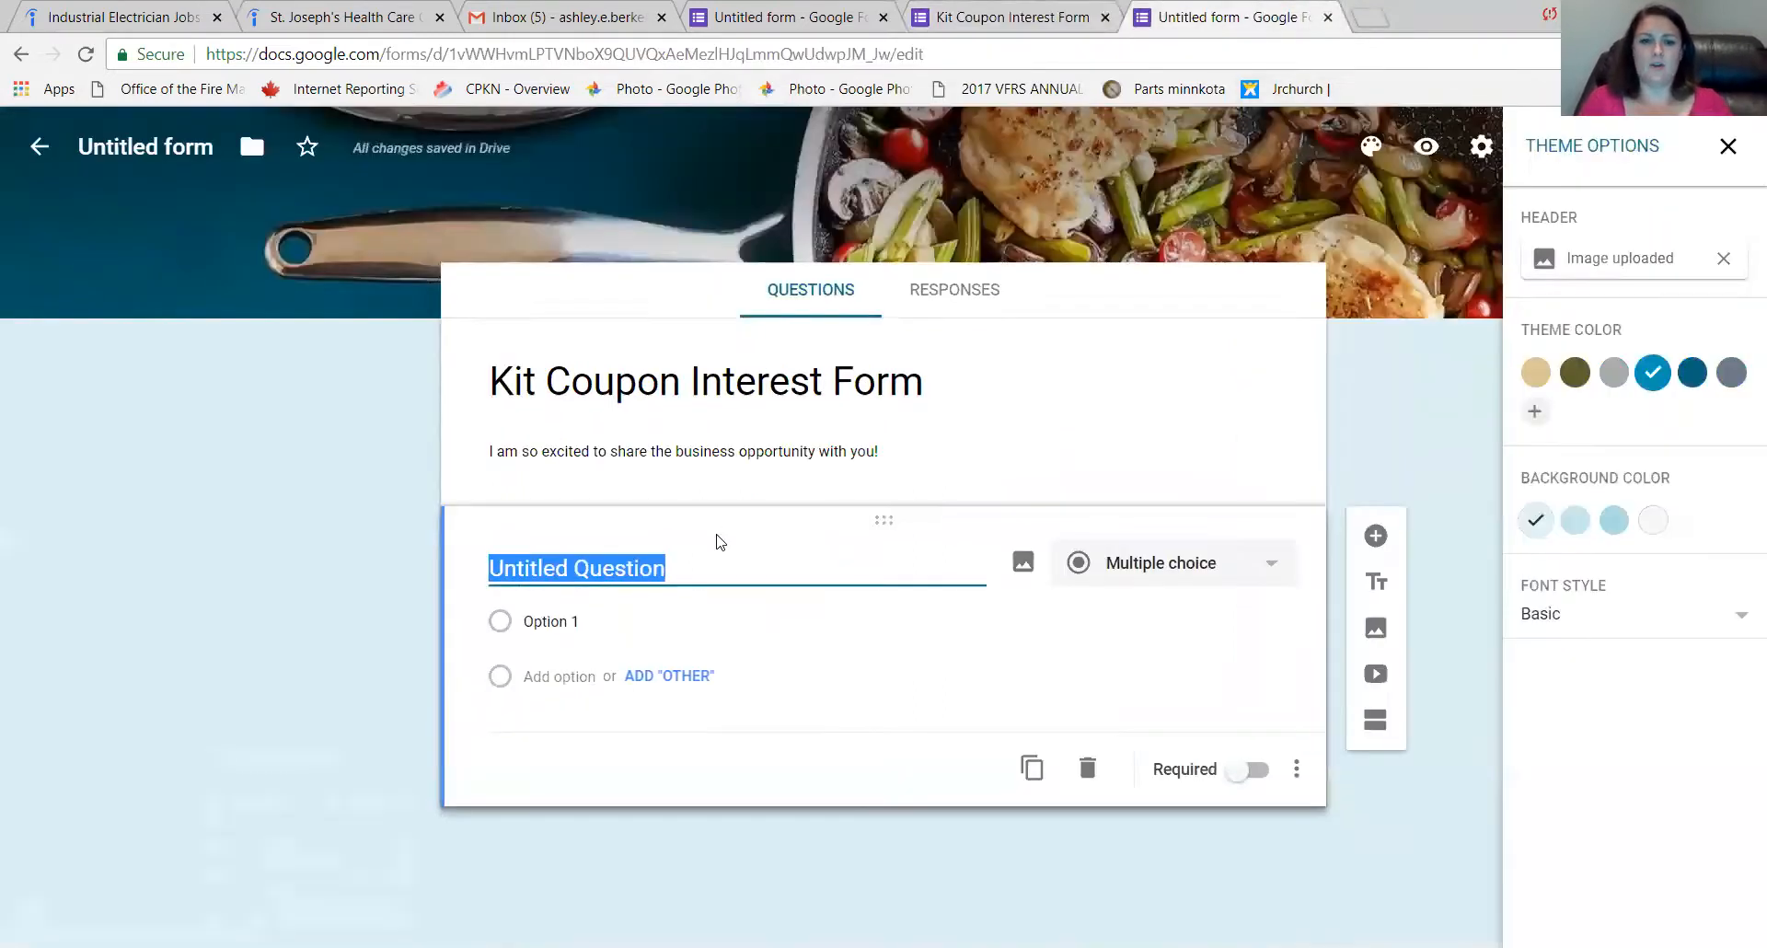
{"action": "type", "text": "First and LA"}
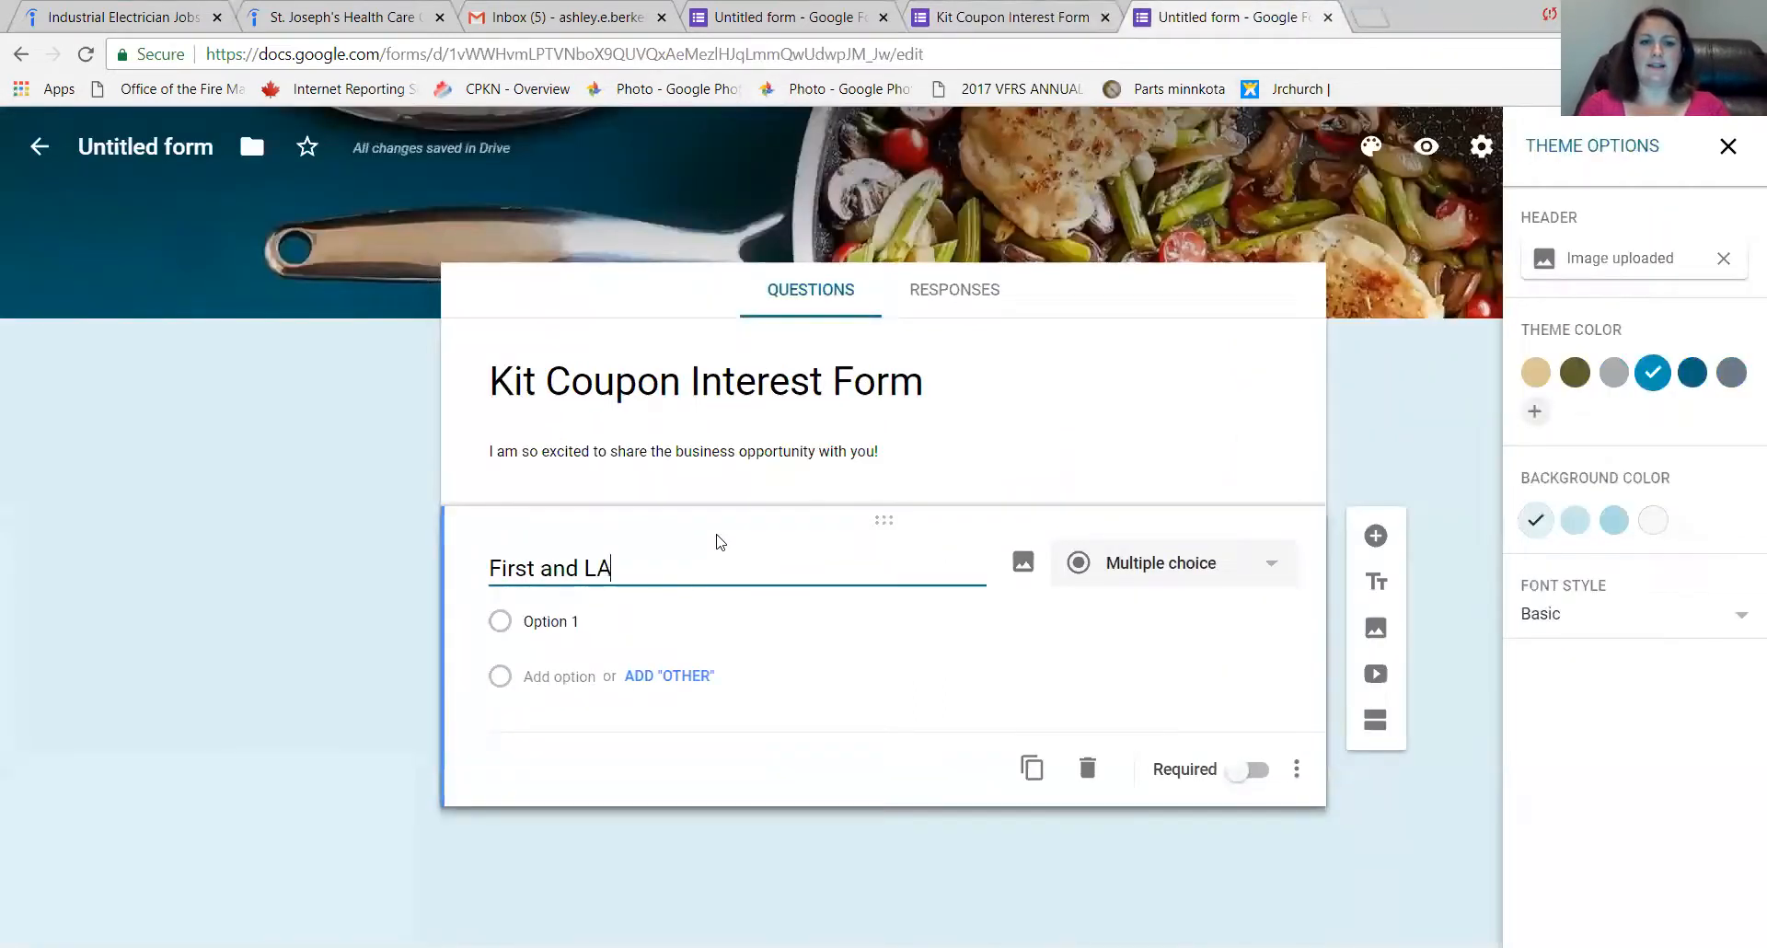
{"action": "key", "text": "BackSpace"}
{"action": "type", "text": "ast Name"}
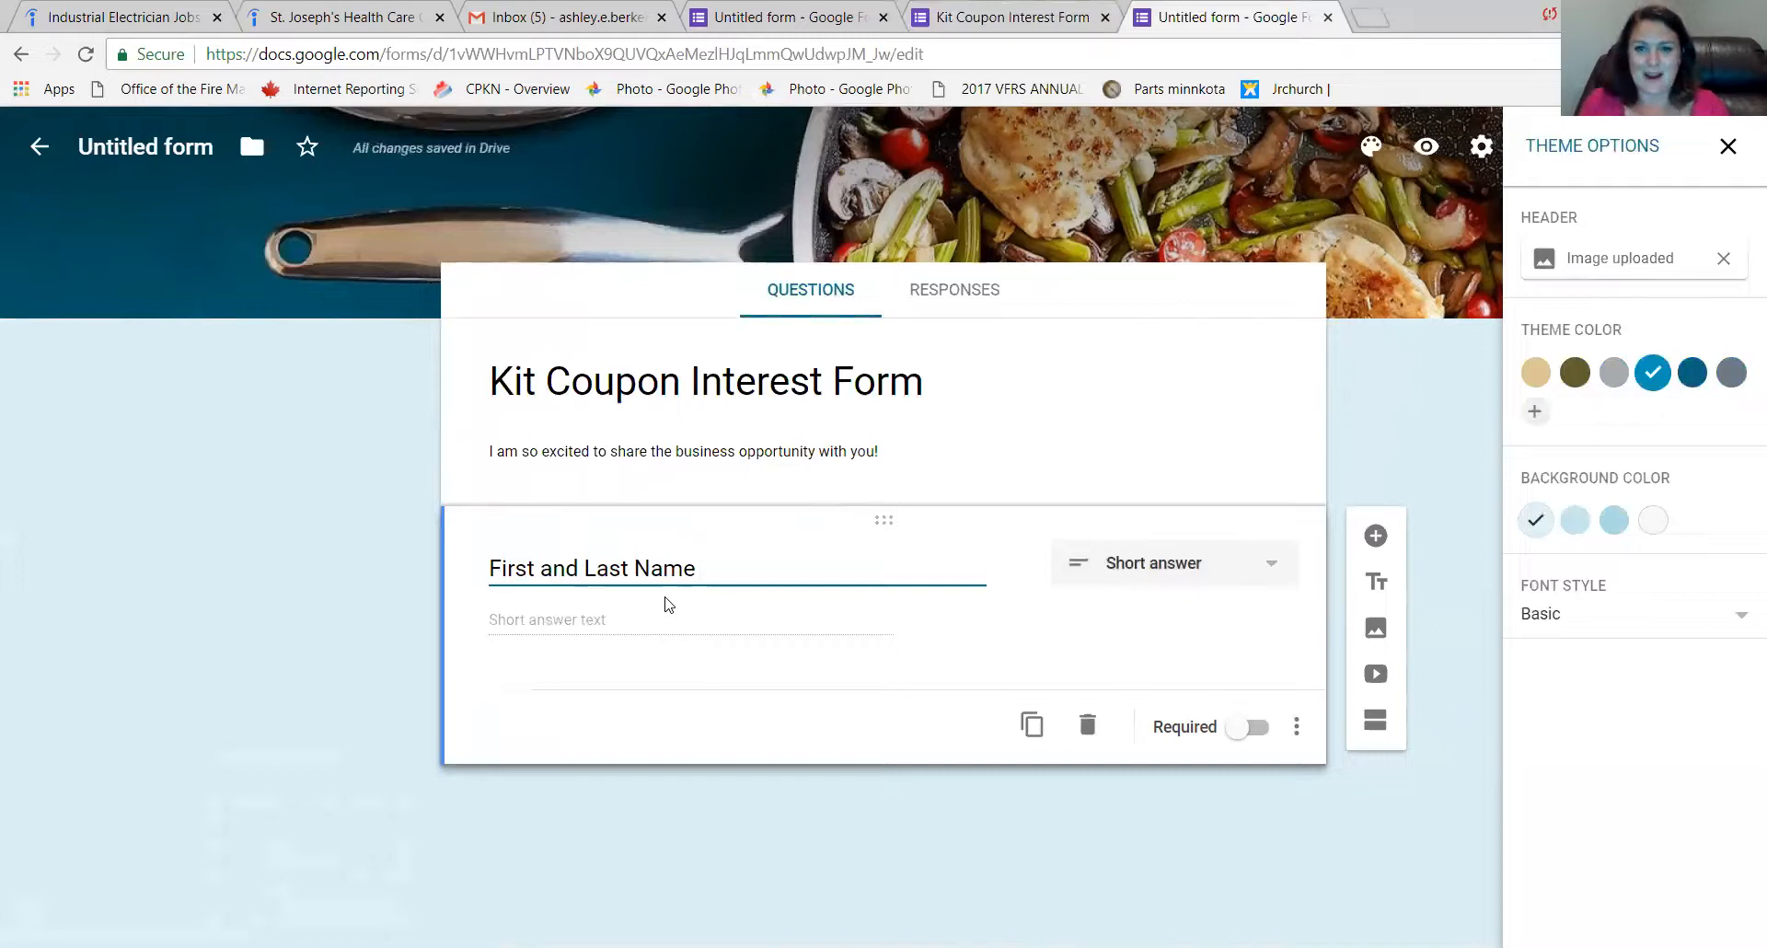
Review the available question types, keep Short answer, and make the First and Last Name question required.
{"action": "left_click", "coordinate": [1186, 565]}
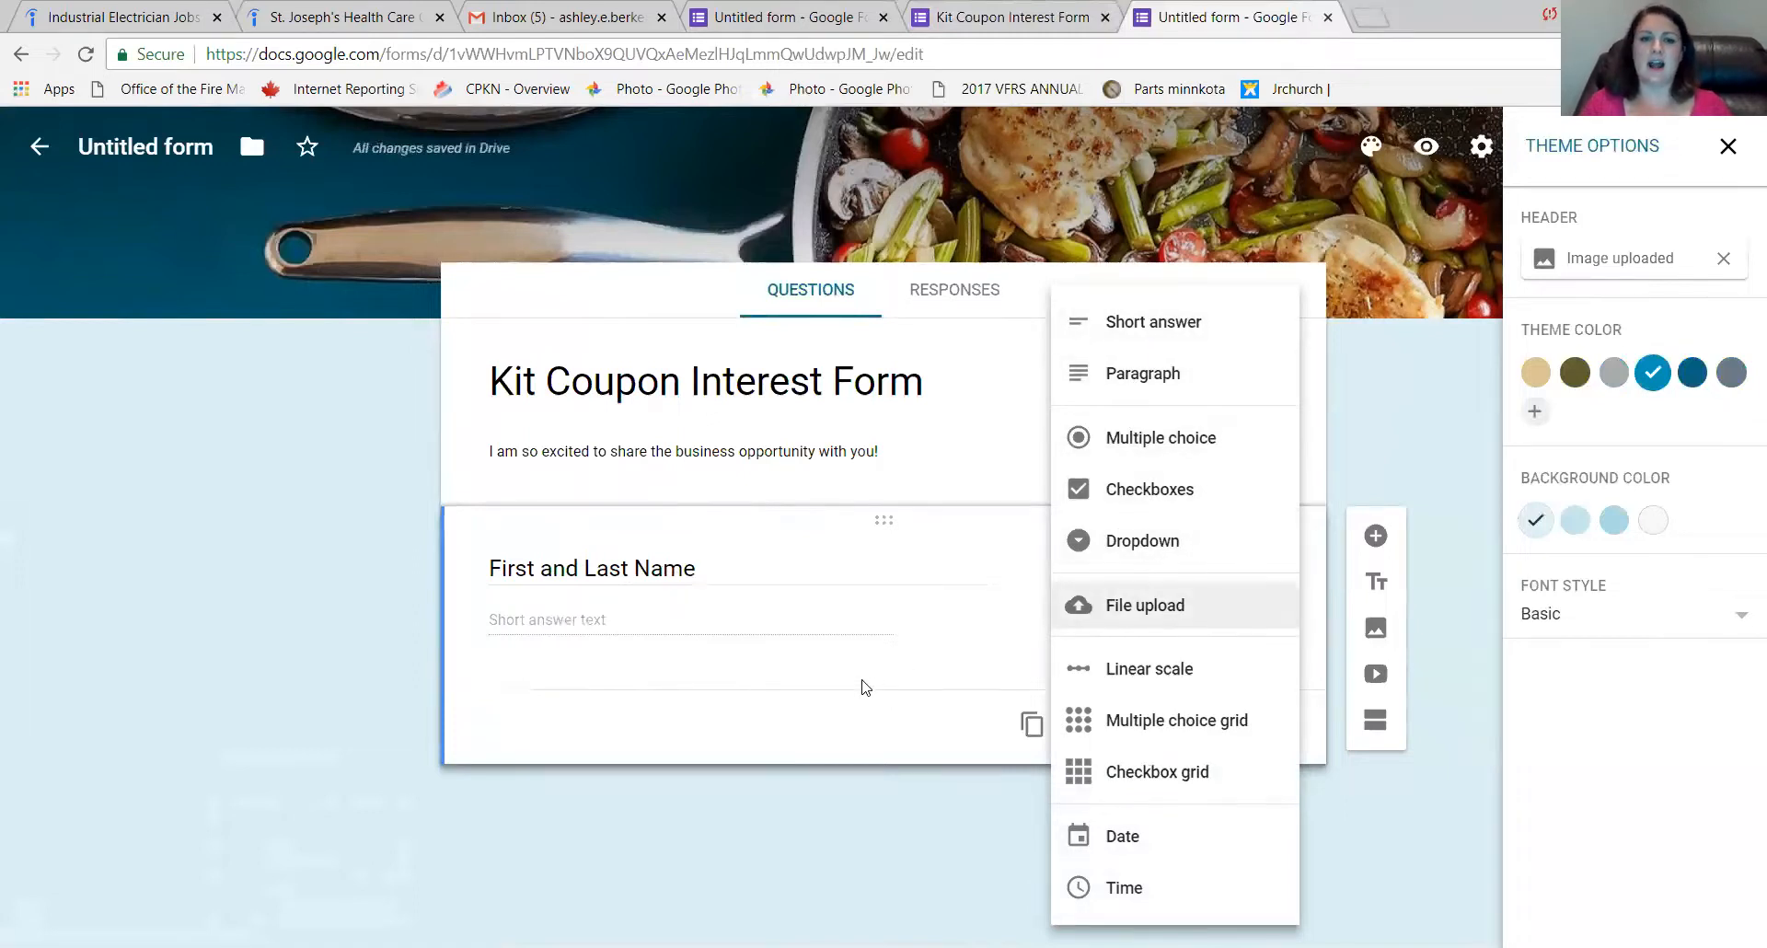
{"action": "left_click", "coordinate": [595, 850]}
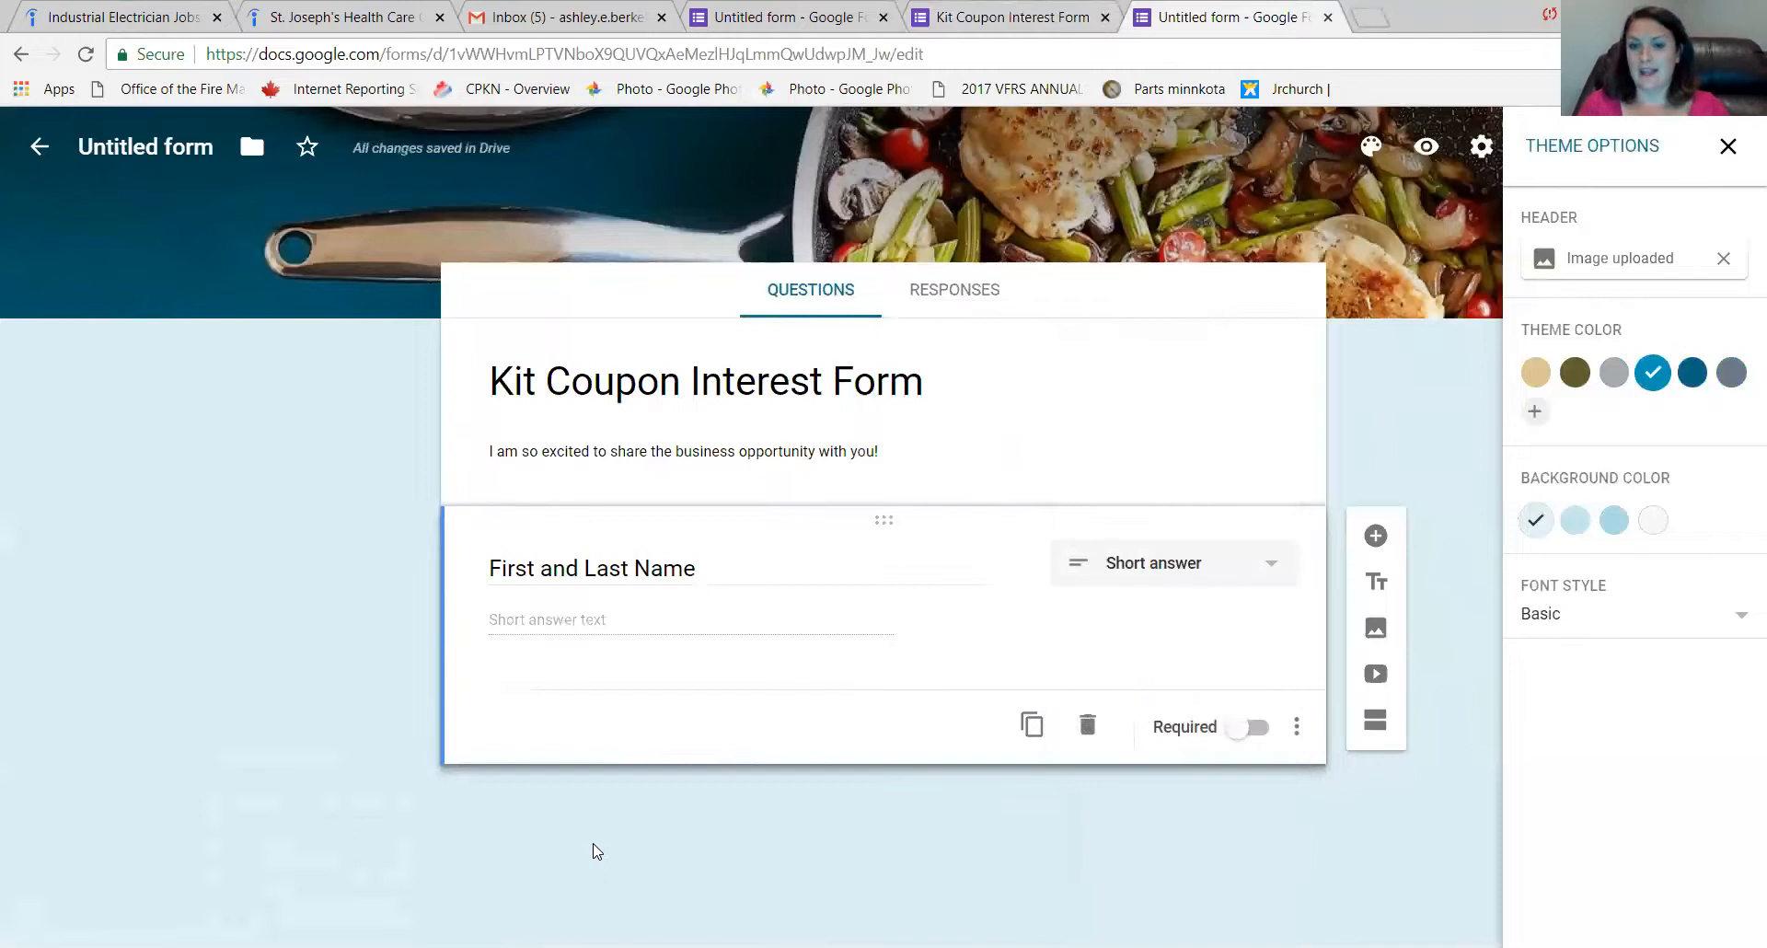
{"action": "left_click", "coordinate": [1240, 733]}
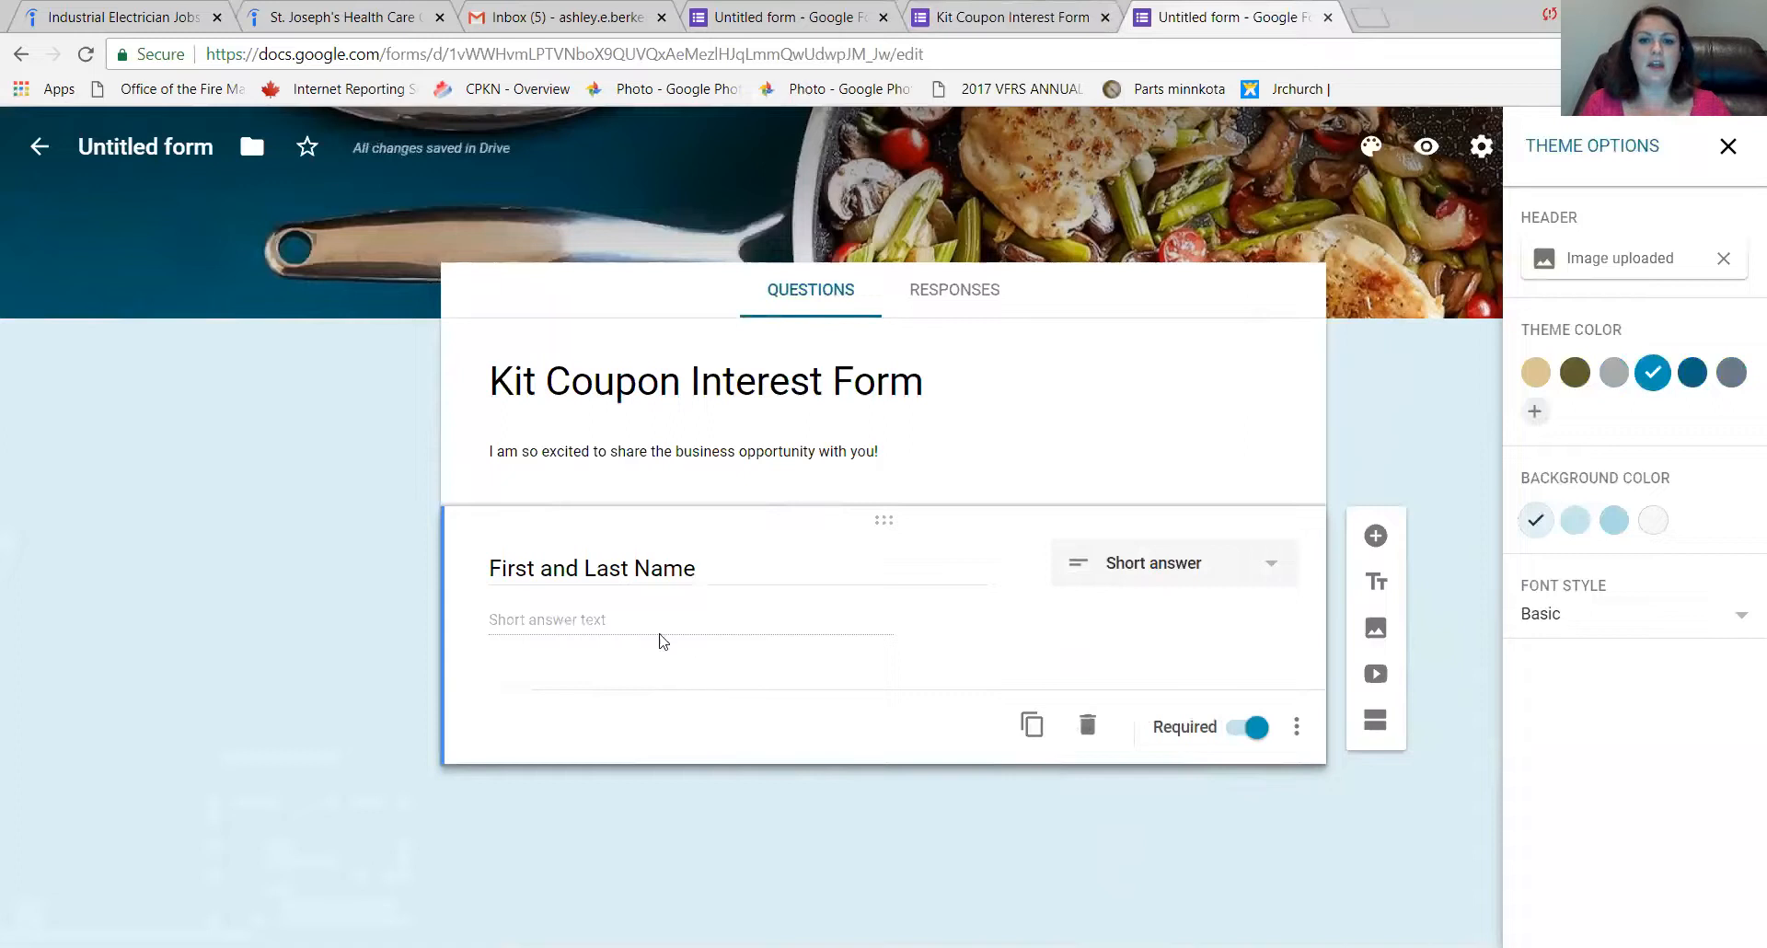
Add two short-answer questions titled "Email address" and "Phone number" below the First and Last Name question.
{"action": "left_click", "coordinate": [1371, 543]}
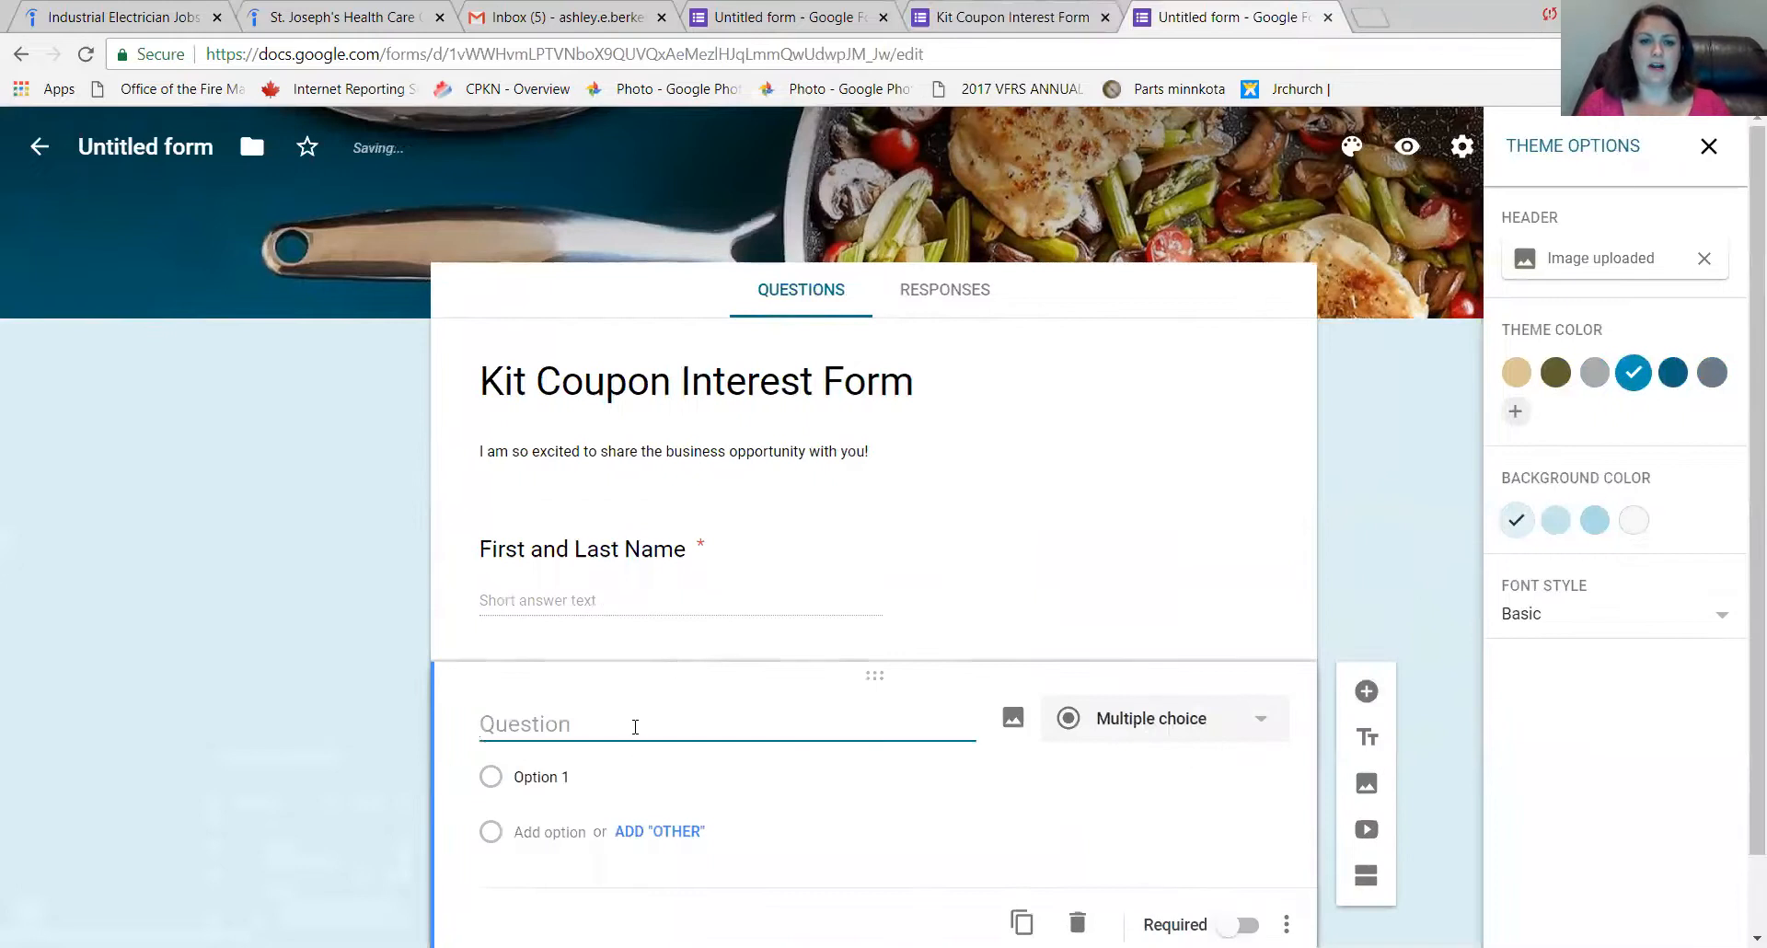
{"action": "type", "text": "Email"}
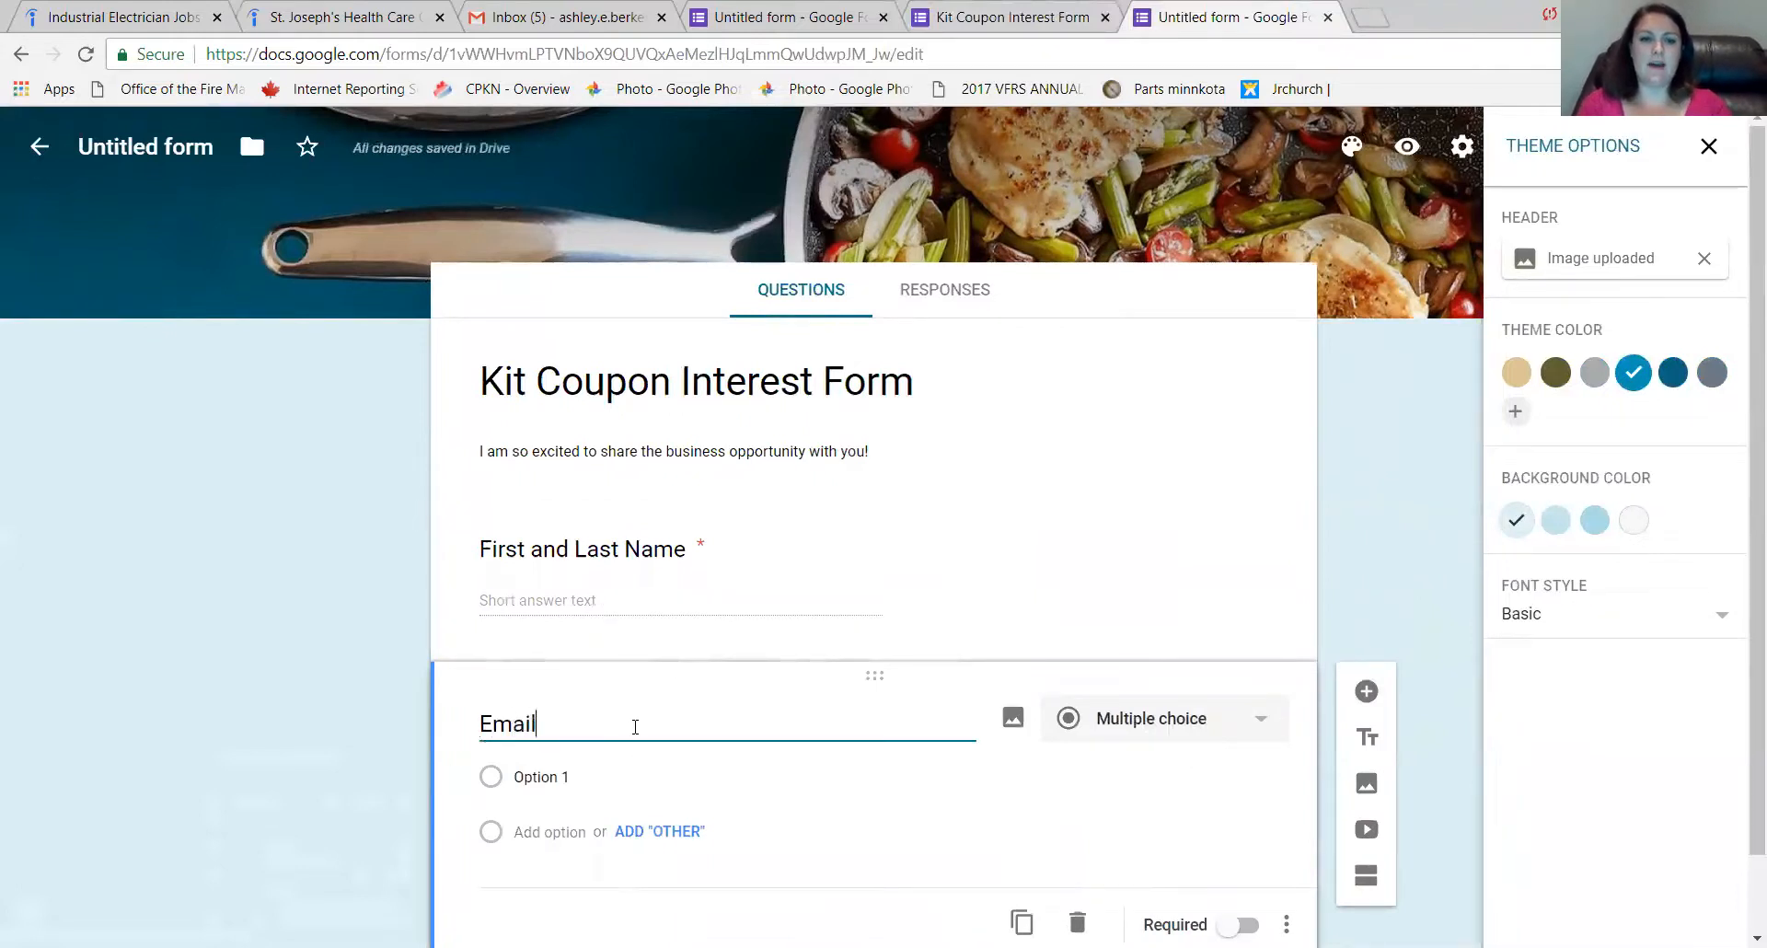
{"action": "type", "text": " address"}
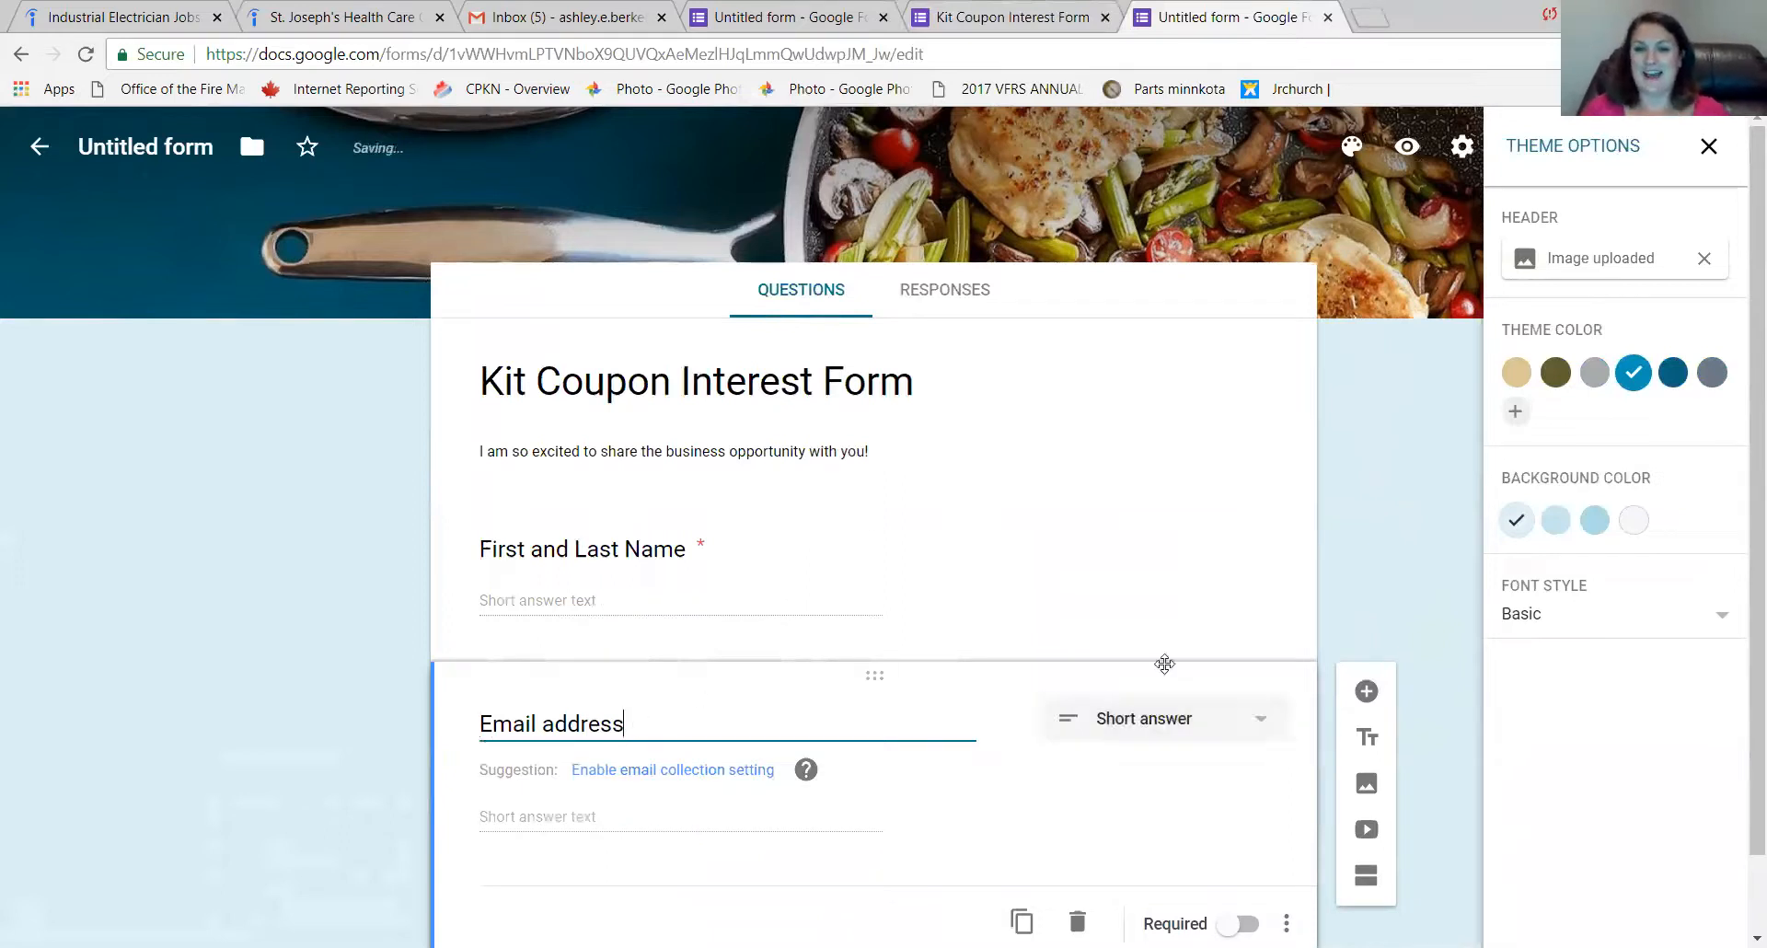
{"action": "left_click", "coordinate": [1367, 692]}
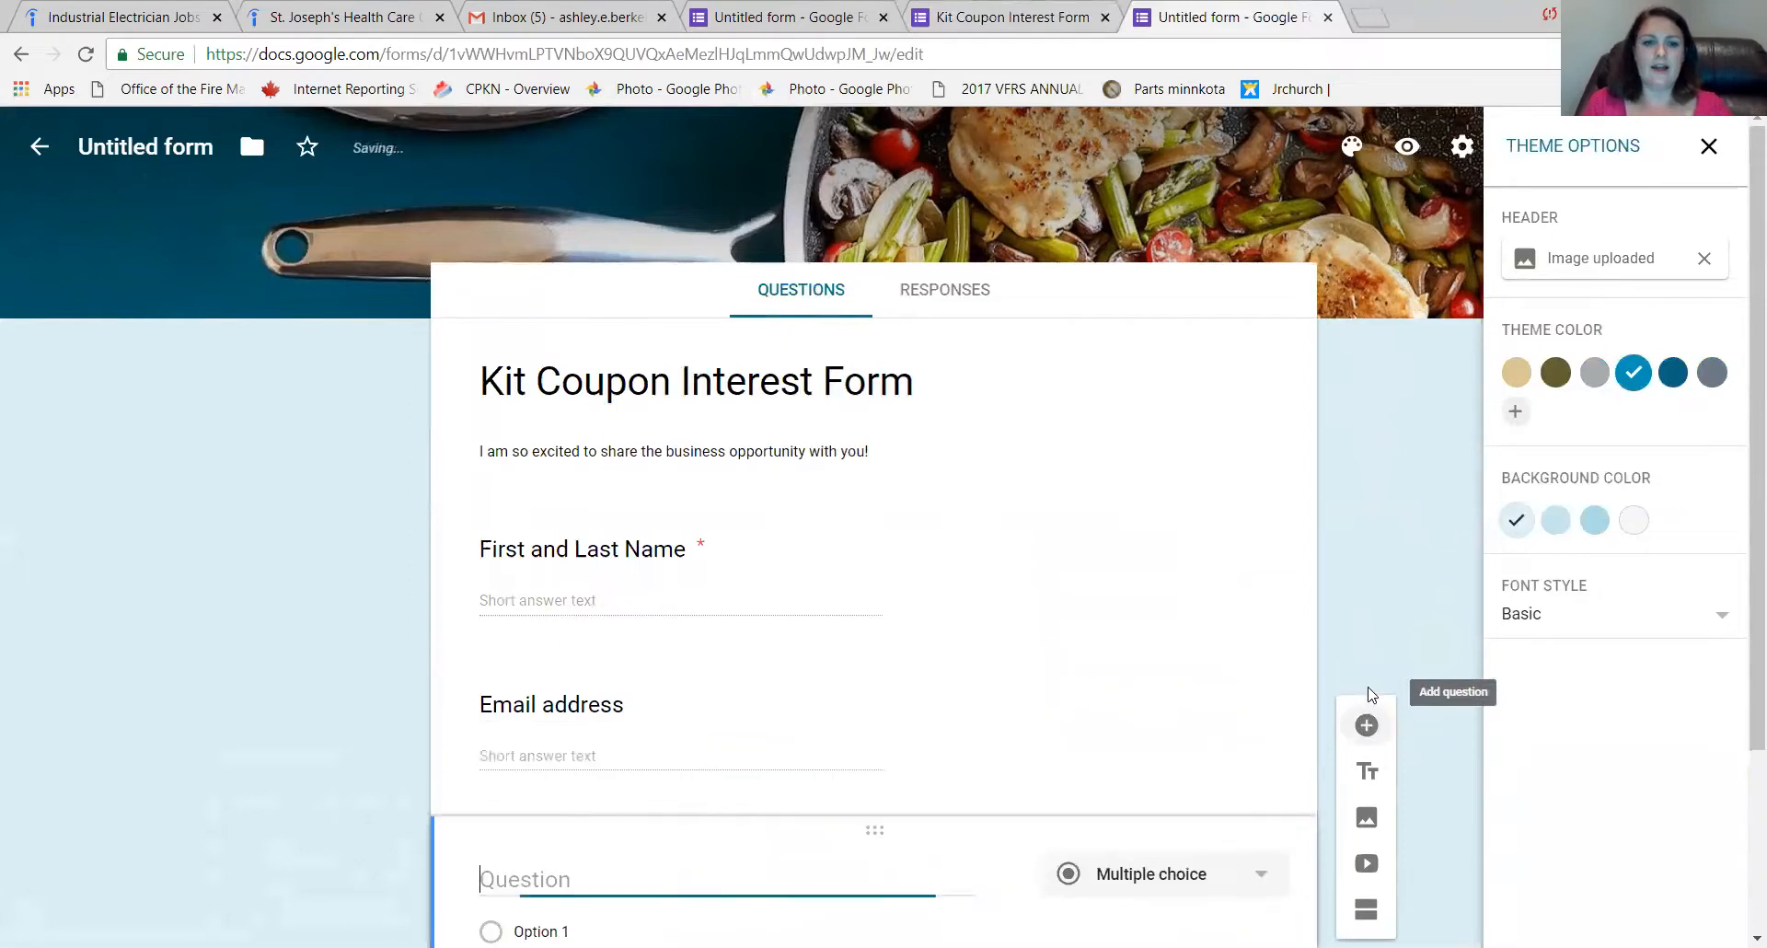
{"action": "type", "text": "Phone number"}
Make the Email address and Phone number questions required.
{"action": "scroll", "coordinate": [915, 556], "scroll_direction": "down", "scroll_amount": 2}
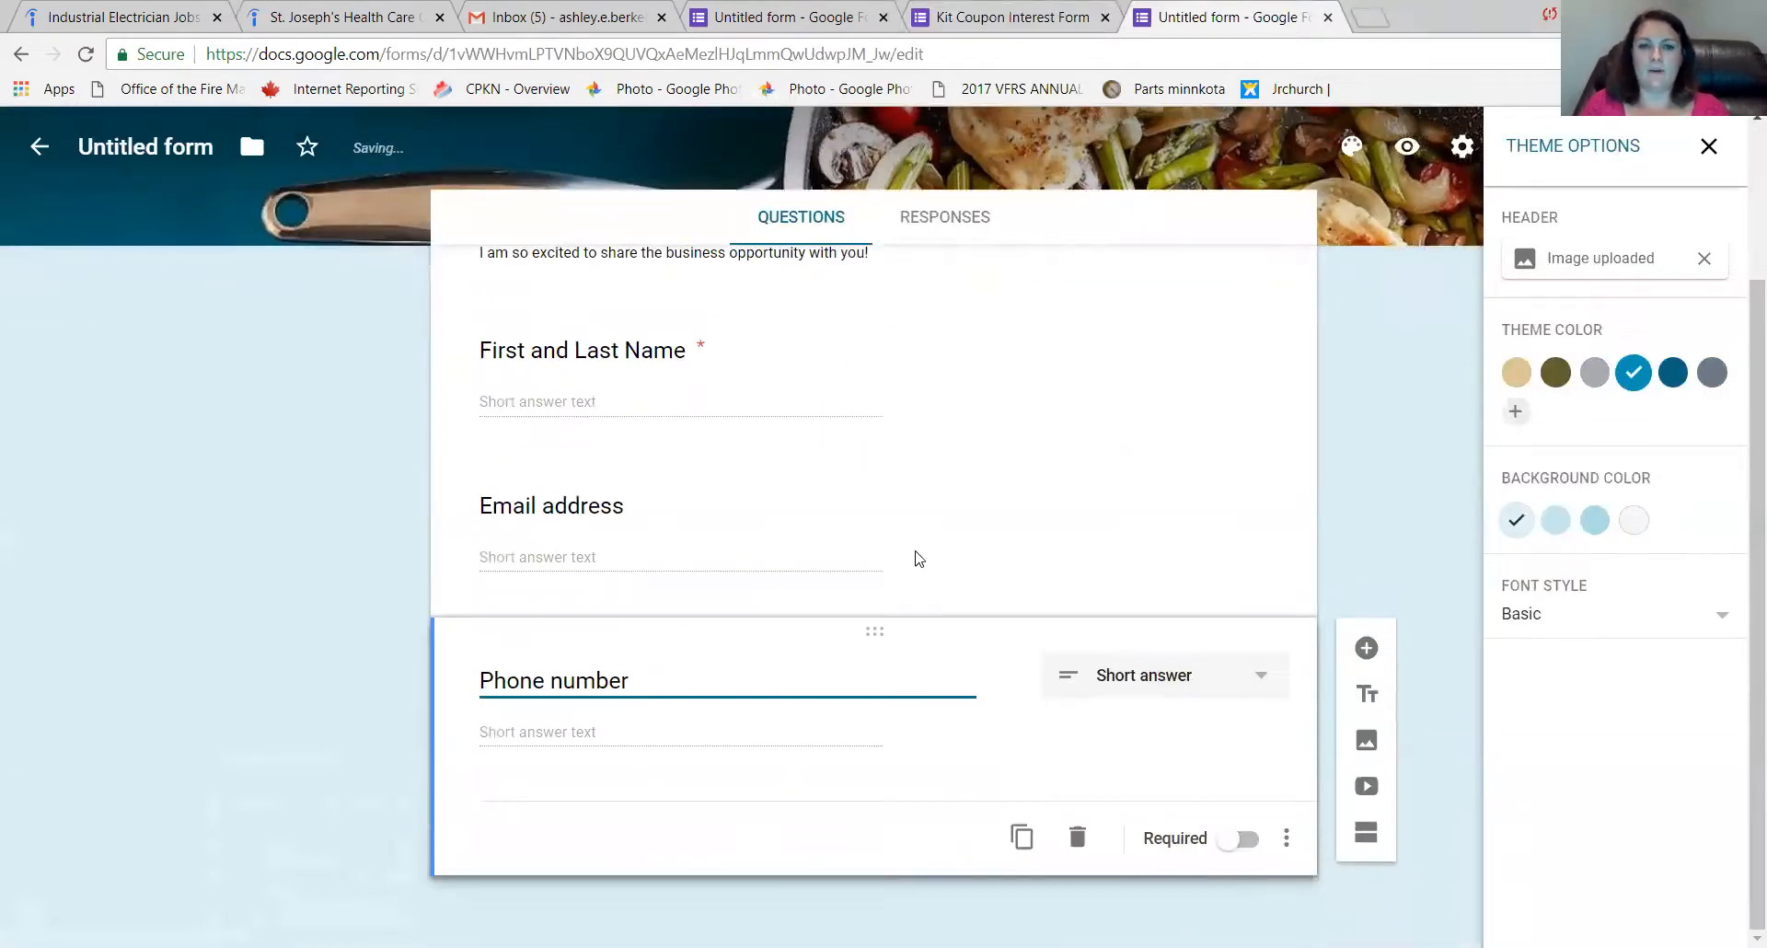
{"action": "left_click", "coordinate": [974, 505]}
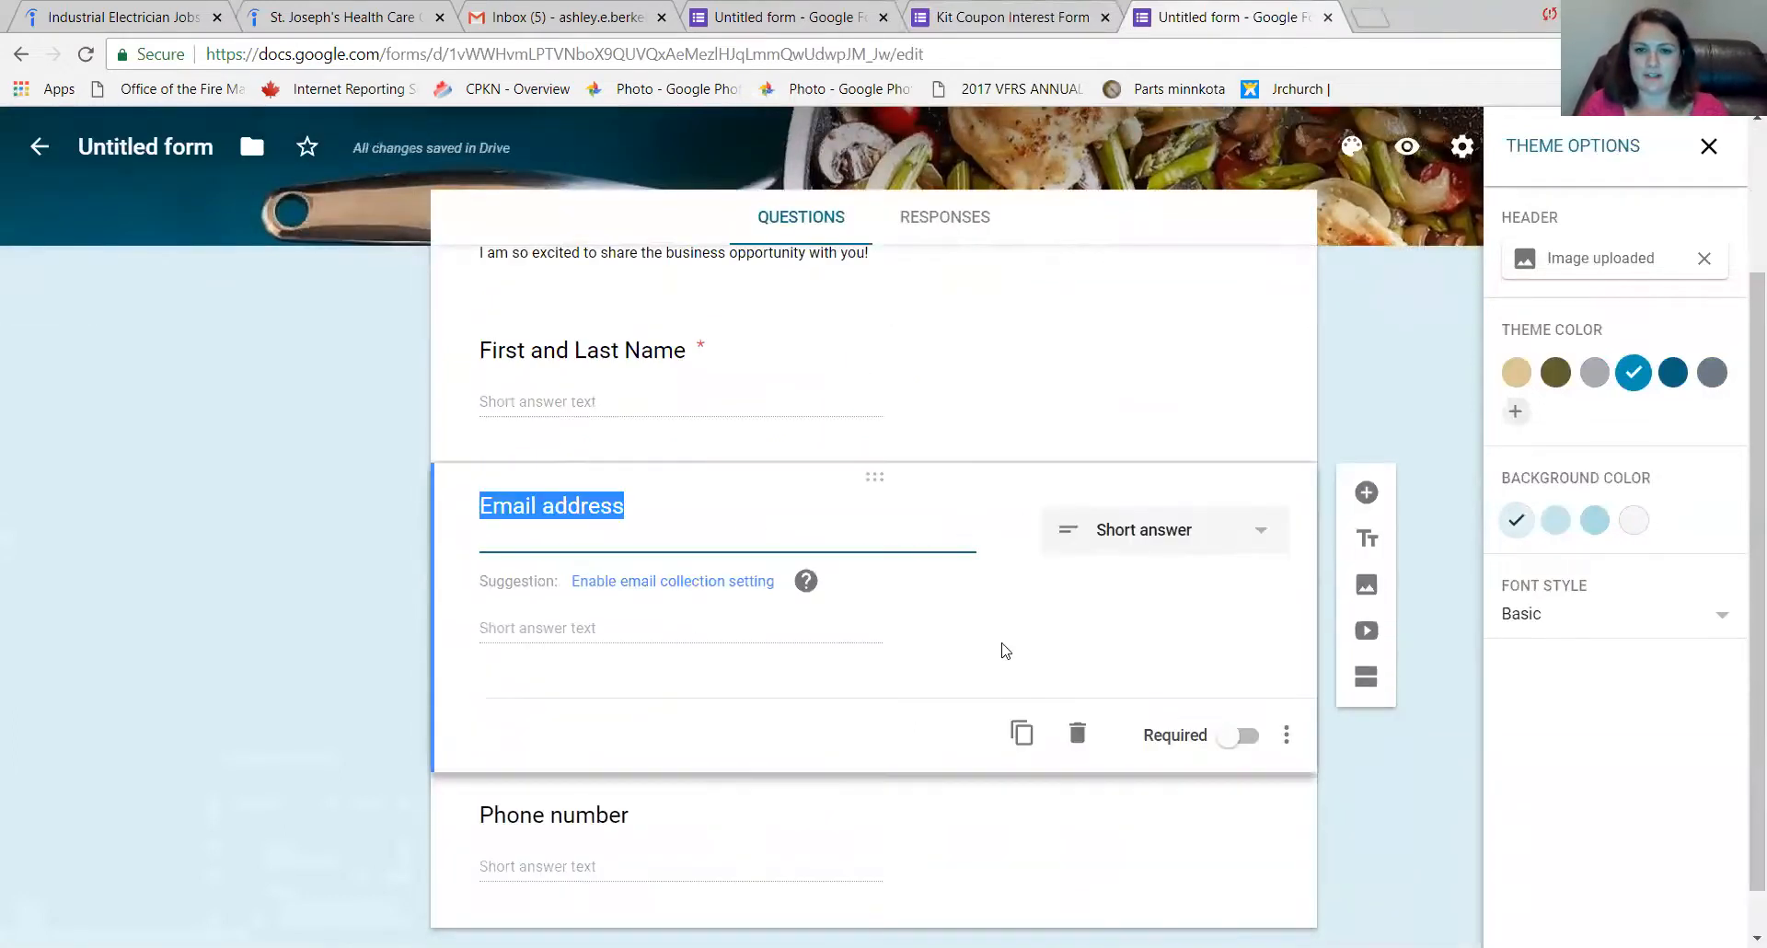
{"action": "left_click", "coordinate": [1243, 736]}
{"action": "left_click", "coordinate": [1240, 729]}
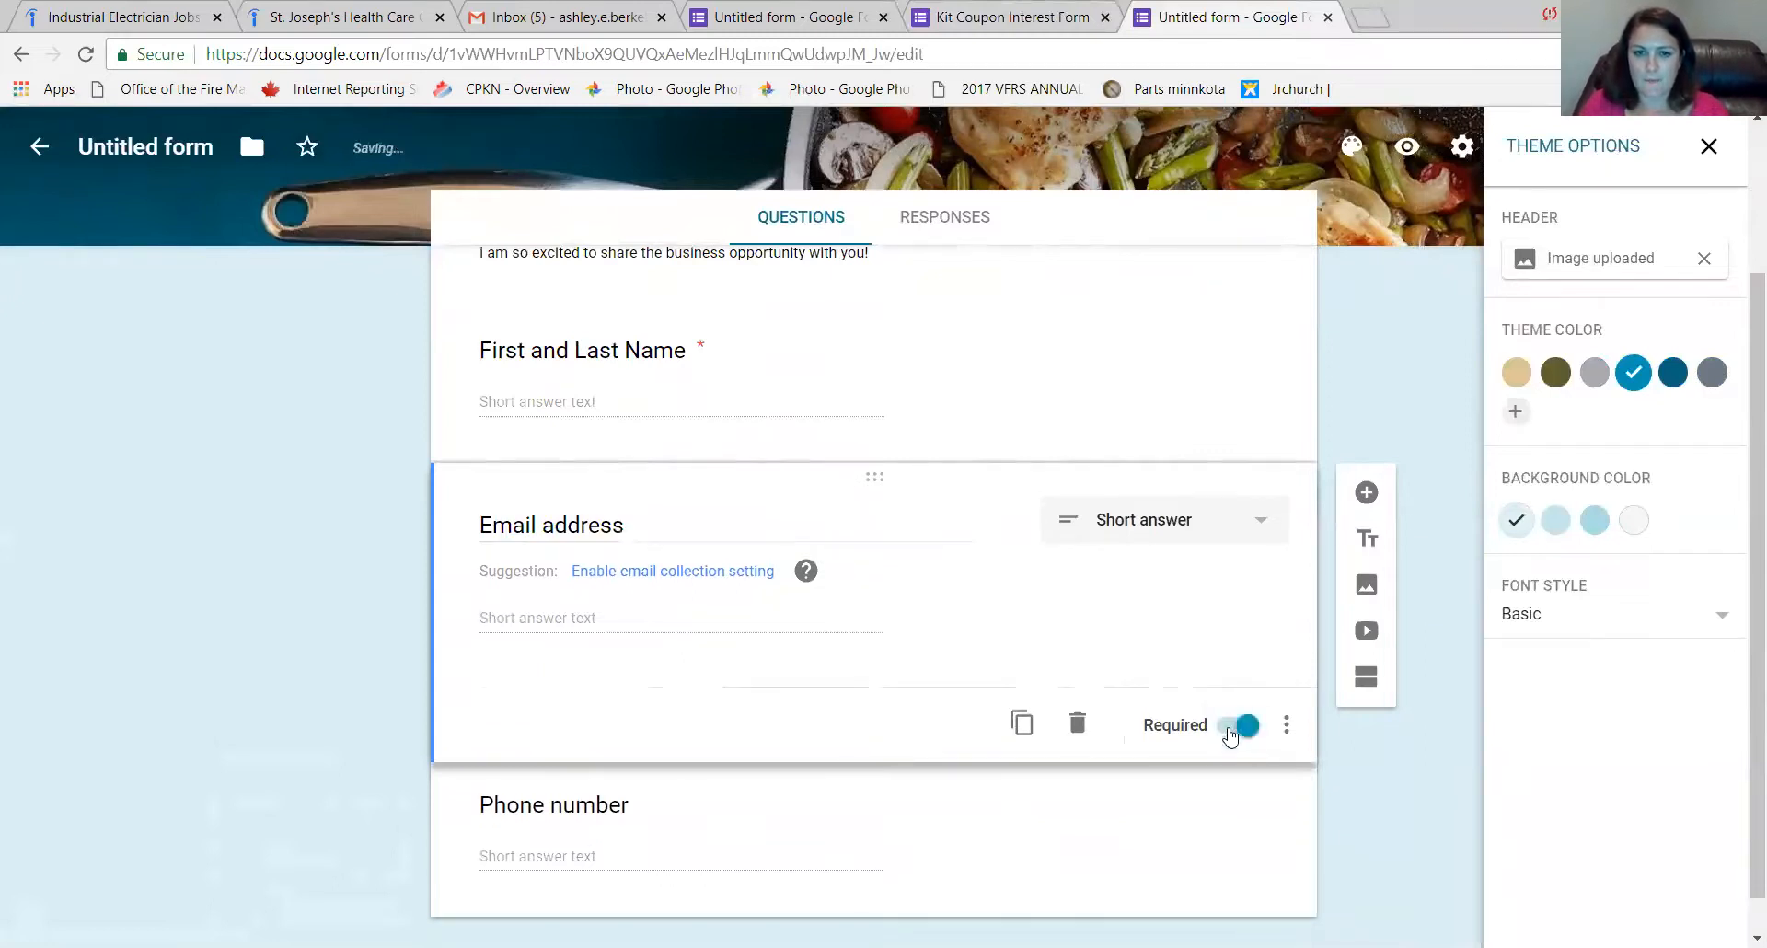
{"action": "left_click", "coordinate": [967, 797]}
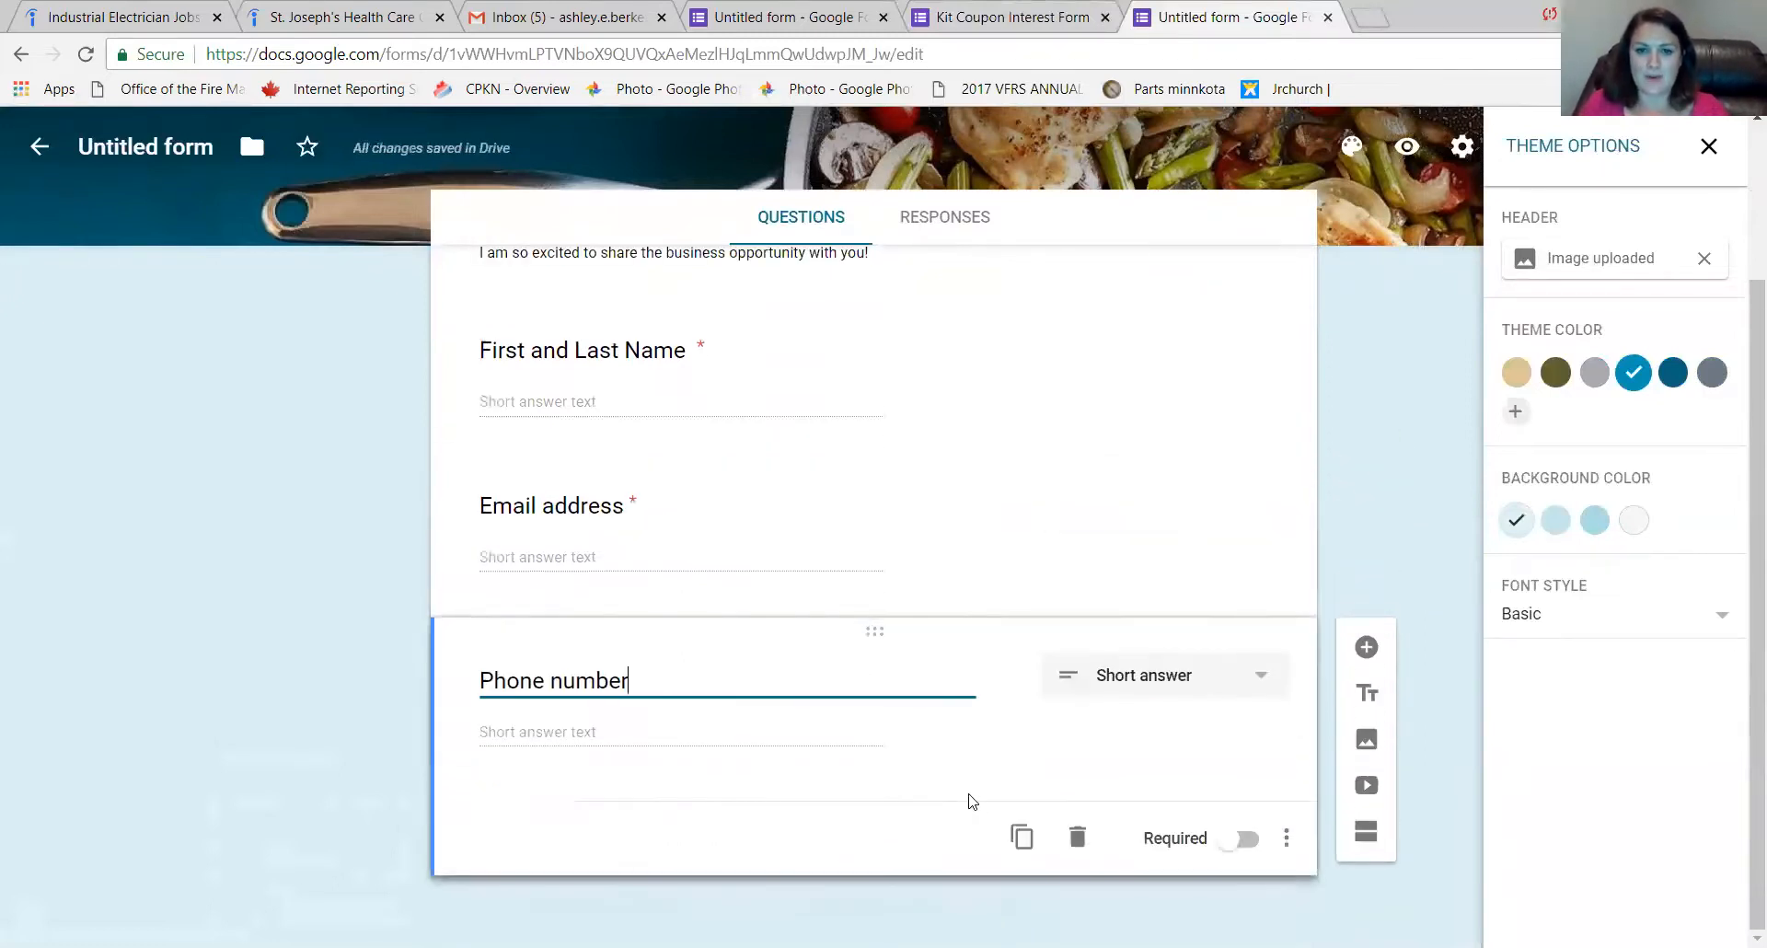
{"action": "left_click", "coordinate": [1240, 840]}
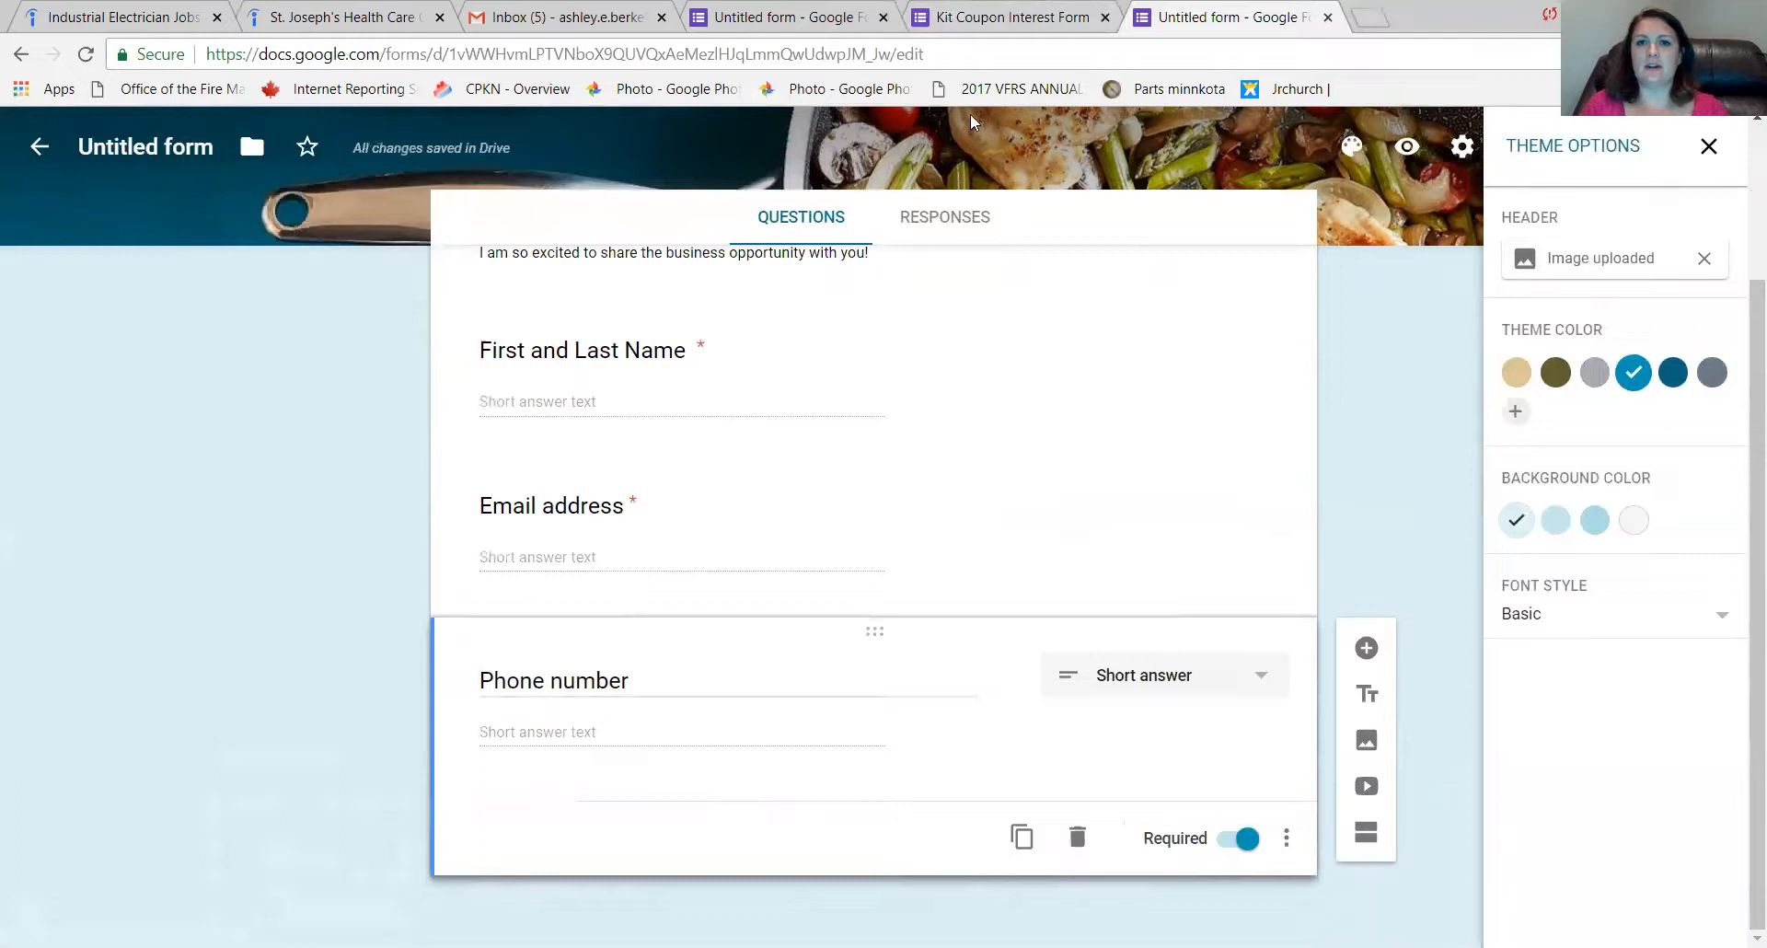
Check the contact-preference question on the existing Kit Coupon Interest Form, and add the question "How would you prefer to be contacted?" to the new form.
{"action": "key", "text": "ctrl+shift+Tab"}
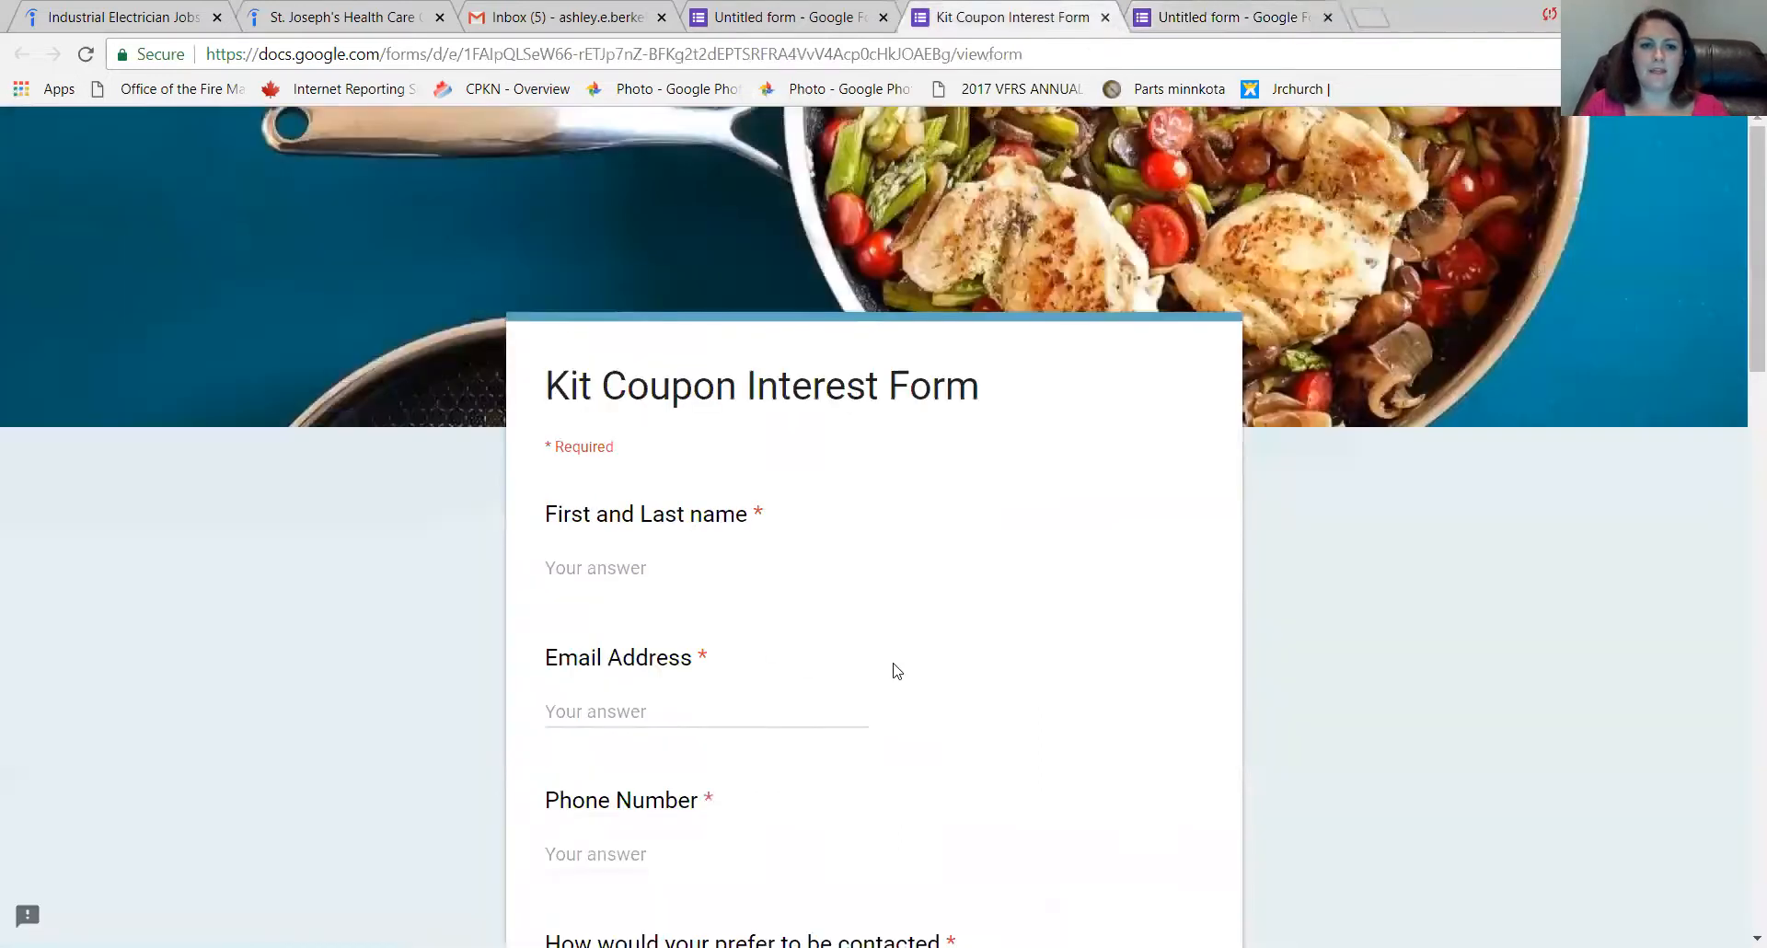
{"action": "scroll", "coordinate": [893, 671], "scroll_direction": "down", "scroll_amount": 4}
{"action": "scroll", "coordinate": [898, 671], "scroll_direction": "down", "scroll_amount": 1}
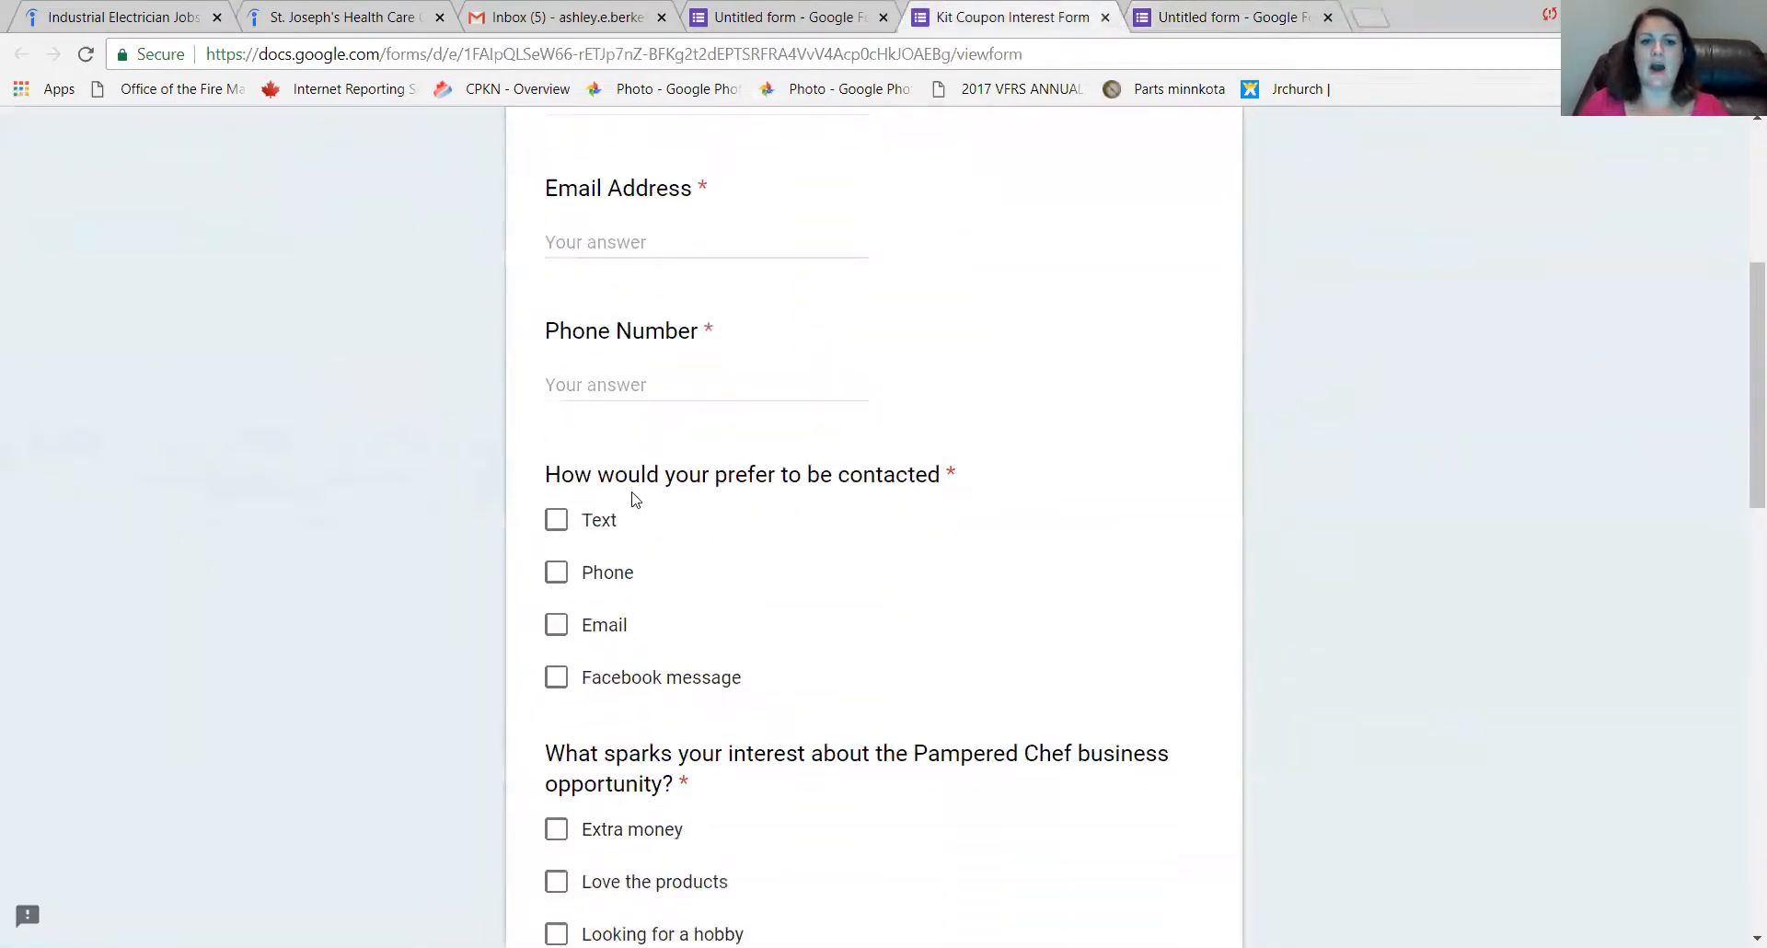
{"action": "scroll", "coordinate": [856, 559], "scroll_direction": "down", "scroll_amount": 1}
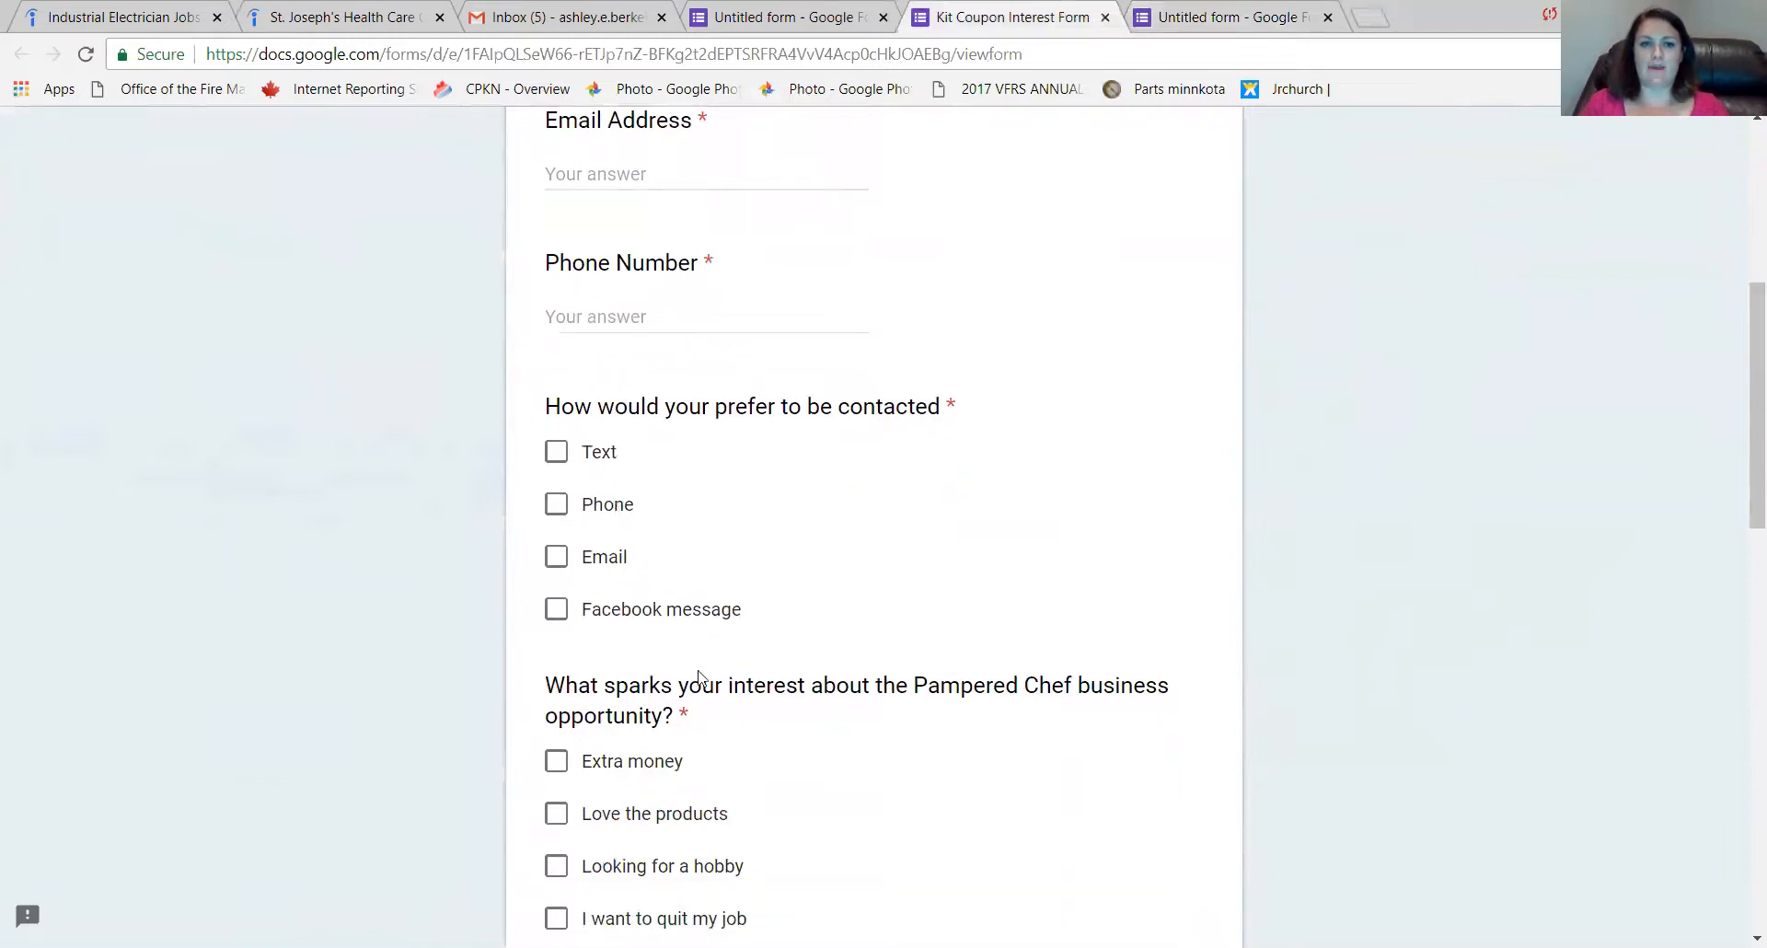
{"action": "left_click", "coordinate": [1203, 12]}
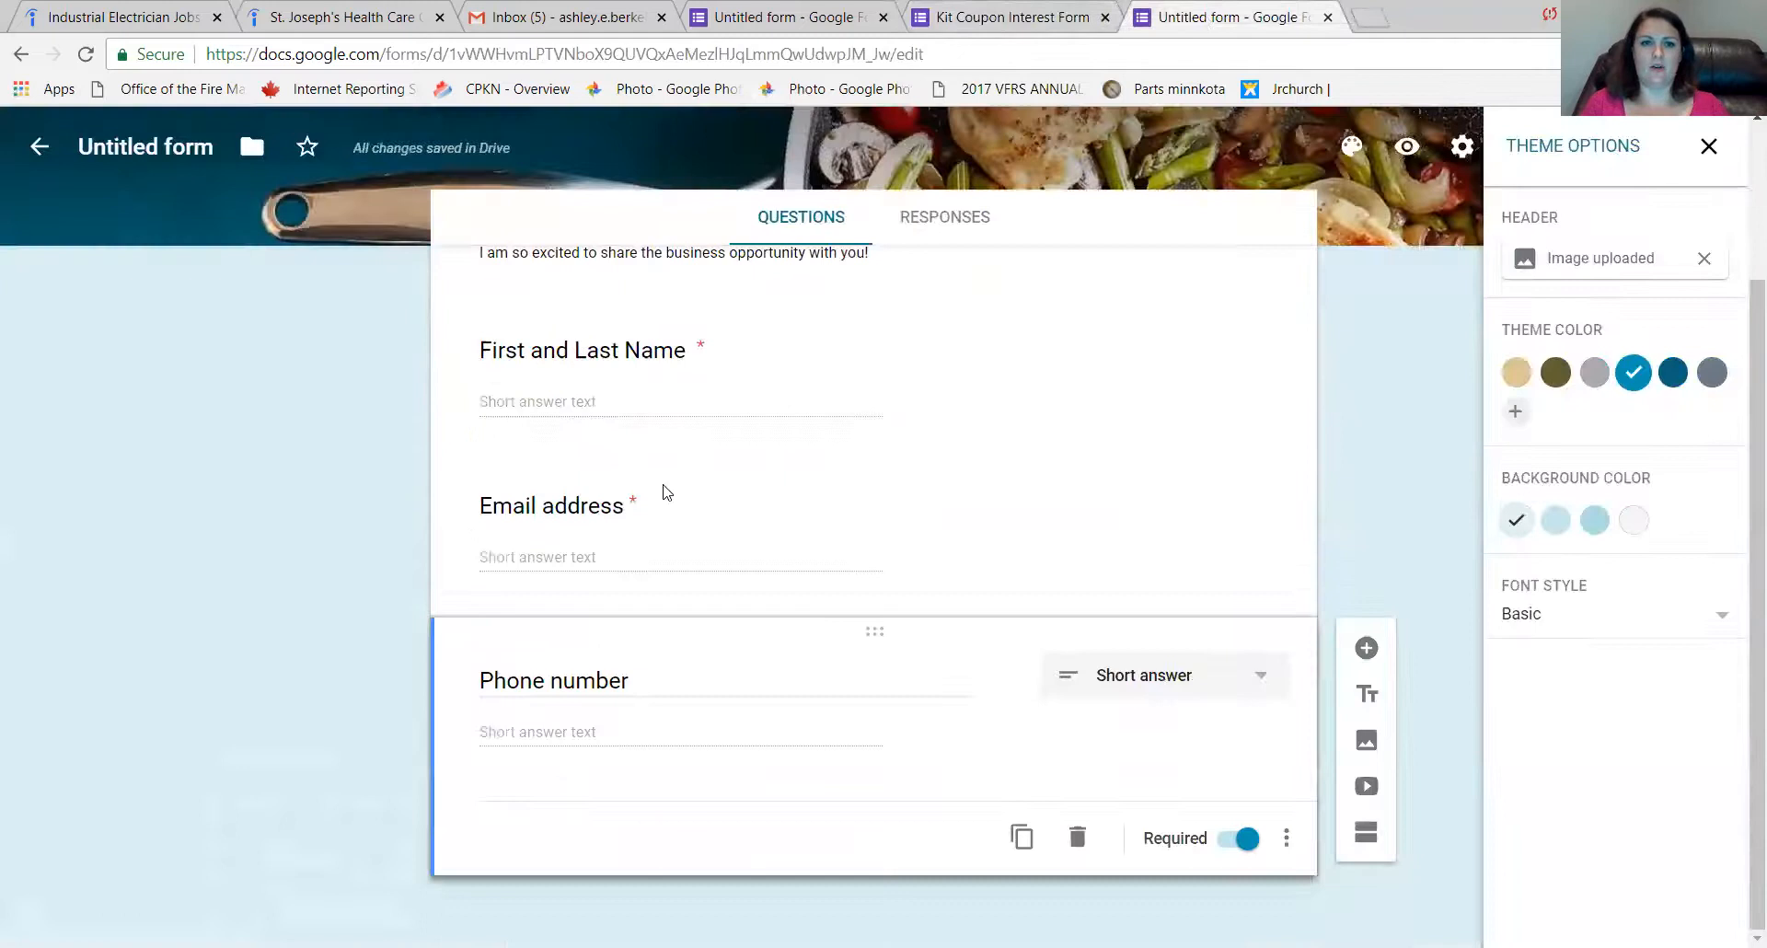
{"action": "left_click", "coordinate": [1366, 648]}
{"action": "type", "text": "How"}
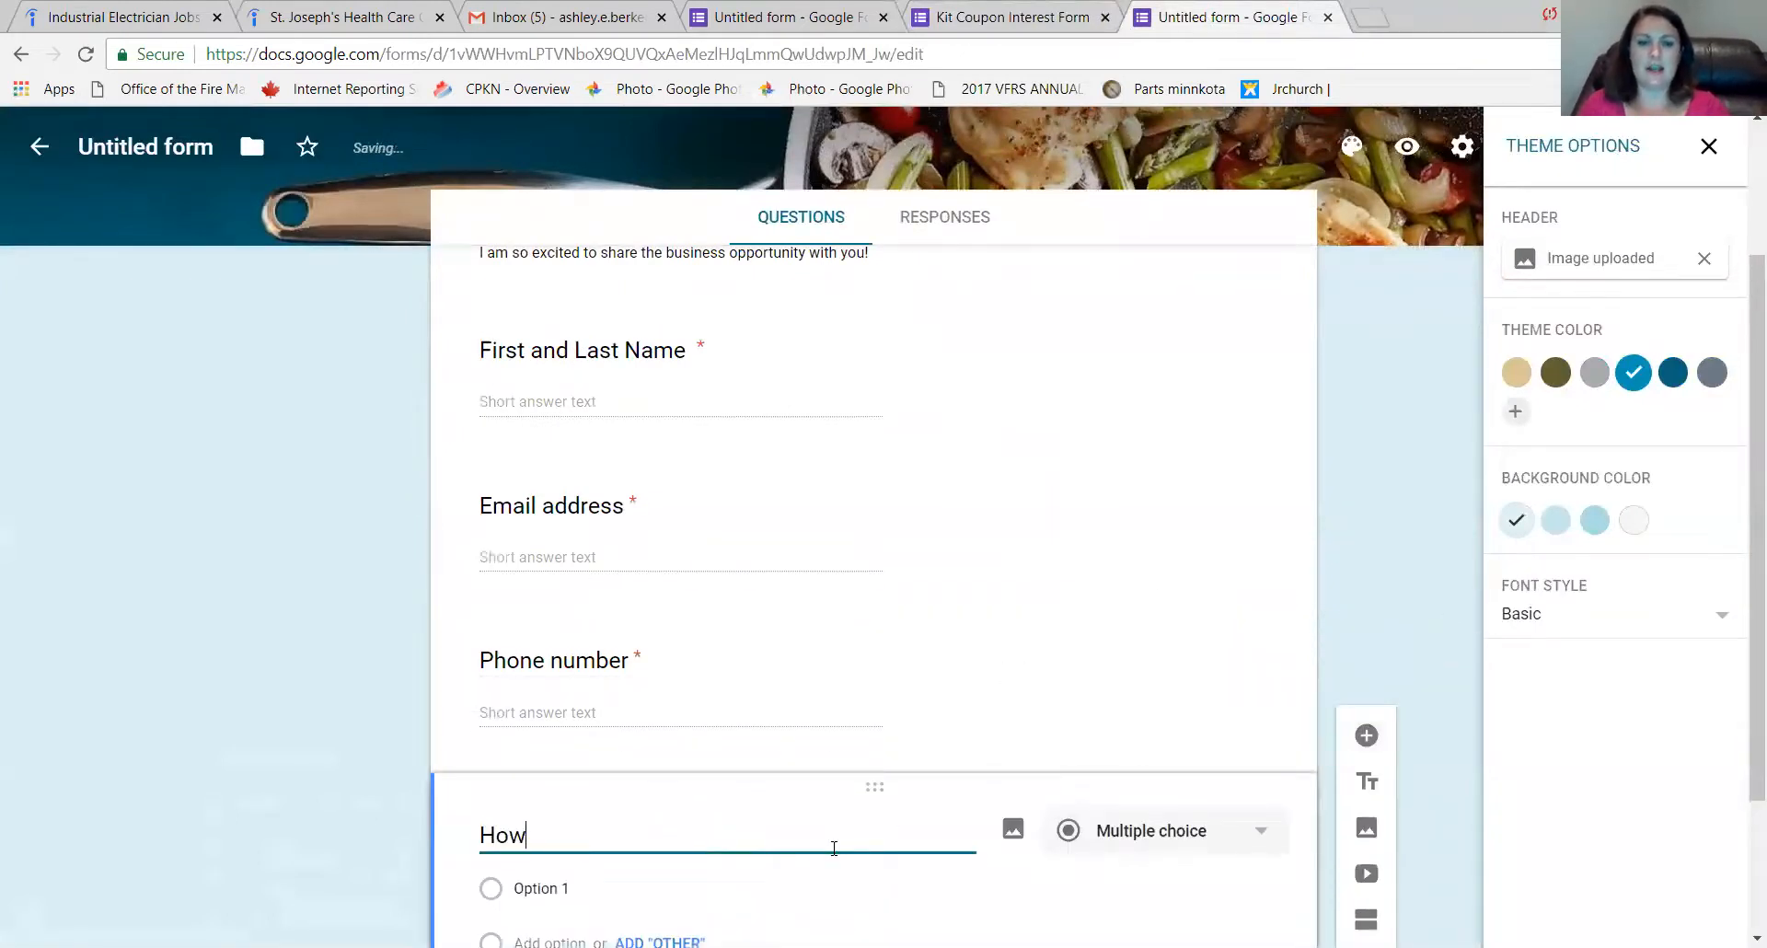
{"action": "type", "text": " would you "}
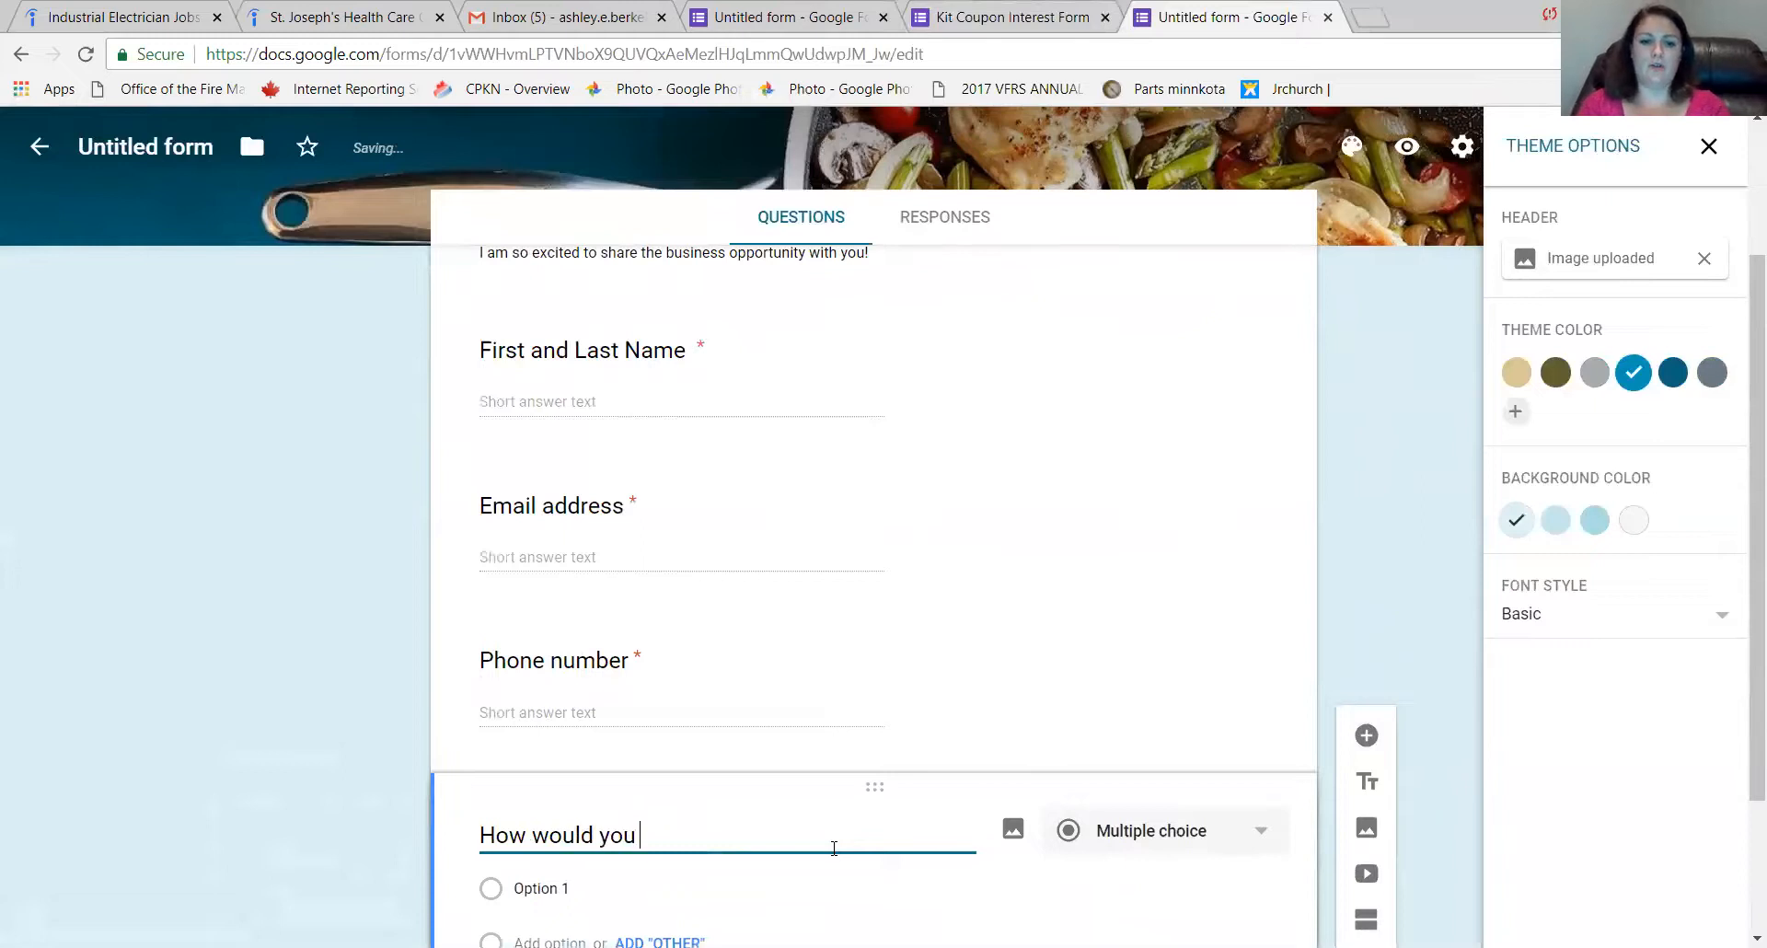
{"action": "type", "text": "prefer to be contacted?"}
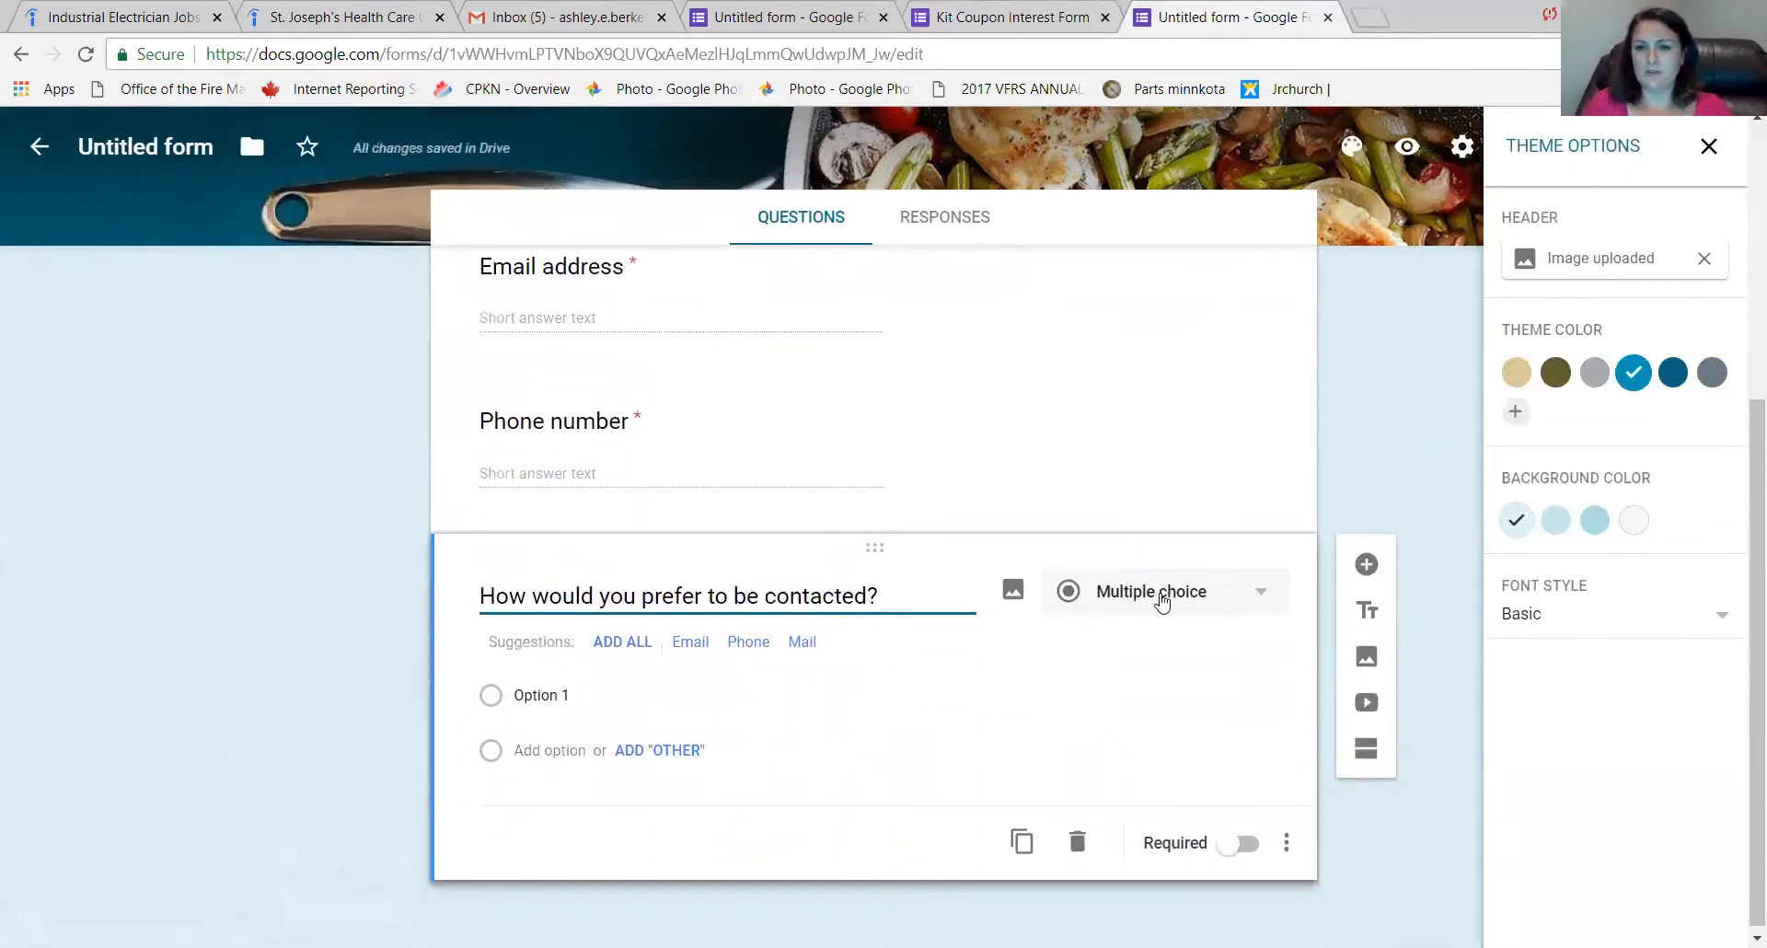
Change the contact-preference question to Checkboxes and enter "Phone" as its first option.
{"action": "left_click", "coordinate": [1162, 603]}
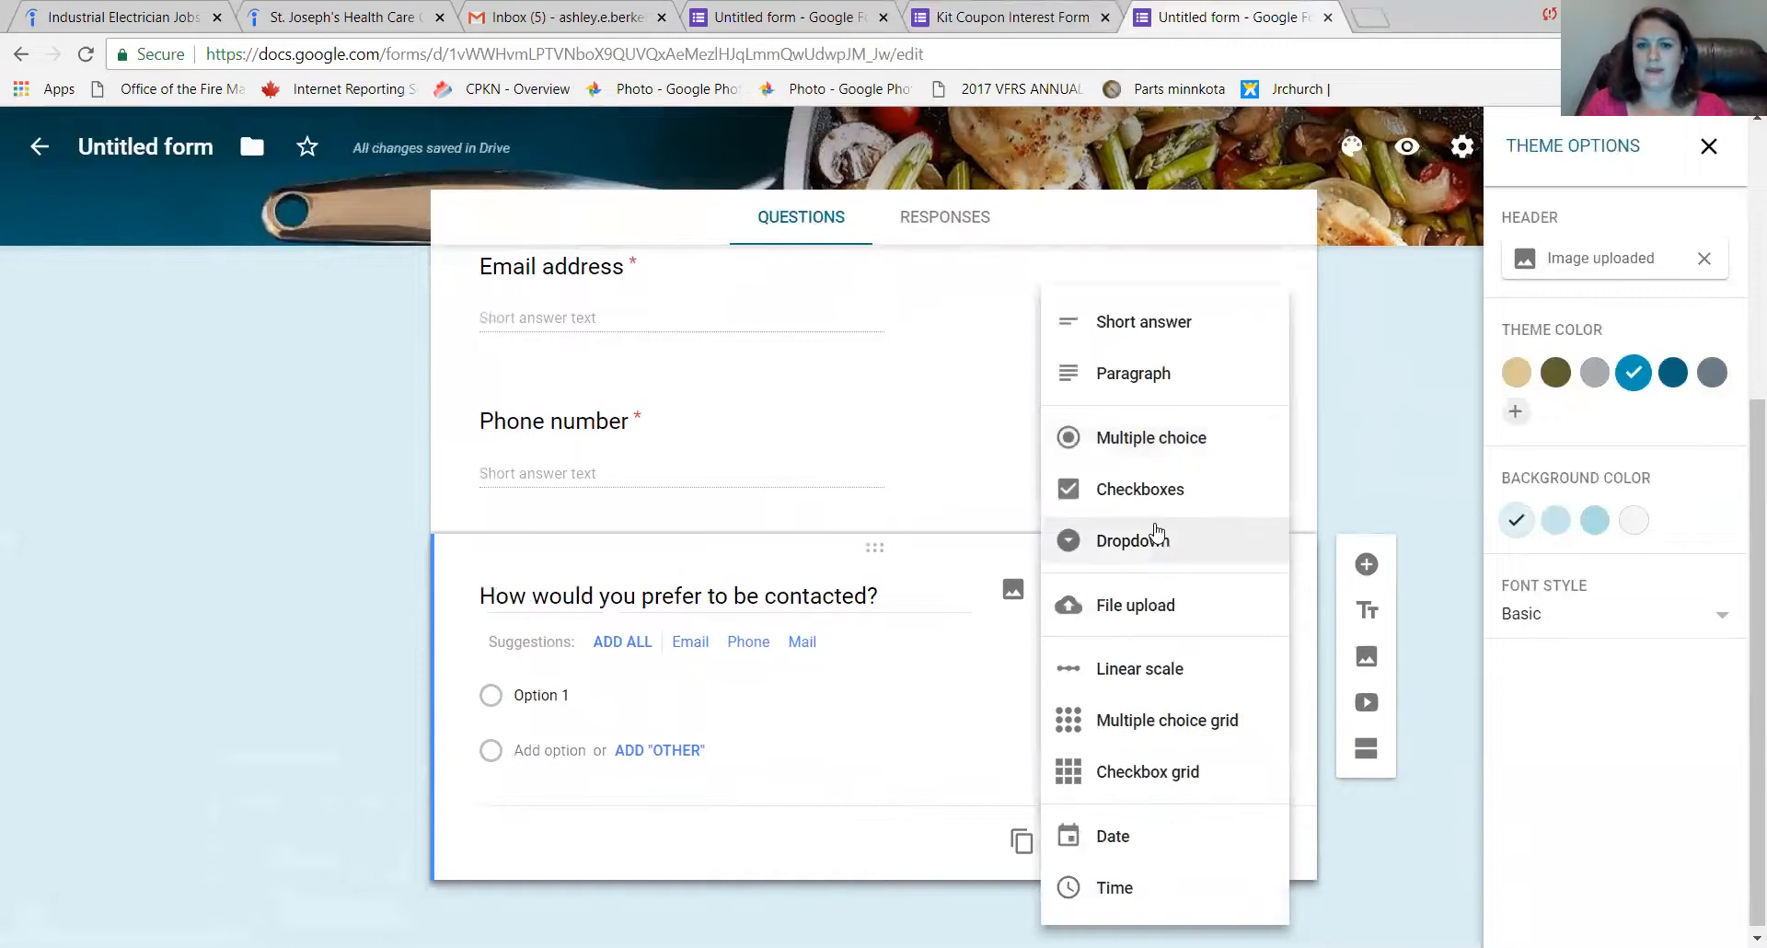
{"action": "left_click", "coordinate": [1189, 492]}
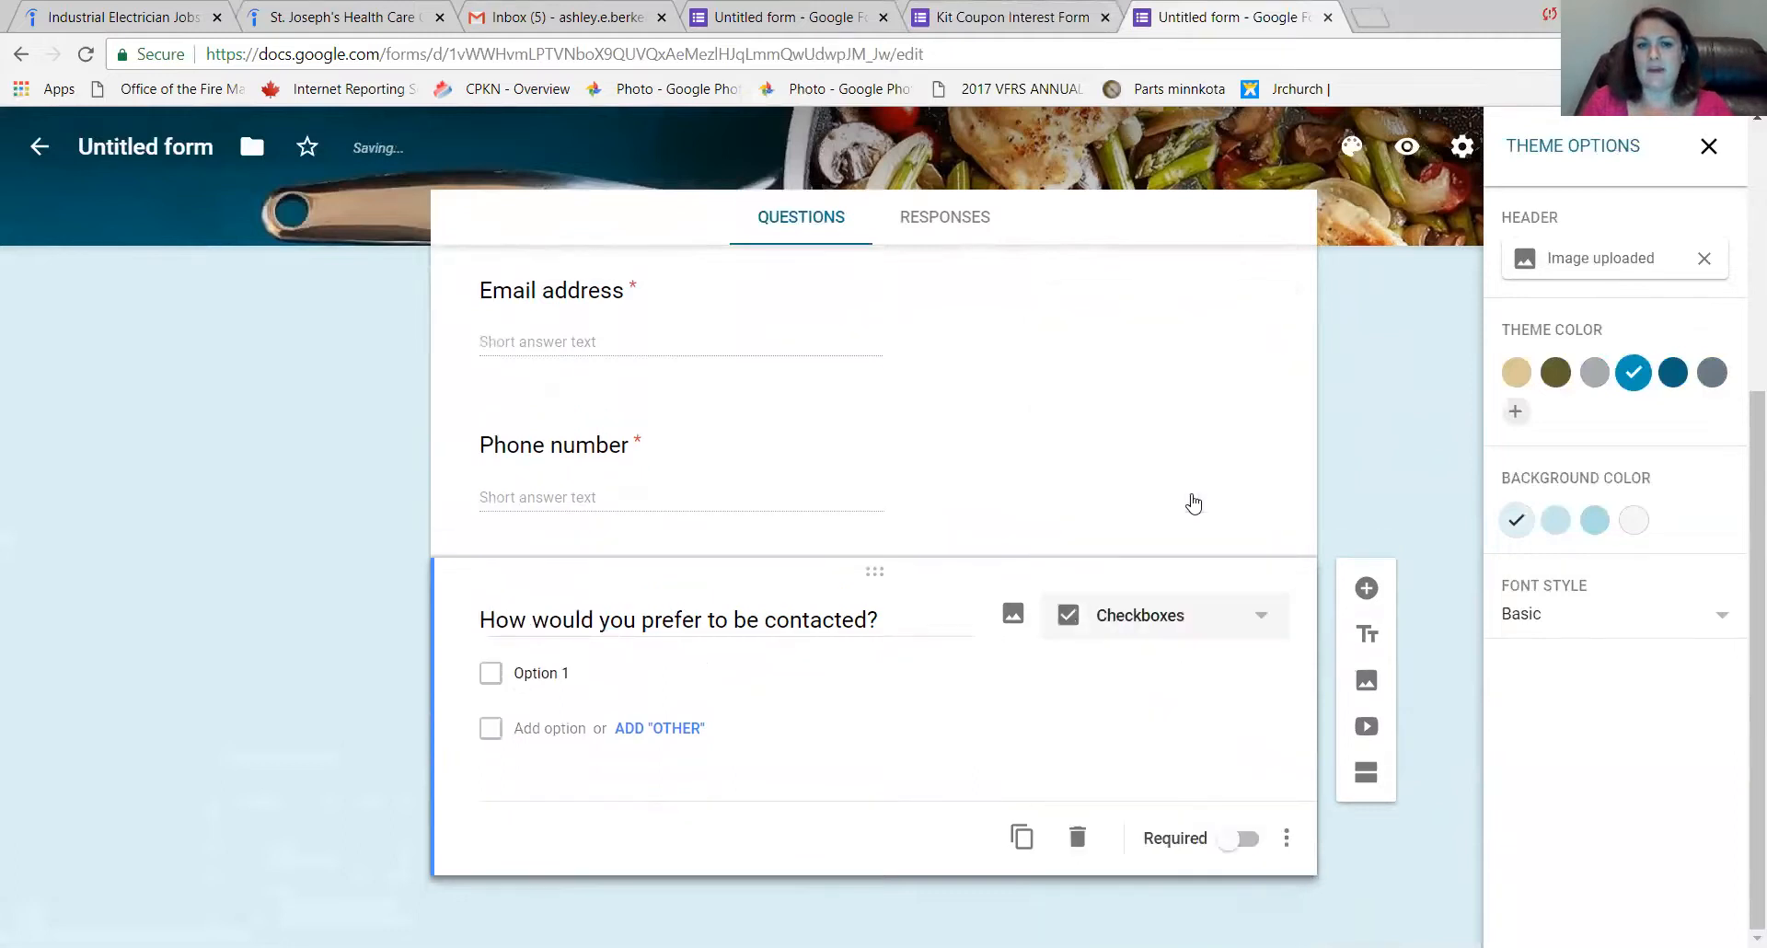
{"action": "left_click", "coordinate": [555, 676]}
{"action": "type", "text": "PHon"}
{"action": "key", "text": "BackSpace"}
{"action": "key", "text": "BackSpace"}
{"action": "key", "text": "BackSpace"}
{"action": "type", "text": "hone"}
{"action": "key", "text": "Return"}
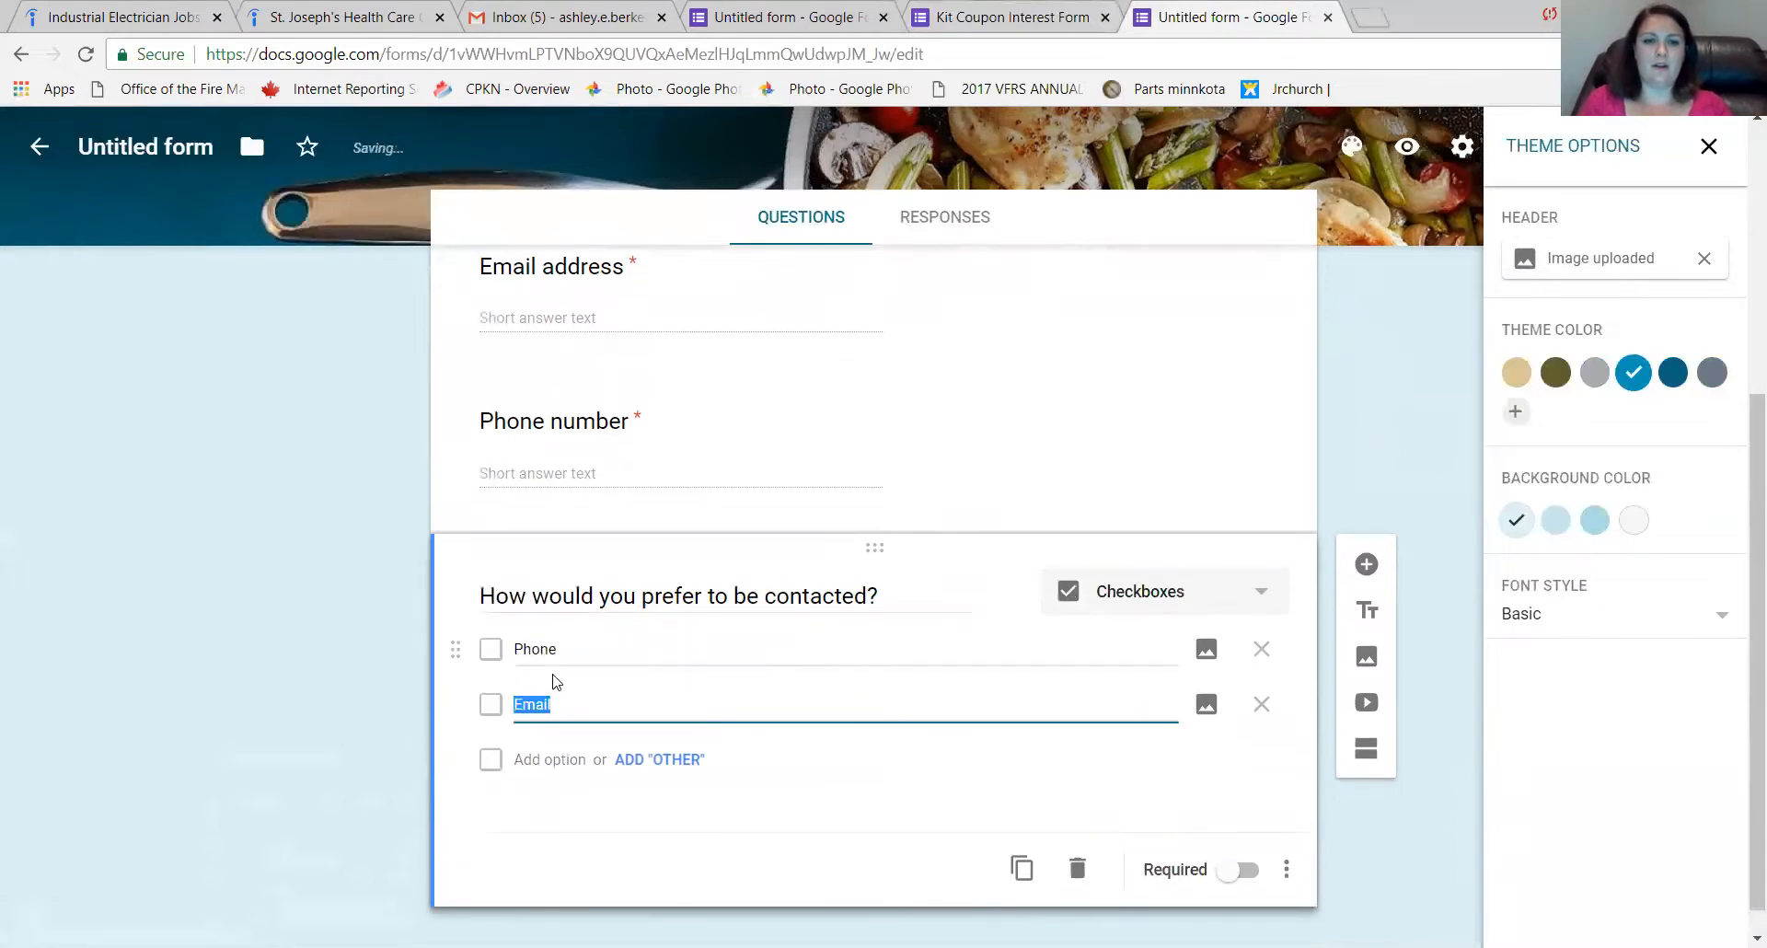
Add the options "Text", "Email" and "Facebook Message" to the contact-preference question and make it required.
{"action": "type", "text": "TExt"}
{"action": "key", "text": "BackSpace"}
{"action": "key", "text": "BackSpace"}
{"action": "key", "text": "BackSpace"}
{"action": "type", "text": "ext"}
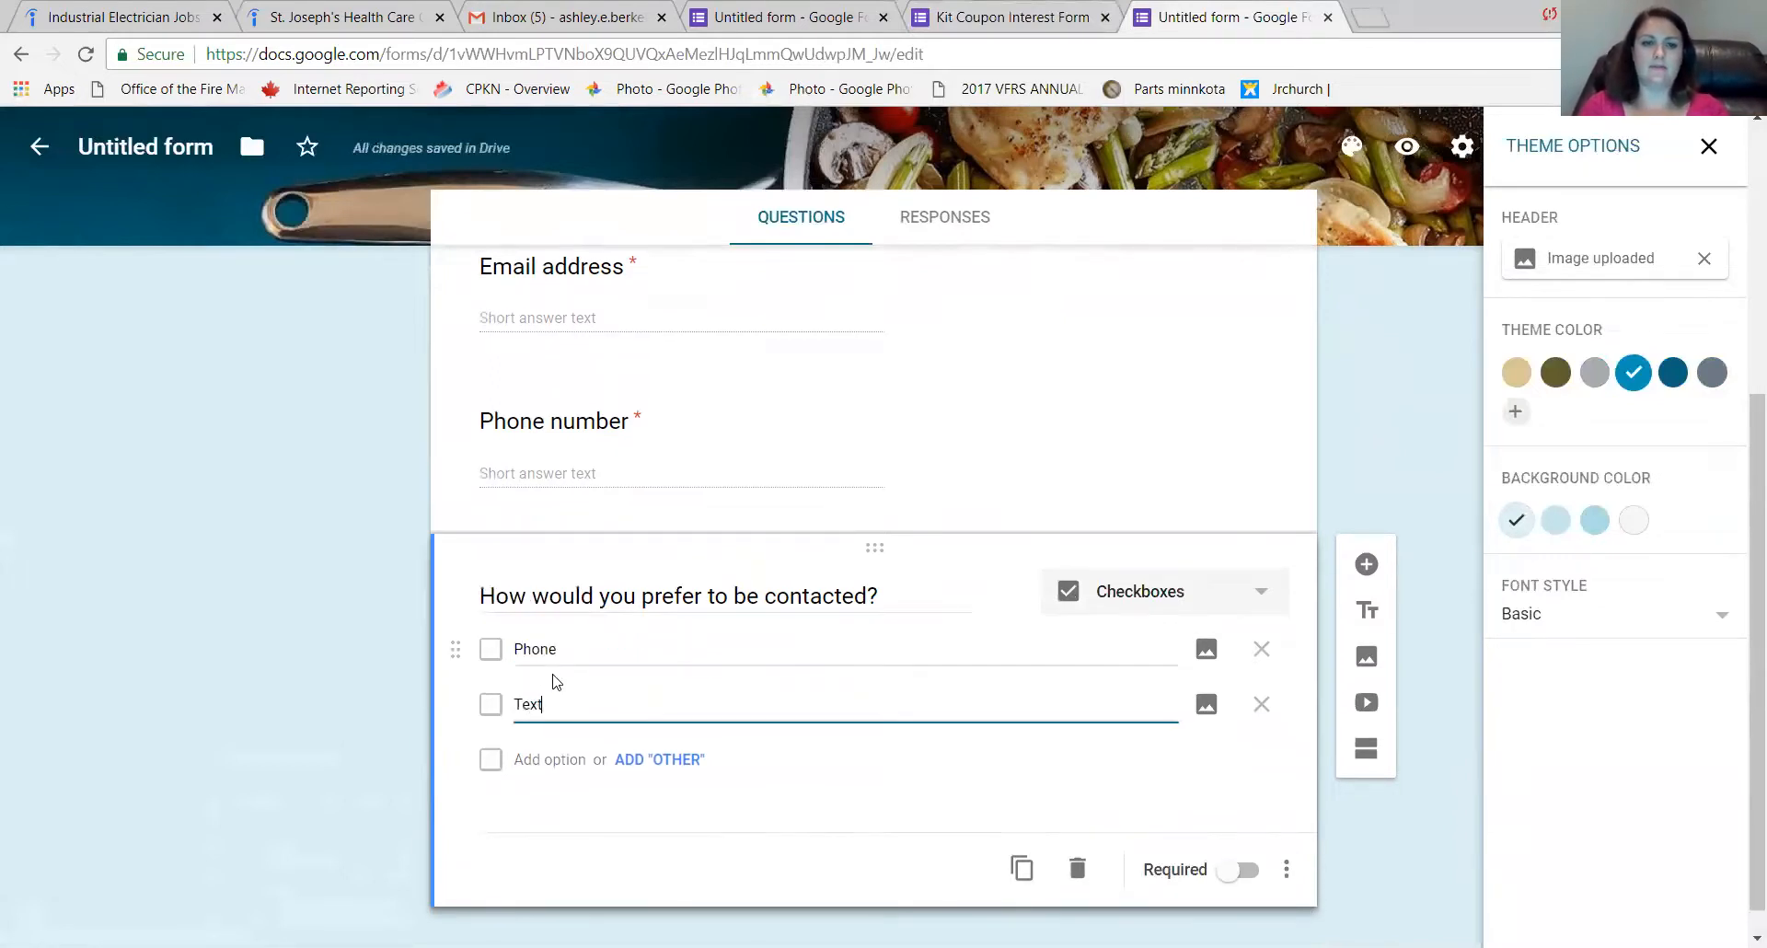
{"action": "key", "text": "Return"}
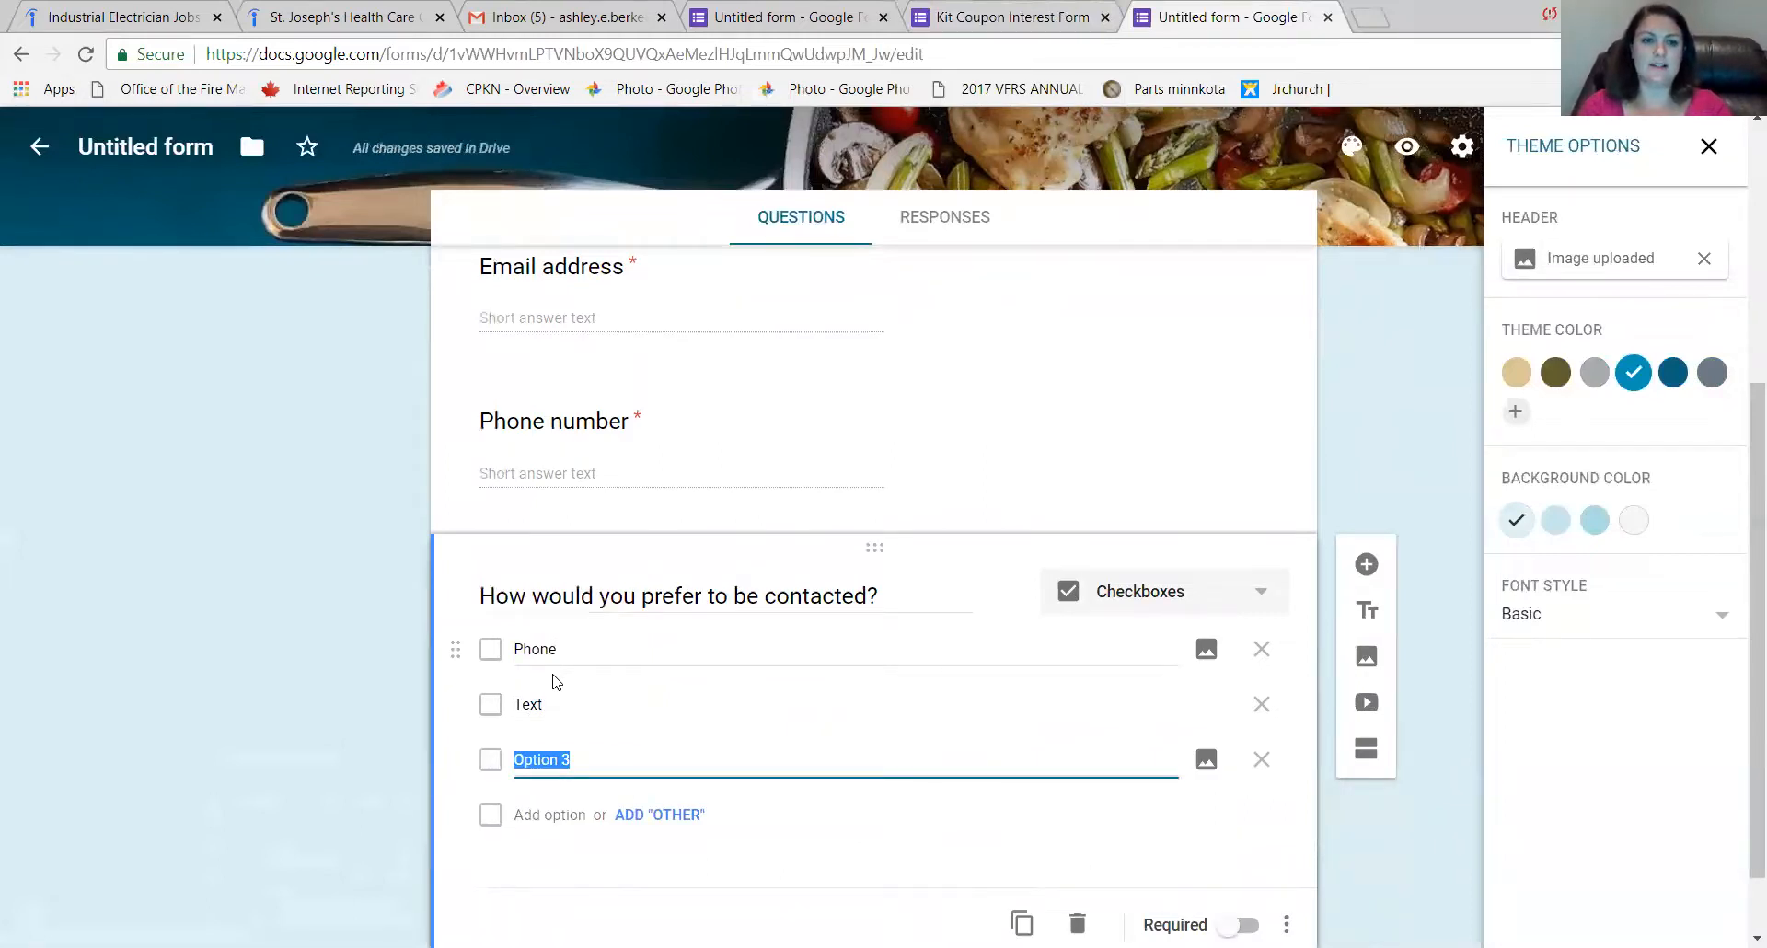
{"action": "type", "text": "Email"}
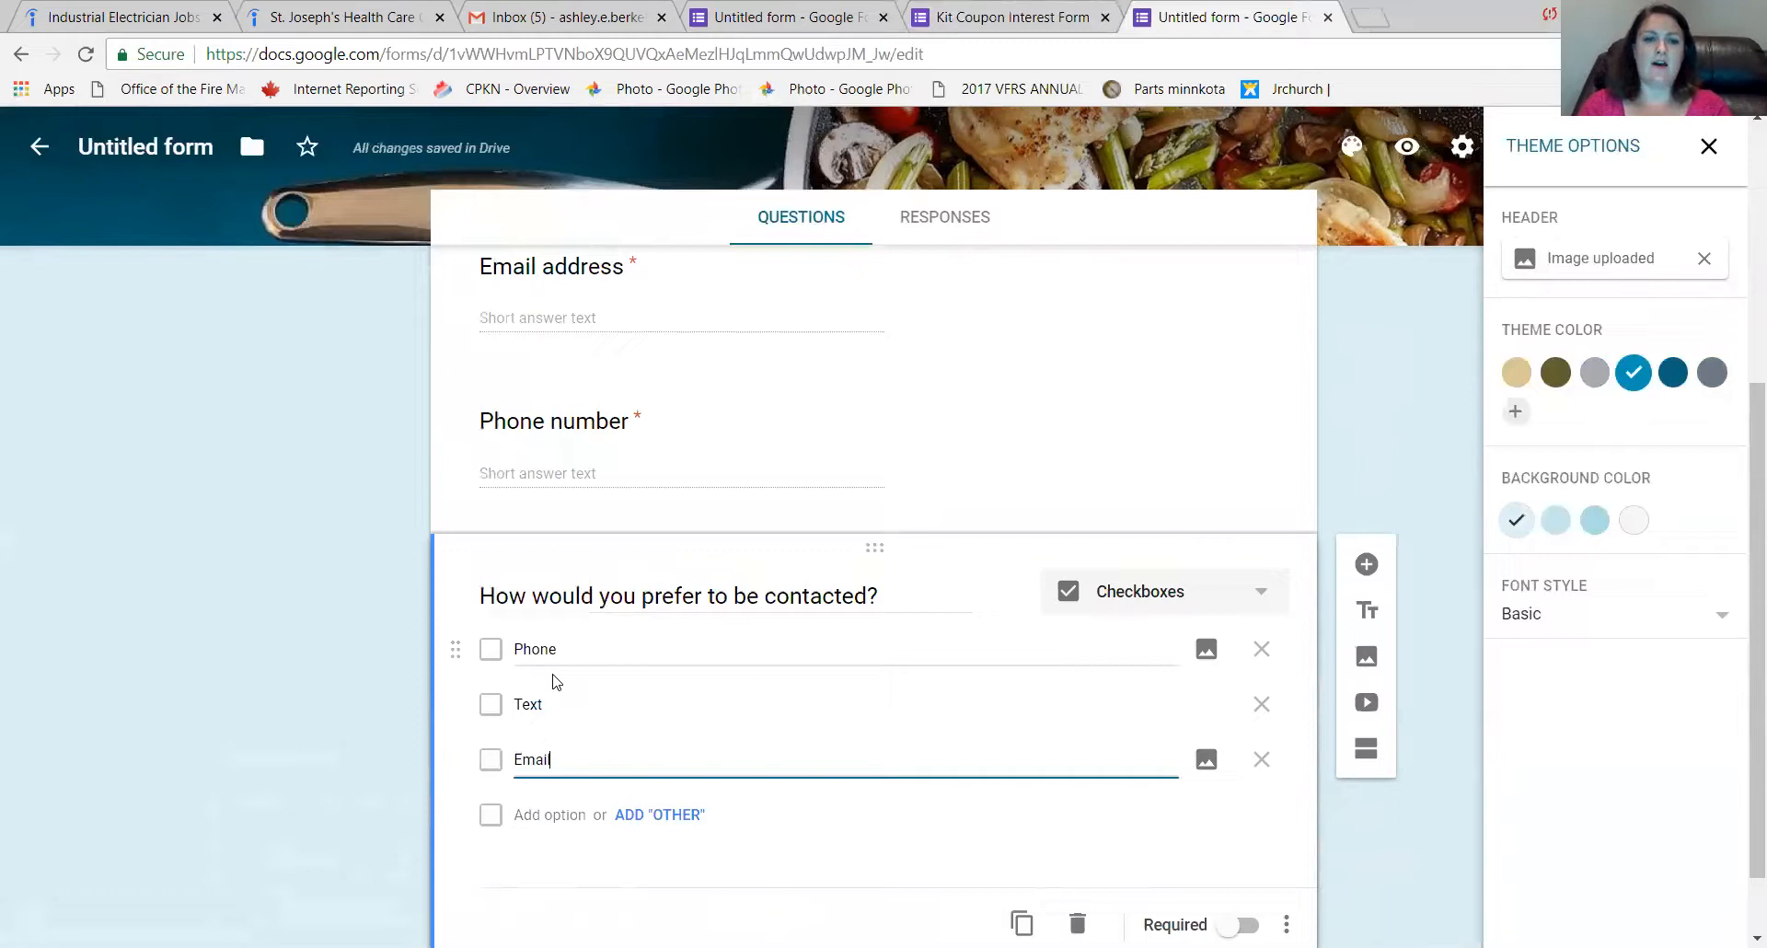
{"action": "key", "text": "Return"}
{"action": "type", "text": "Facebook Message"}
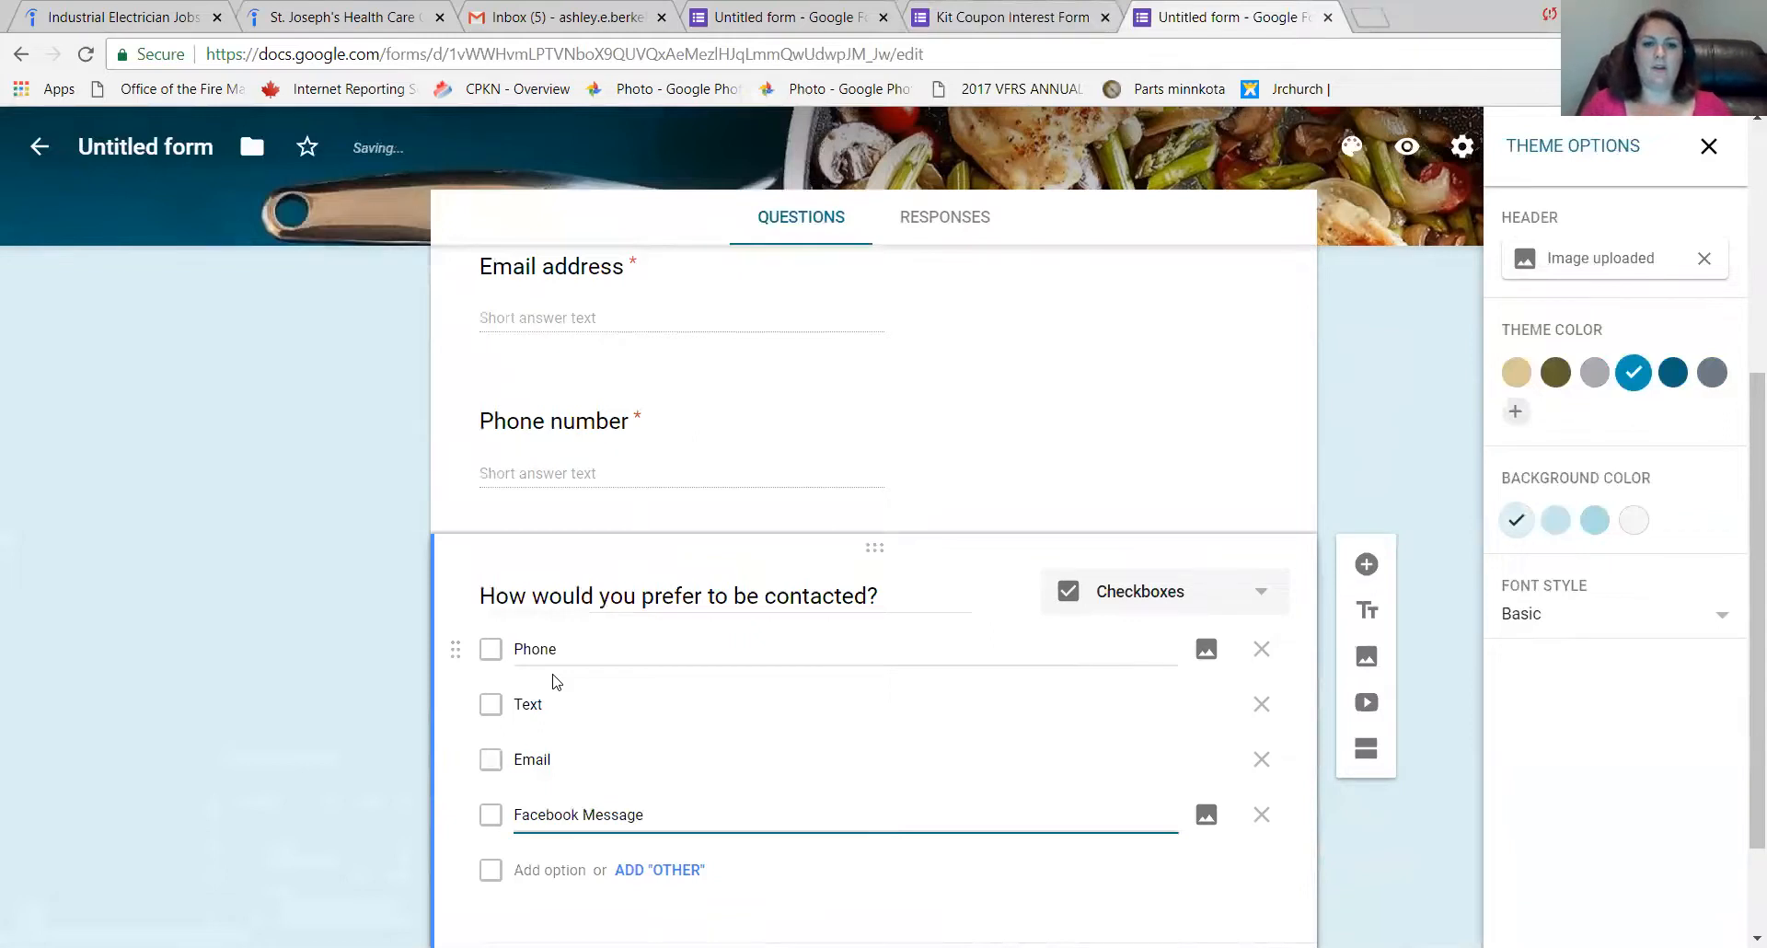
{"action": "scroll", "coordinate": [1108, 872], "scroll_direction": "down", "scroll_amount": 2}
{"action": "left_click", "coordinate": [1238, 841]}
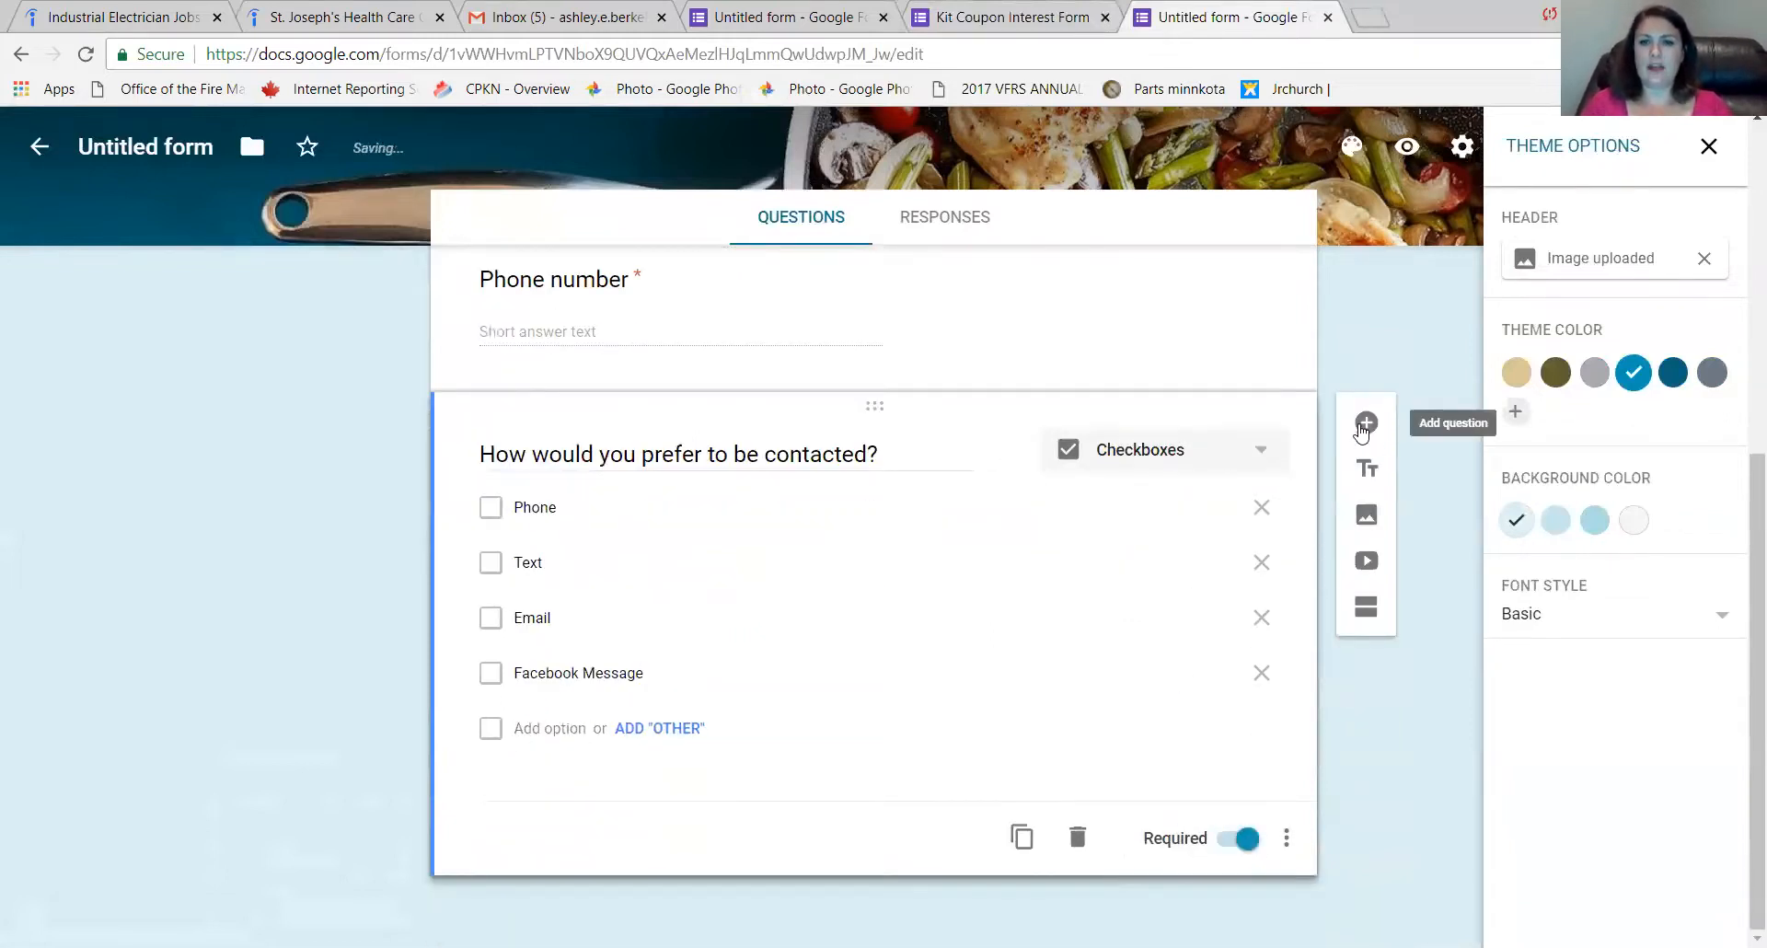
Add a question after consulting the existing form, titled "What sparks your interest about the Pampered Chef business opportunity?".
{"action": "left_click", "coordinate": [1364, 425]}
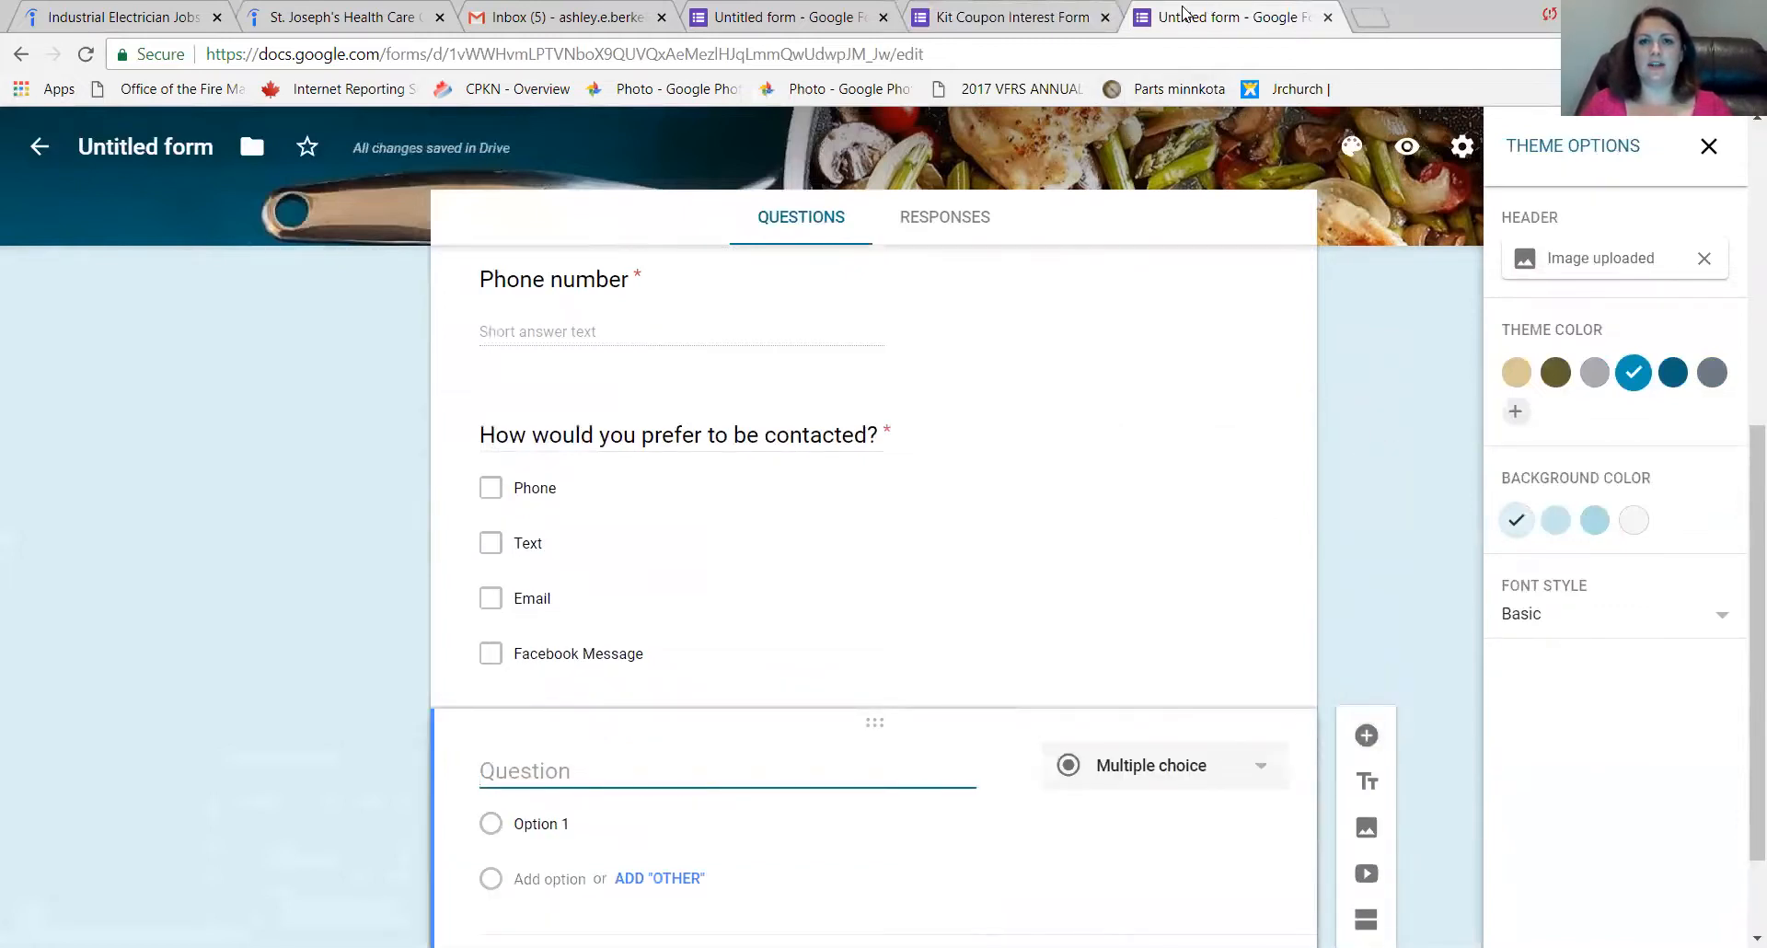
{"action": "left_click", "coordinate": [1013, 16]}
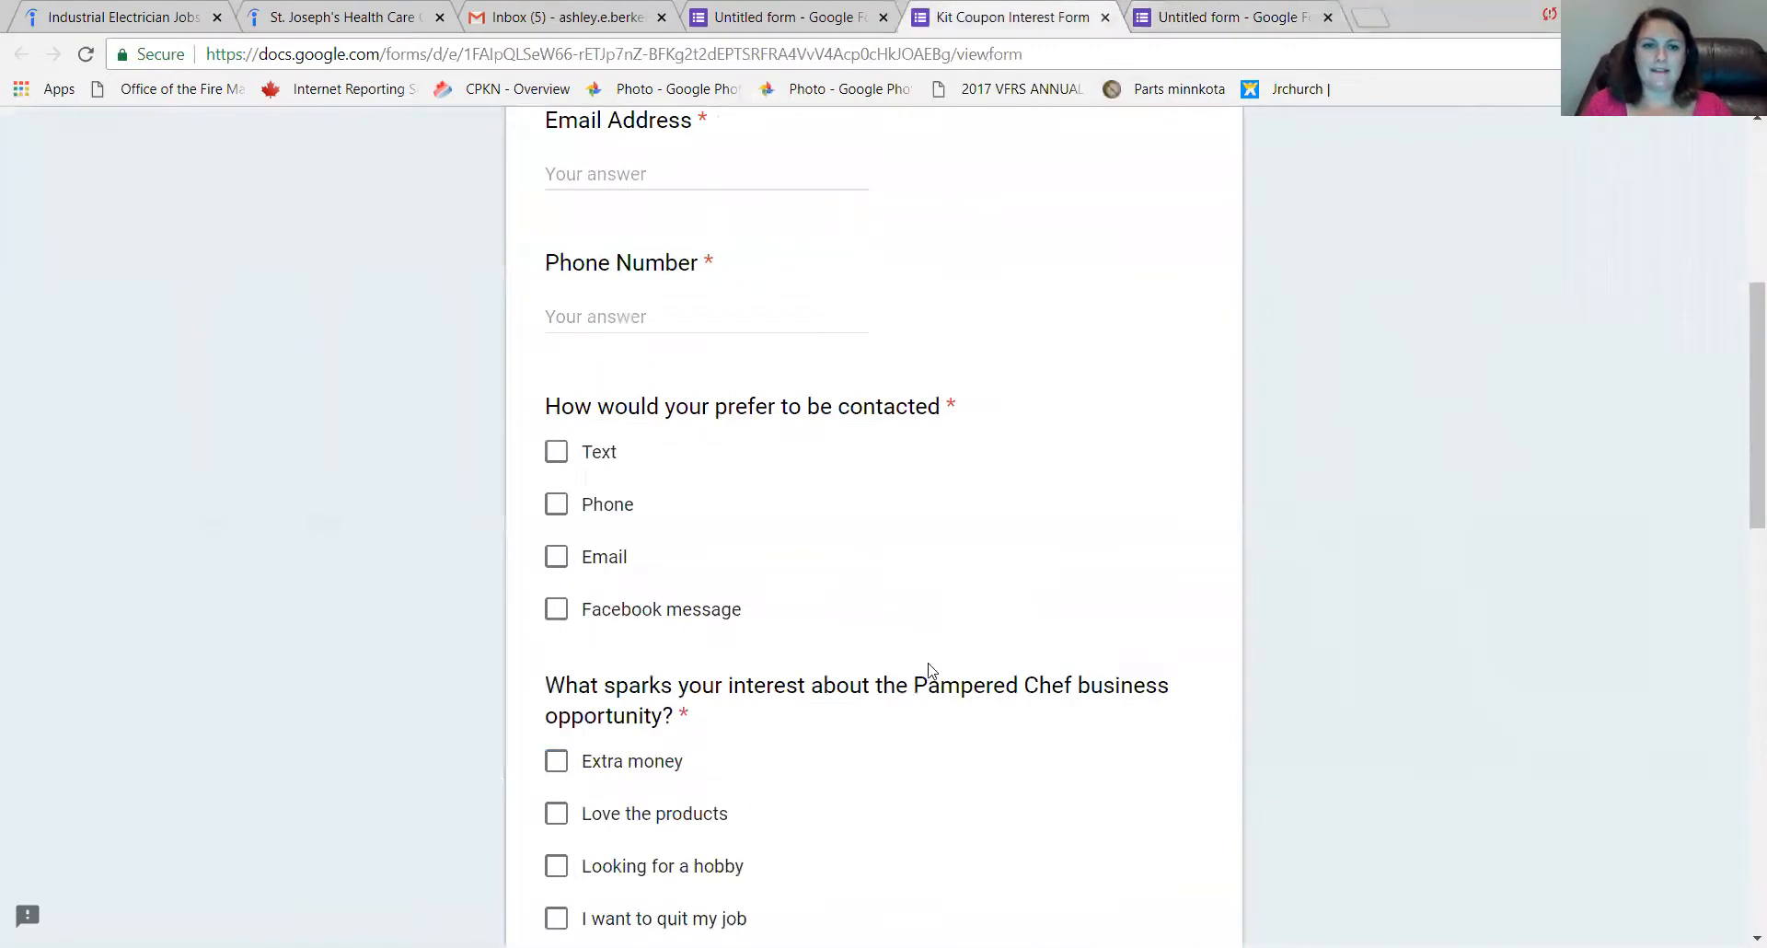
{"action": "scroll", "coordinate": [927, 671], "scroll_direction": "down", "scroll_amount": 2}
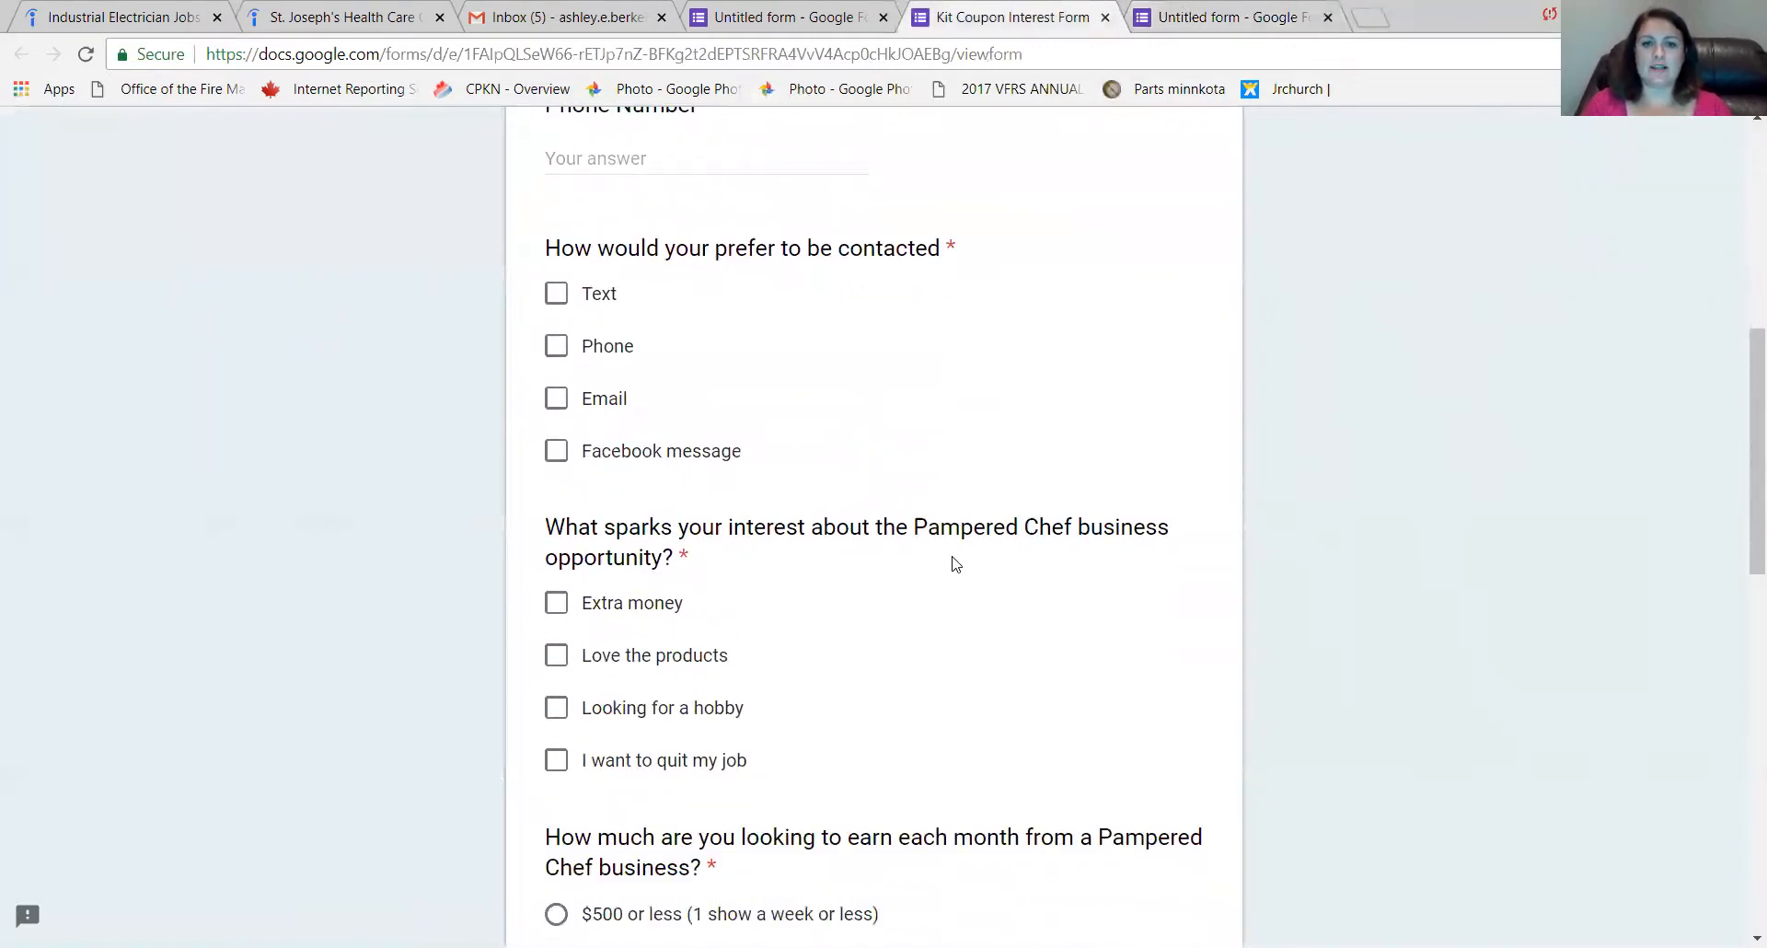
{"action": "scroll", "coordinate": [862, 658], "scroll_direction": "down", "scroll_amount": 1}
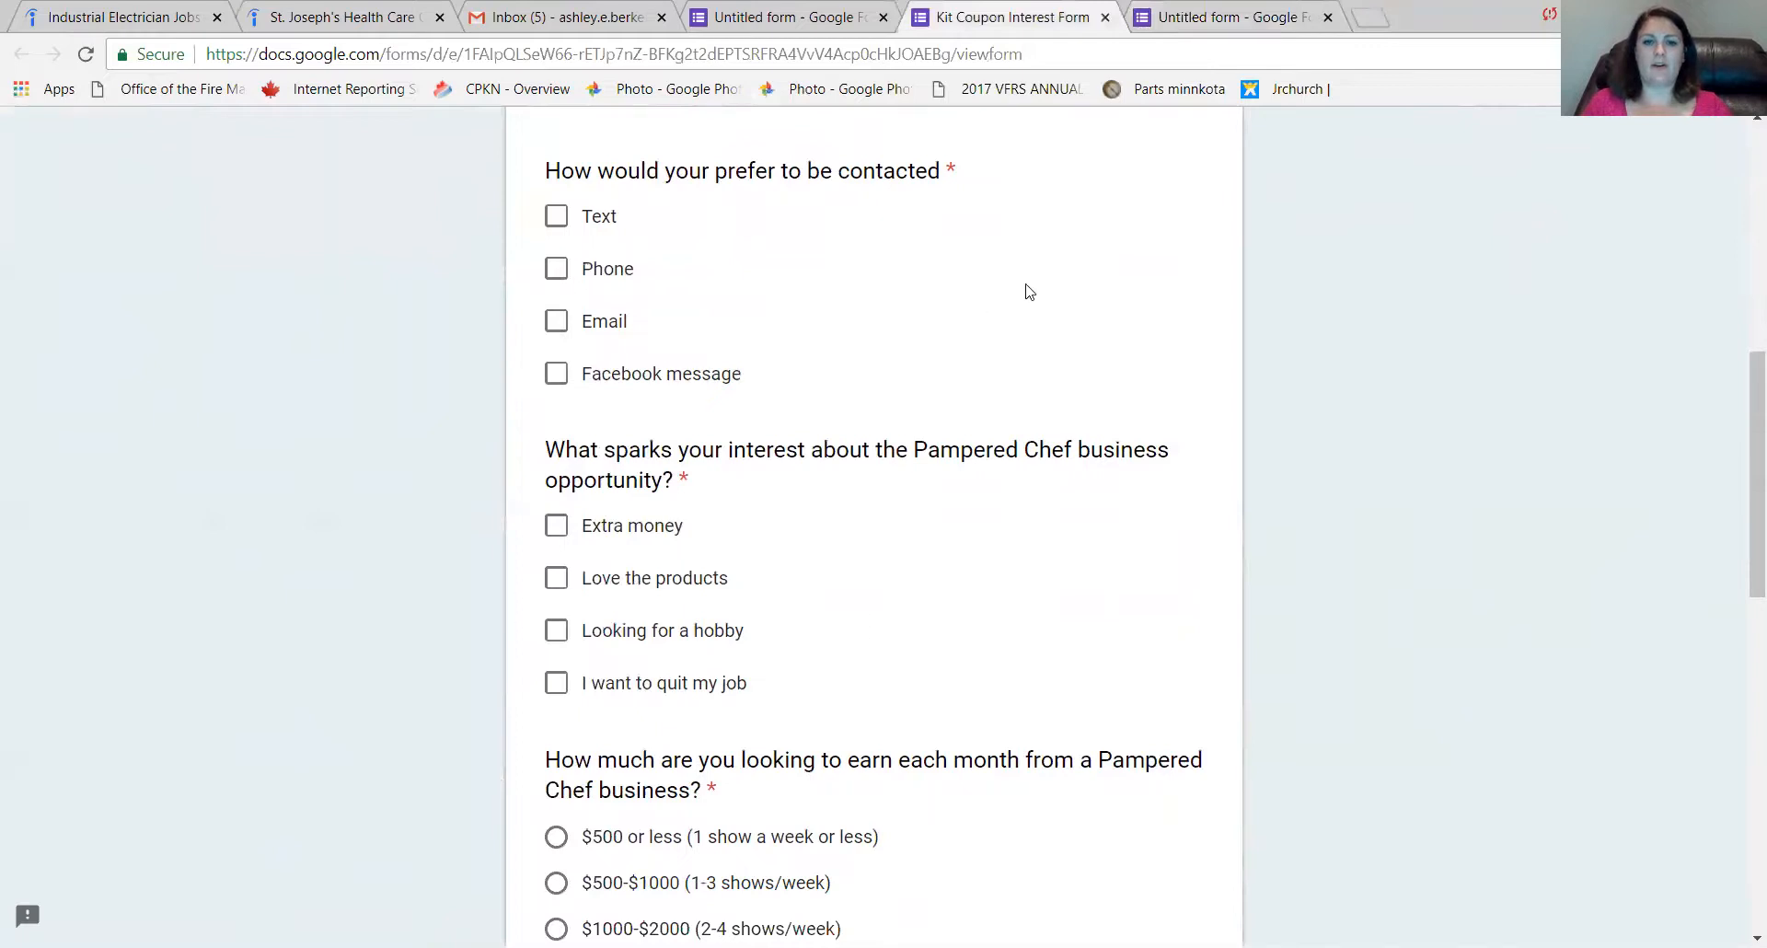
{"action": "left_click", "coordinate": [1215, 16]}
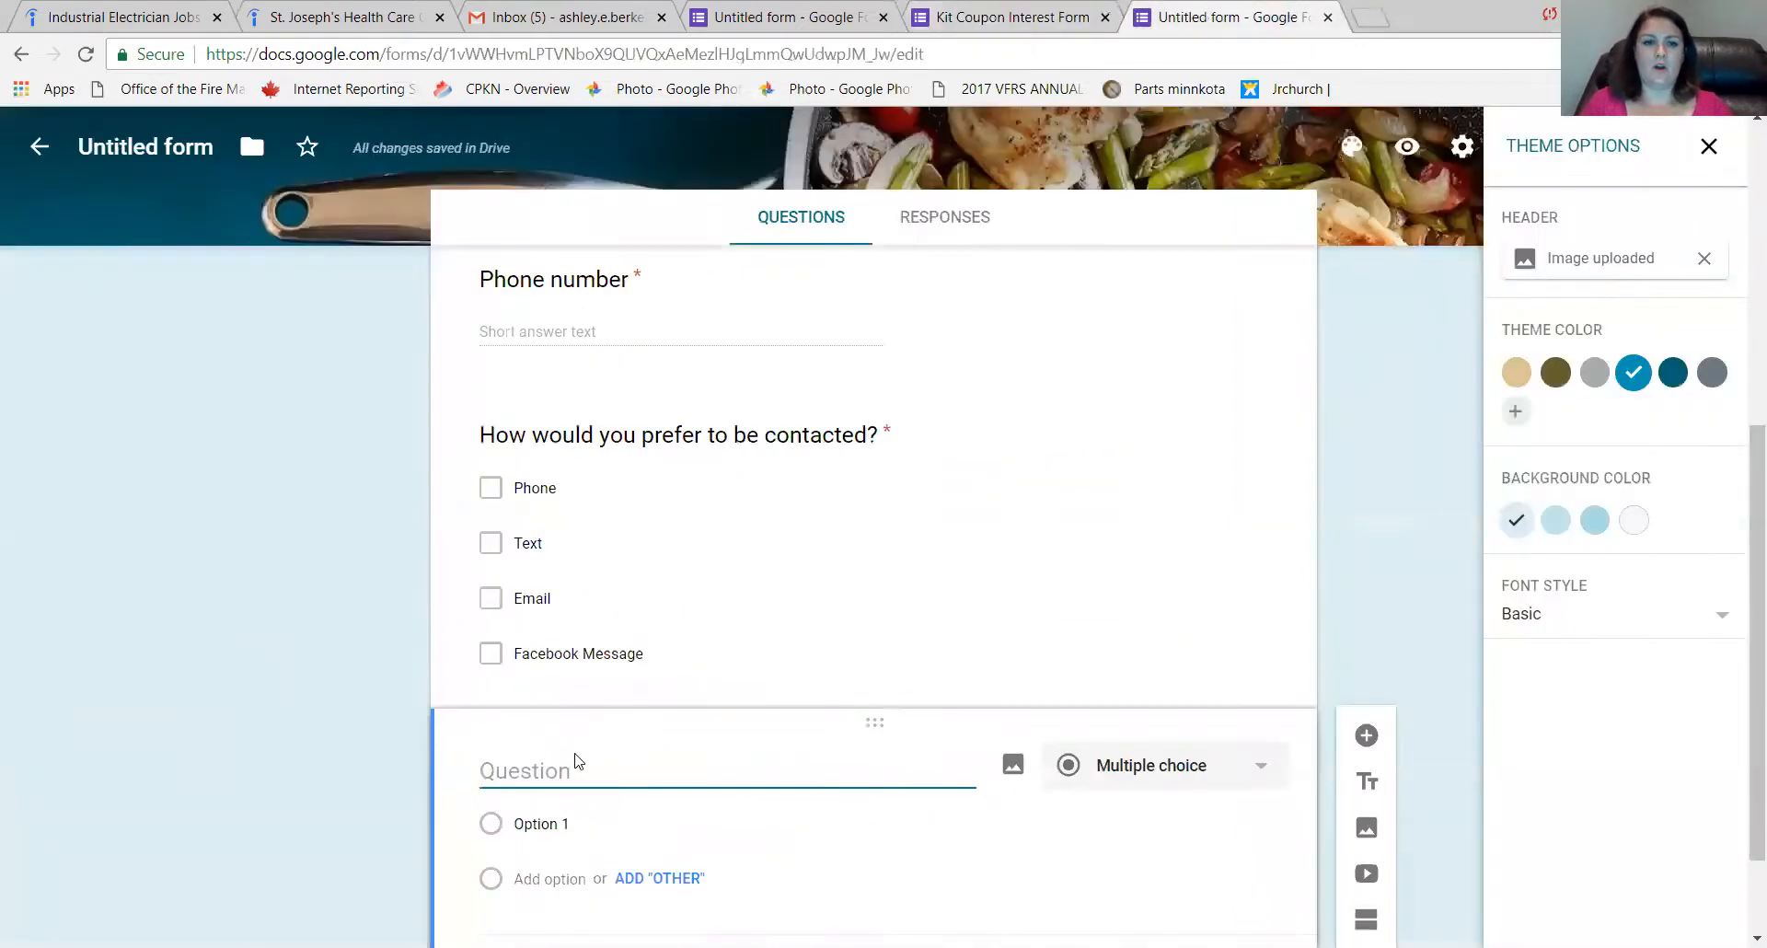
{"action": "type", "text": "What spa"}
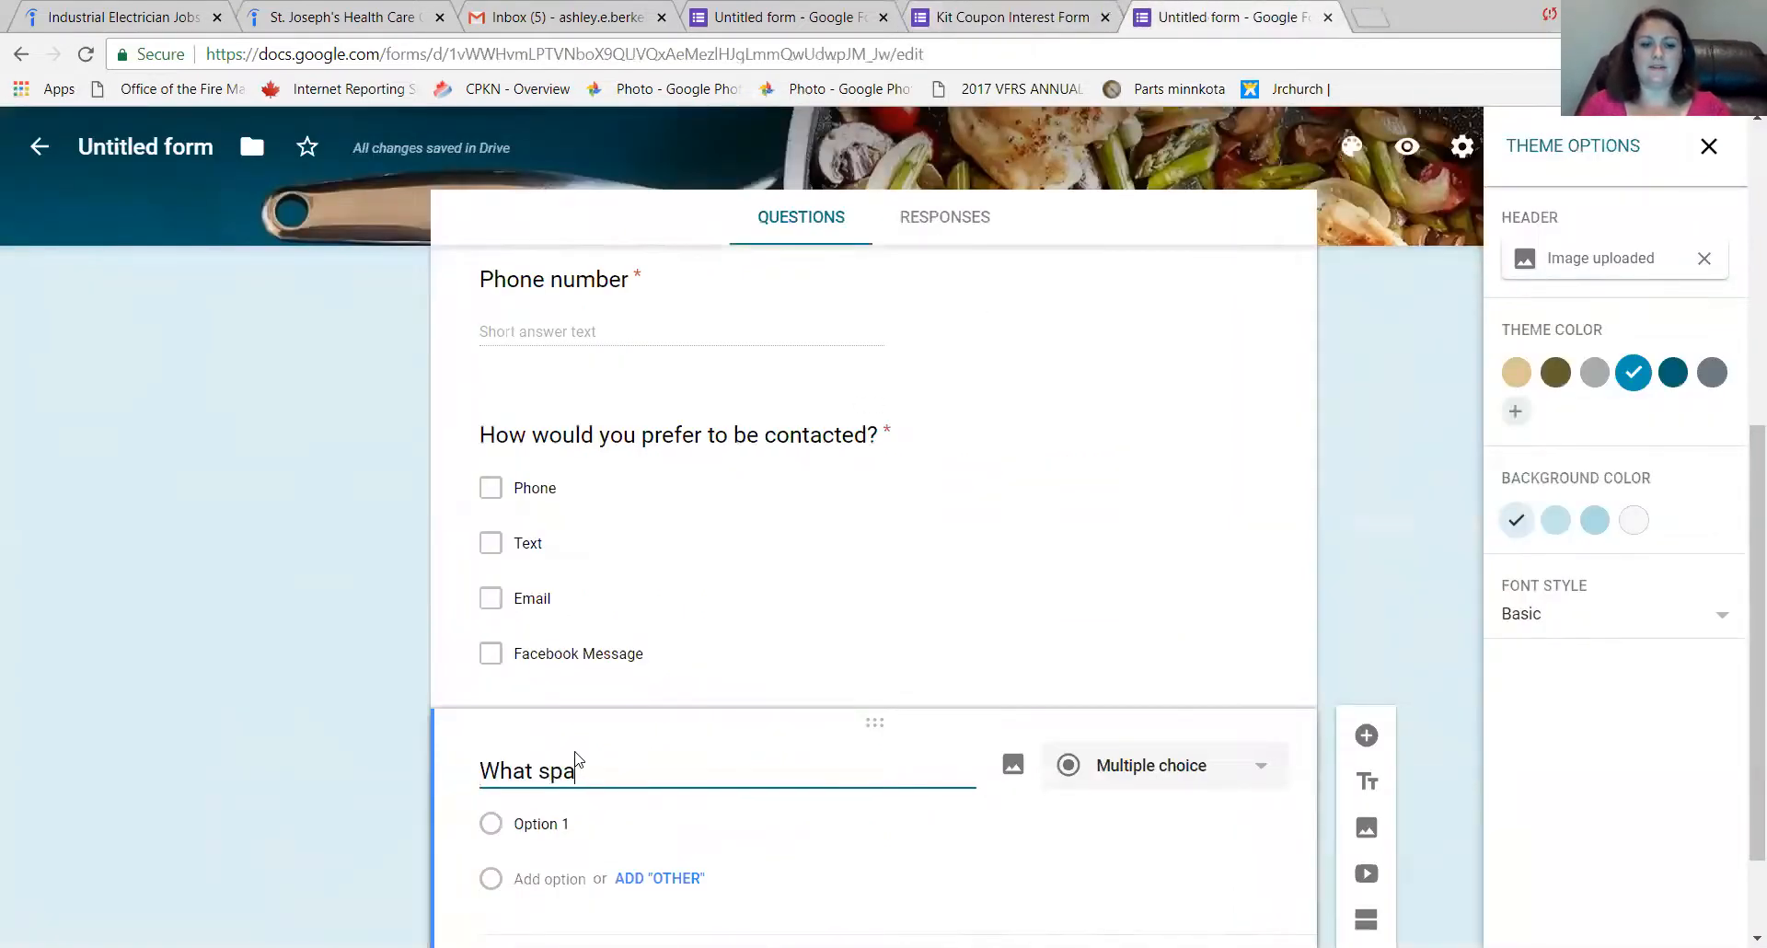
{"action": "type", "text": "rks your inter"}
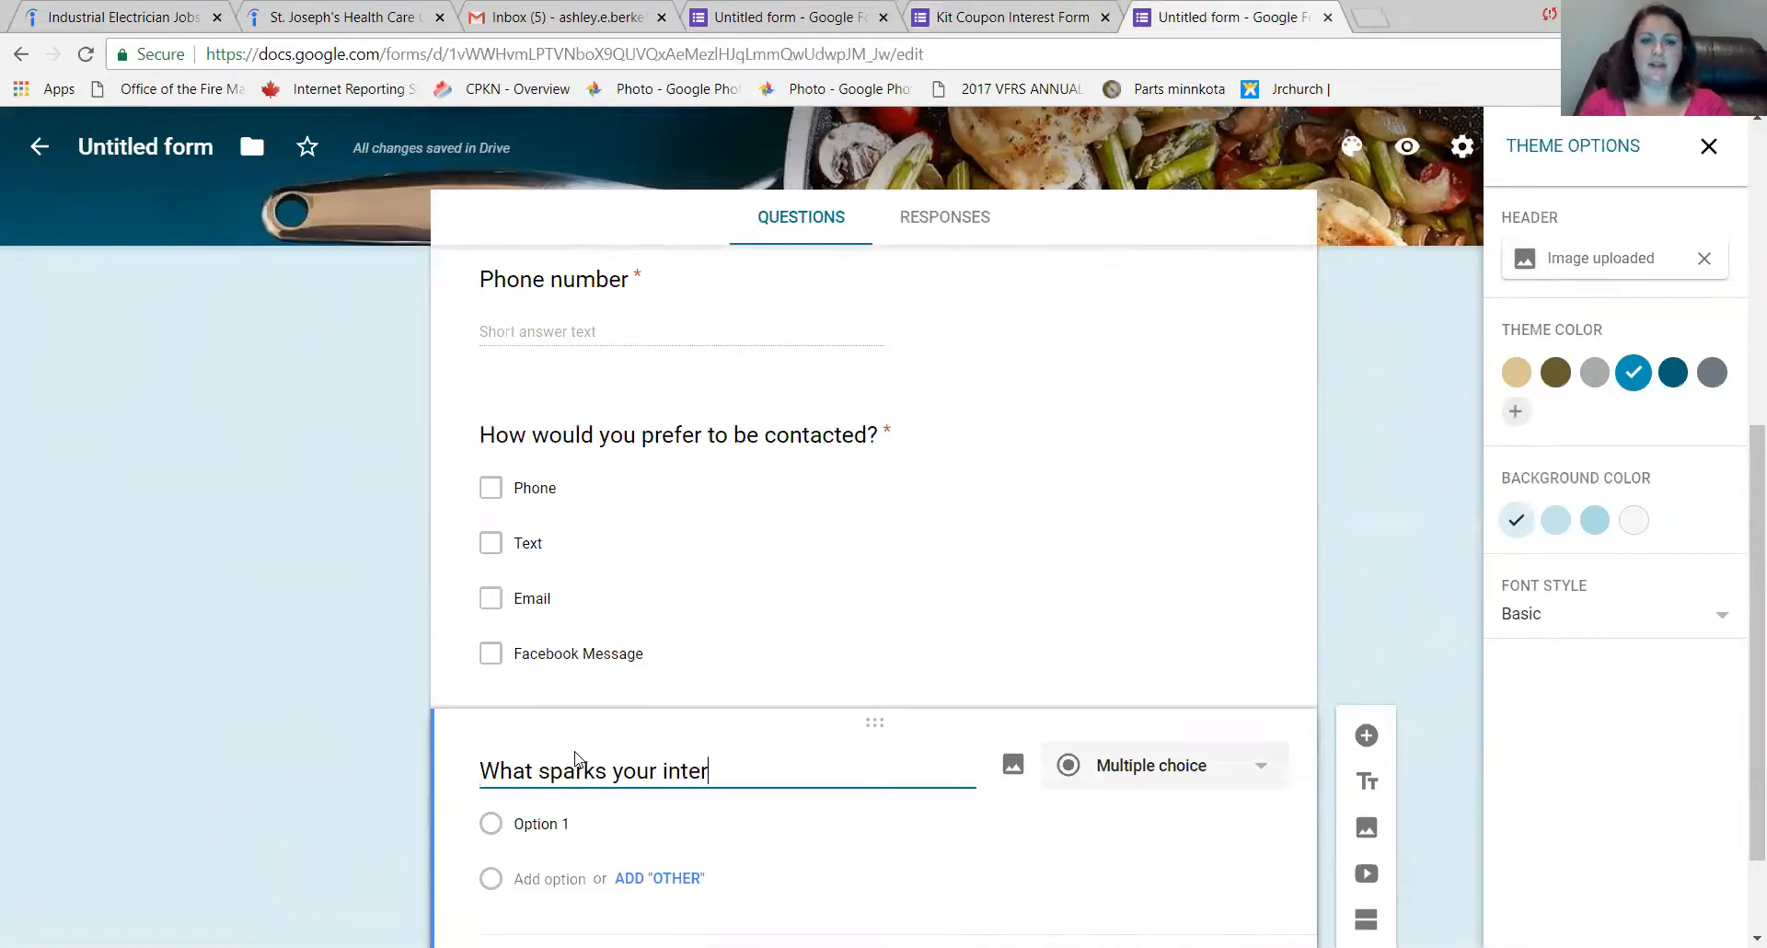
{"action": "type", "text": "est about the "}
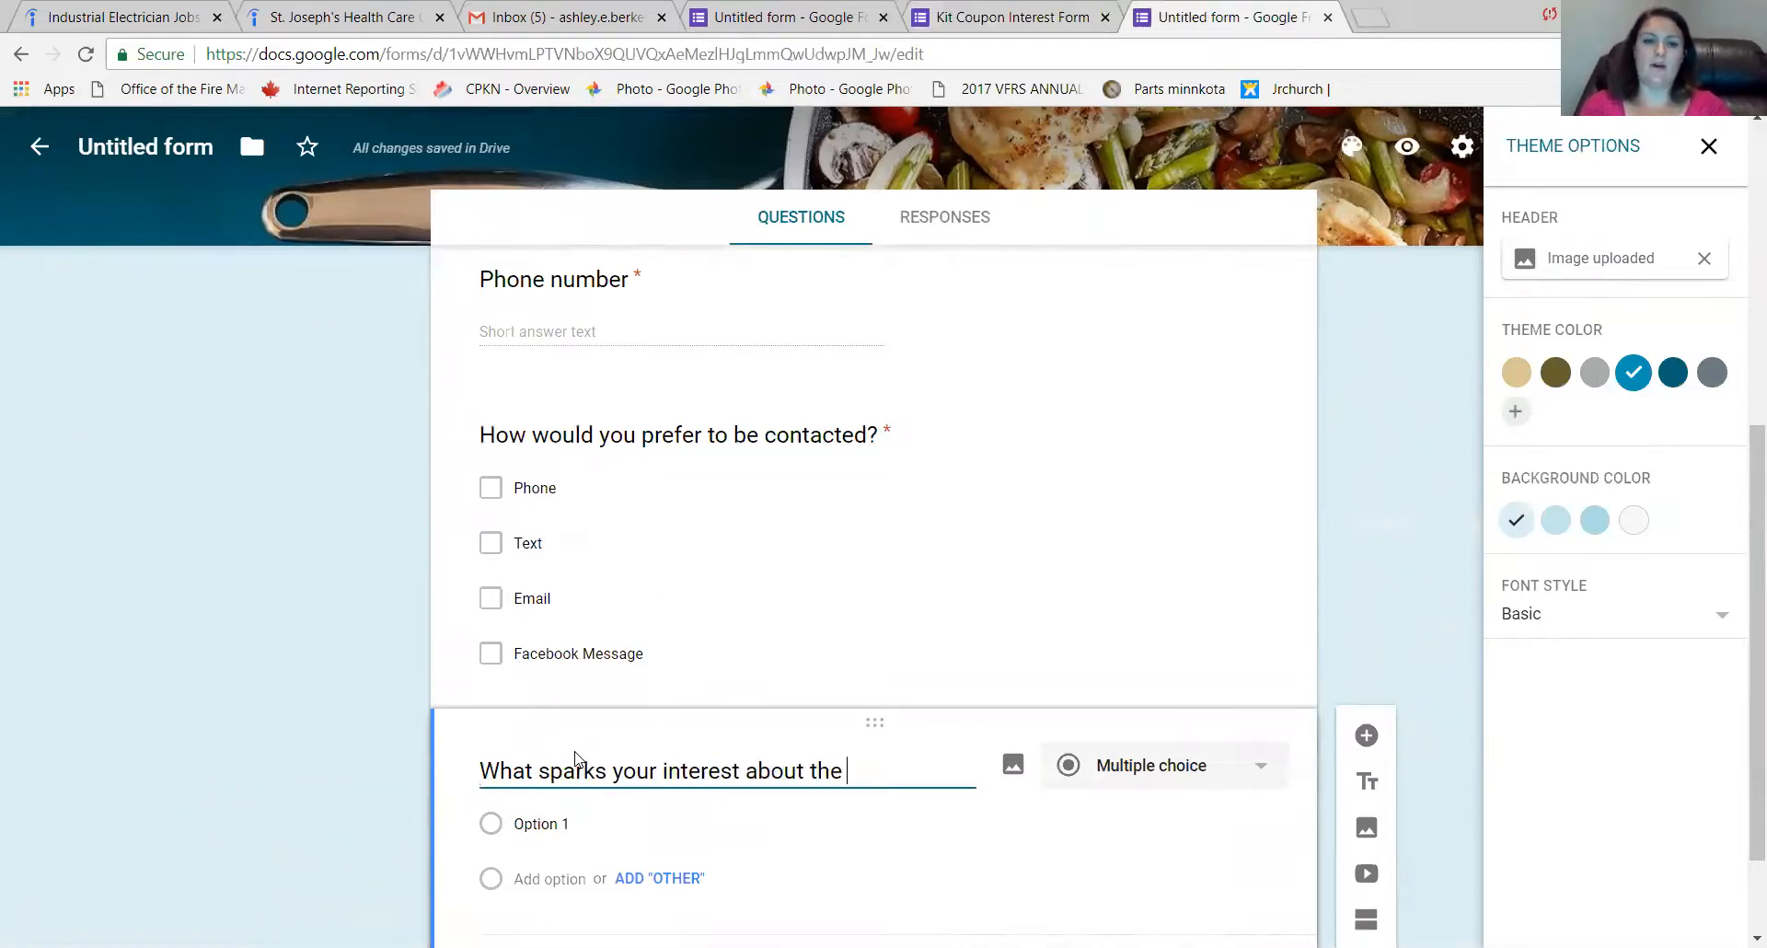
{"action": "type", "text": "Pampered C"}
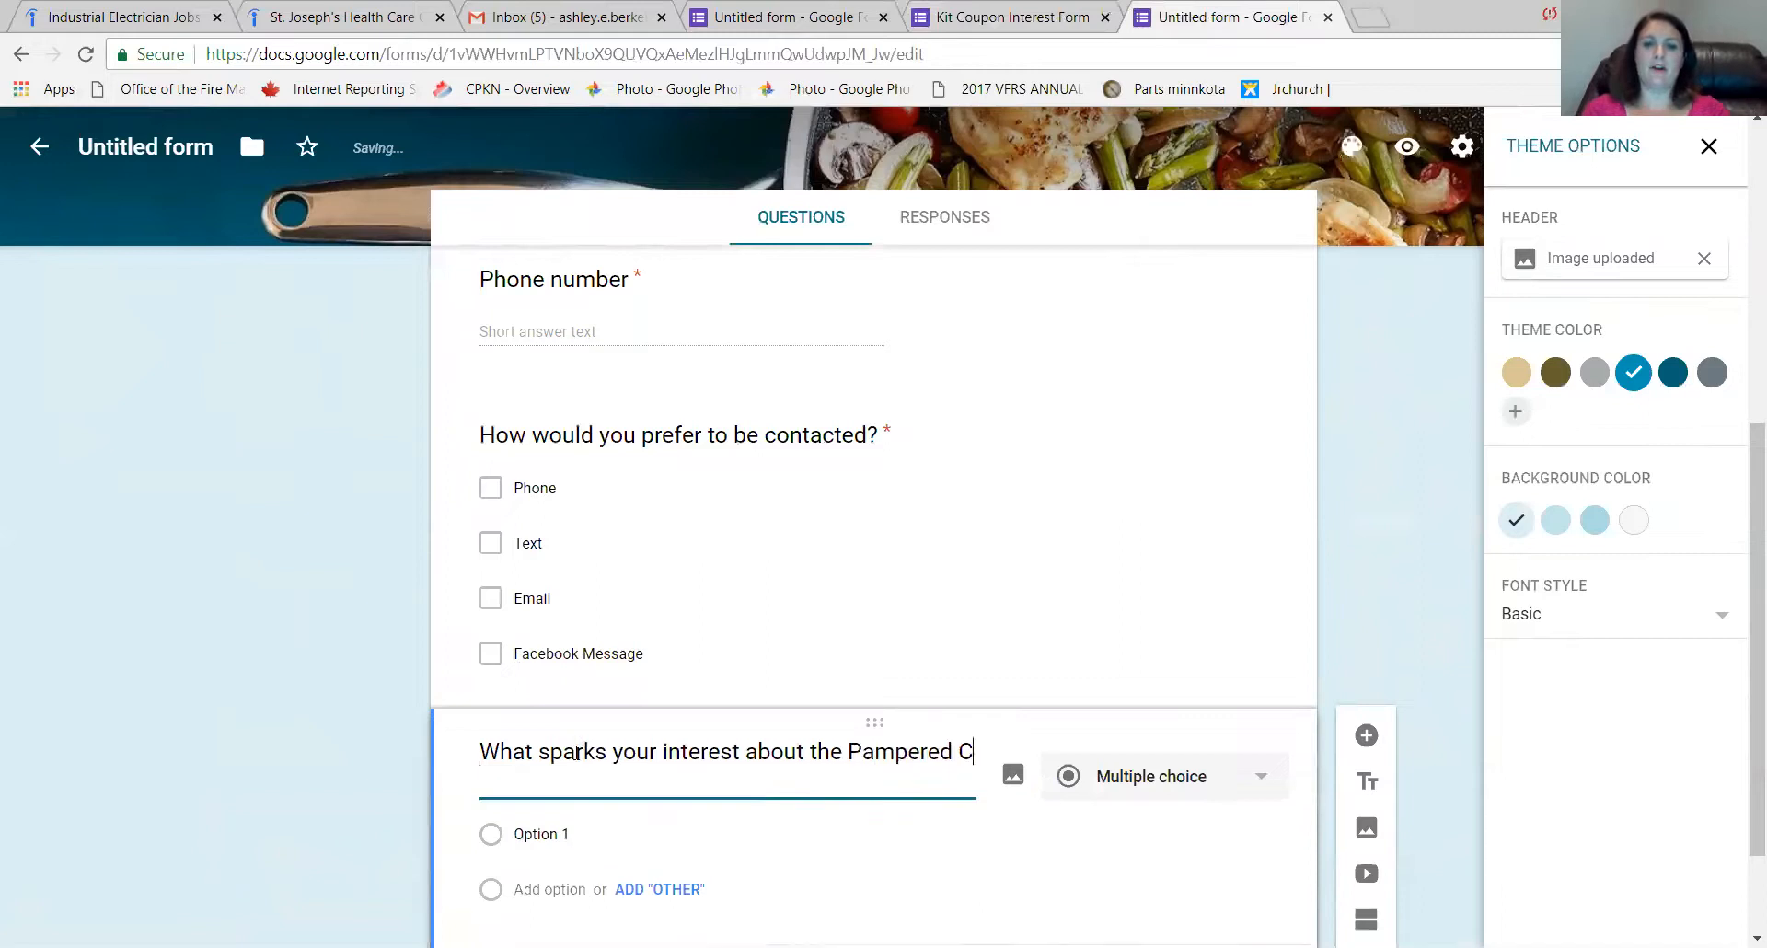
{"action": "type", "text": "hef busines"}
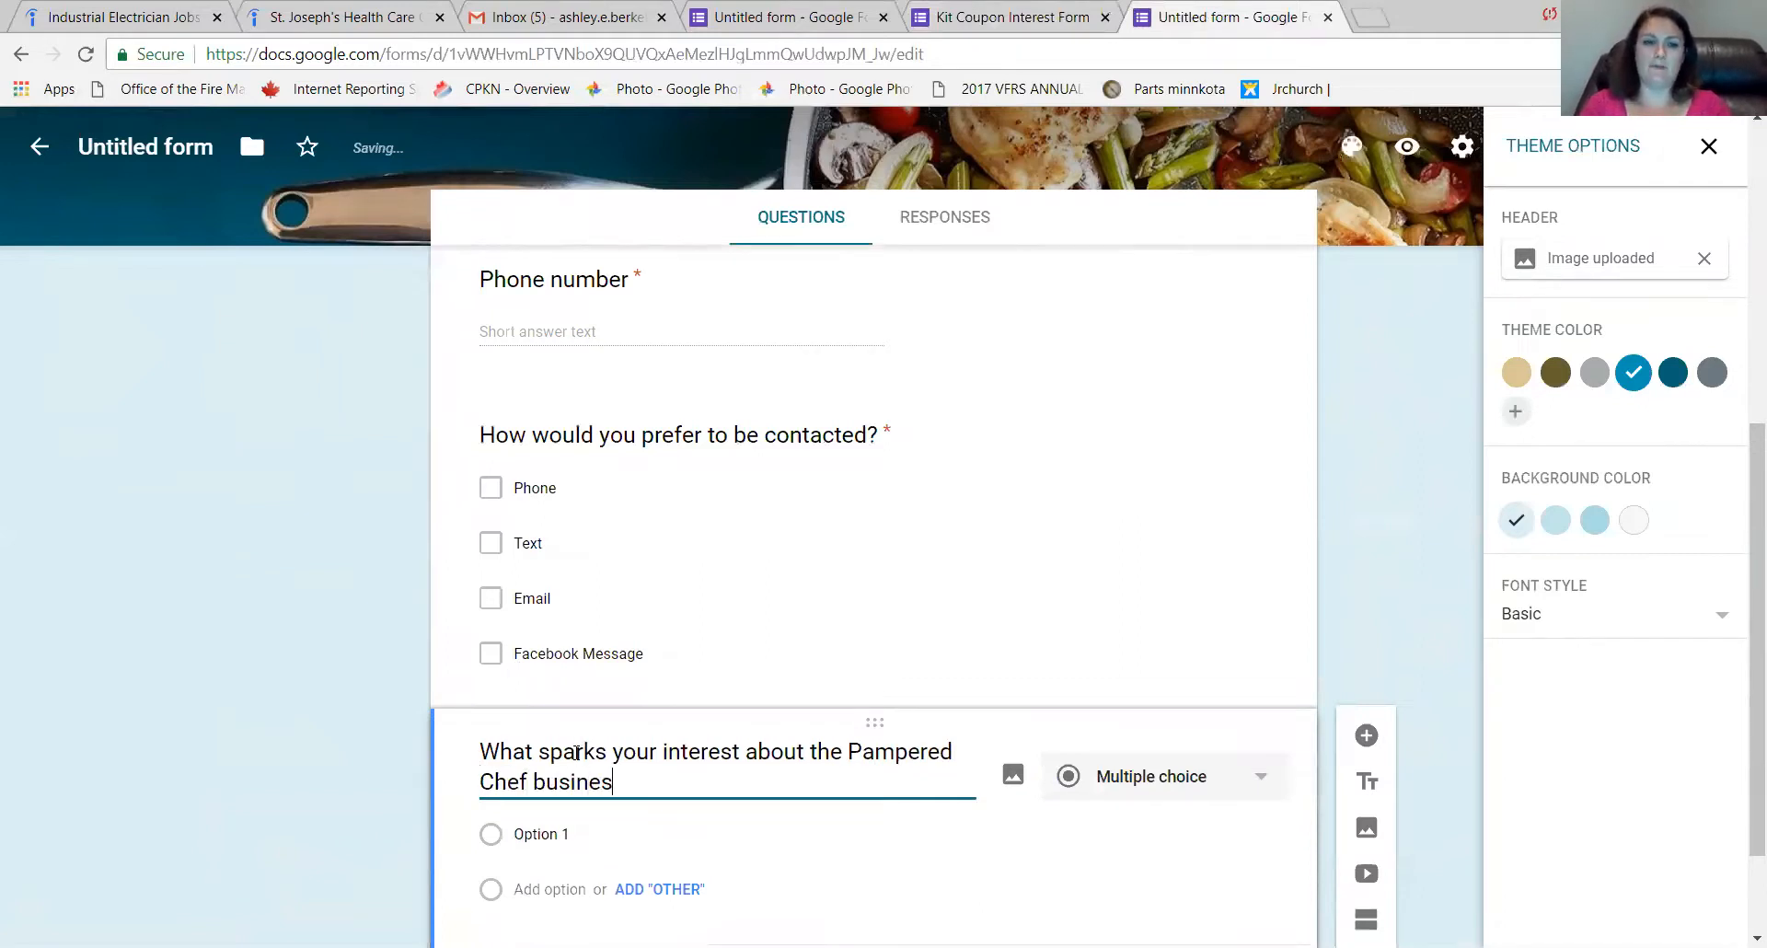
{"action": "type", "text": "s opportunity?"}
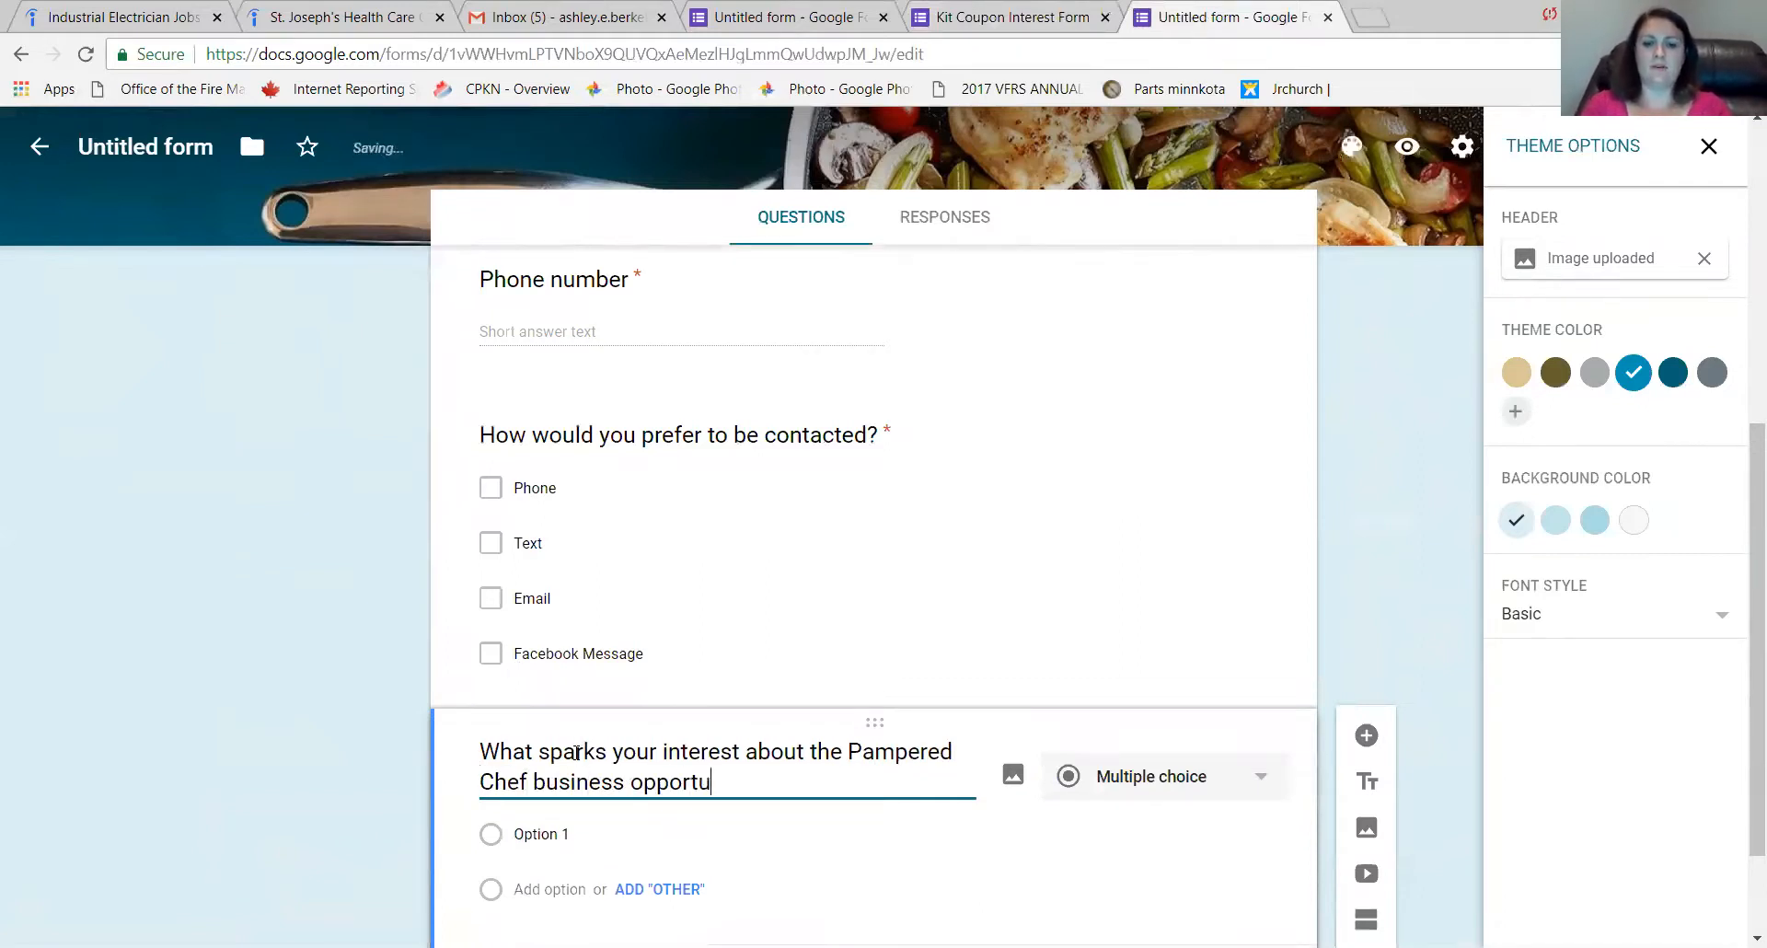
Change the business-opportunity question to Checkboxes and, following the existing form, enter "Extra money" as its first option.
{"action": "left_click", "coordinate": [1175, 783]}
{"action": "left_click", "coordinate": [1148, 509]}
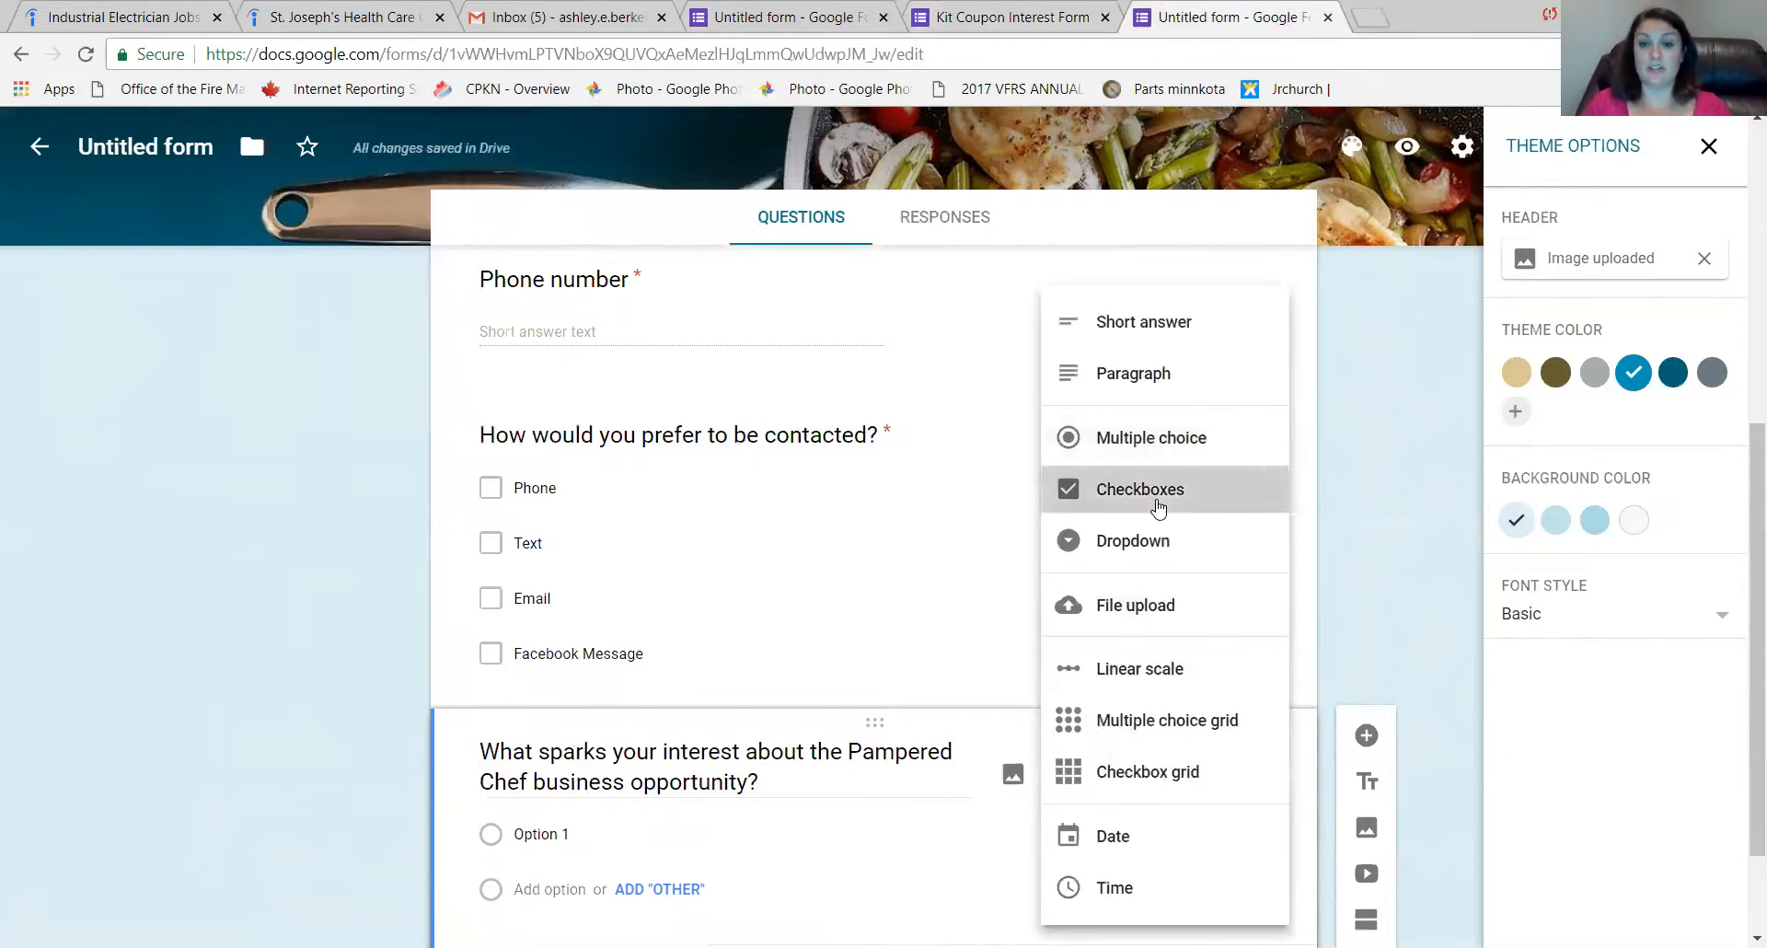
{"action": "left_click", "coordinate": [558, 834]}
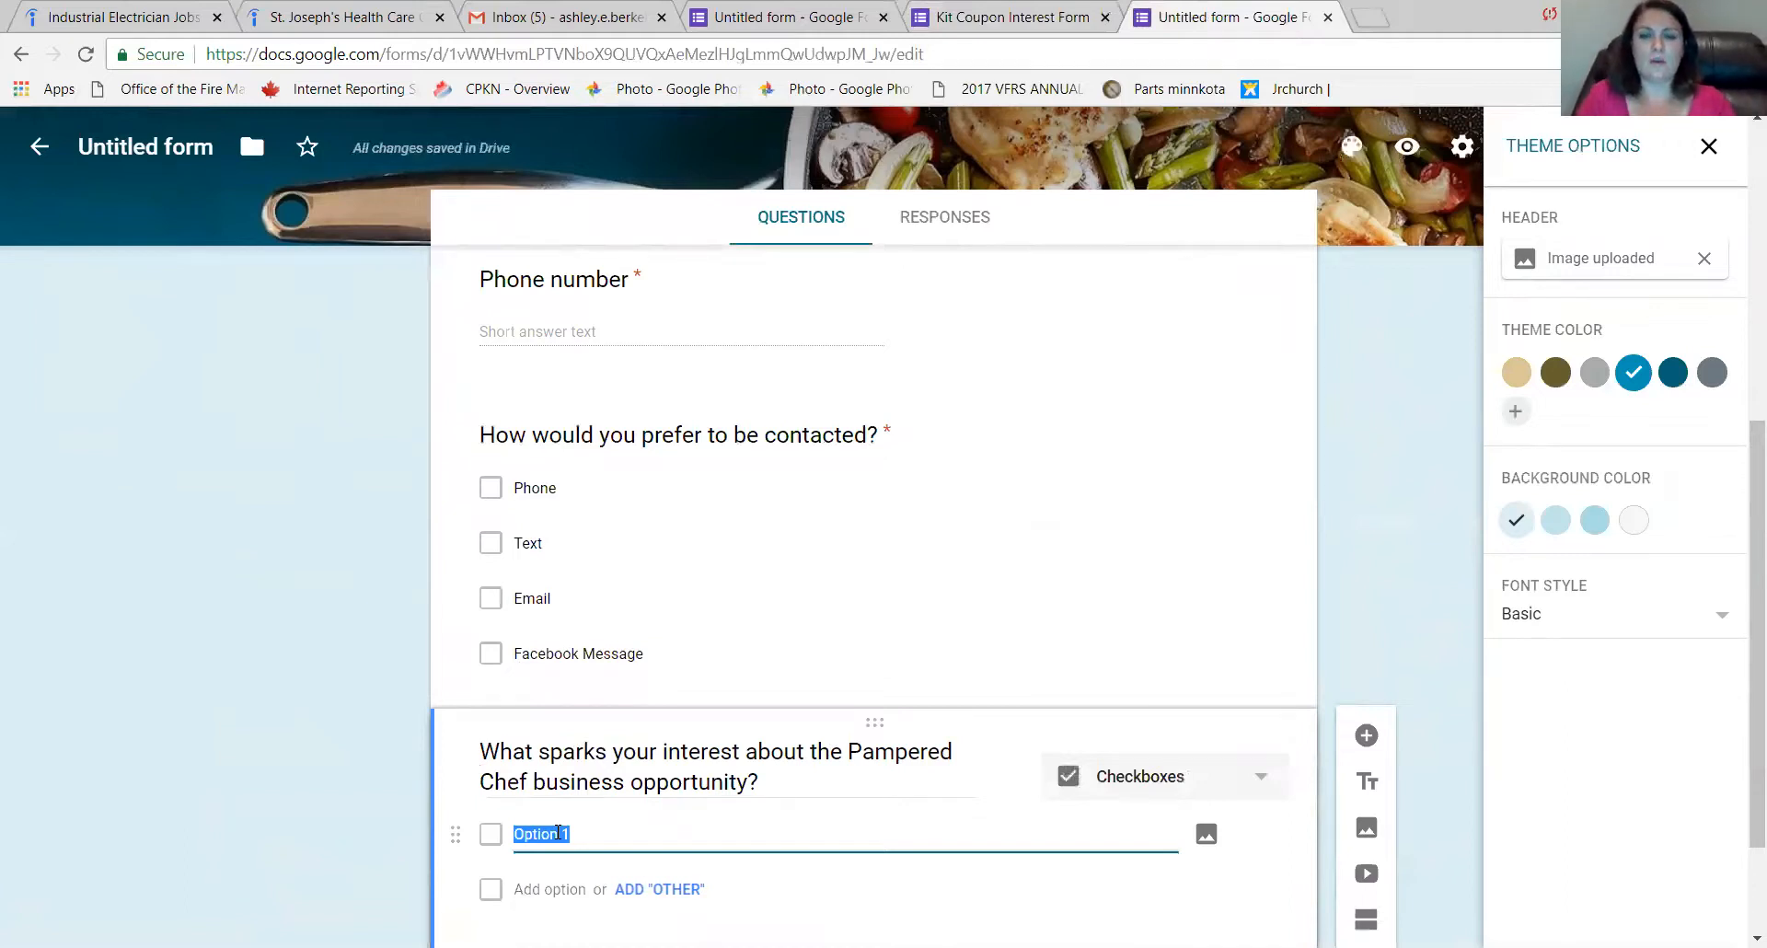
{"action": "left_click", "coordinate": [1051, 42]}
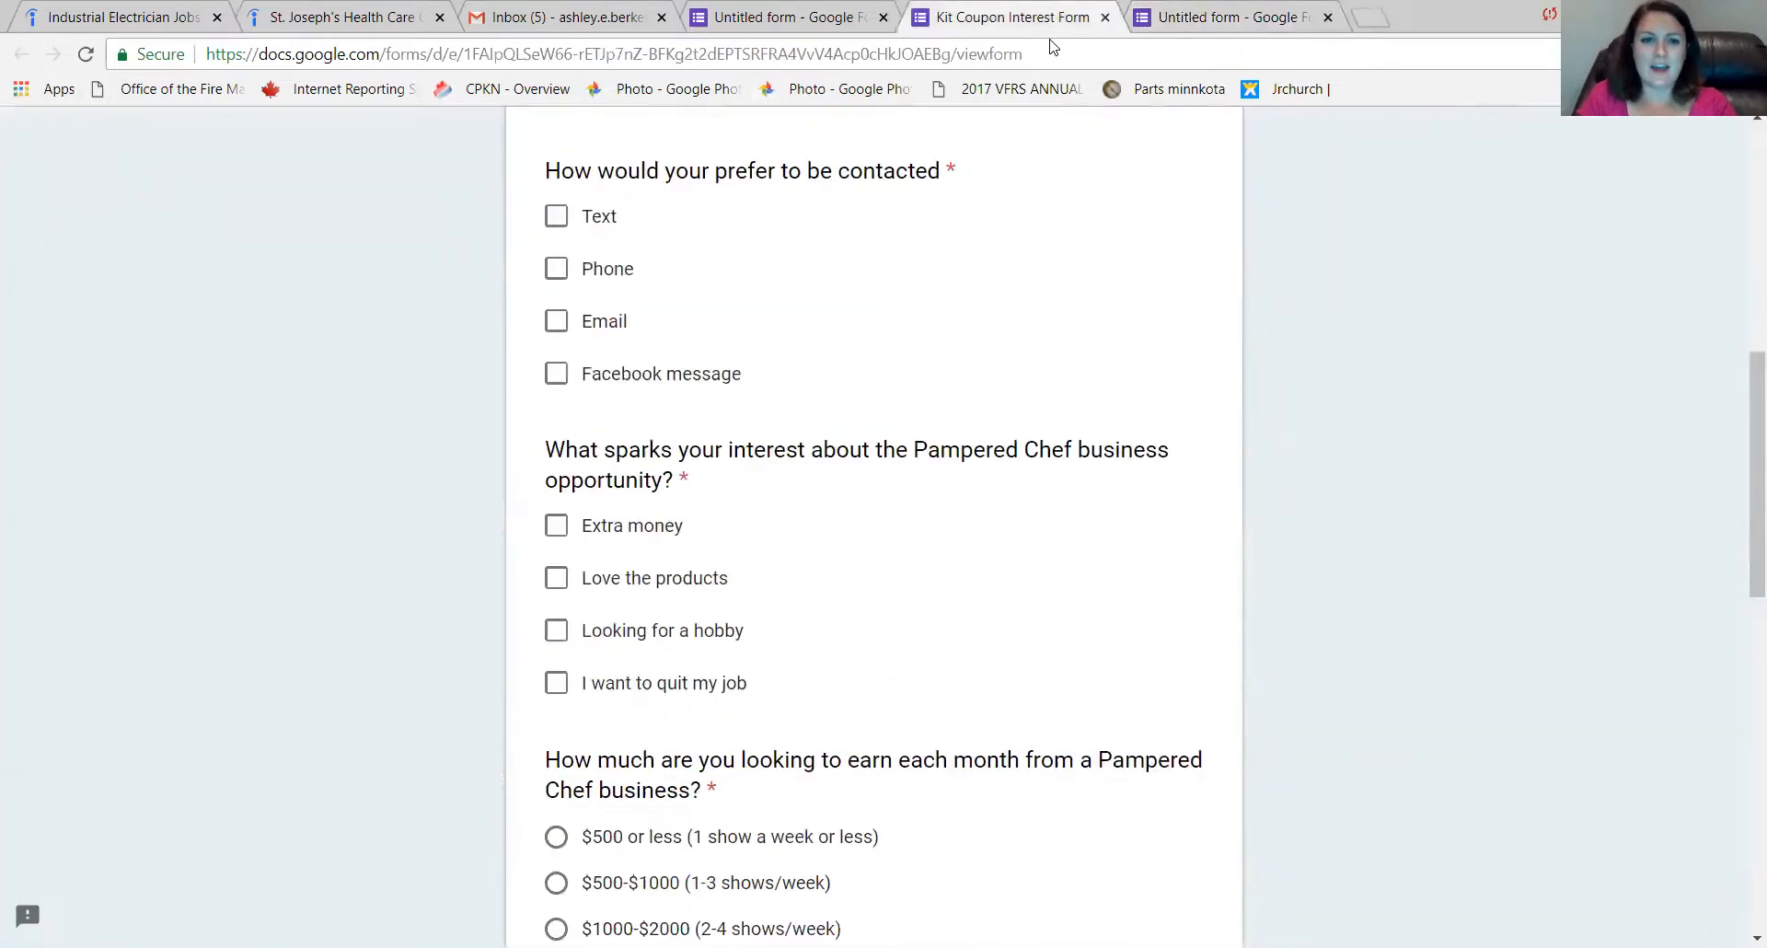
{"action": "left_click", "coordinate": [1234, 17]}
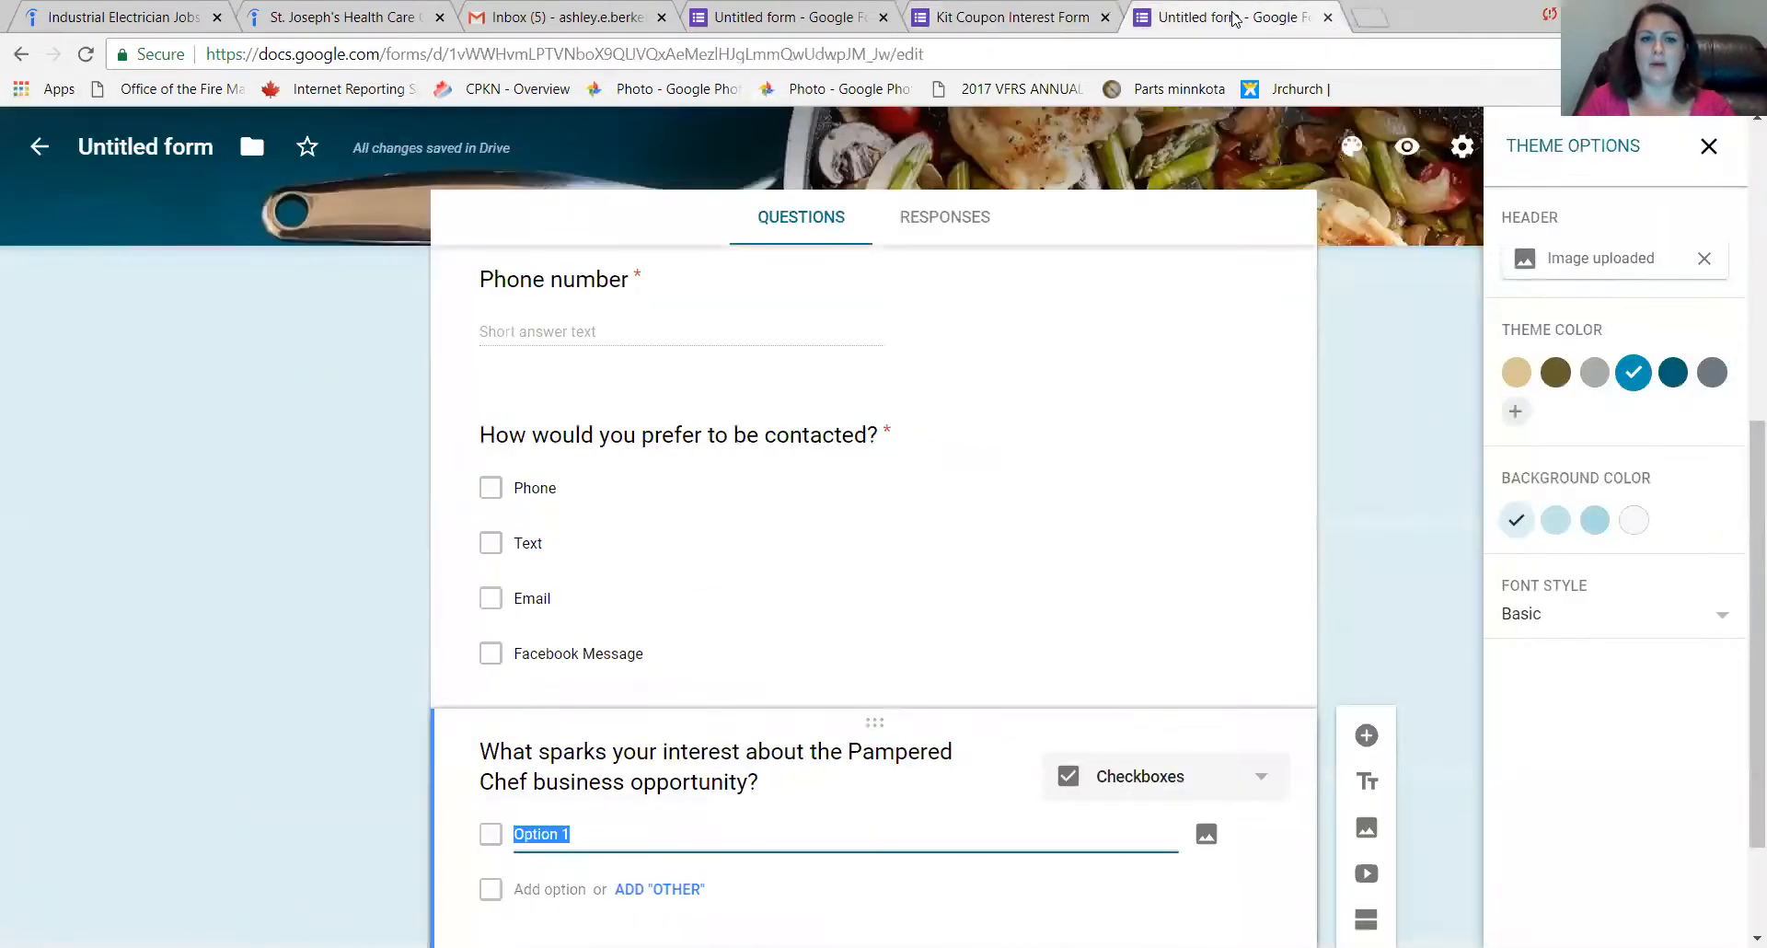
{"action": "type", "text": "Extra money"}
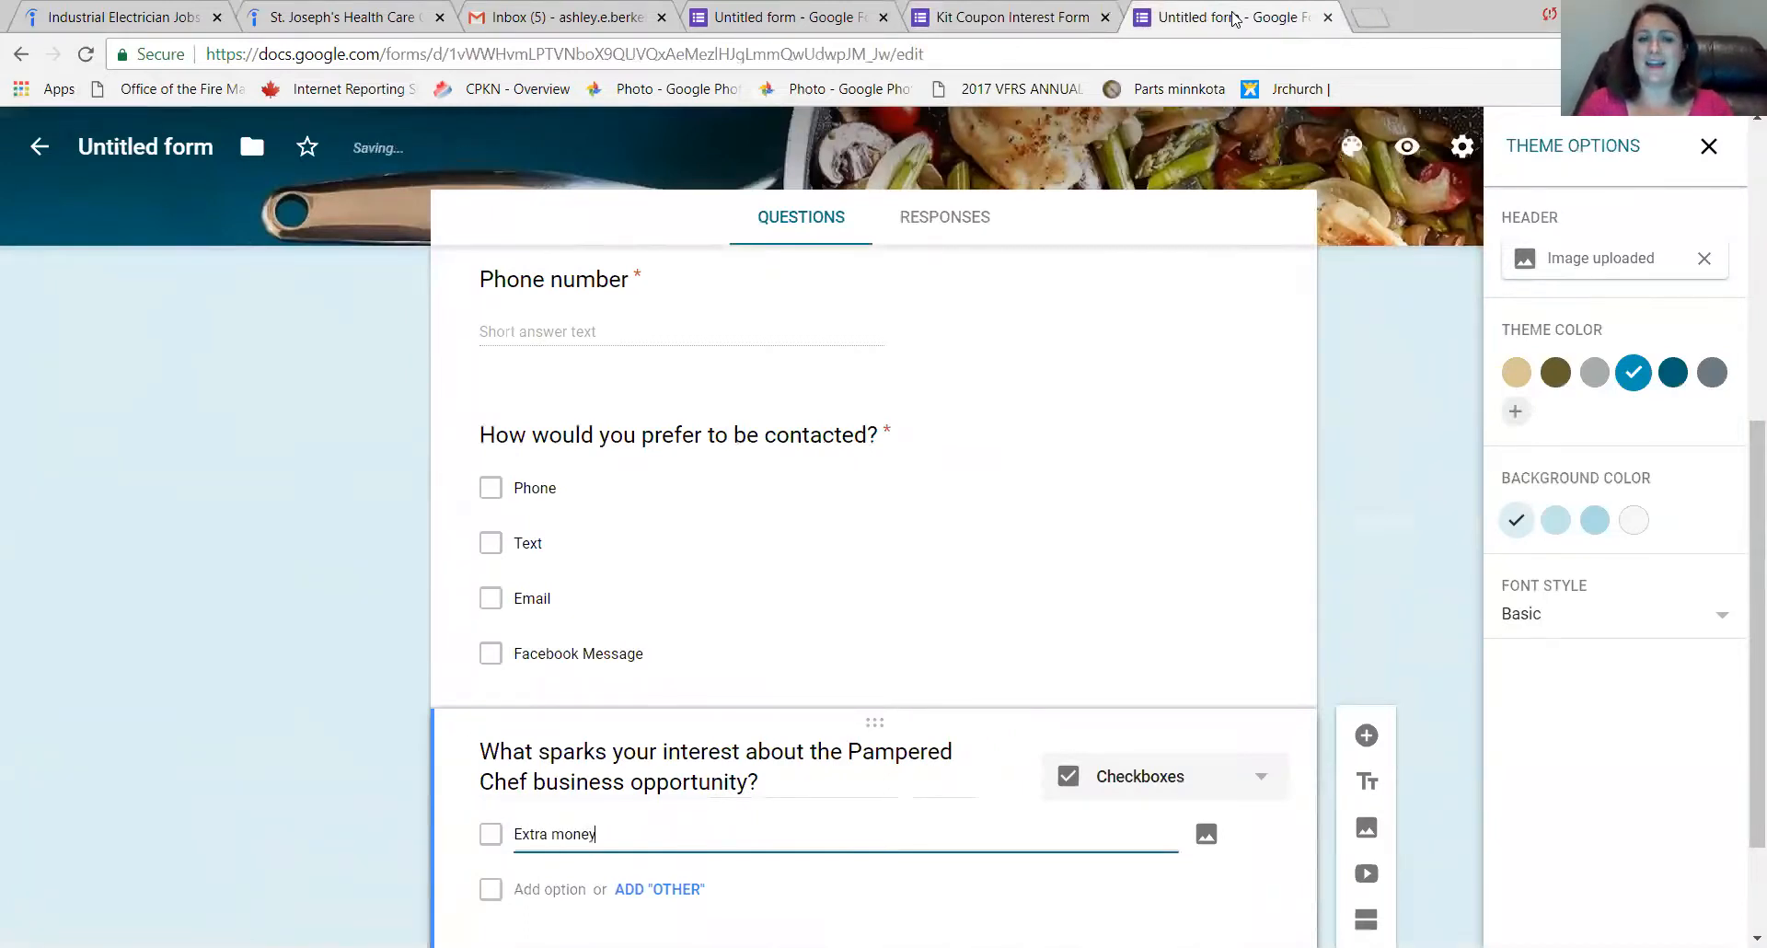
Add the options "Love the products" and "Looking for a hobby" to the business-opportunity question, consulting the existing form.
{"action": "key", "text": "Return"}
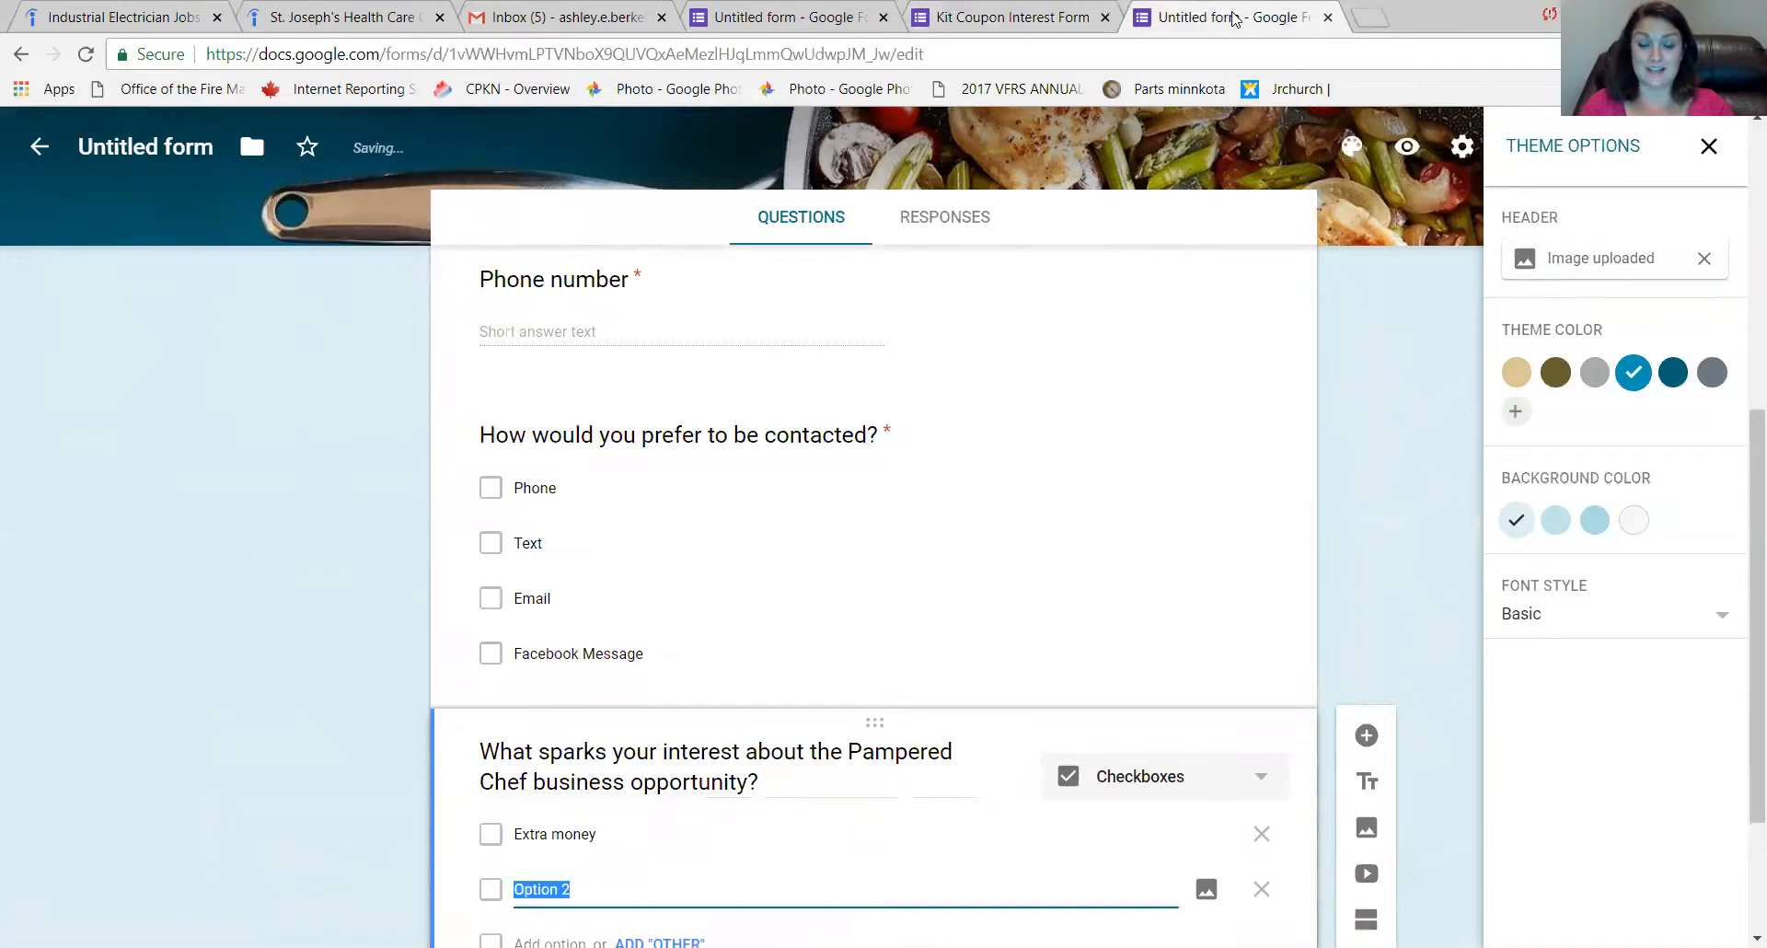
{"action": "type", "text": "Love th"}
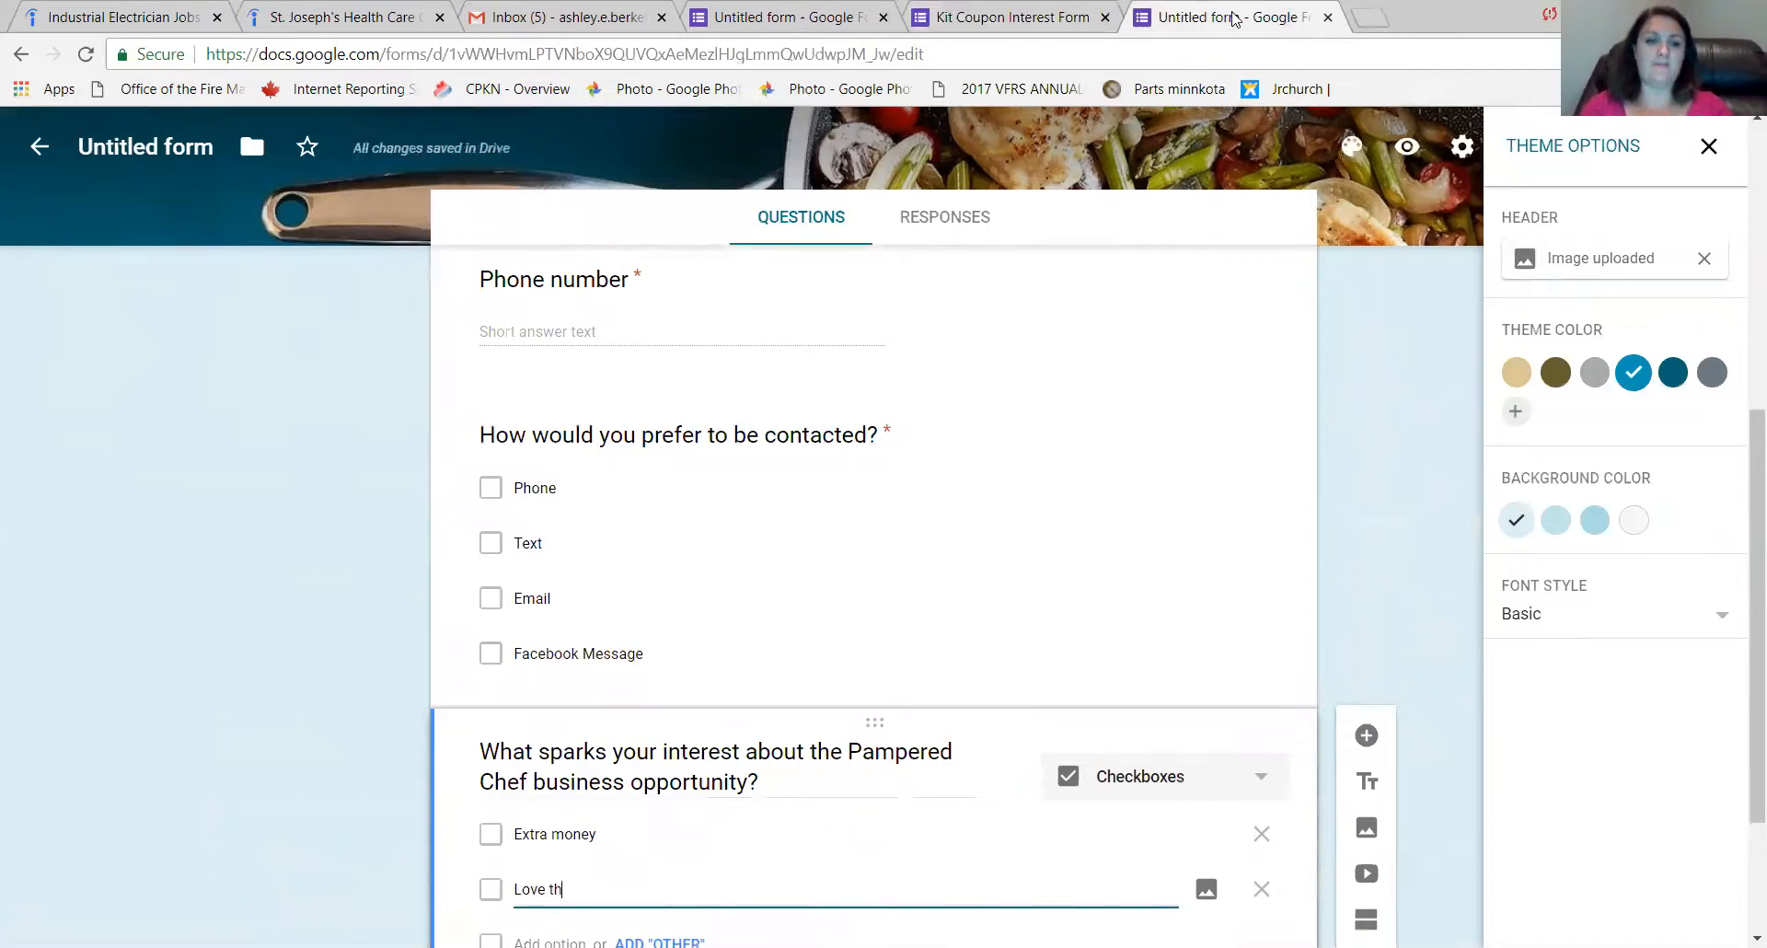
{"action": "type", "text": "e products"}
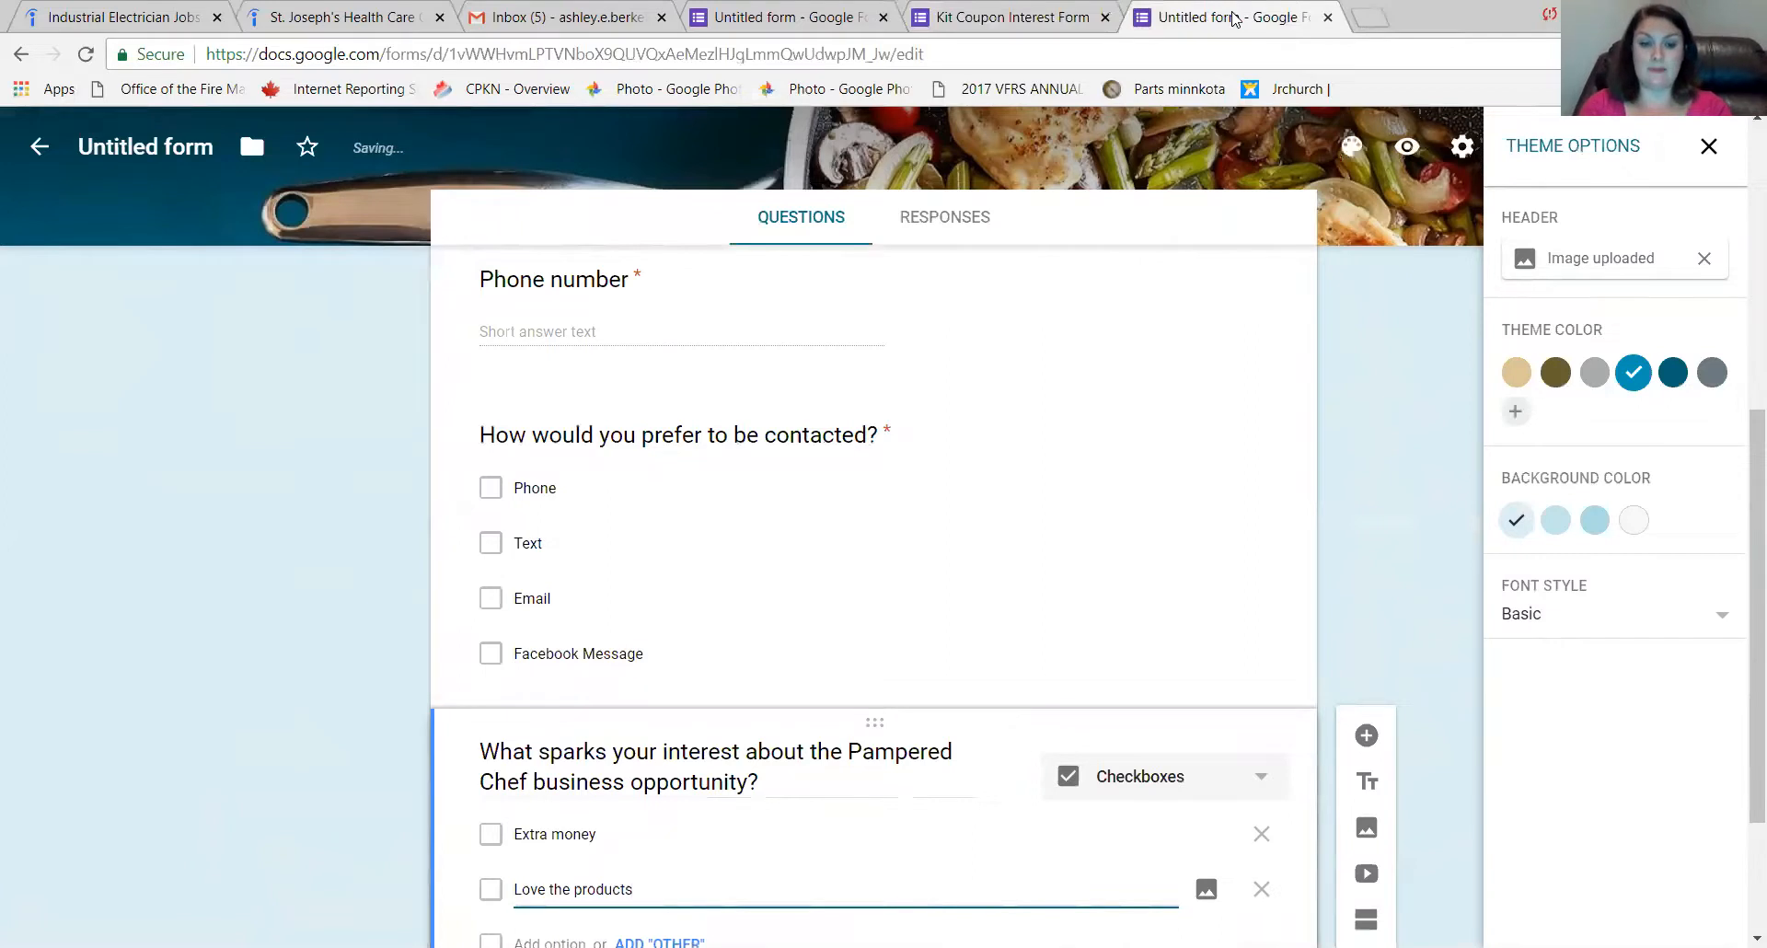
{"action": "key", "text": "Return"}
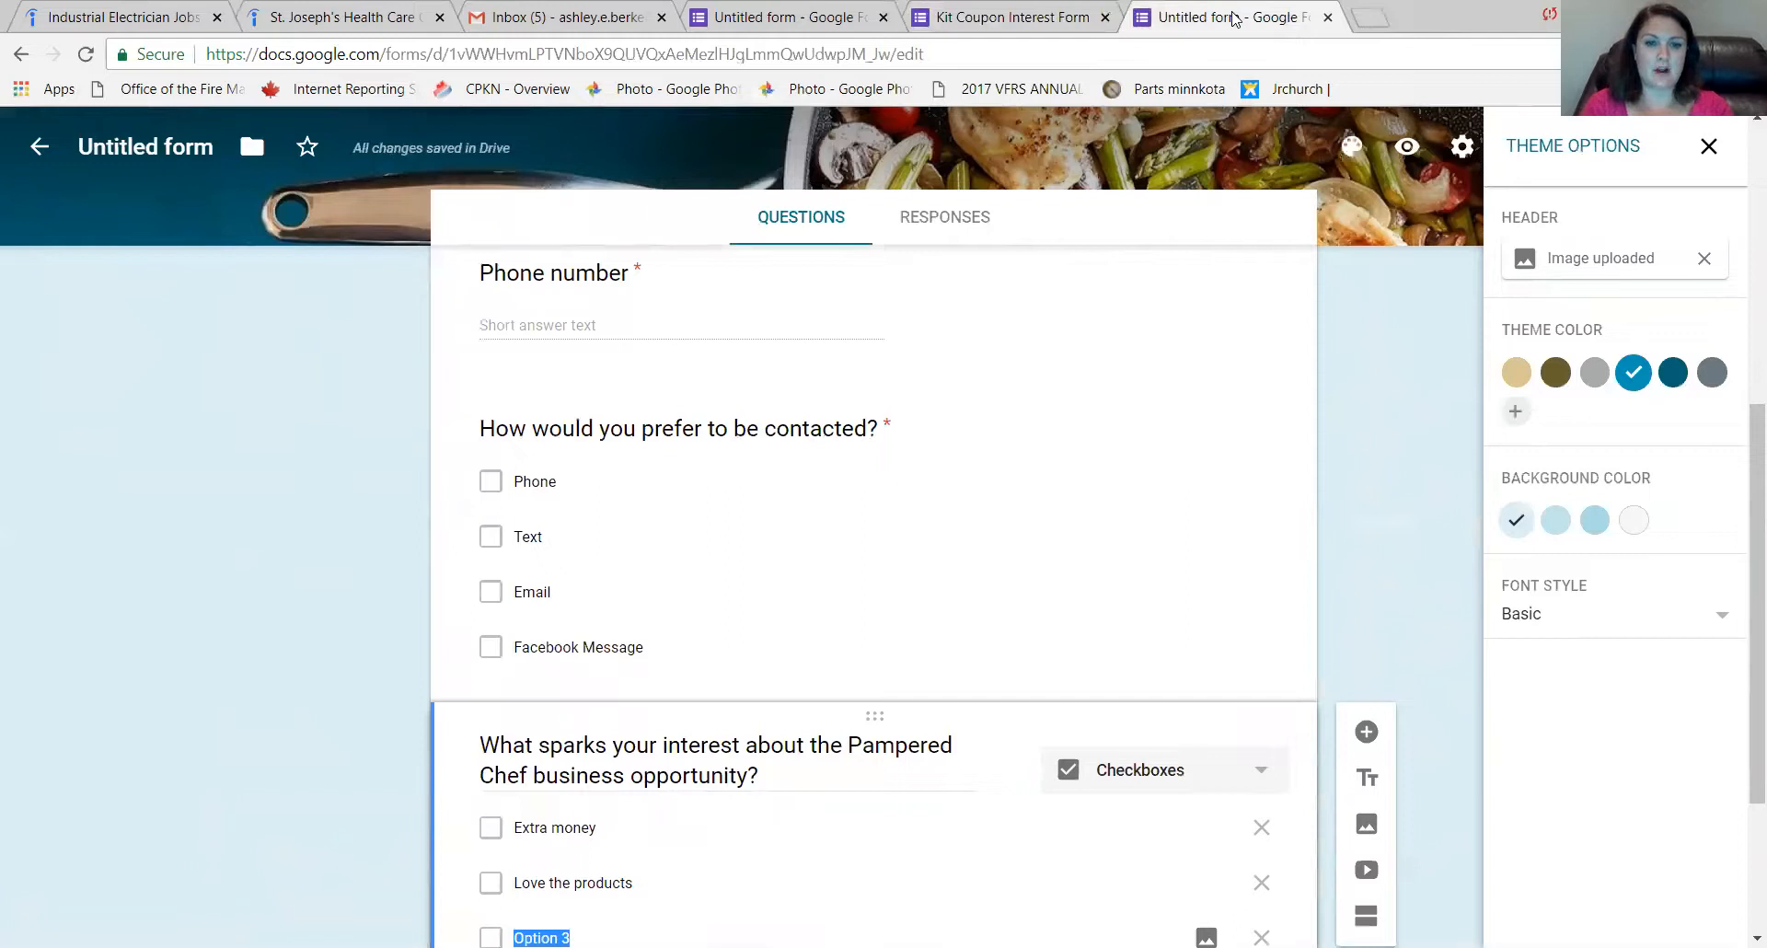
{"action": "left_click", "coordinate": [1054, 19]}
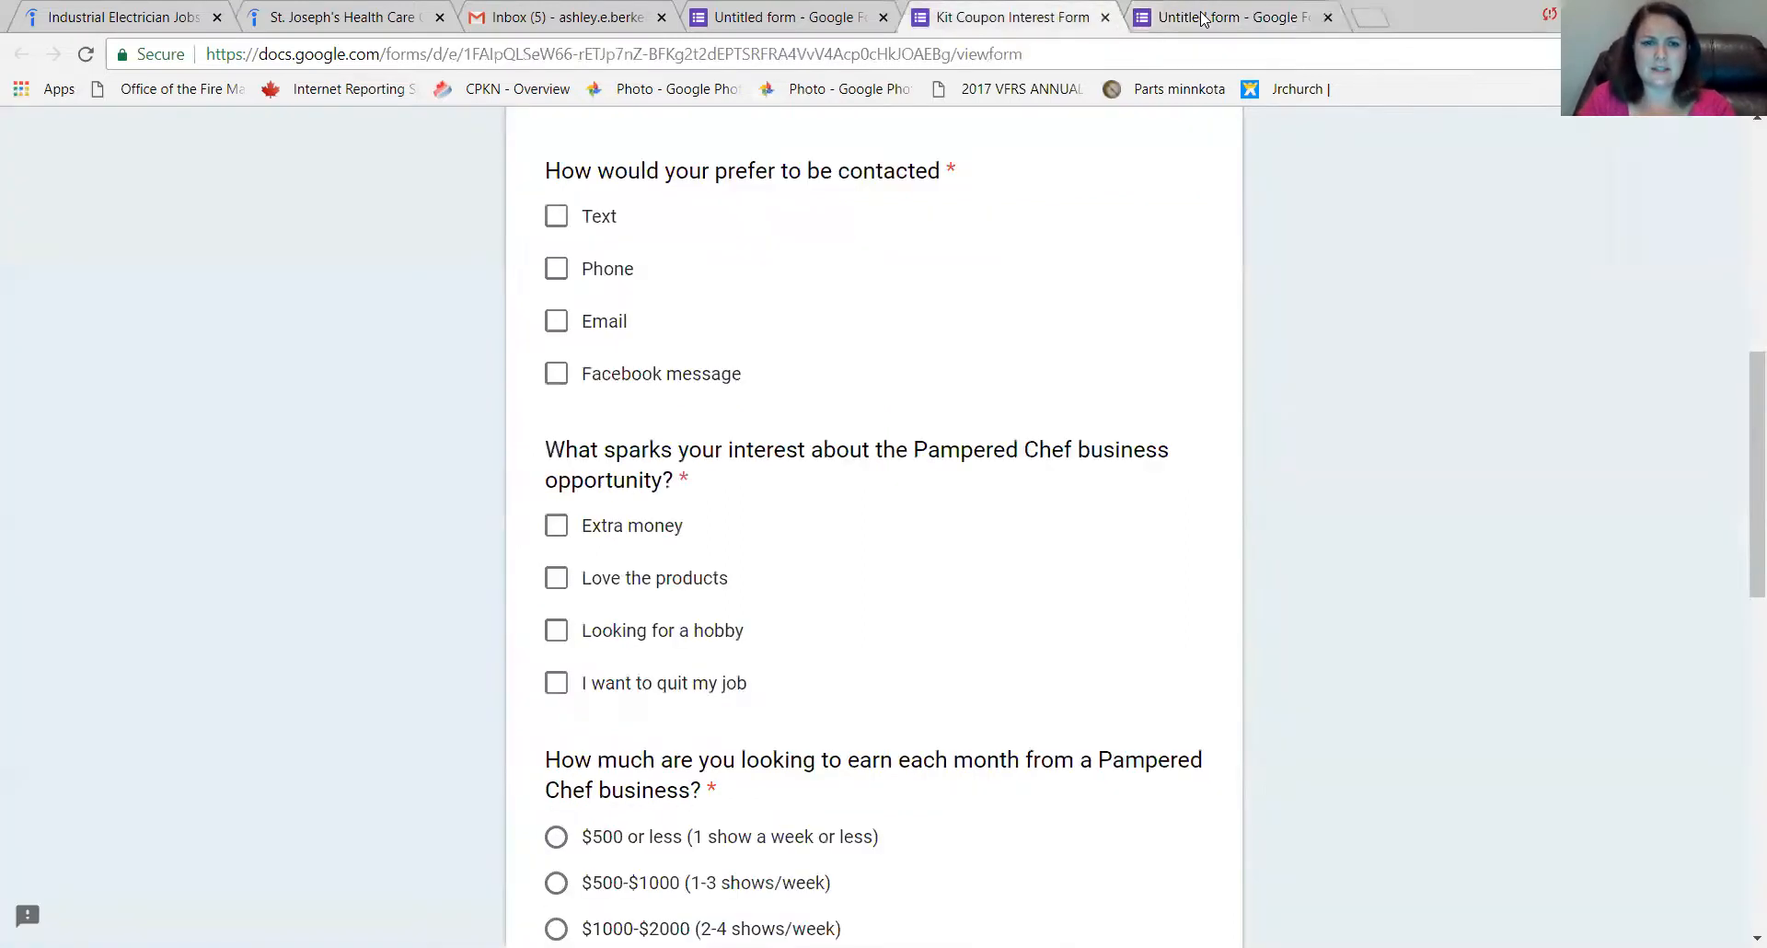
{"action": "left_click", "coordinate": [1260, 25]}
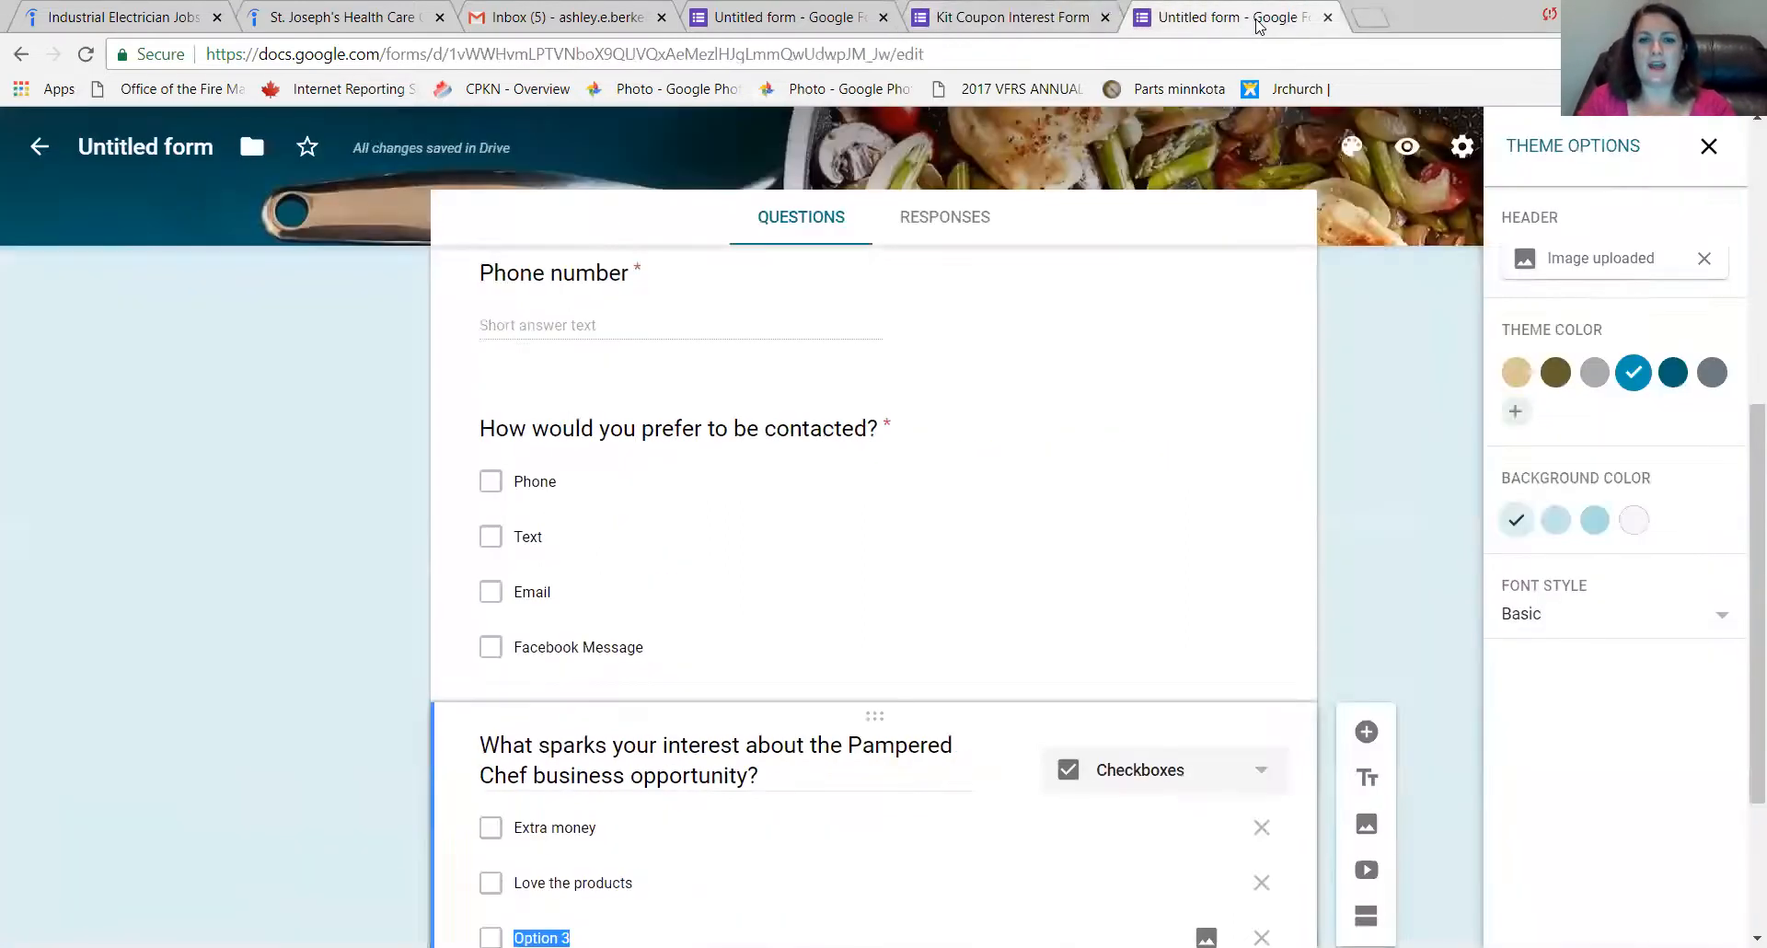
{"action": "type", "text": "Looking for a hobby"}
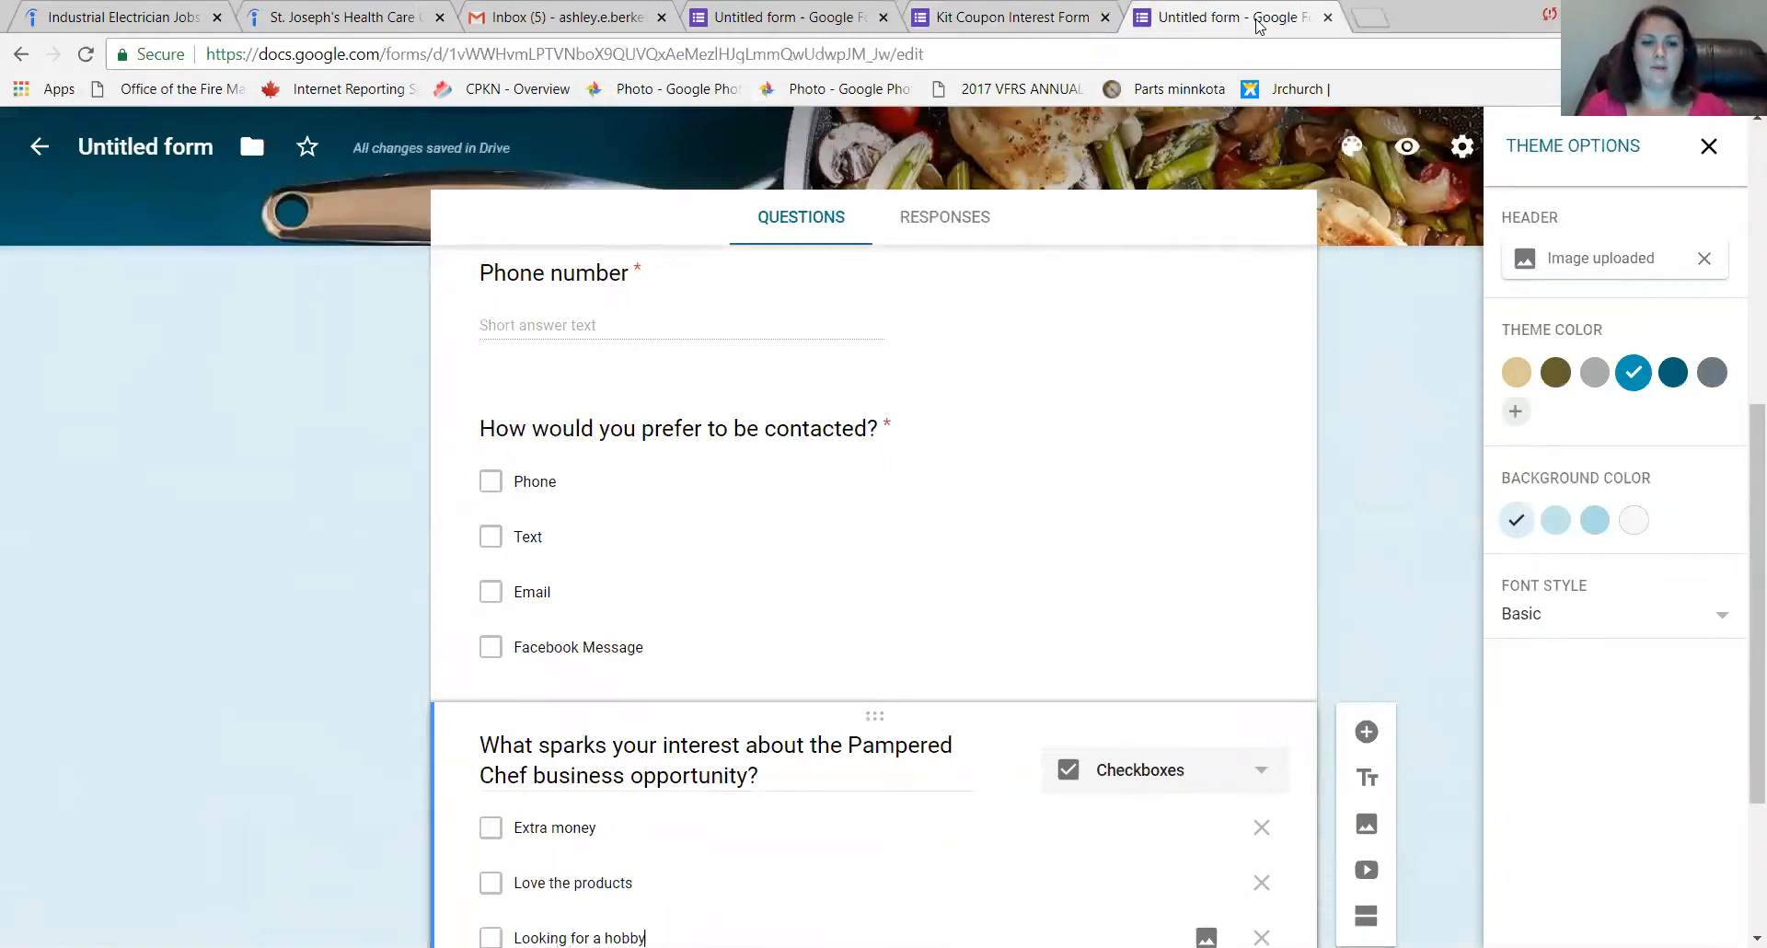
Add the option "I want to quit my job" to the business-opportunity question and make the question required.
{"action": "key", "text": "Return"}
{"action": "type", "text": "I want to"}
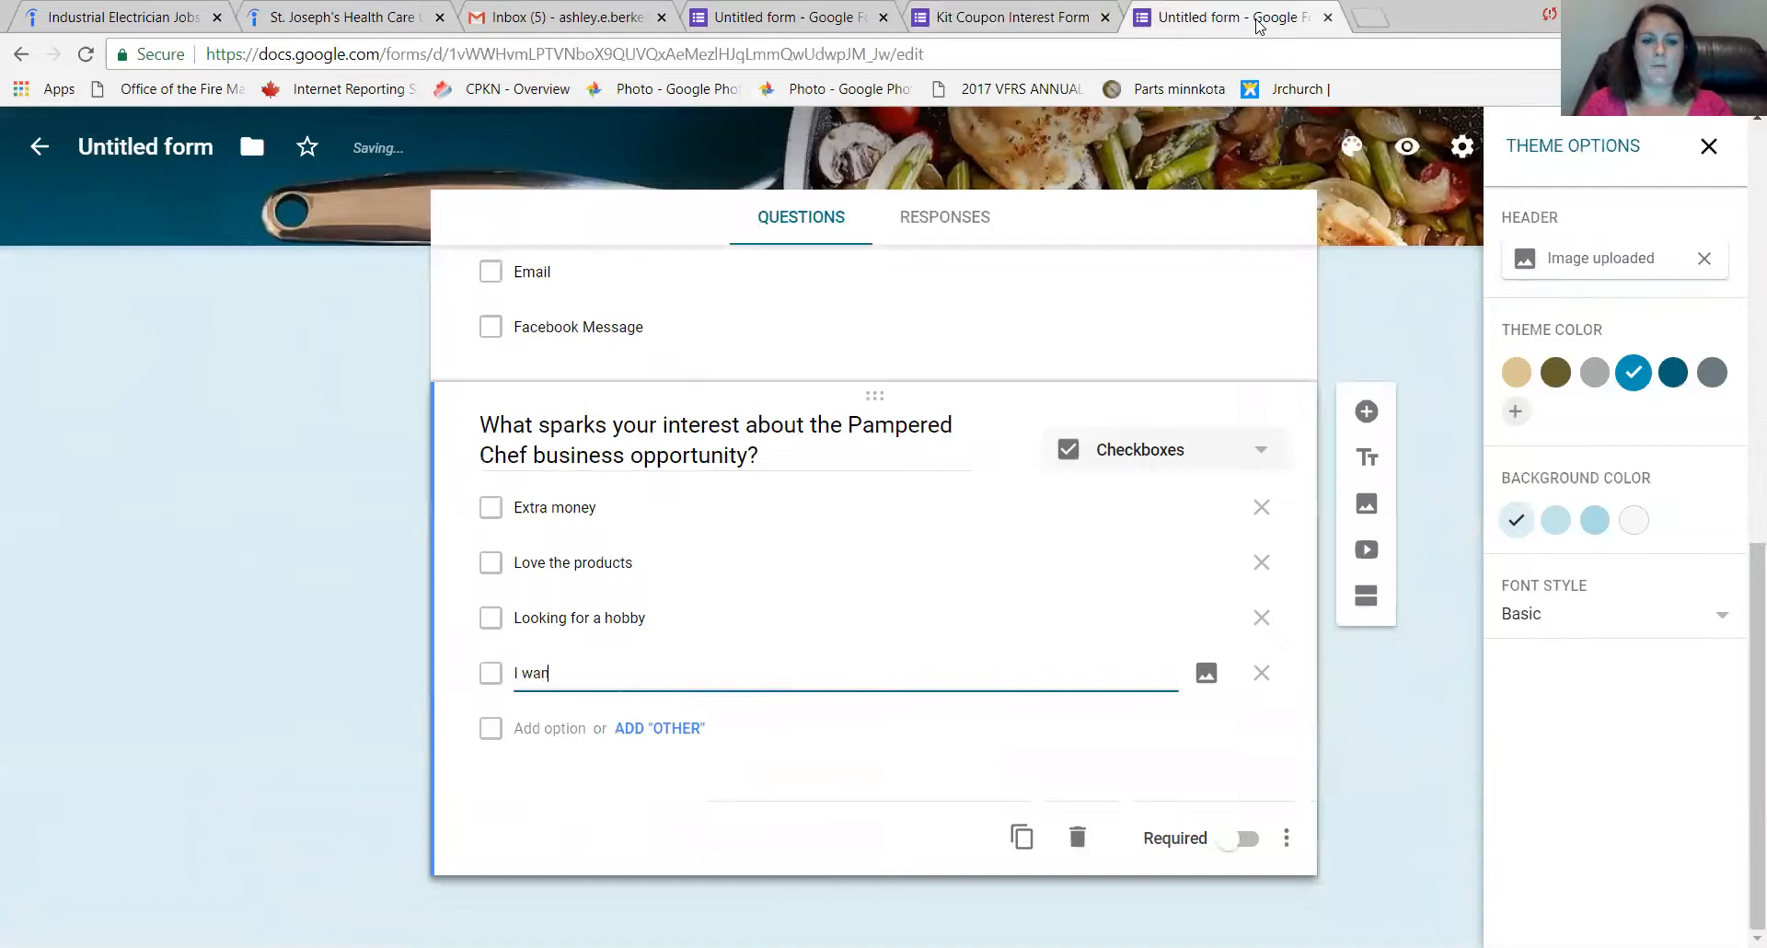
{"action": "type", "text": " quit my job"}
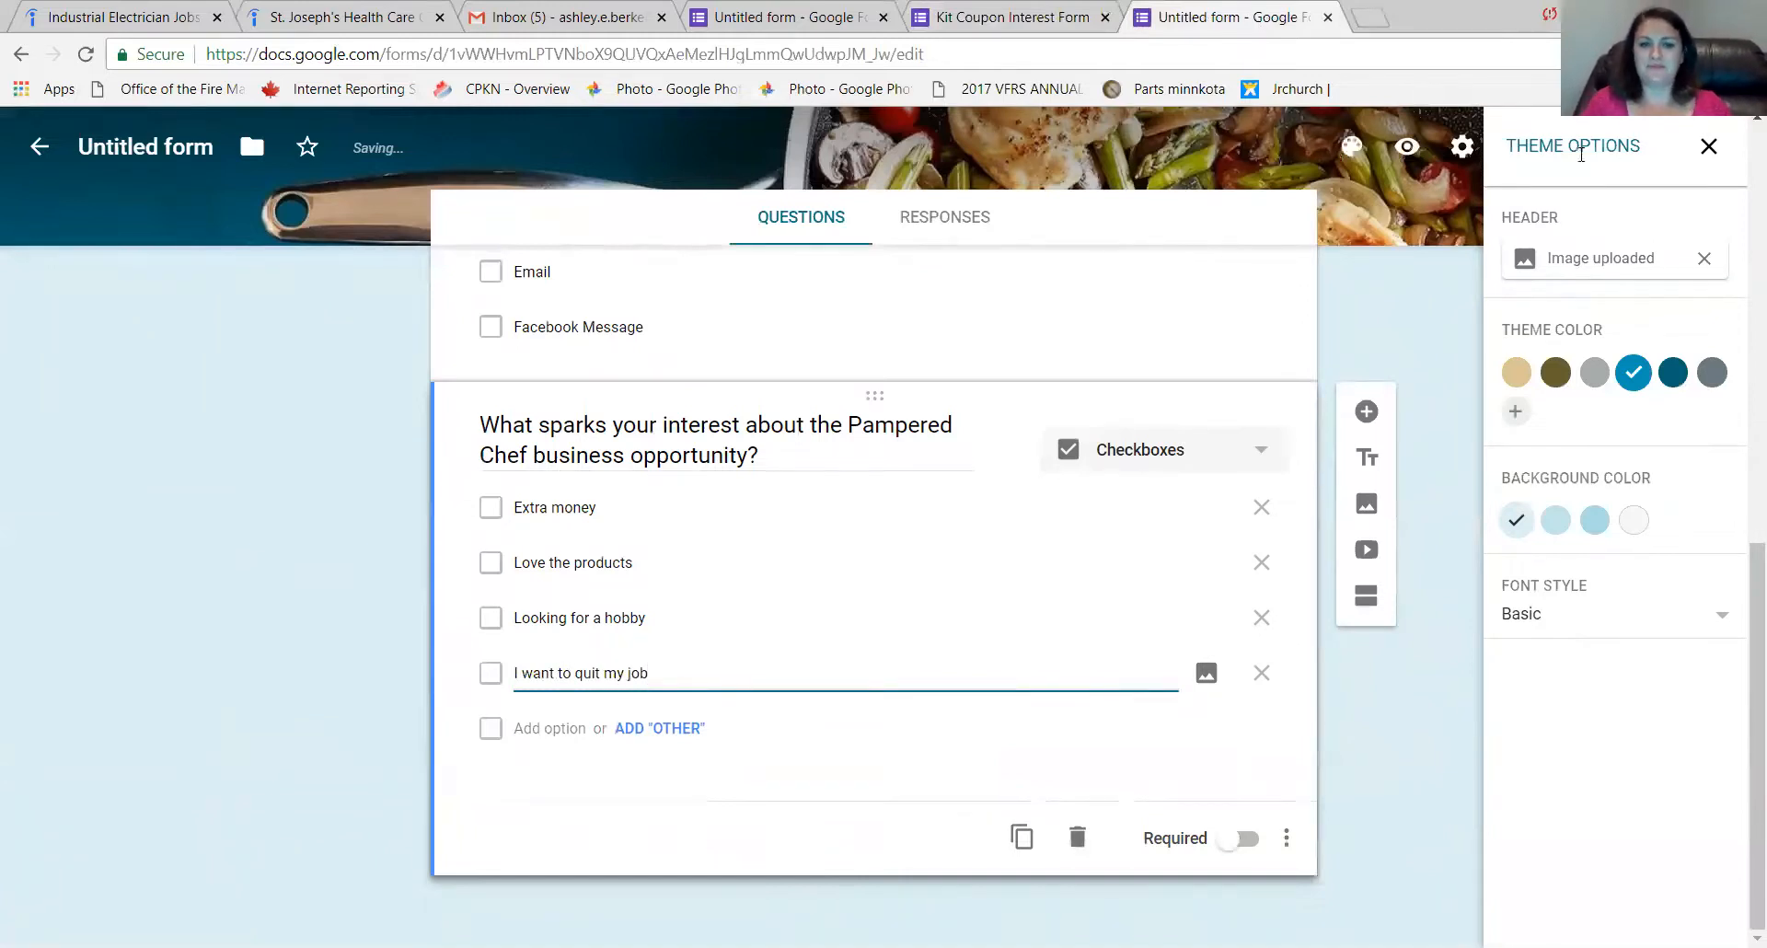
{"action": "left_click", "coordinate": [1225, 858]}
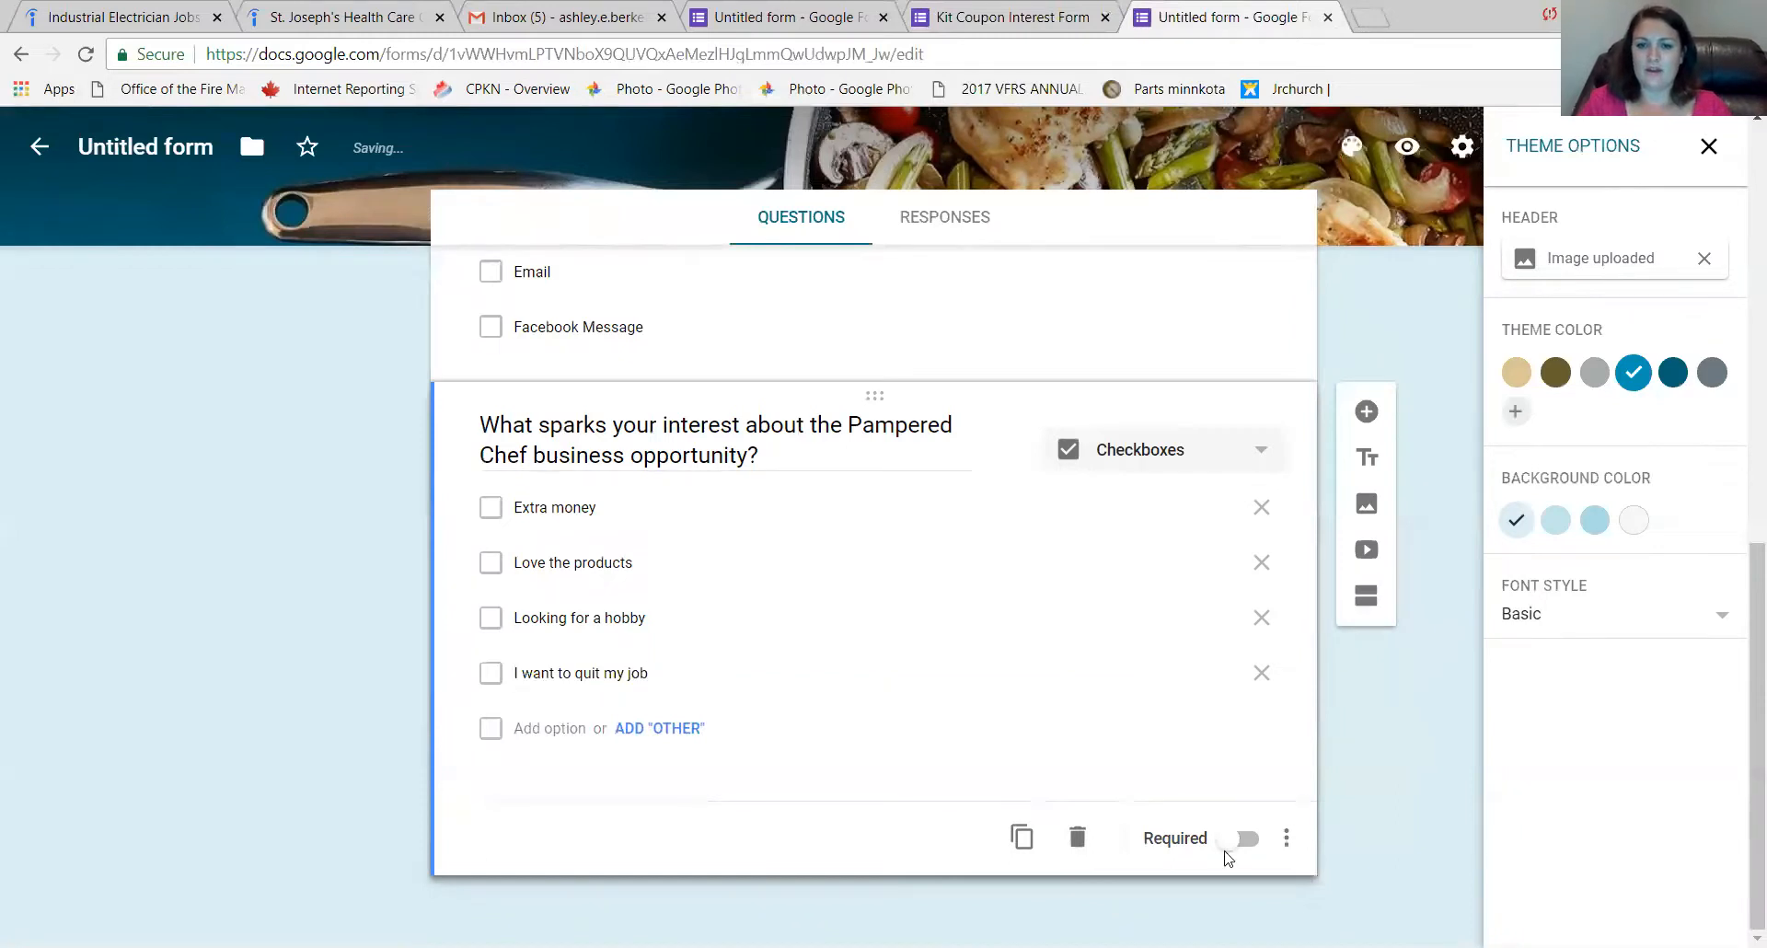
{"action": "left_click", "coordinate": [1238, 839]}
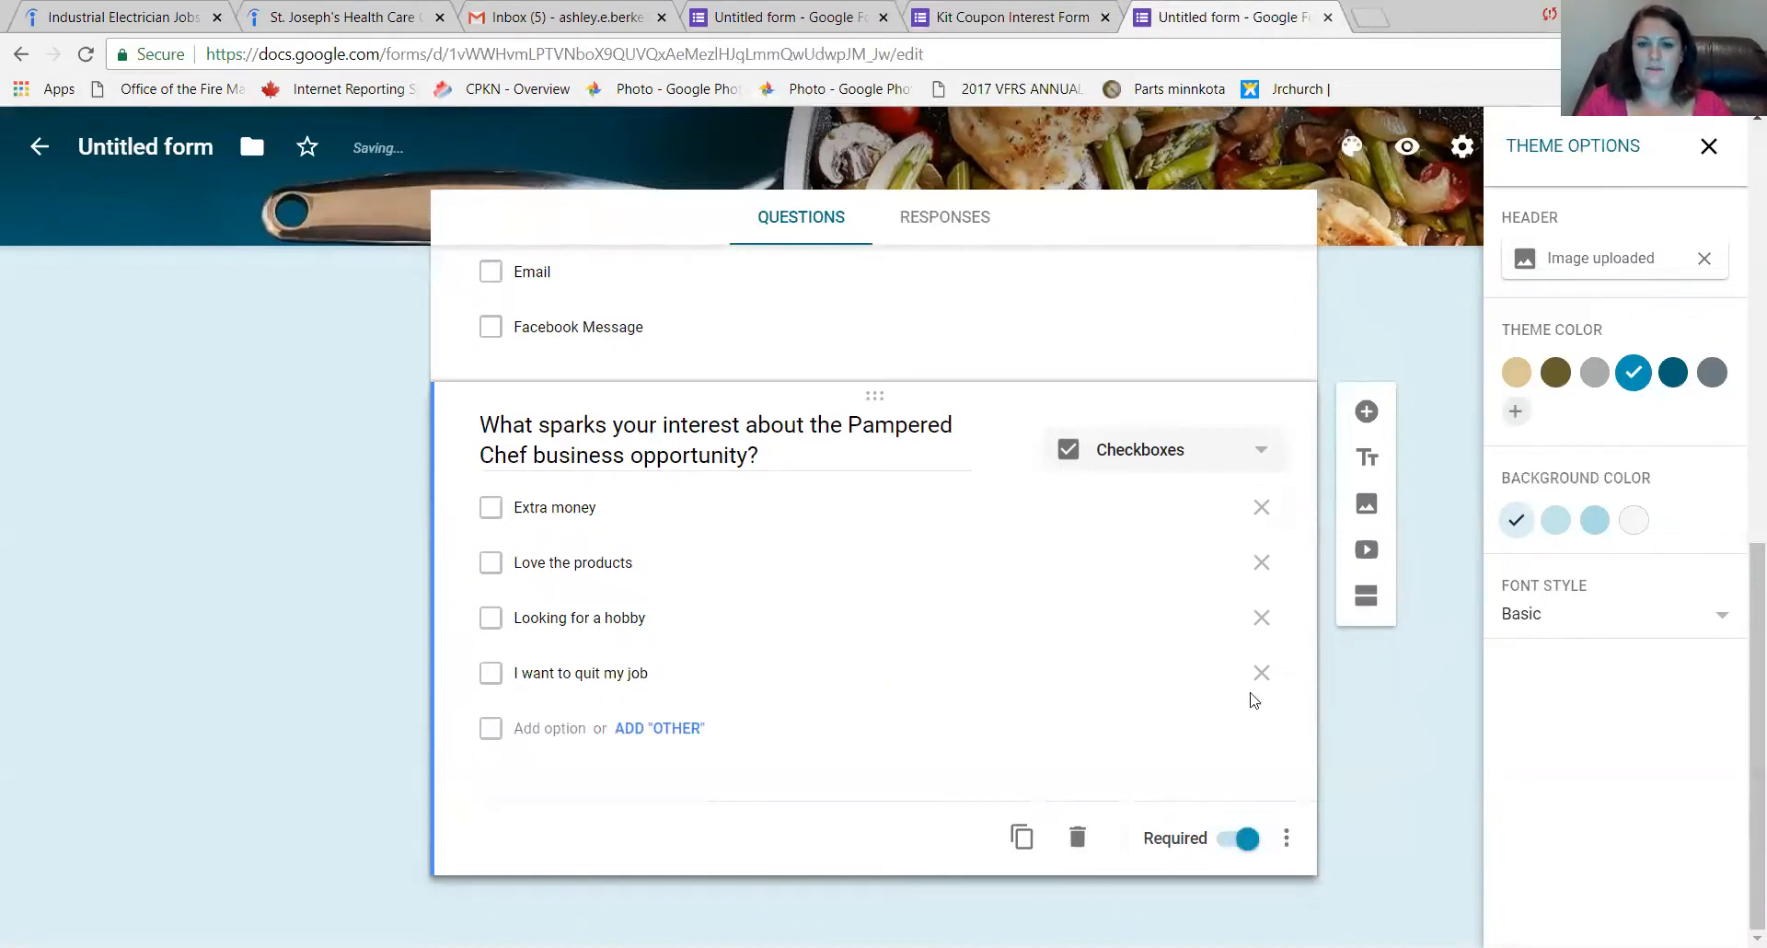
Add a question modelled on the existing form, titled "How much are you looking to earn each month with a Pampered Chef business?".
{"action": "left_click", "coordinate": [1384, 416]}
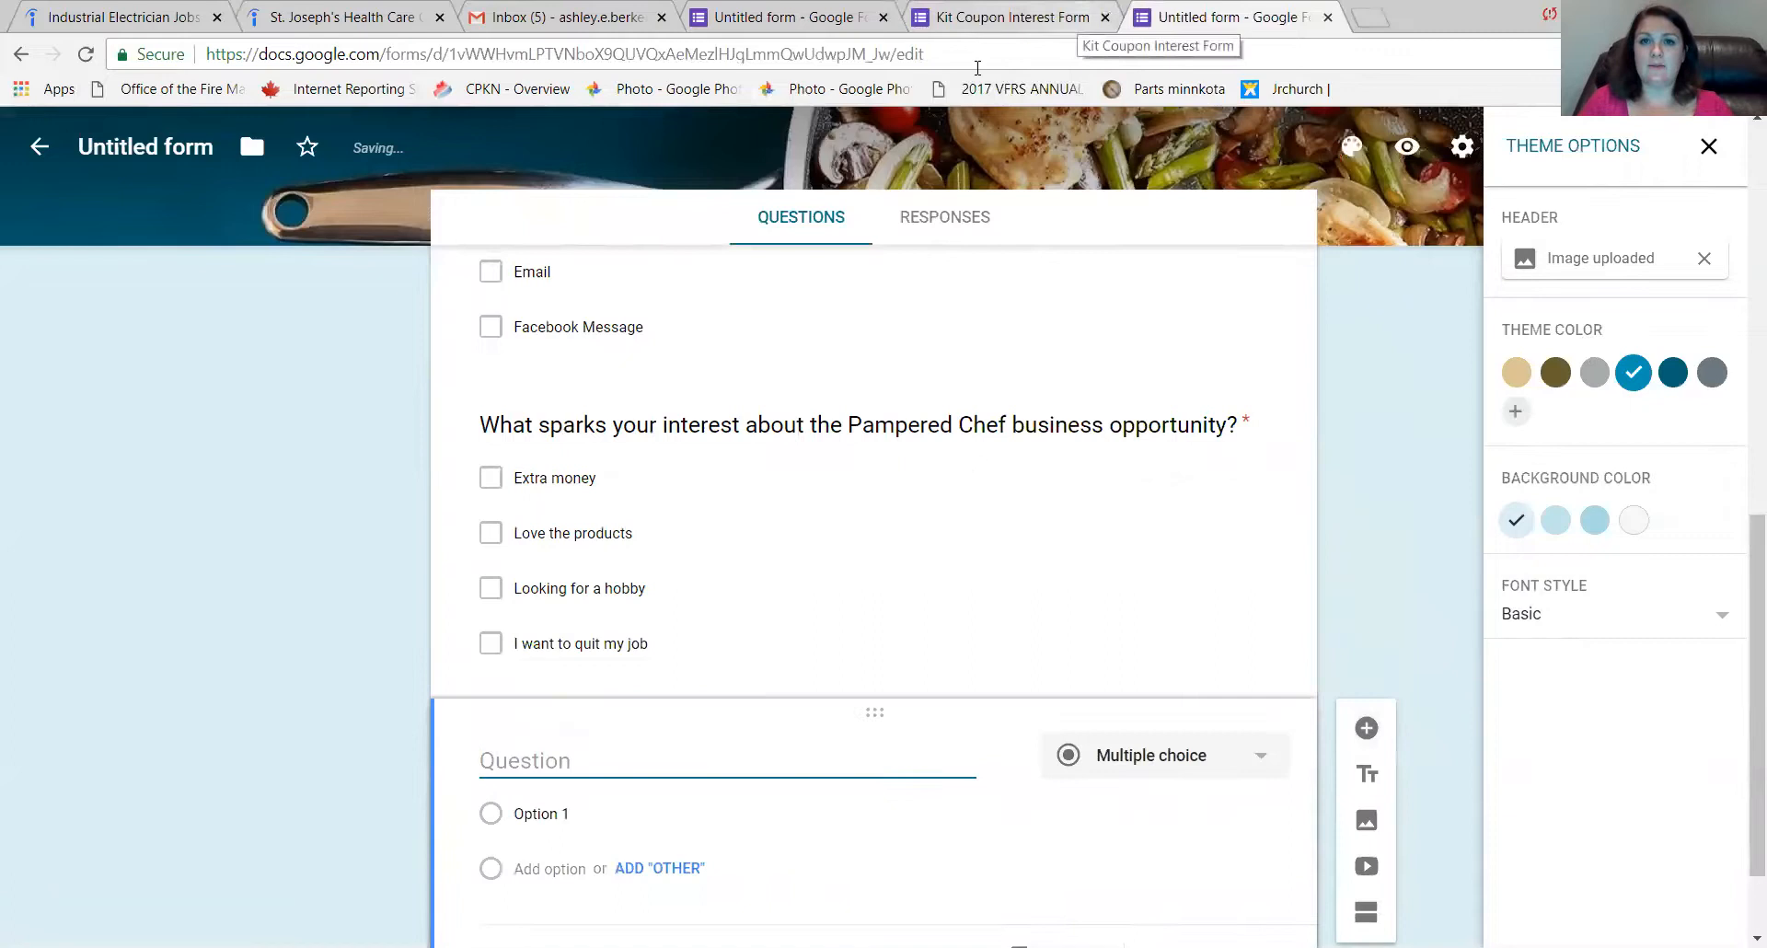
{"action": "left_click", "coordinate": [1058, 17]}
{"action": "scroll", "coordinate": [793, 755], "scroll_direction": "down", "scroll_amount": 4}
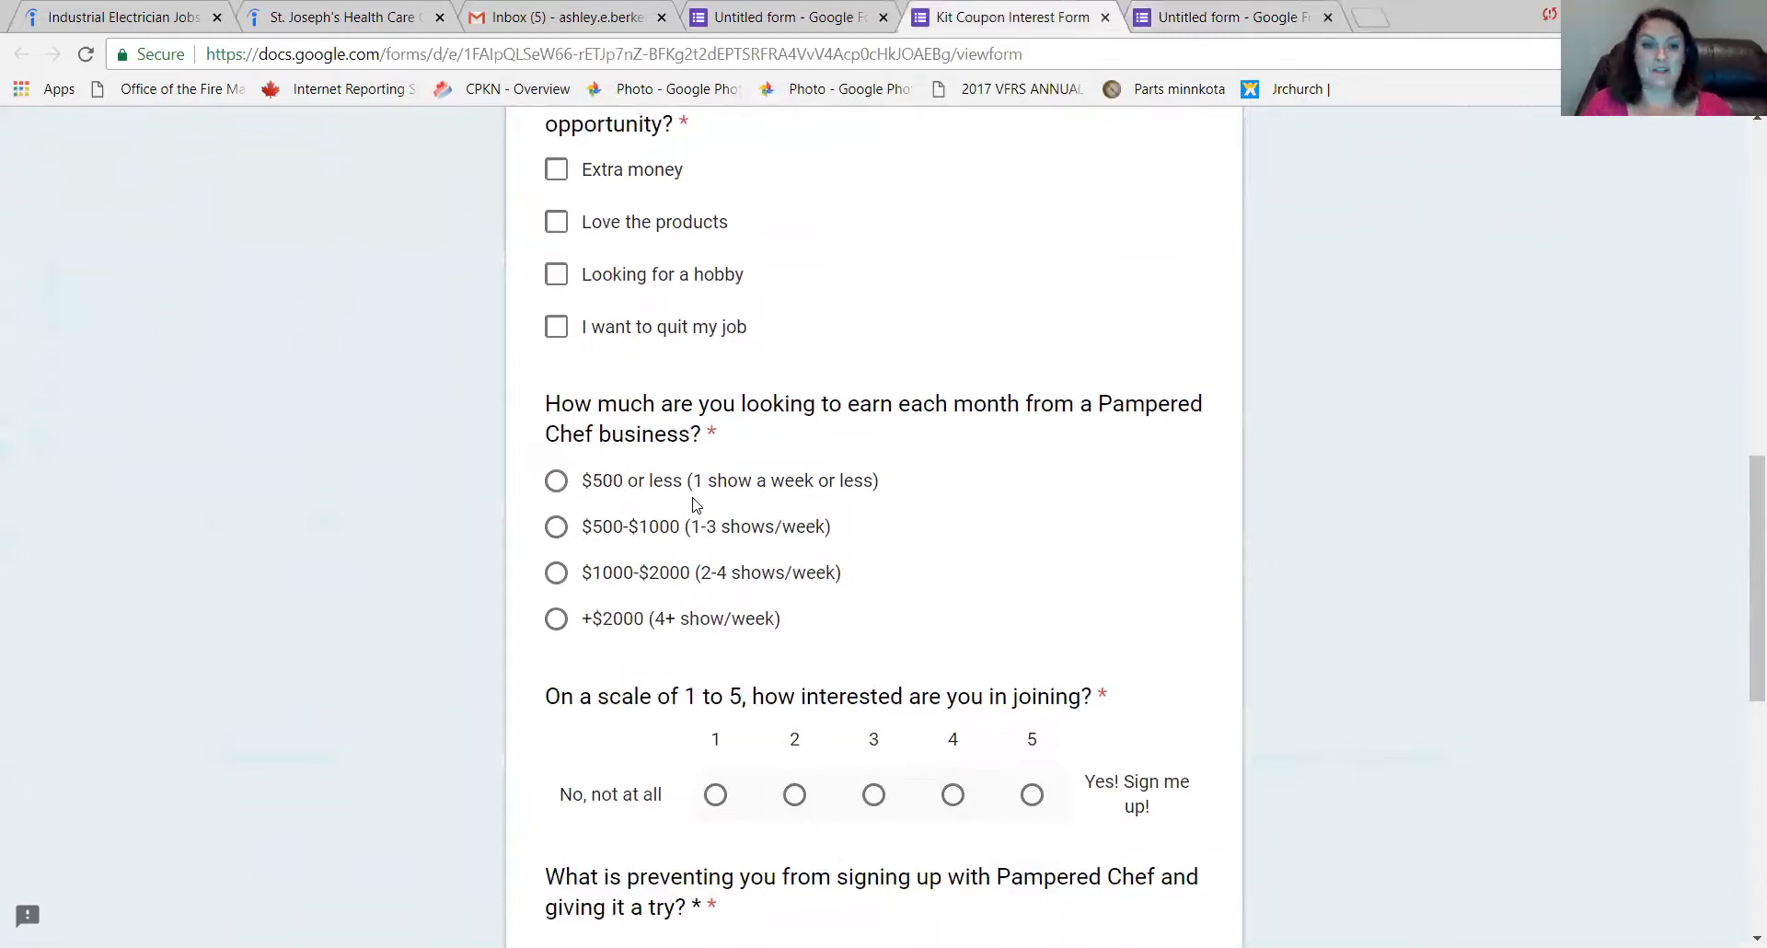
{"action": "left_click", "coordinate": [1188, 29]}
{"action": "type", "text": "H"}
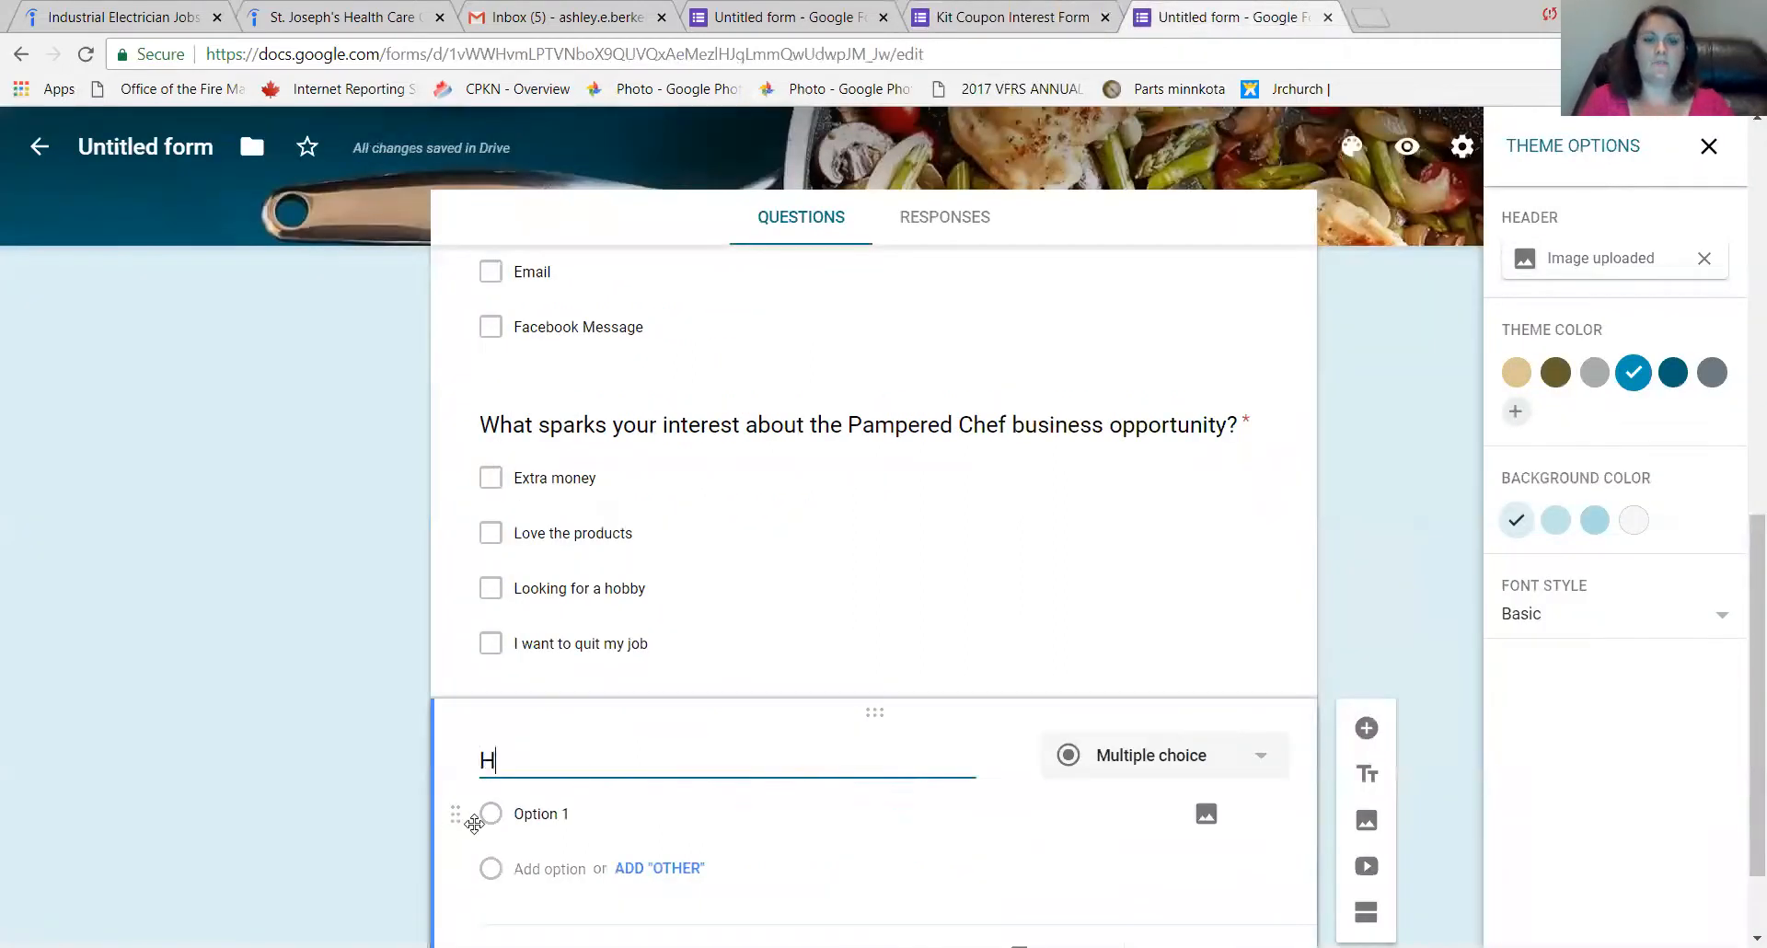
{"action": "type", "text": "ow much a"}
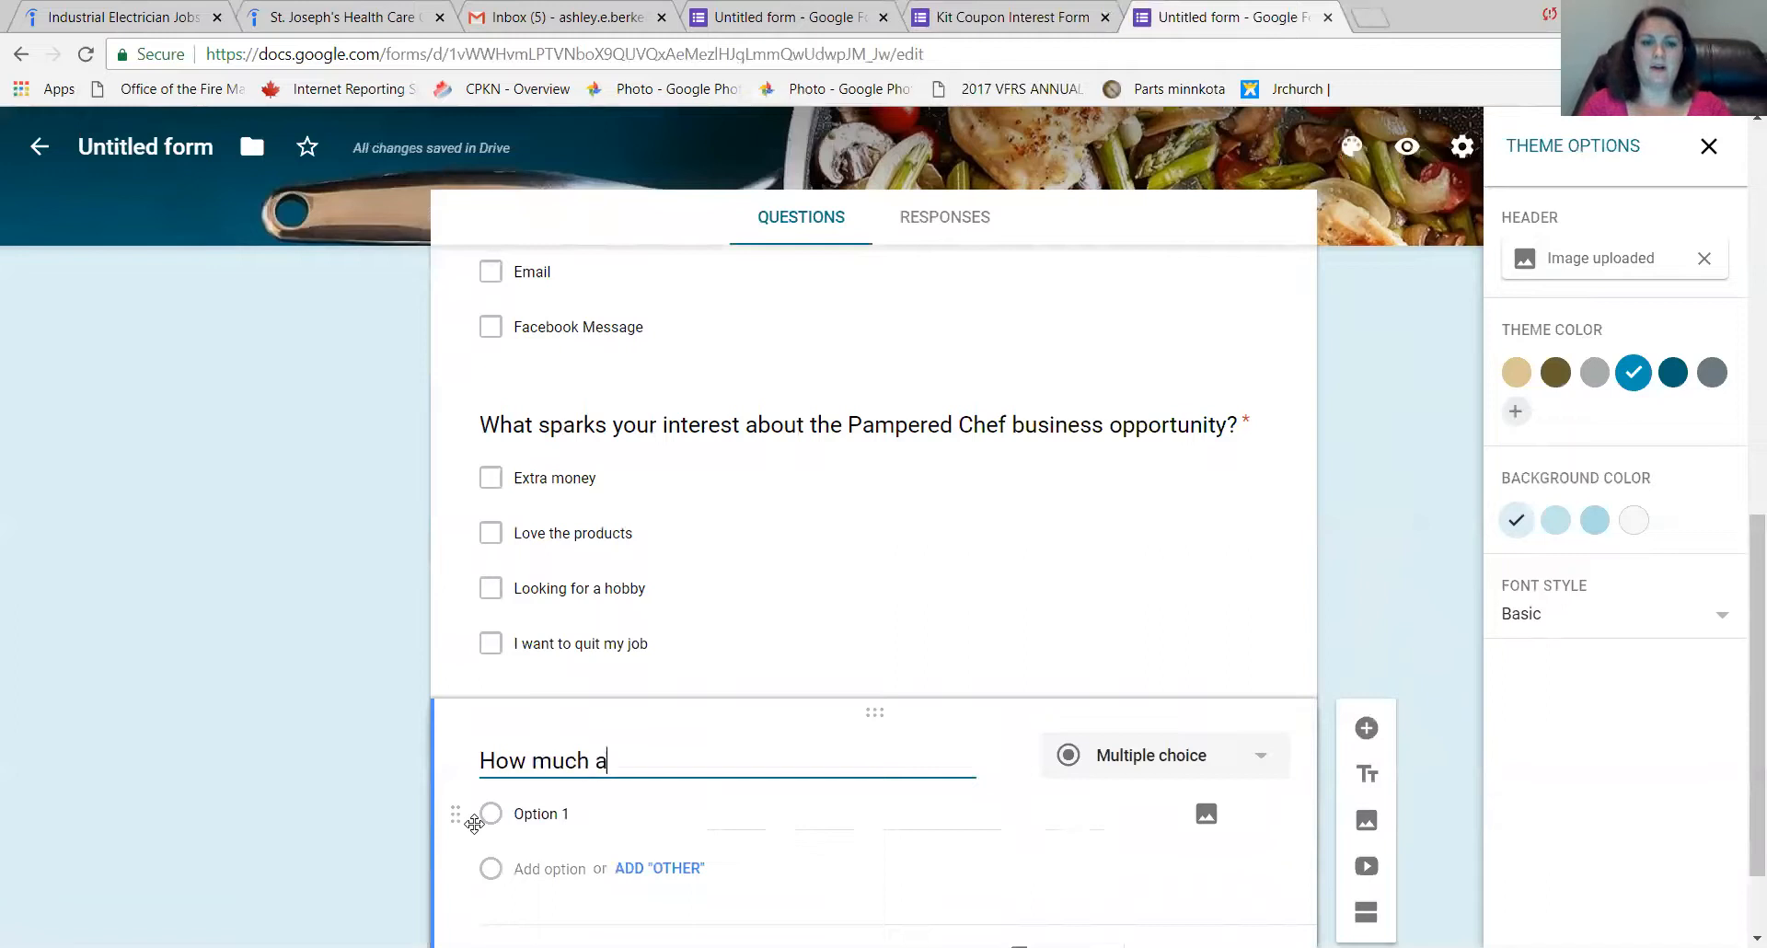
{"action": "type", "text": "re you looking "}
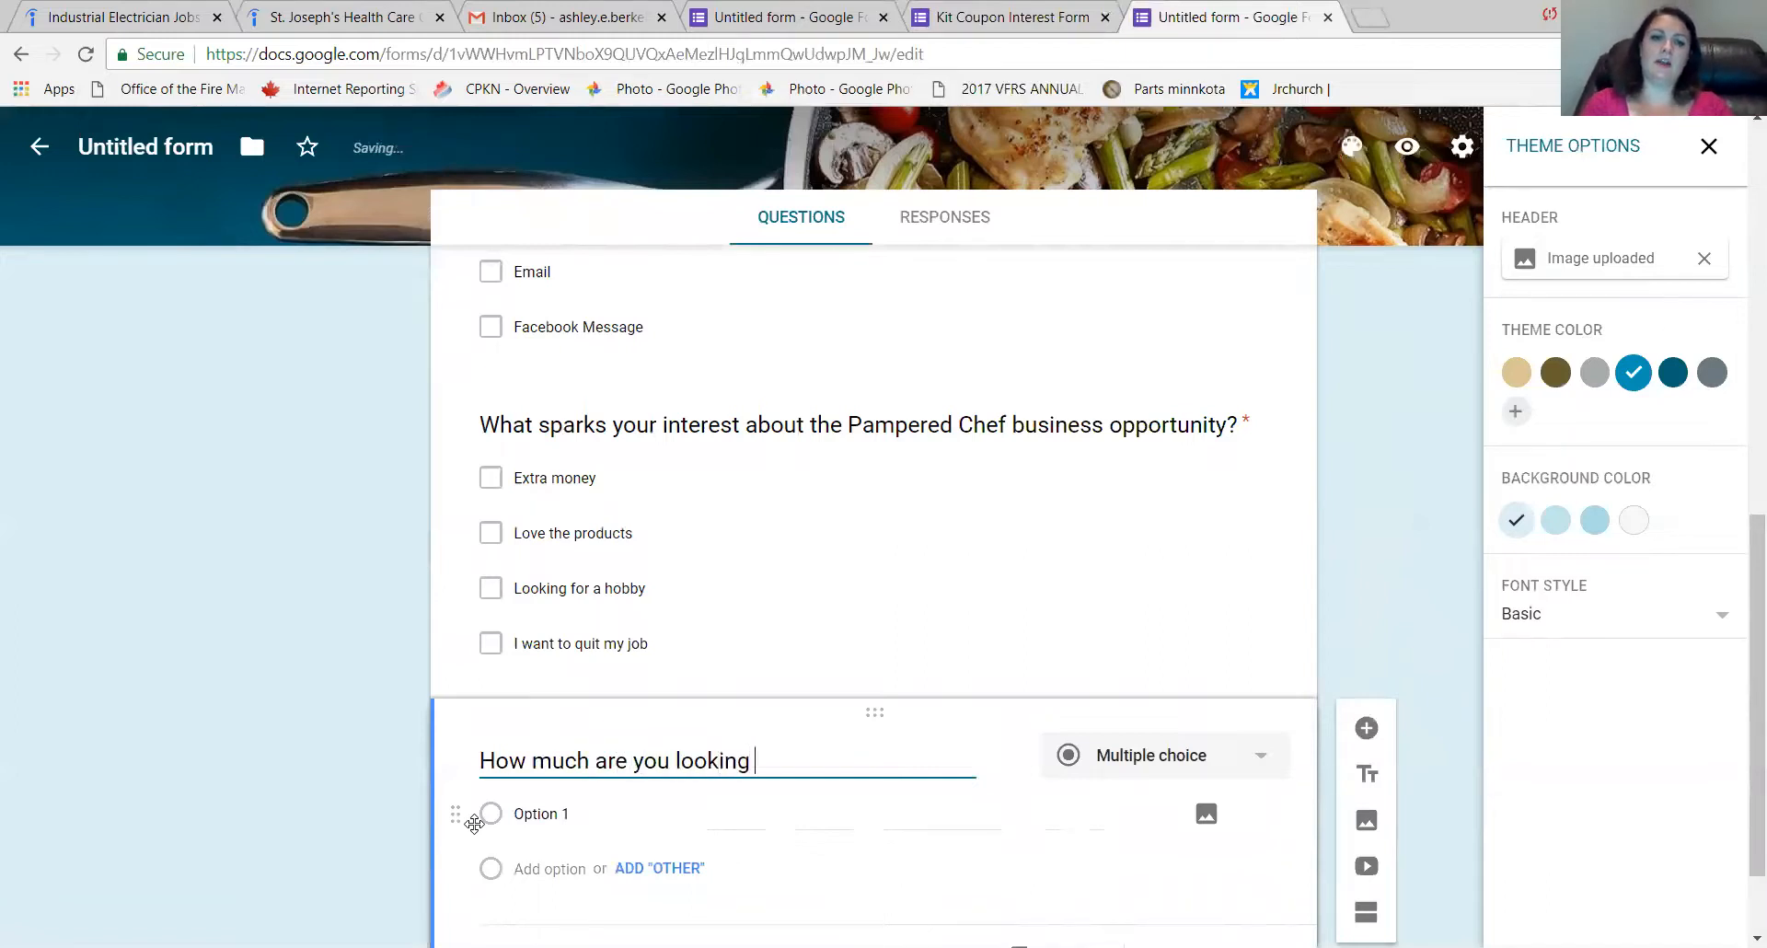
{"action": "type", "text": "to make"}
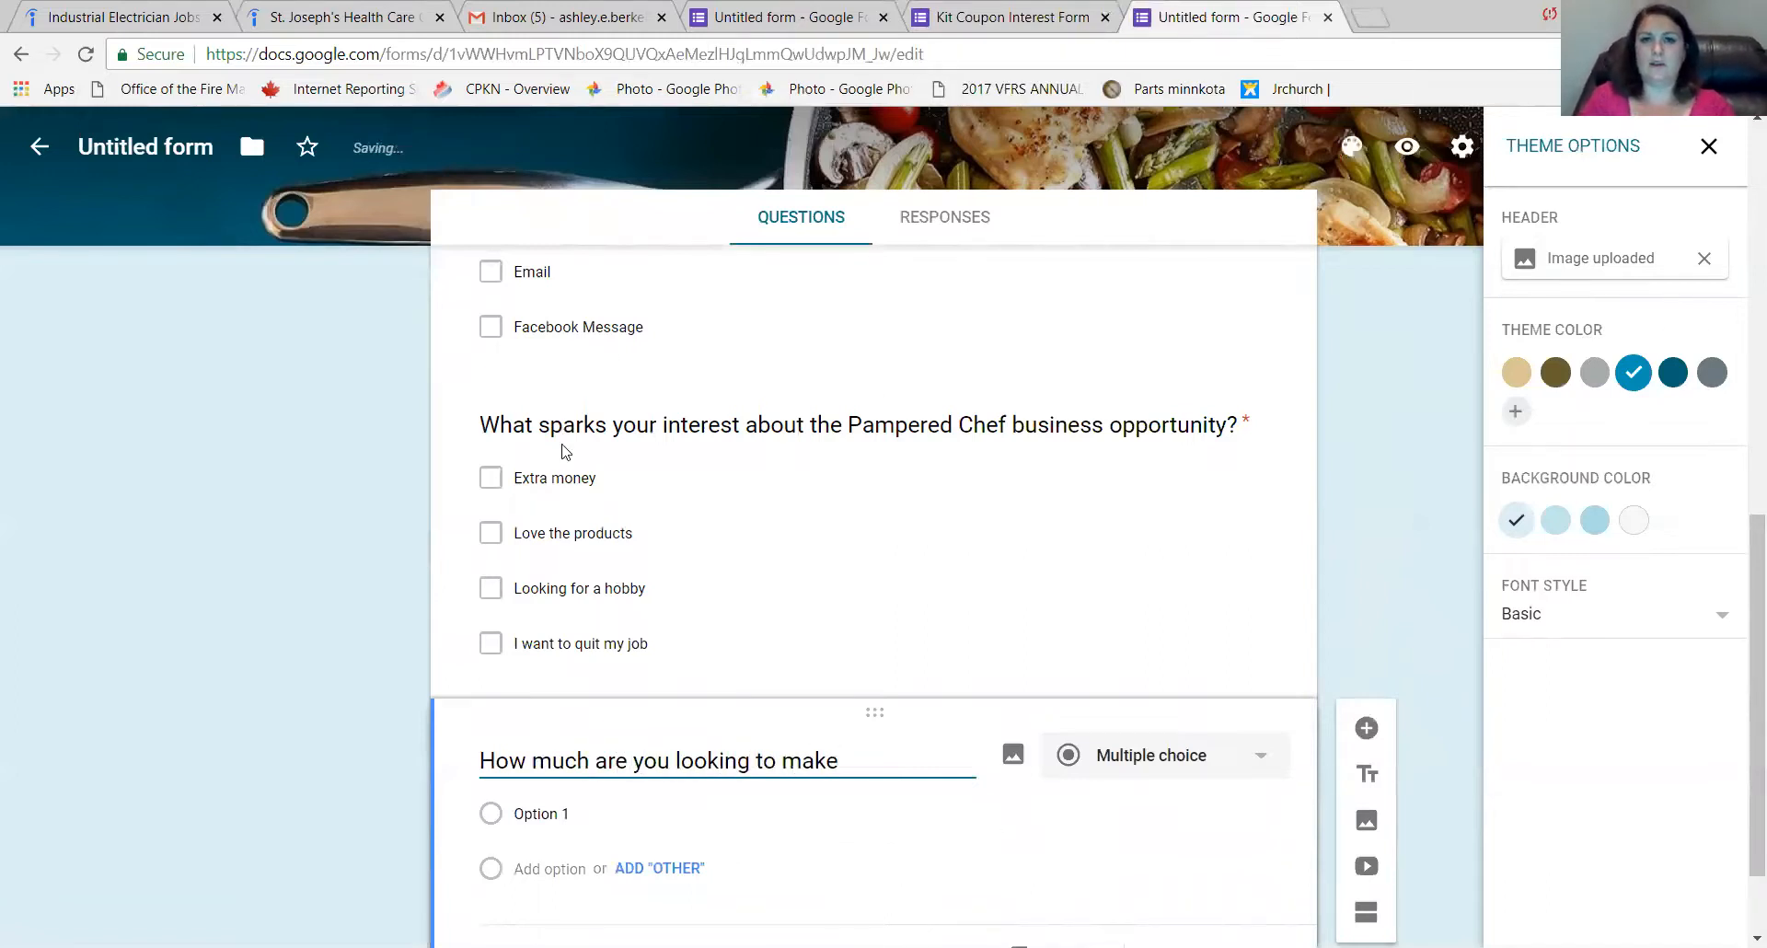
{"action": "left_click", "coordinate": [1053, 17]}
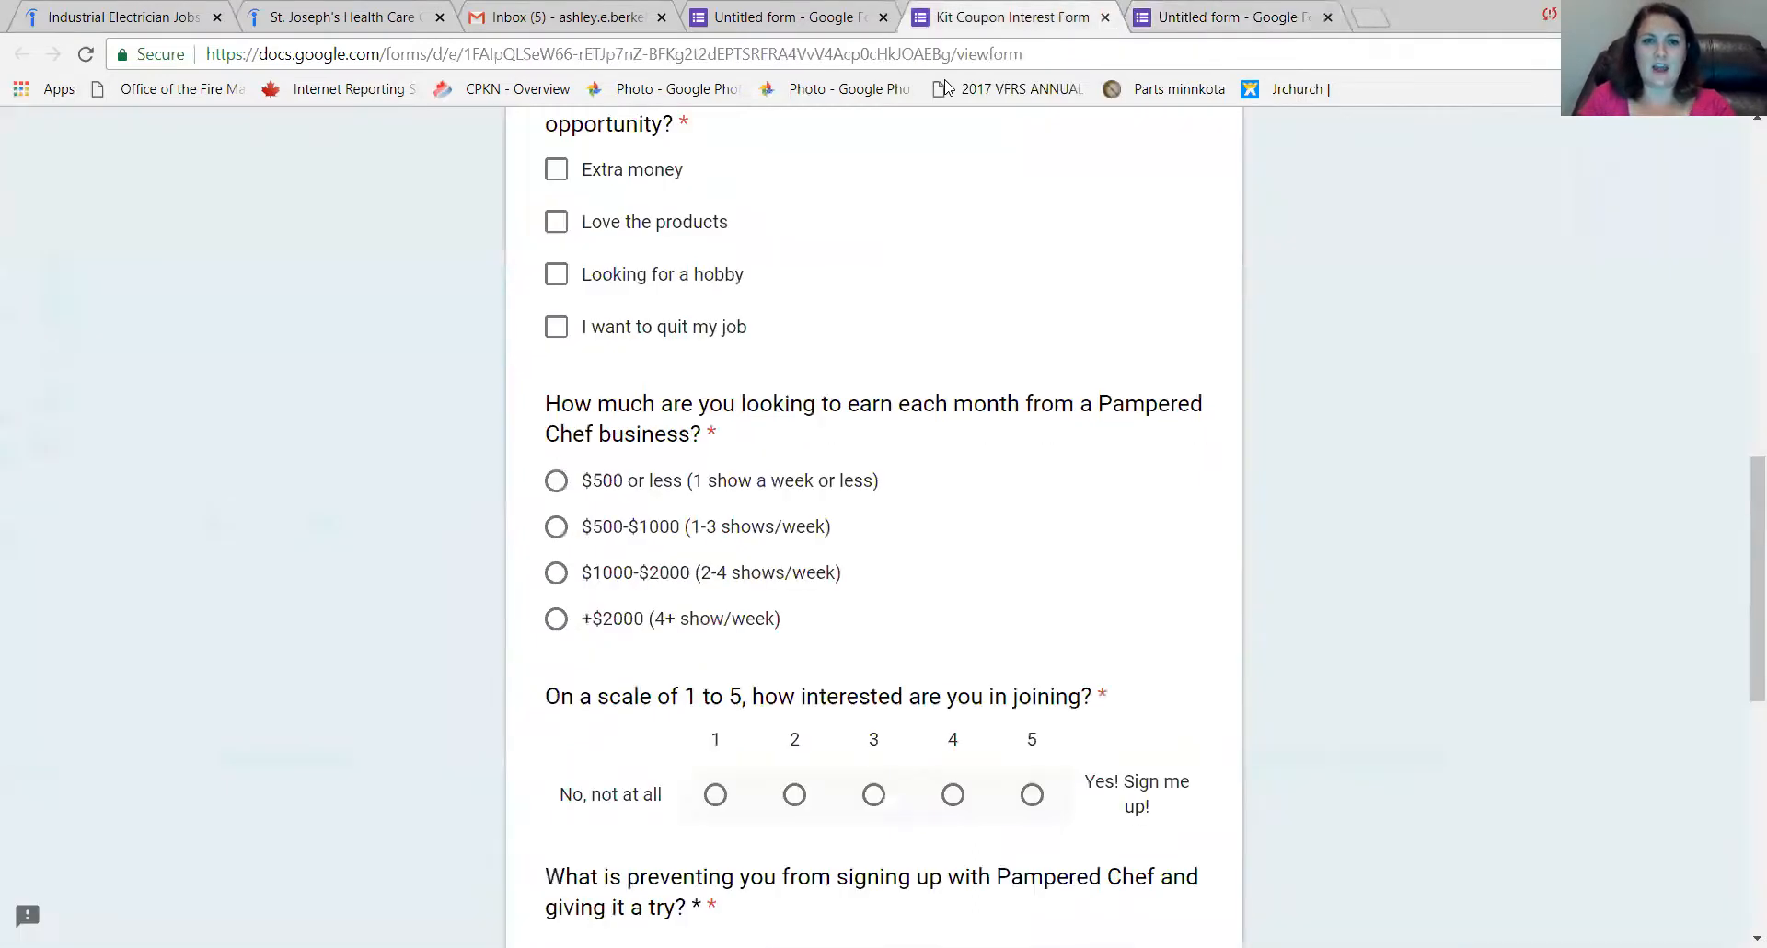
{"action": "left_click", "coordinate": [1244, 18]}
{"action": "key", "text": "BackSpace"}
{"action": "key", "text": "BackSpace"}
{"action": "type", "text": "earn e"}
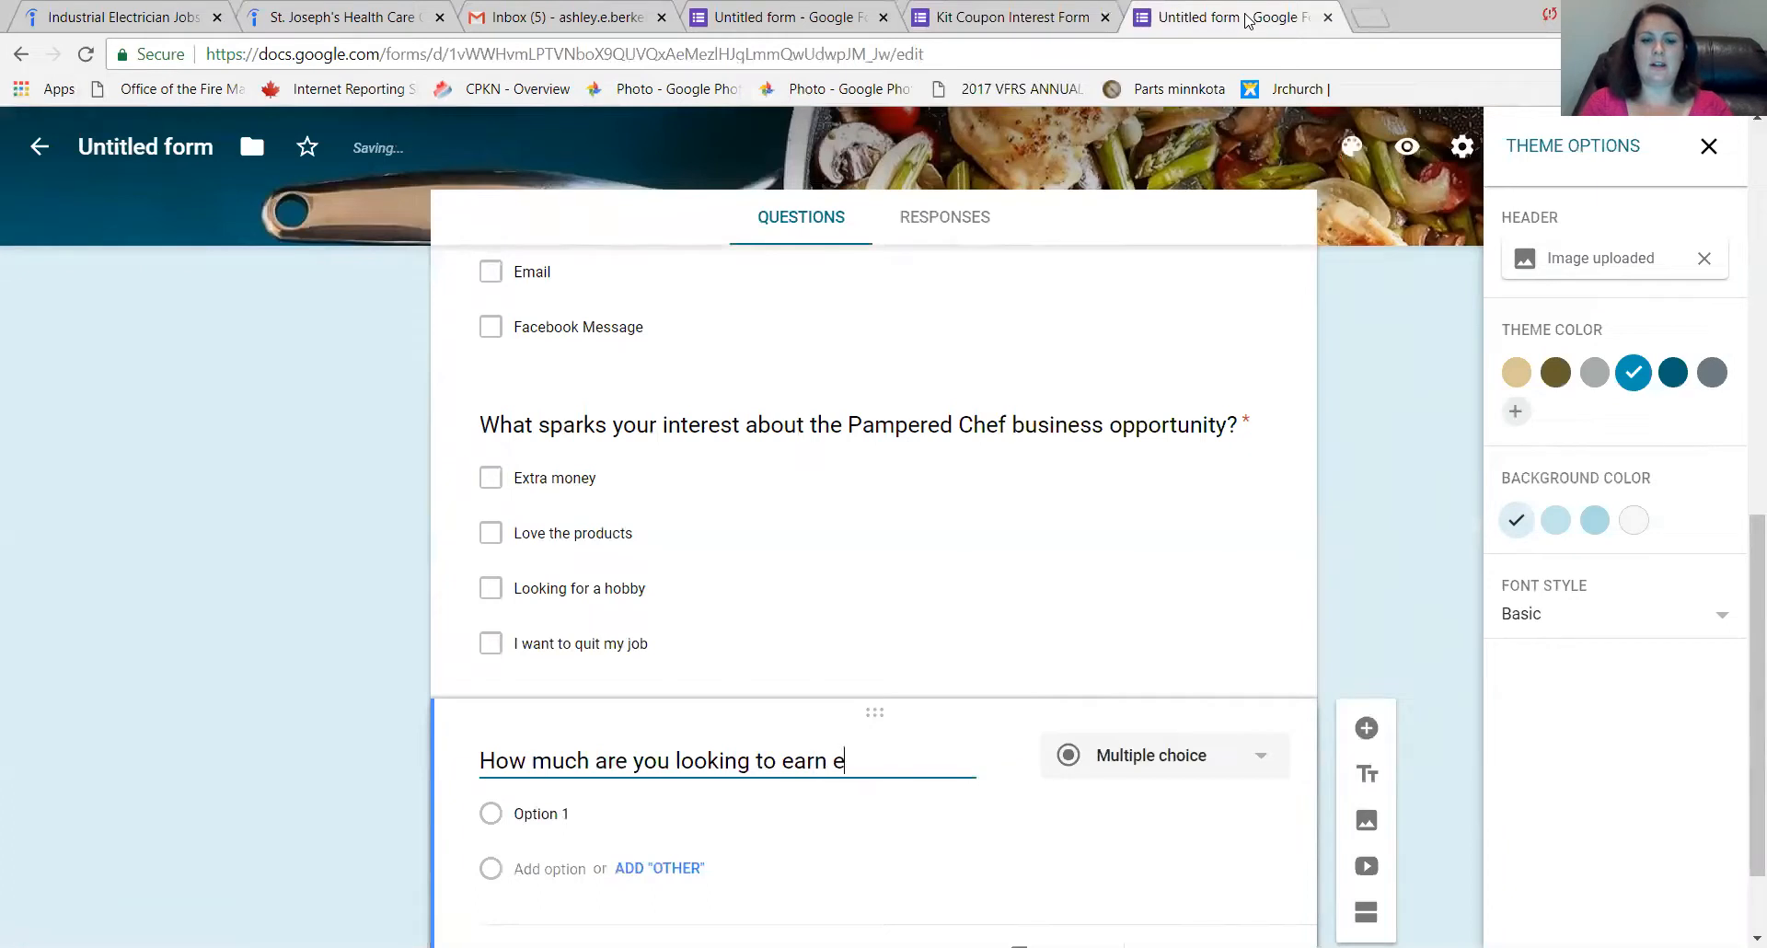
{"action": "type", "text": "ach month with a Pampered Chef business?"}
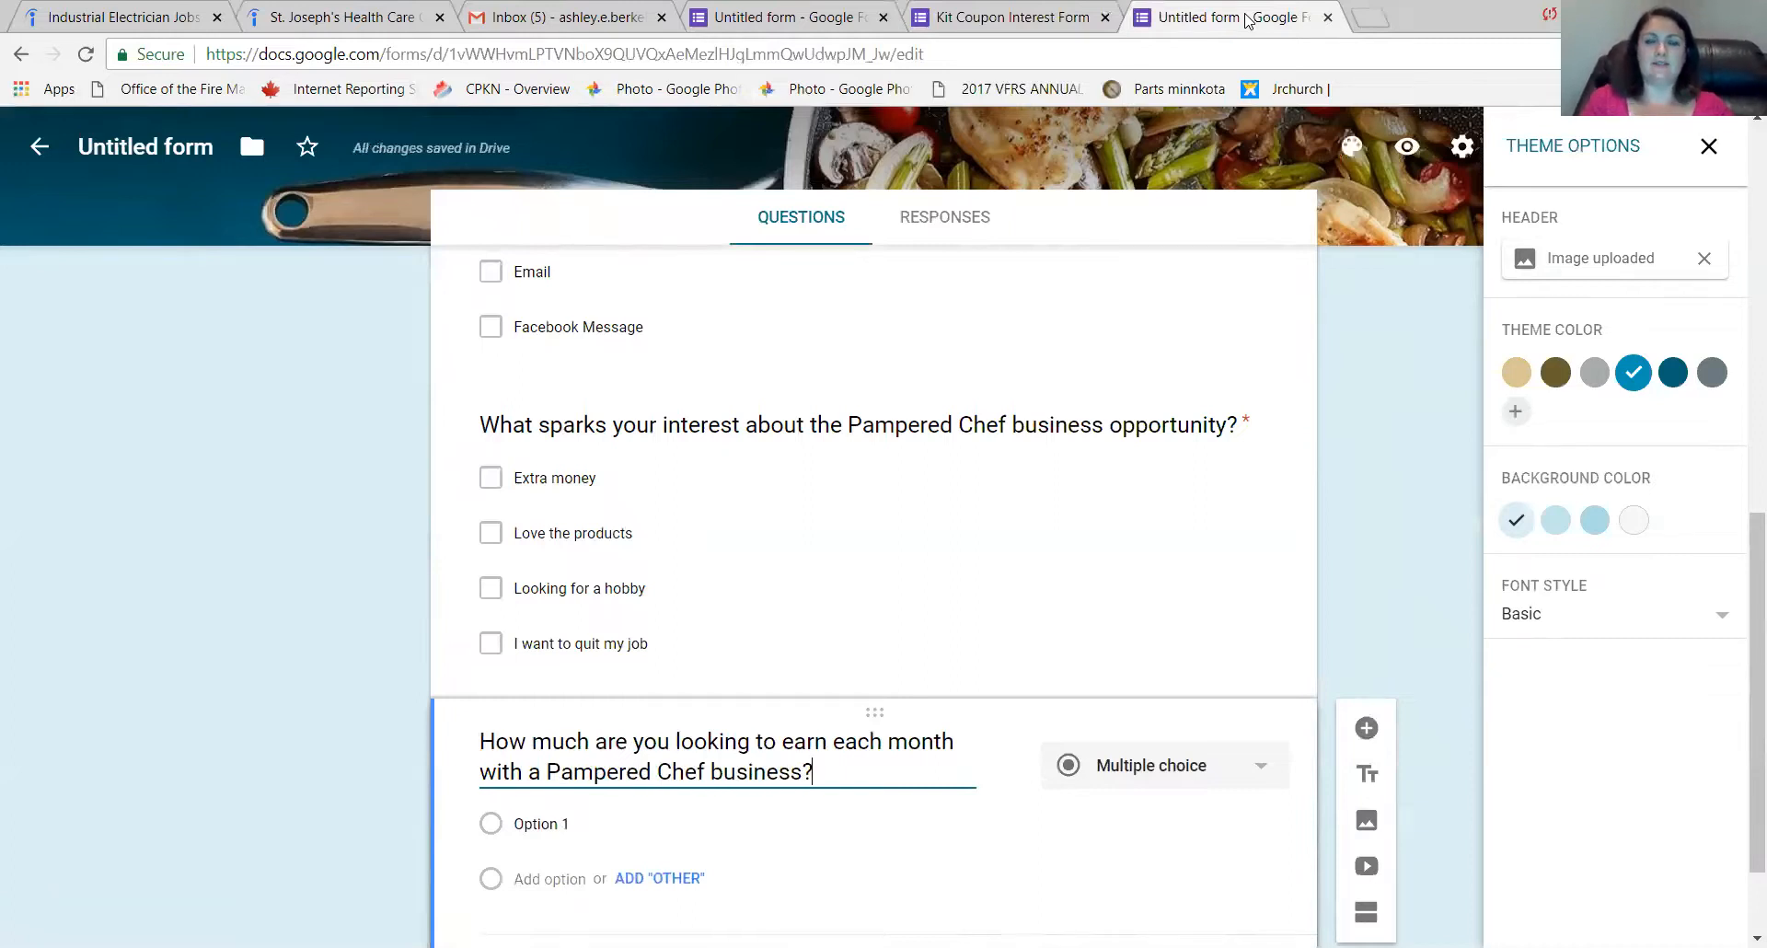
Enter "$500 or less (1 show a week or less)" as the monthly-earnings question's first option, consulting the existing form.
{"action": "left_click", "coordinate": [1087, 35]}
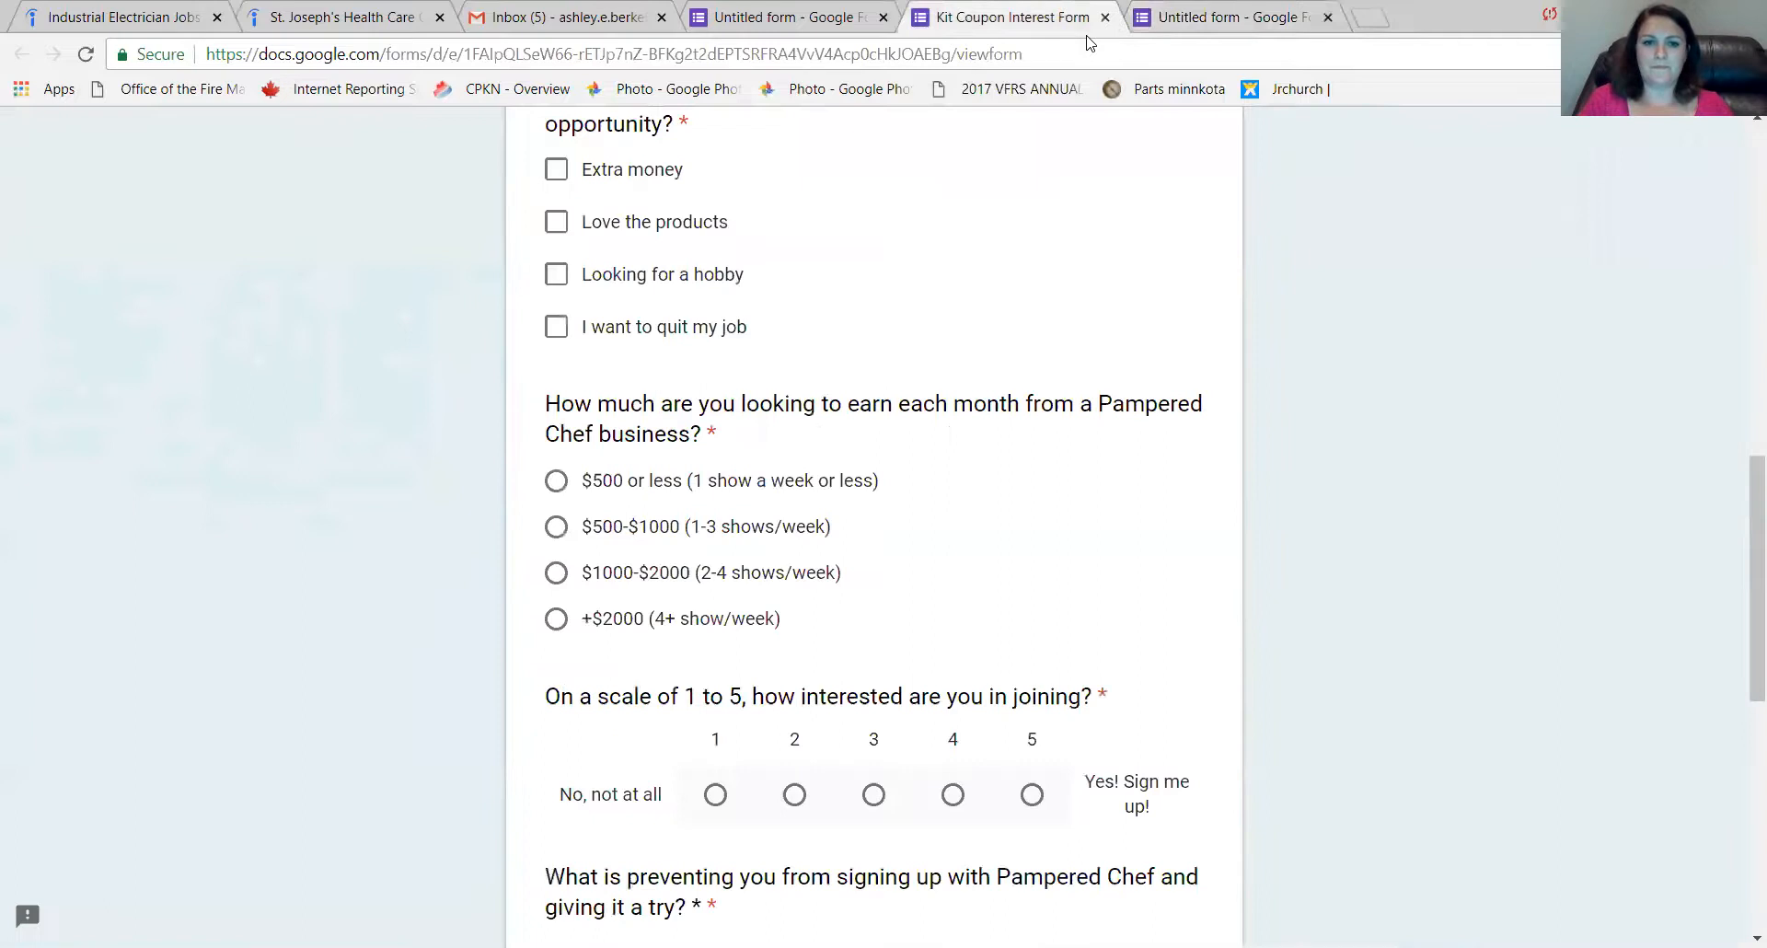
{"action": "left_click", "coordinate": [1224, 18]}
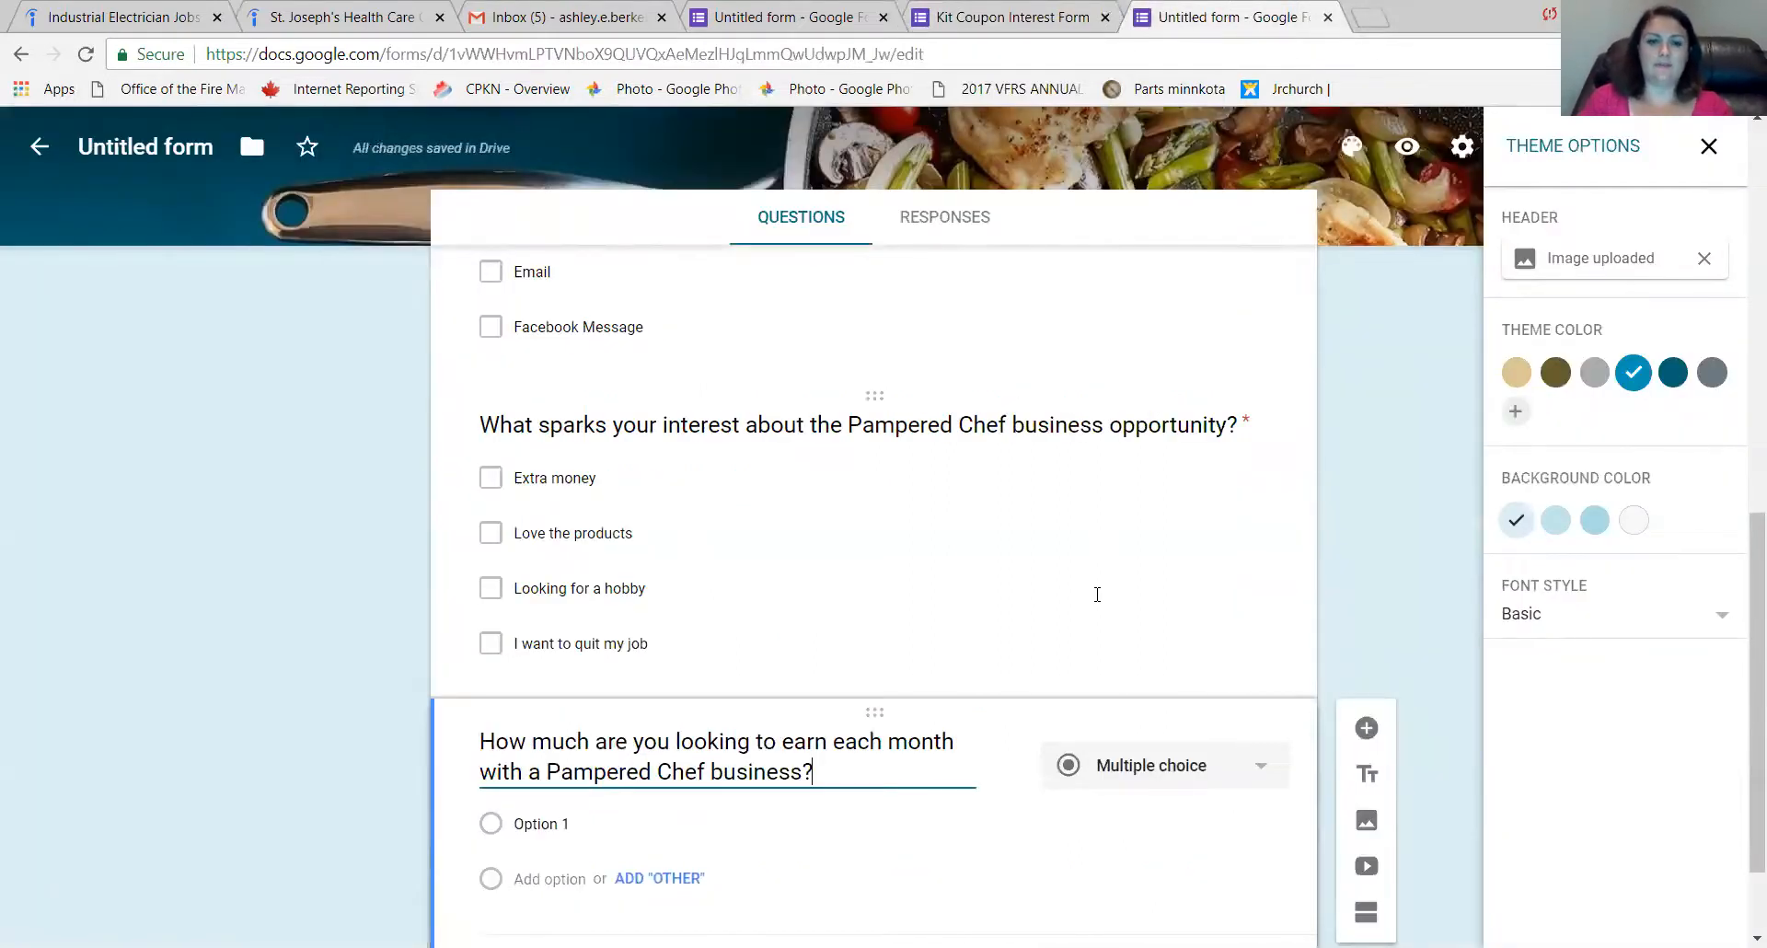
{"action": "left_click", "coordinate": [539, 828]}
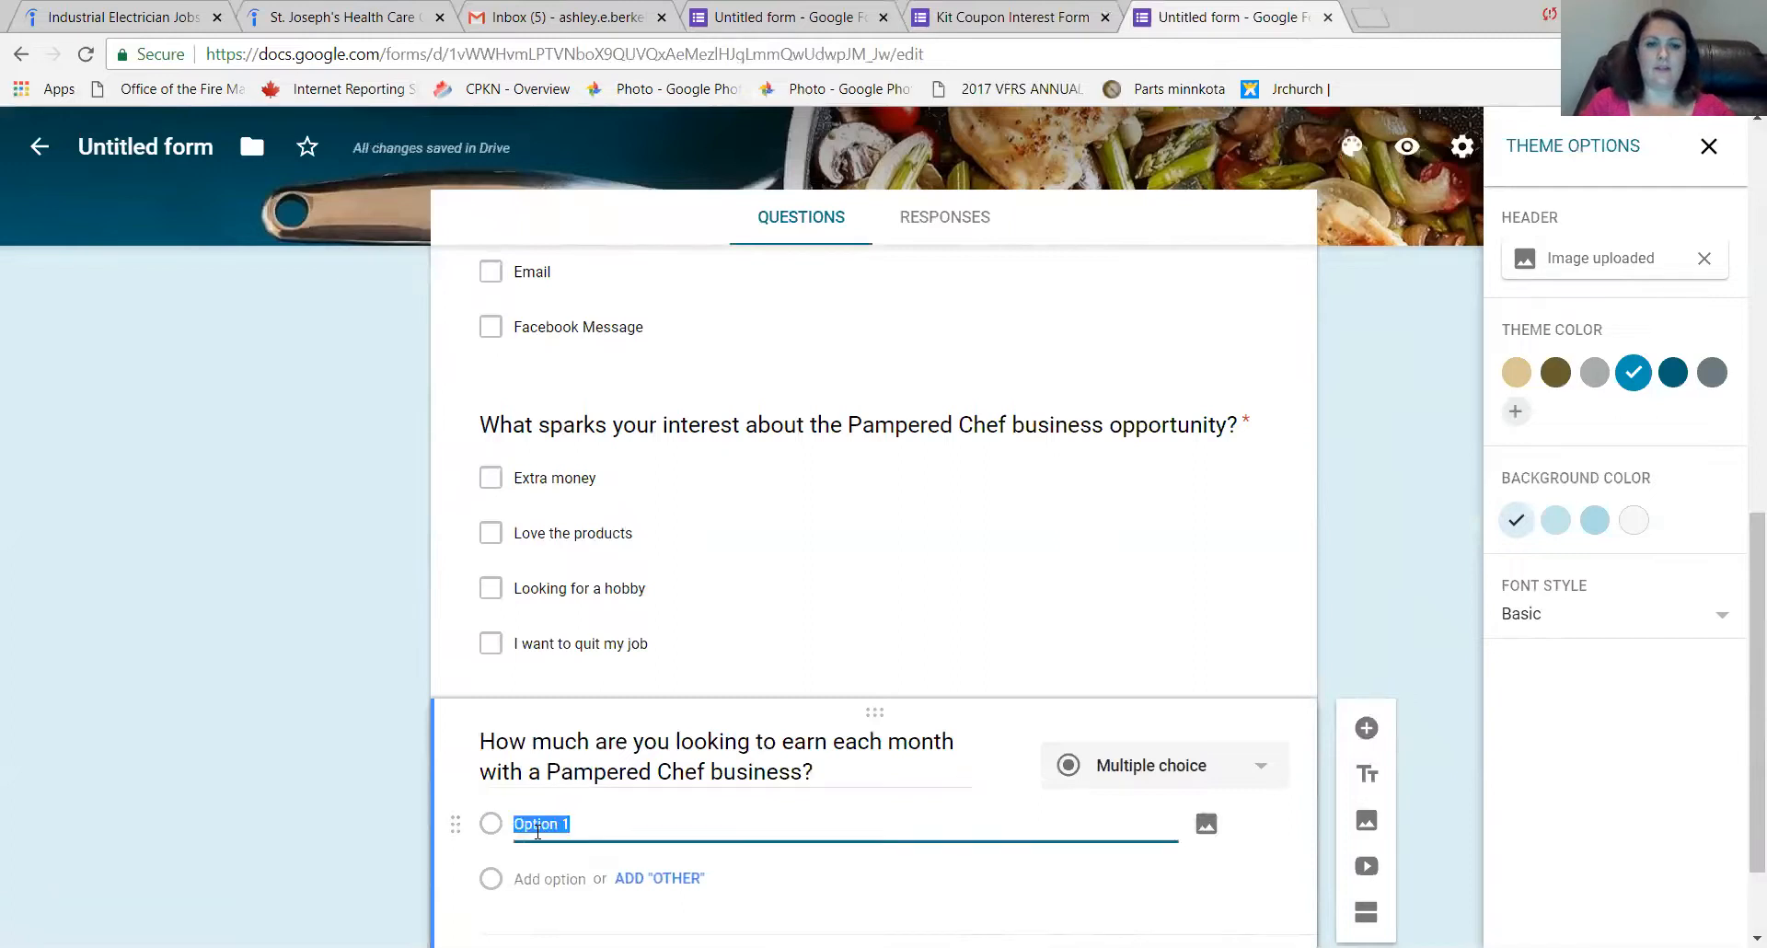
{"action": "type", "text": "$"}
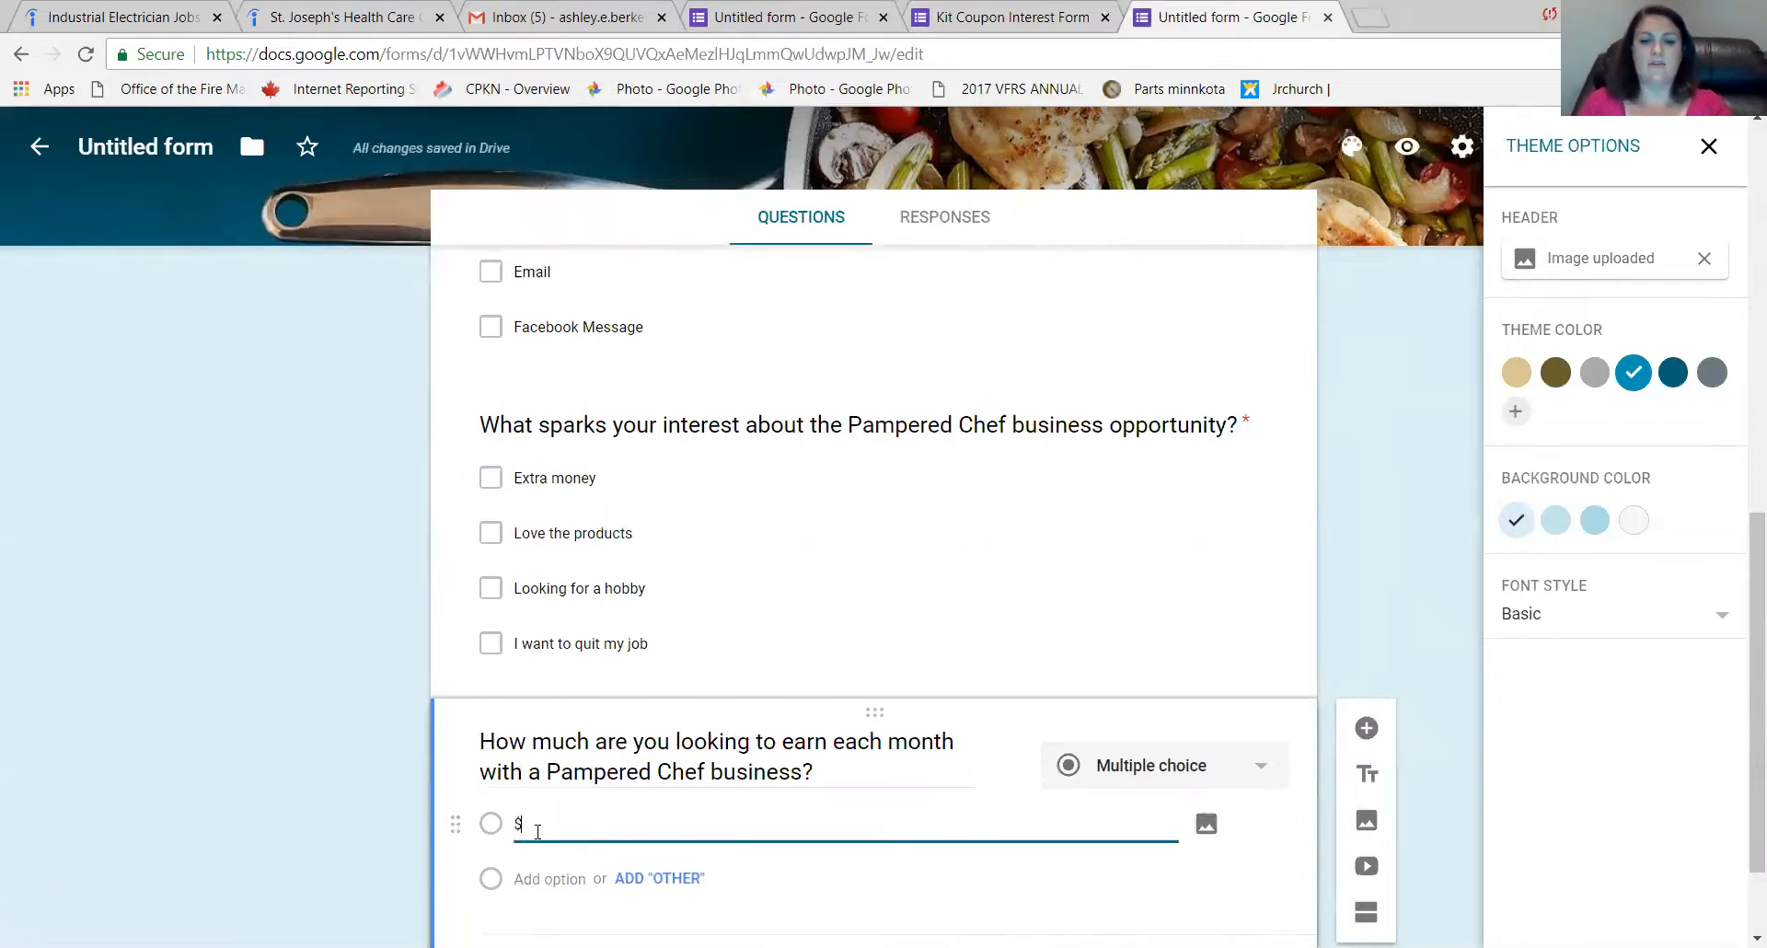
{"action": "type", "text": "500 of le"}
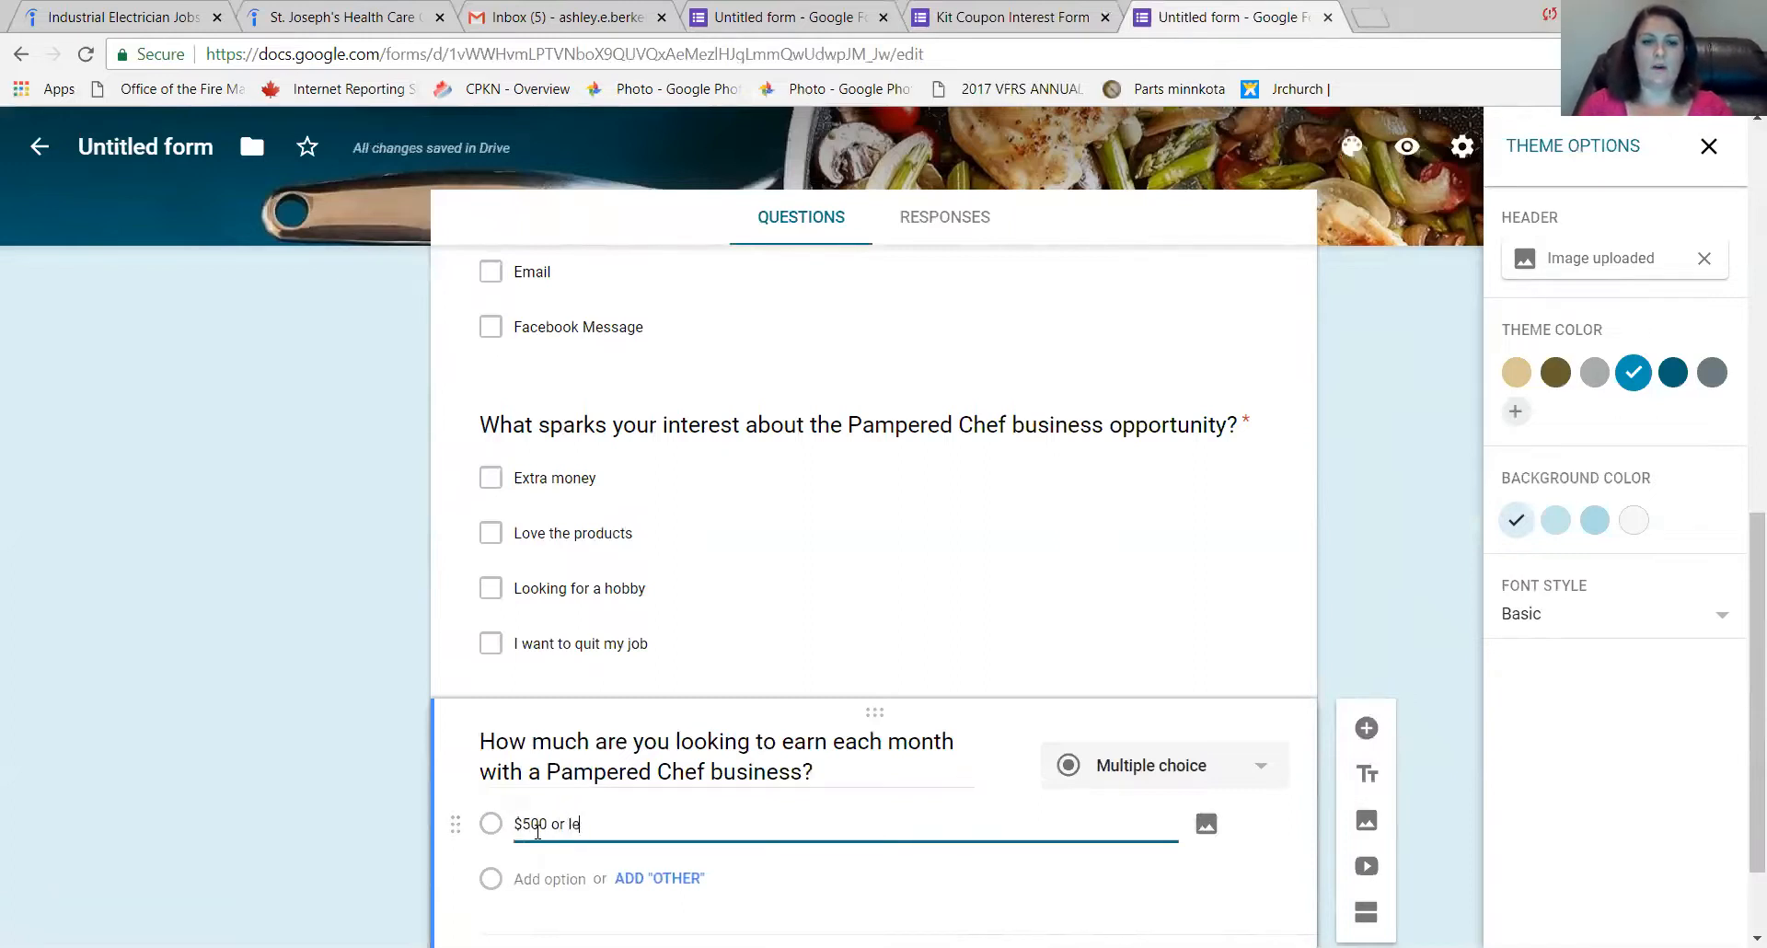
{"action": "type", "text": "ss (1"}
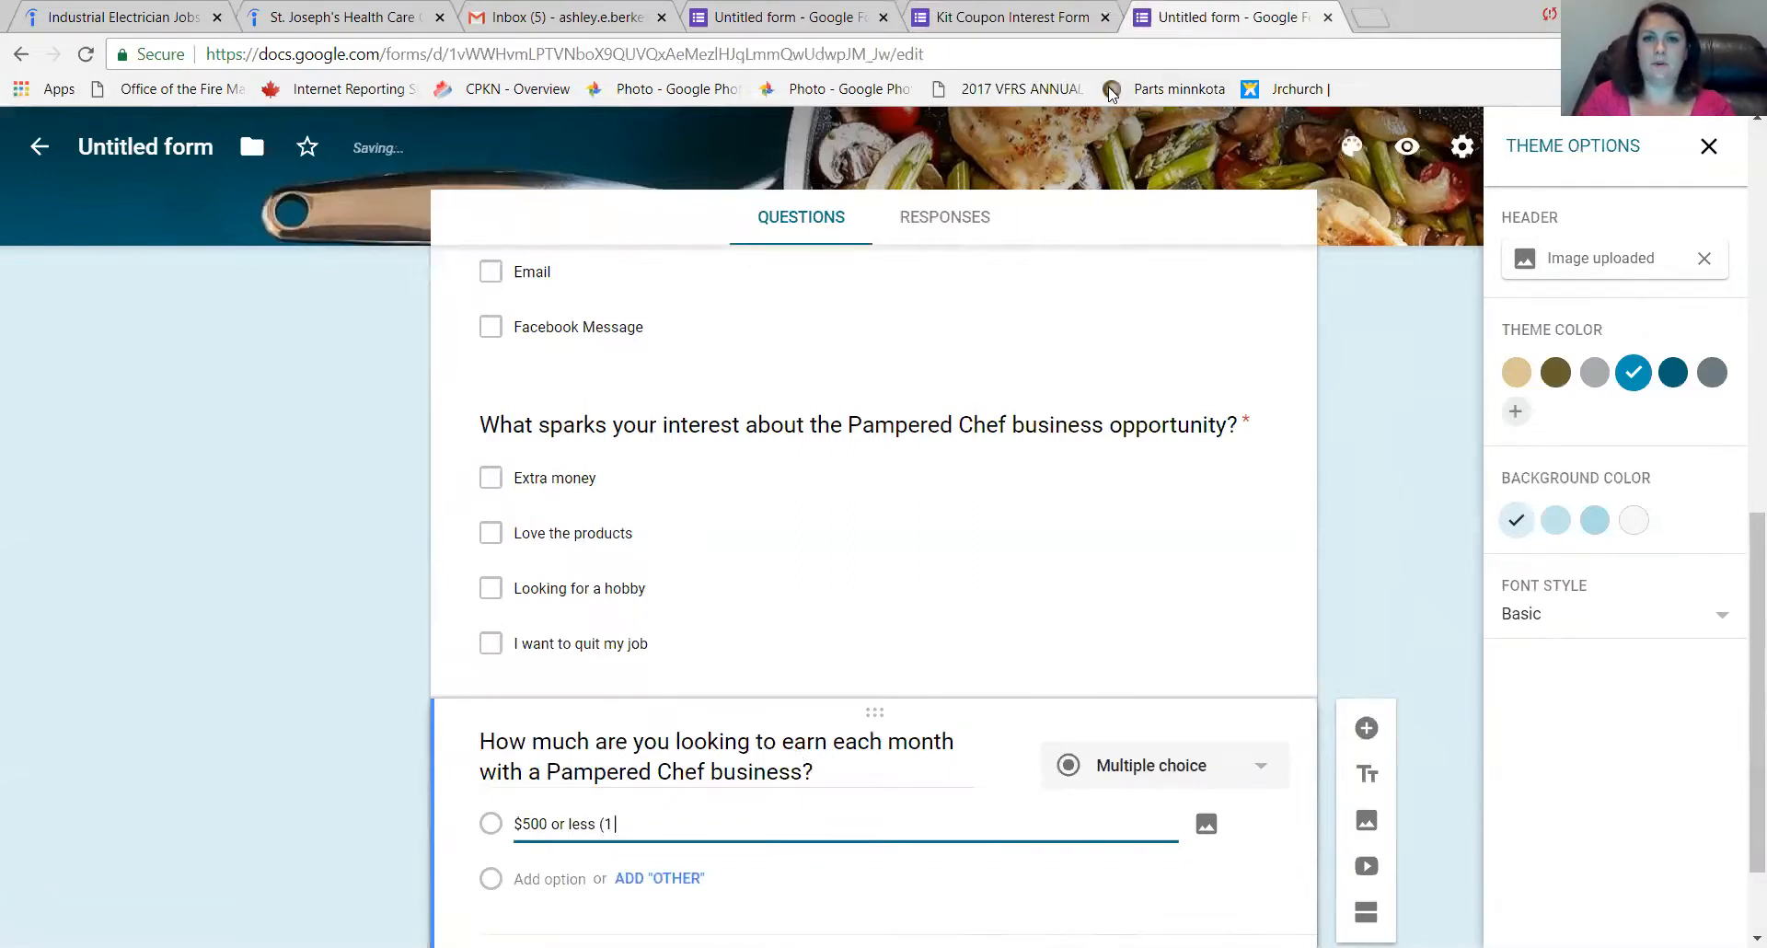
{"action": "key", "text": "ctrl+shift+Tab"}
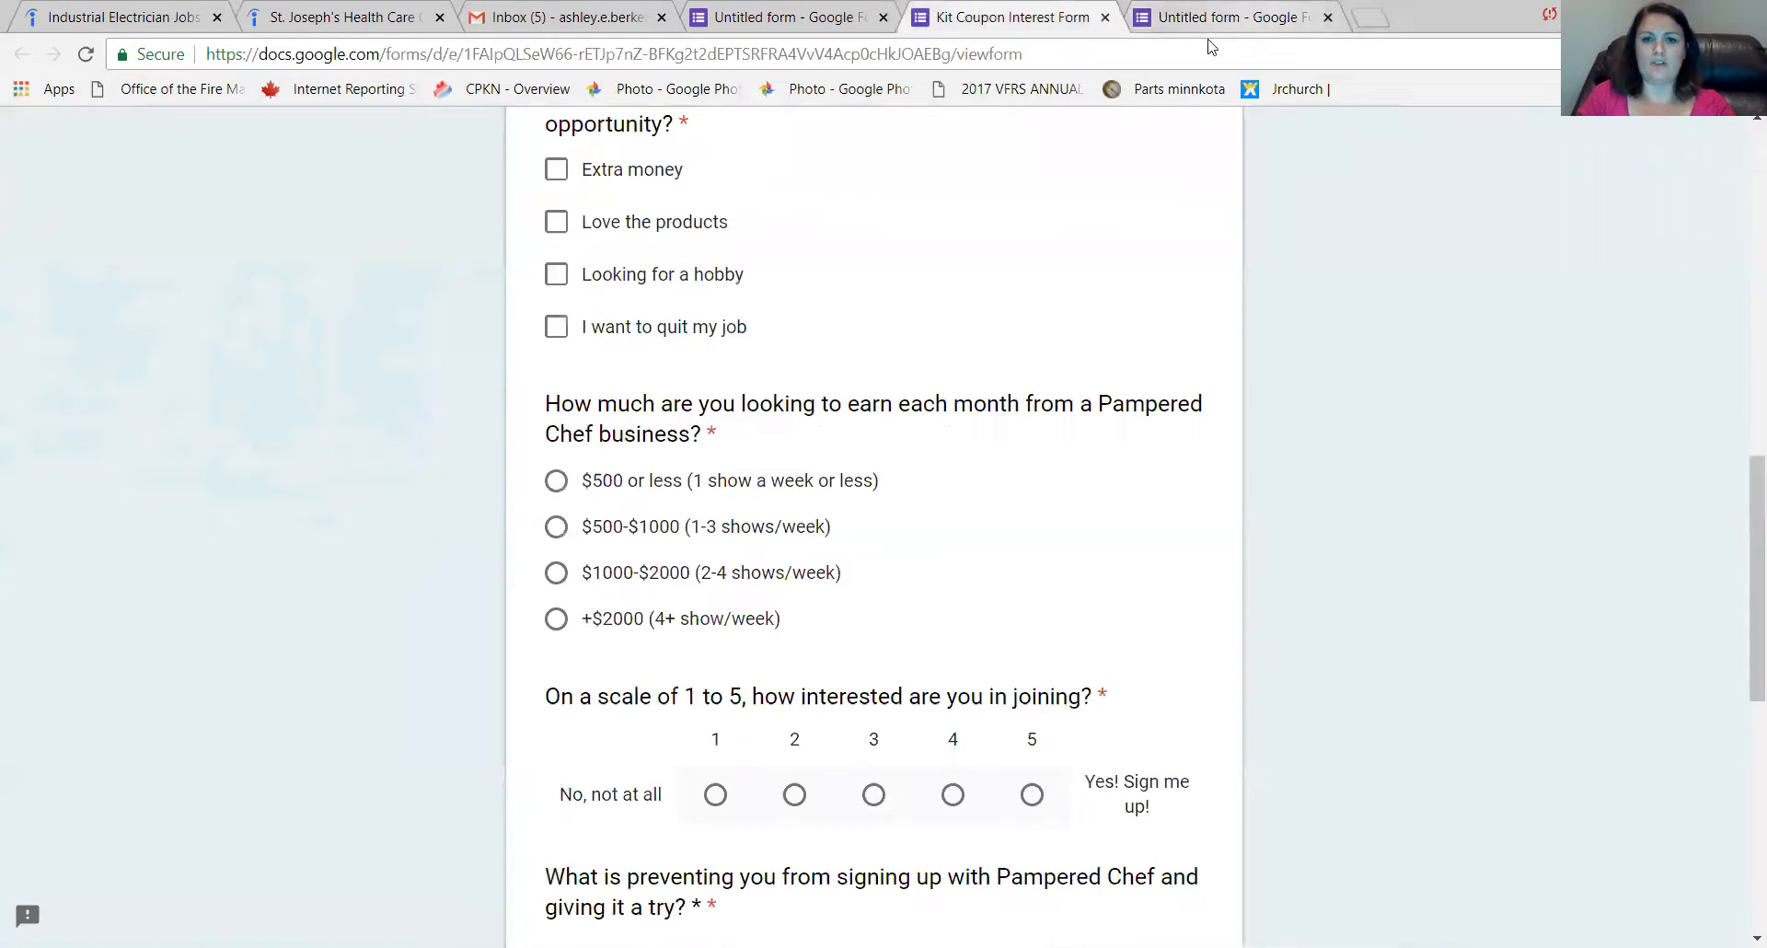
{"action": "left_click", "coordinate": [1251, 19]}
{"action": "type", "text": "sh"}
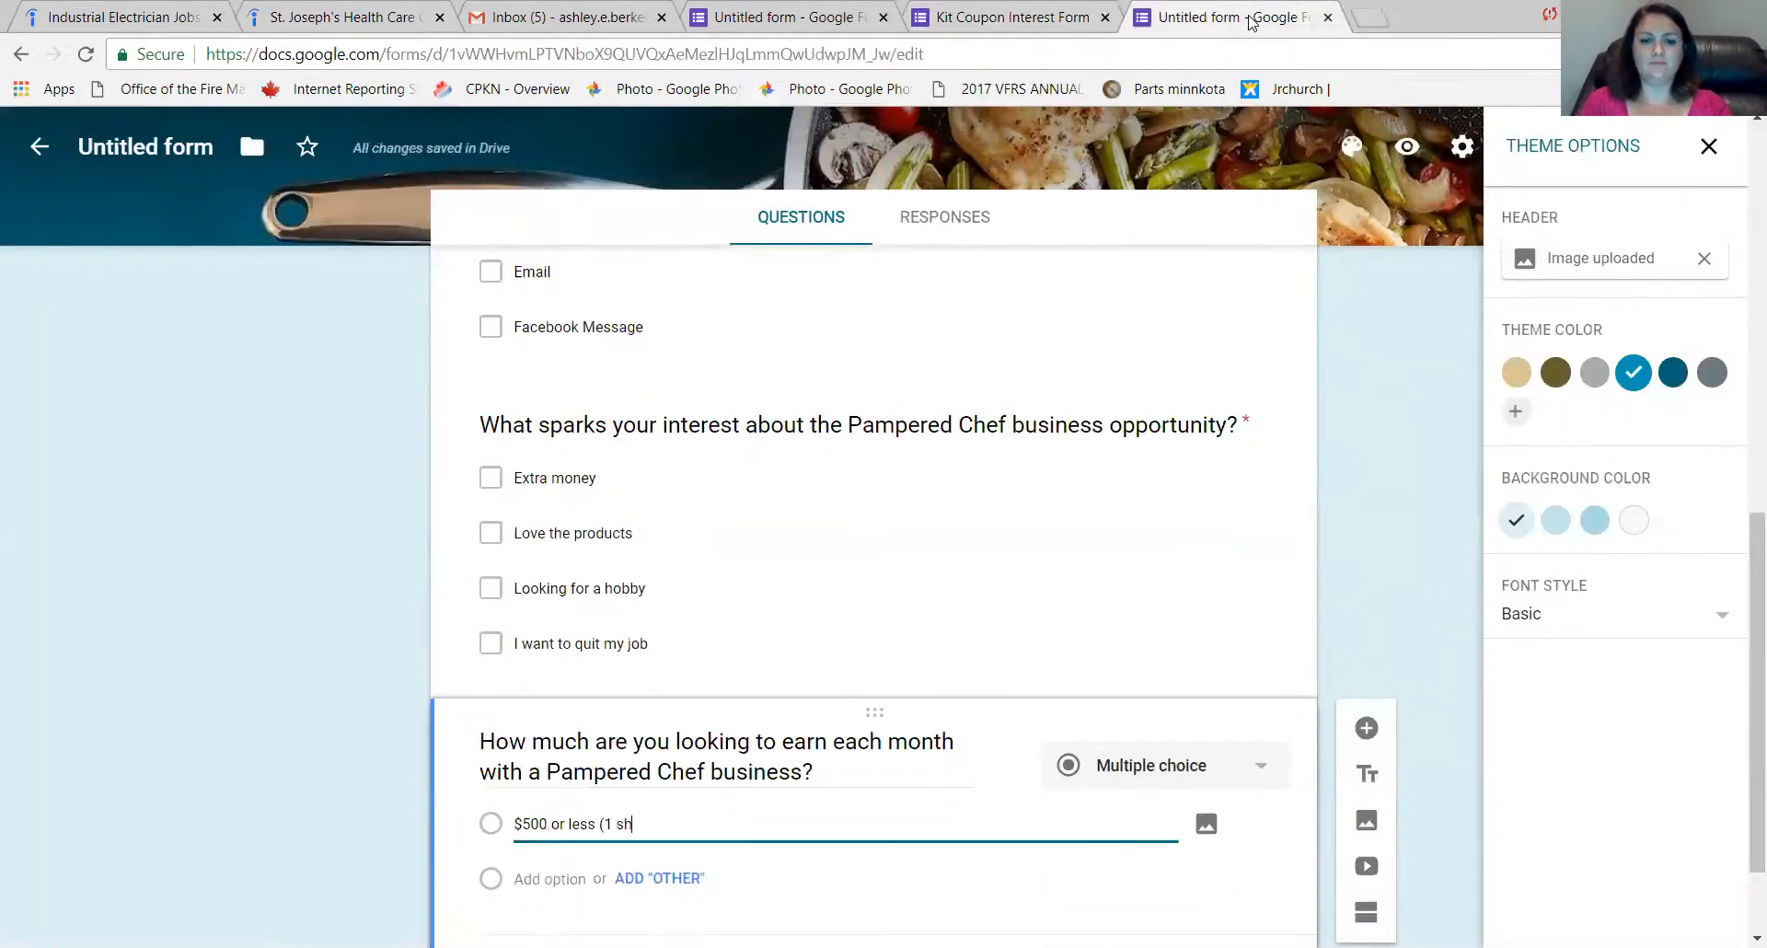
{"action": "type", "text": "ow a week or less)"}
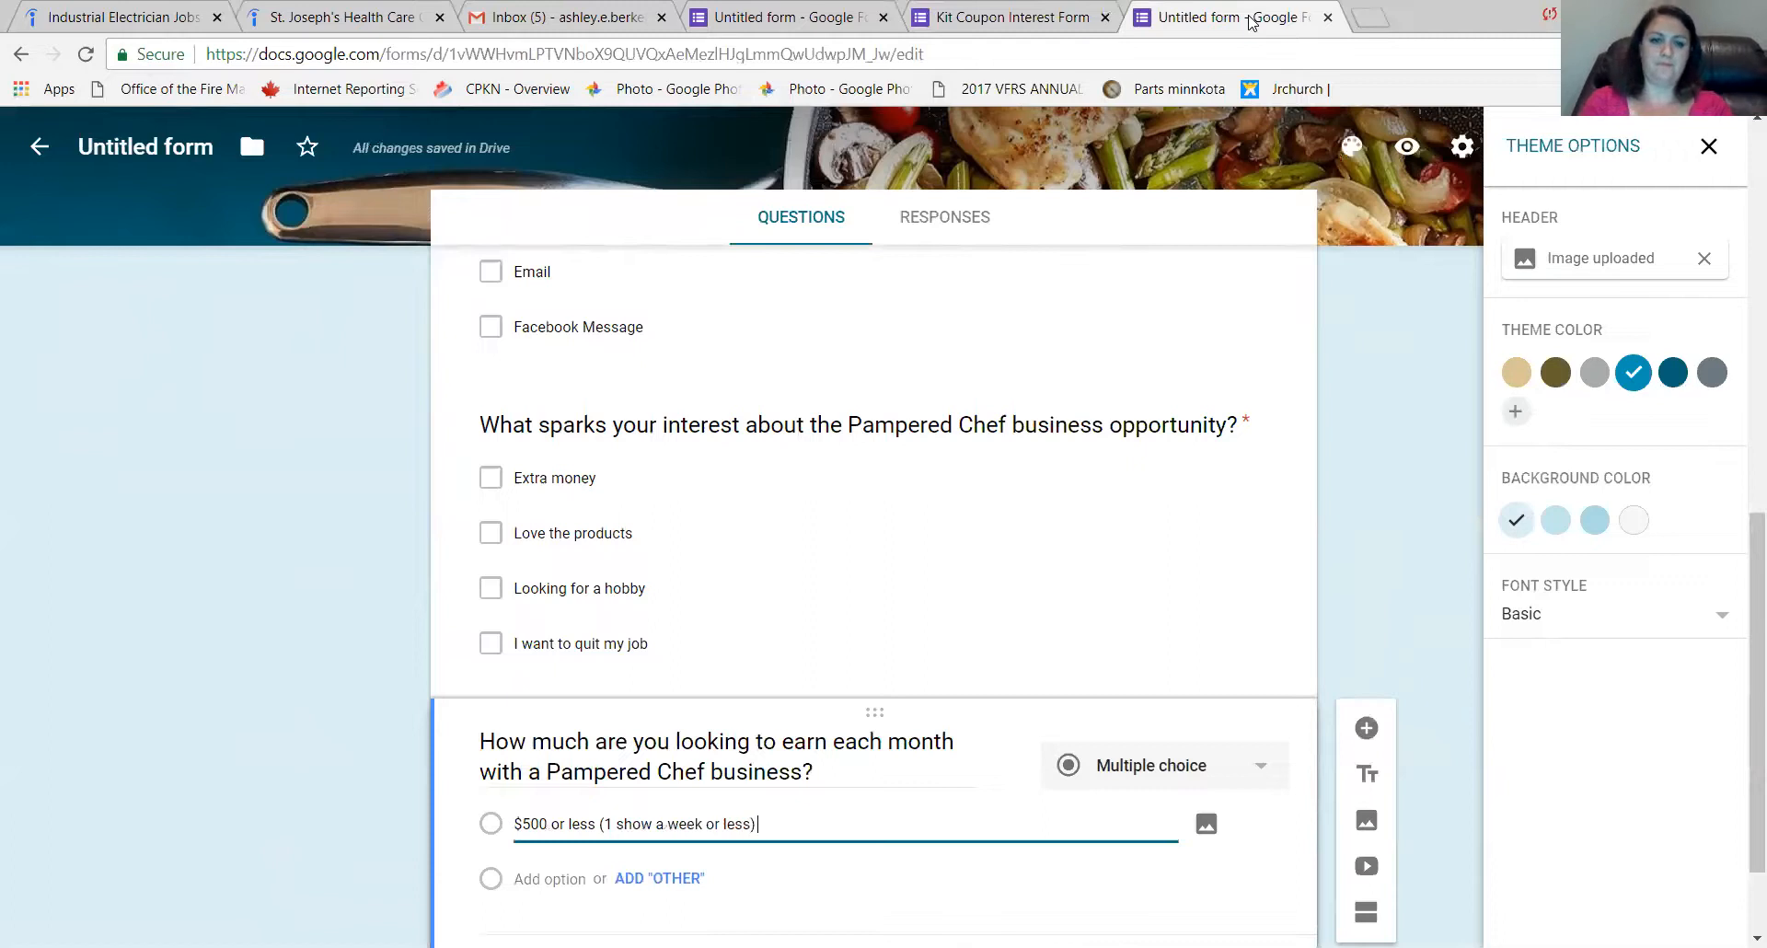
{"action": "key", "text": "Return"}
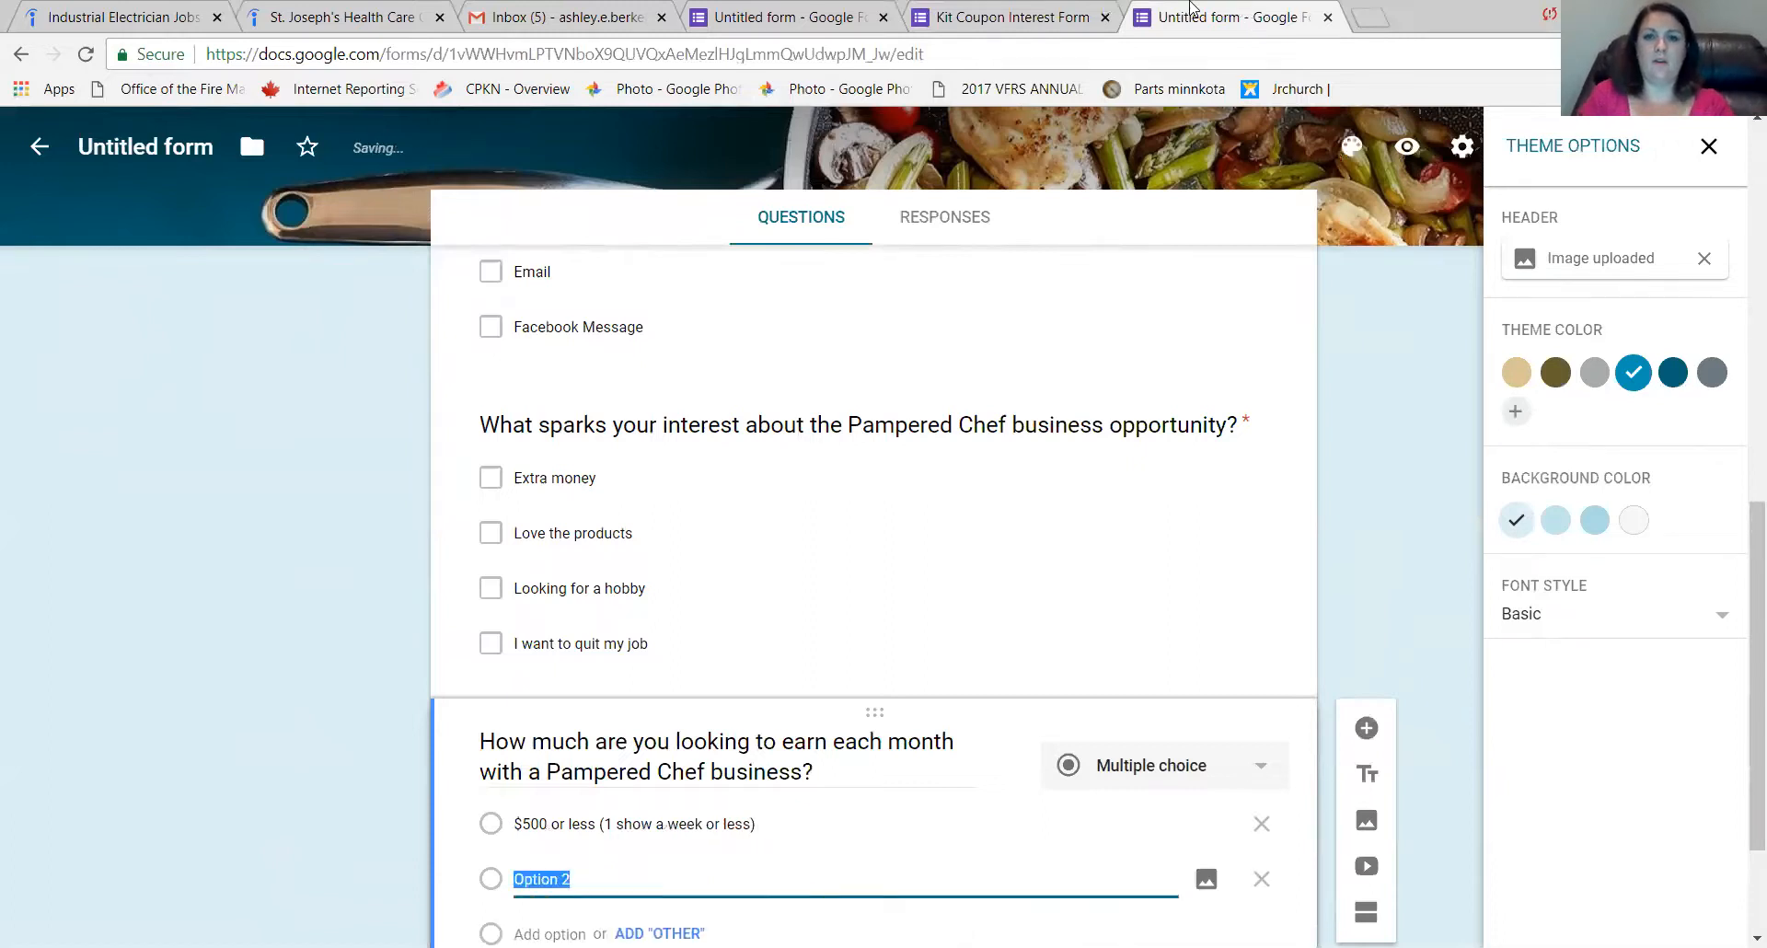
Enter "$500 - $1000 (1-3 shows/week" as the monthly-earnings question's second option, consulting the existing form.
{"action": "key", "text": "ctrl+shift+Tab"}
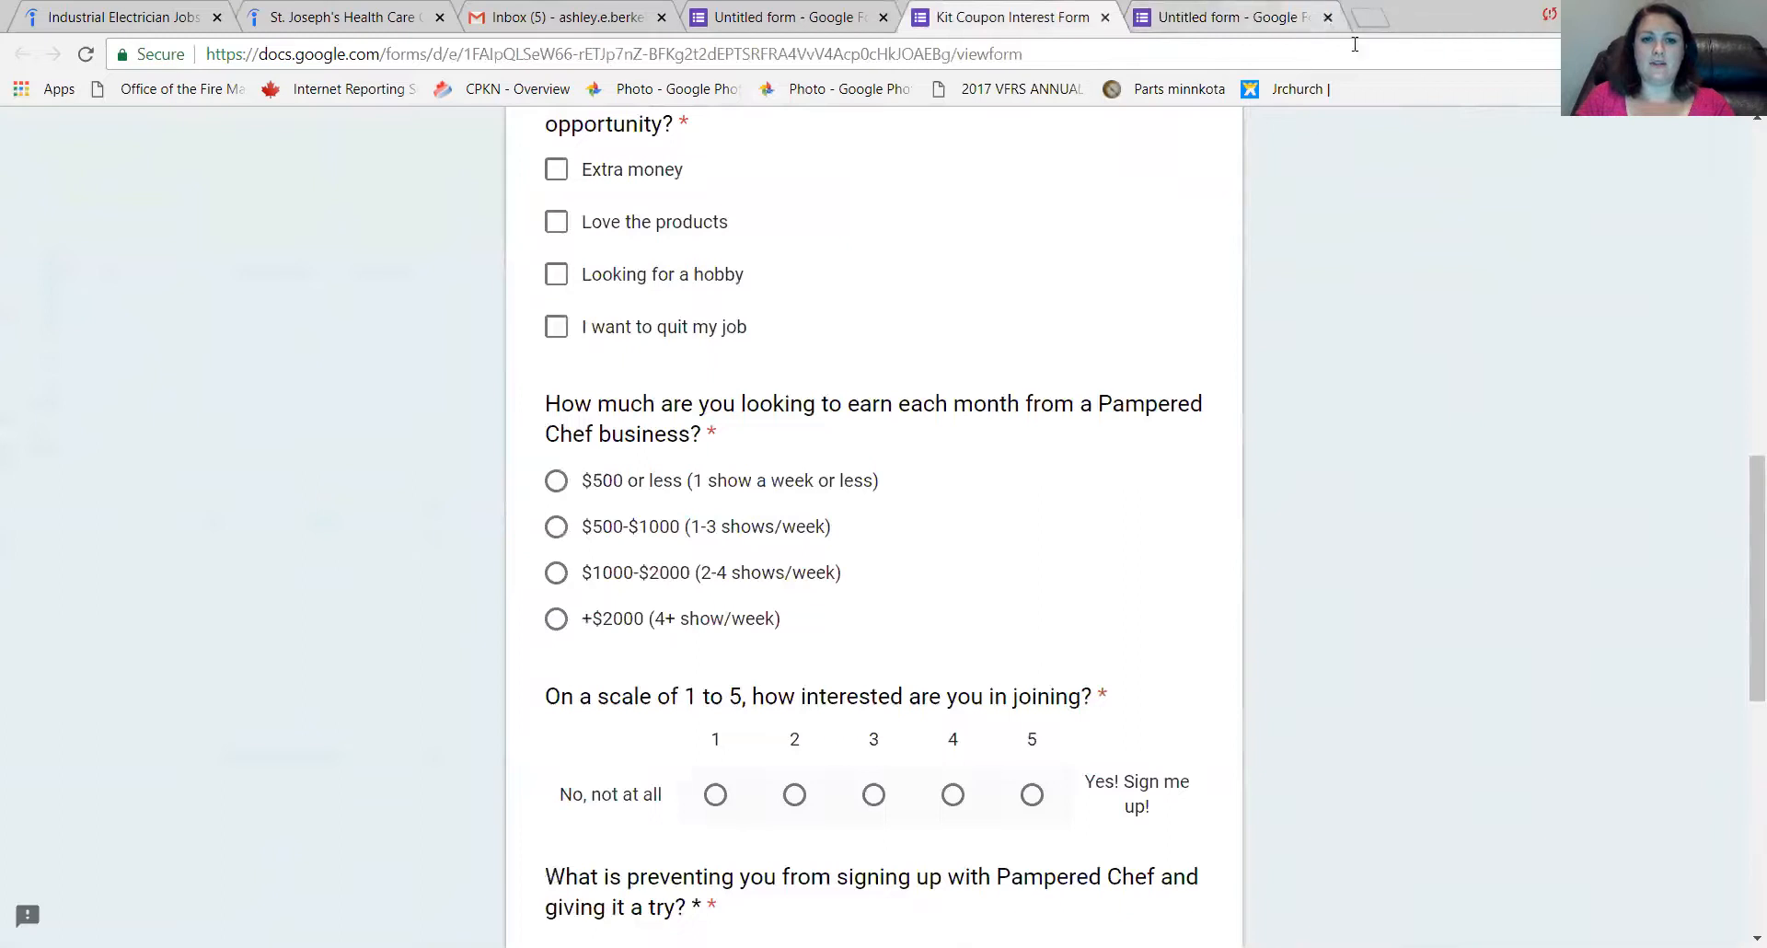
{"action": "left_click", "coordinate": [1249, 22]}
{"action": "type", "text": "$500 - $1000 ("}
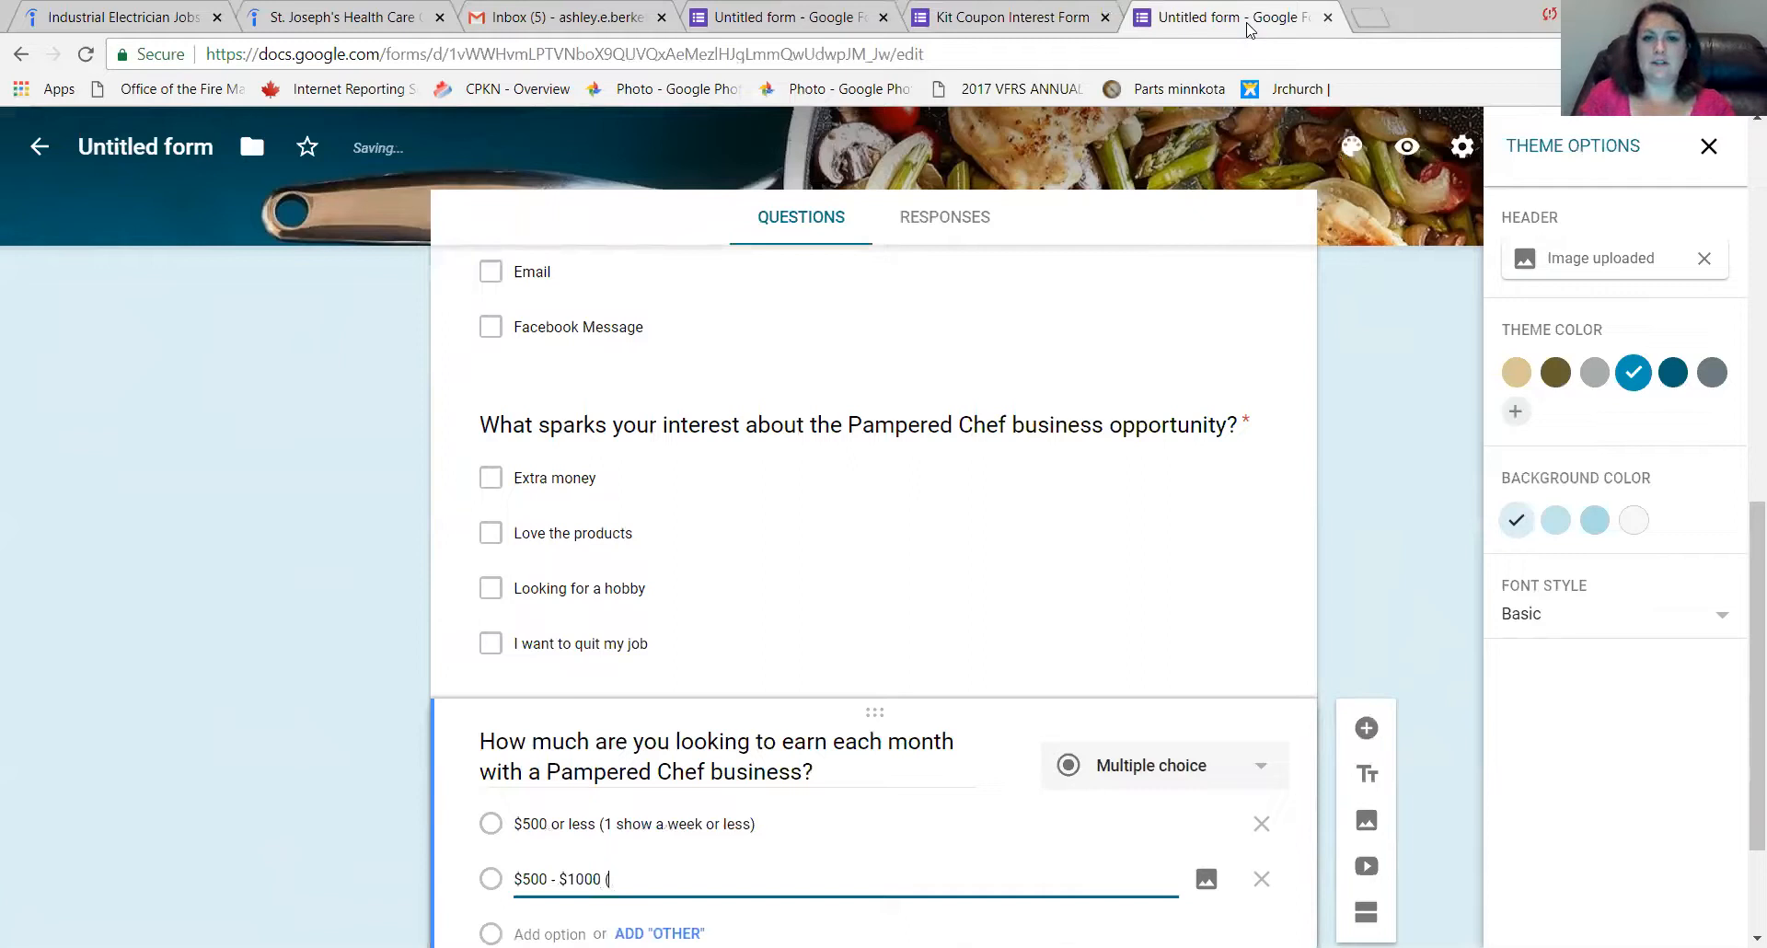
{"action": "key", "text": "ctrl+shift+Tab"}
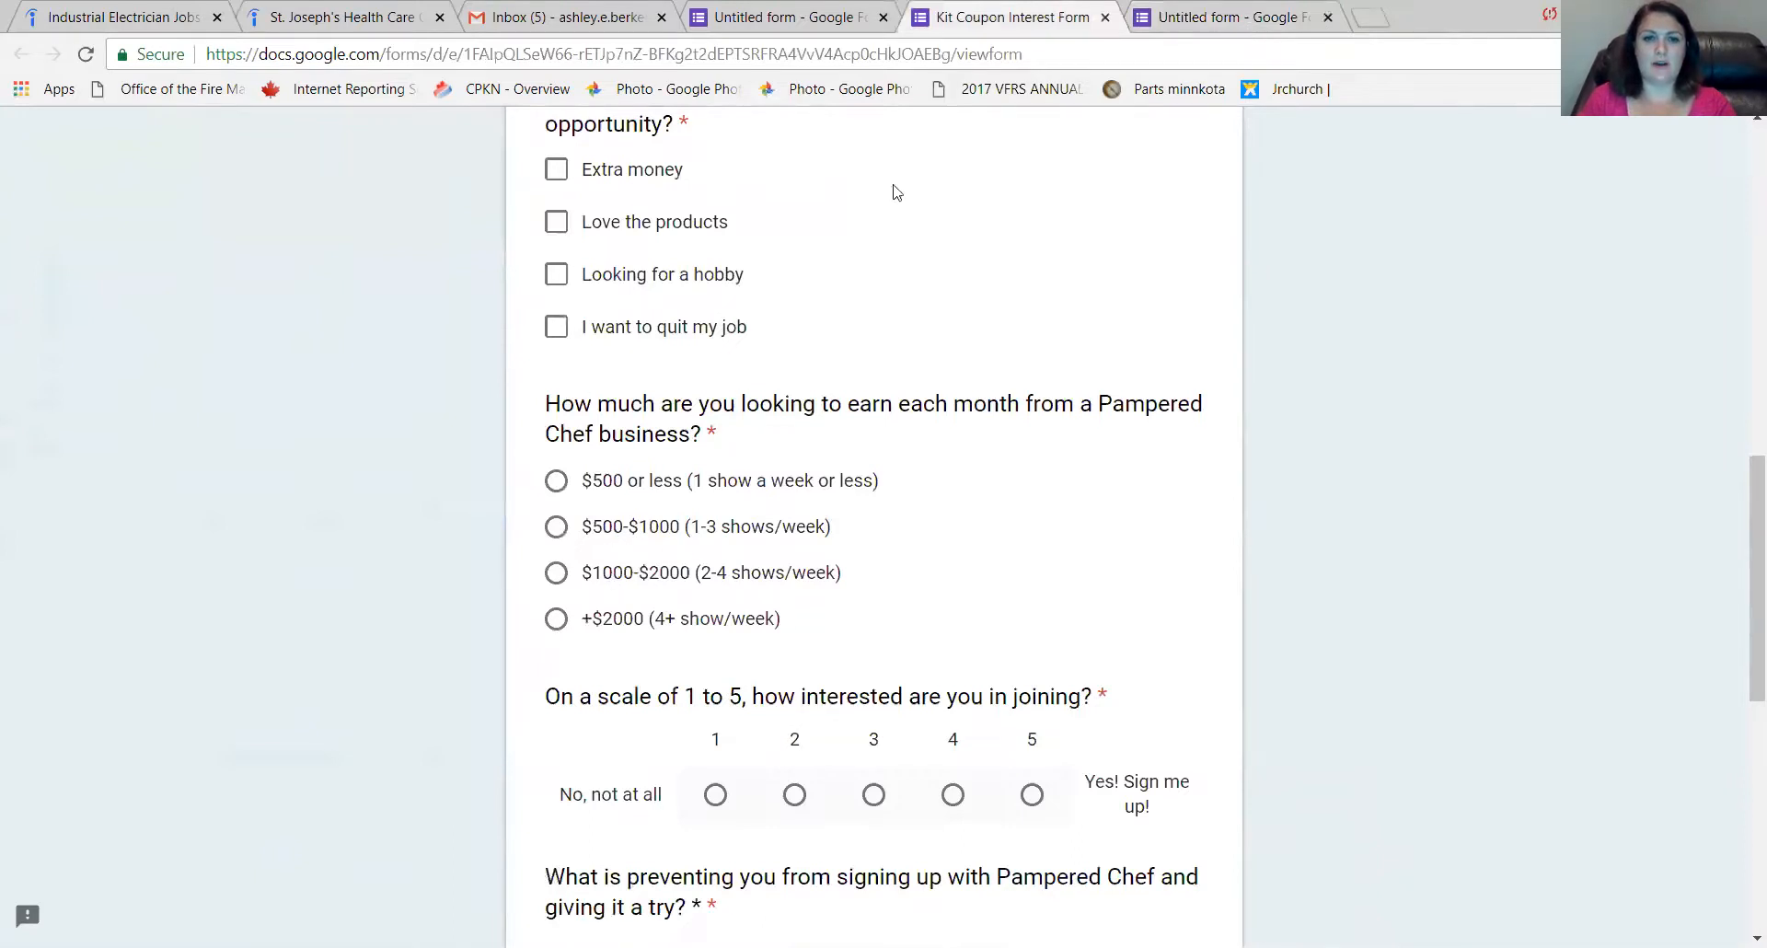
{"action": "key", "text": "ctrl+Tab"}
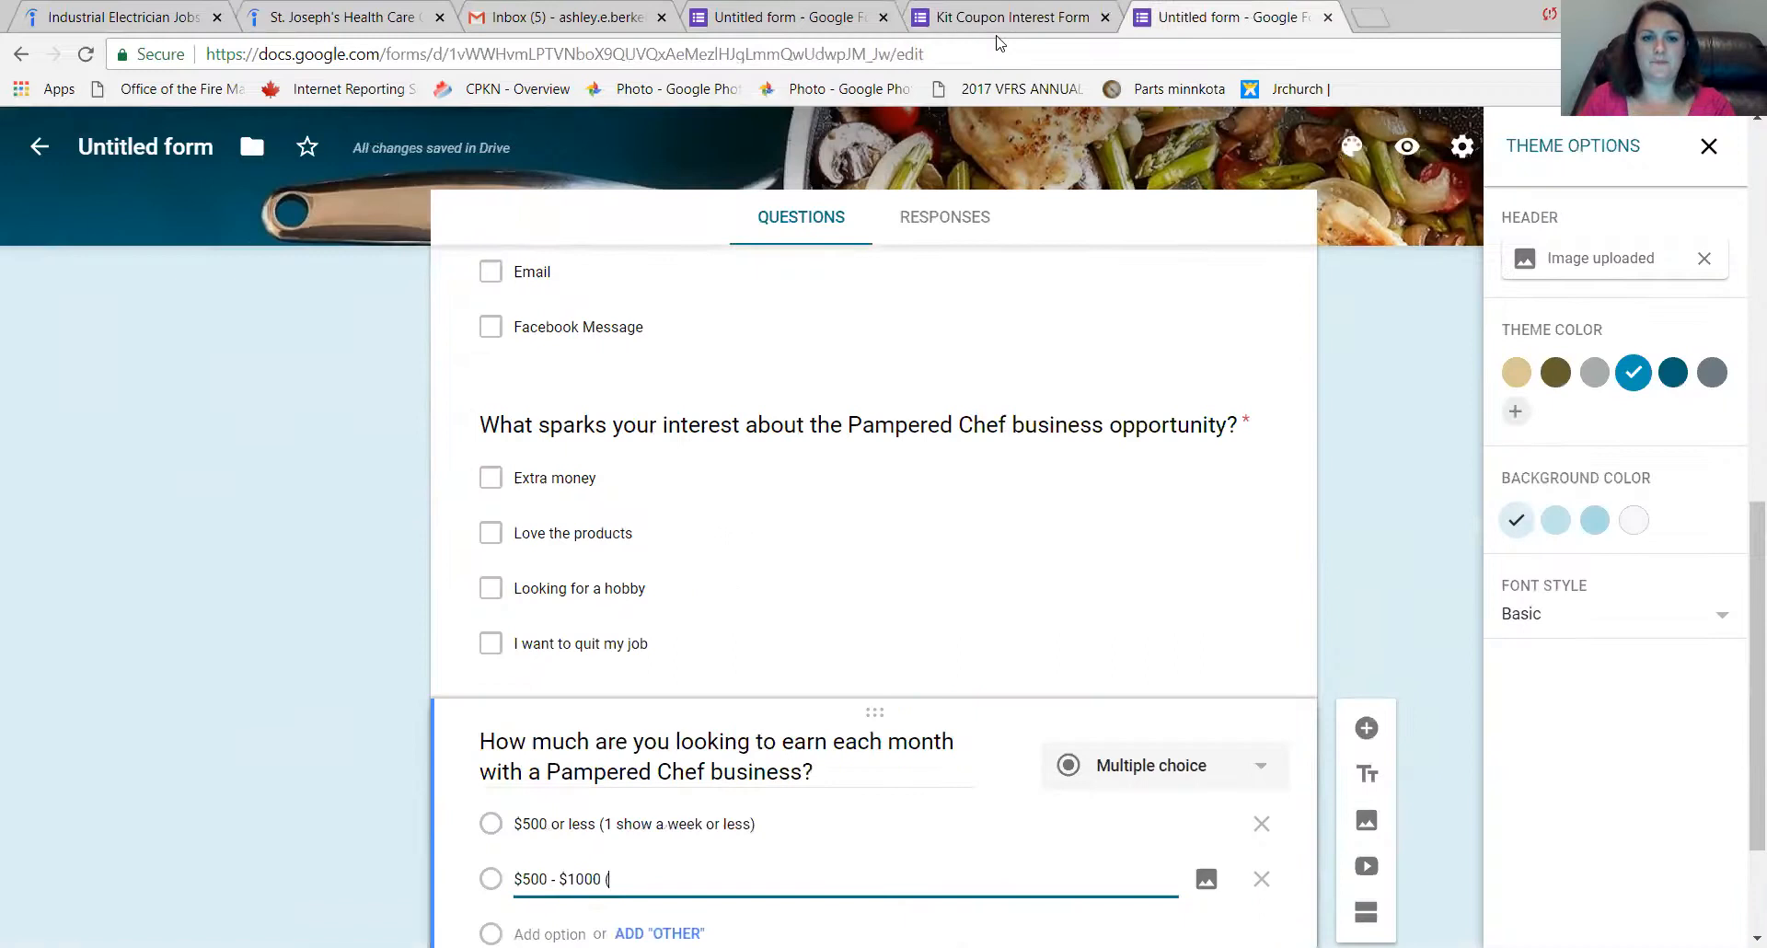
{"action": "type", "text": "3"}
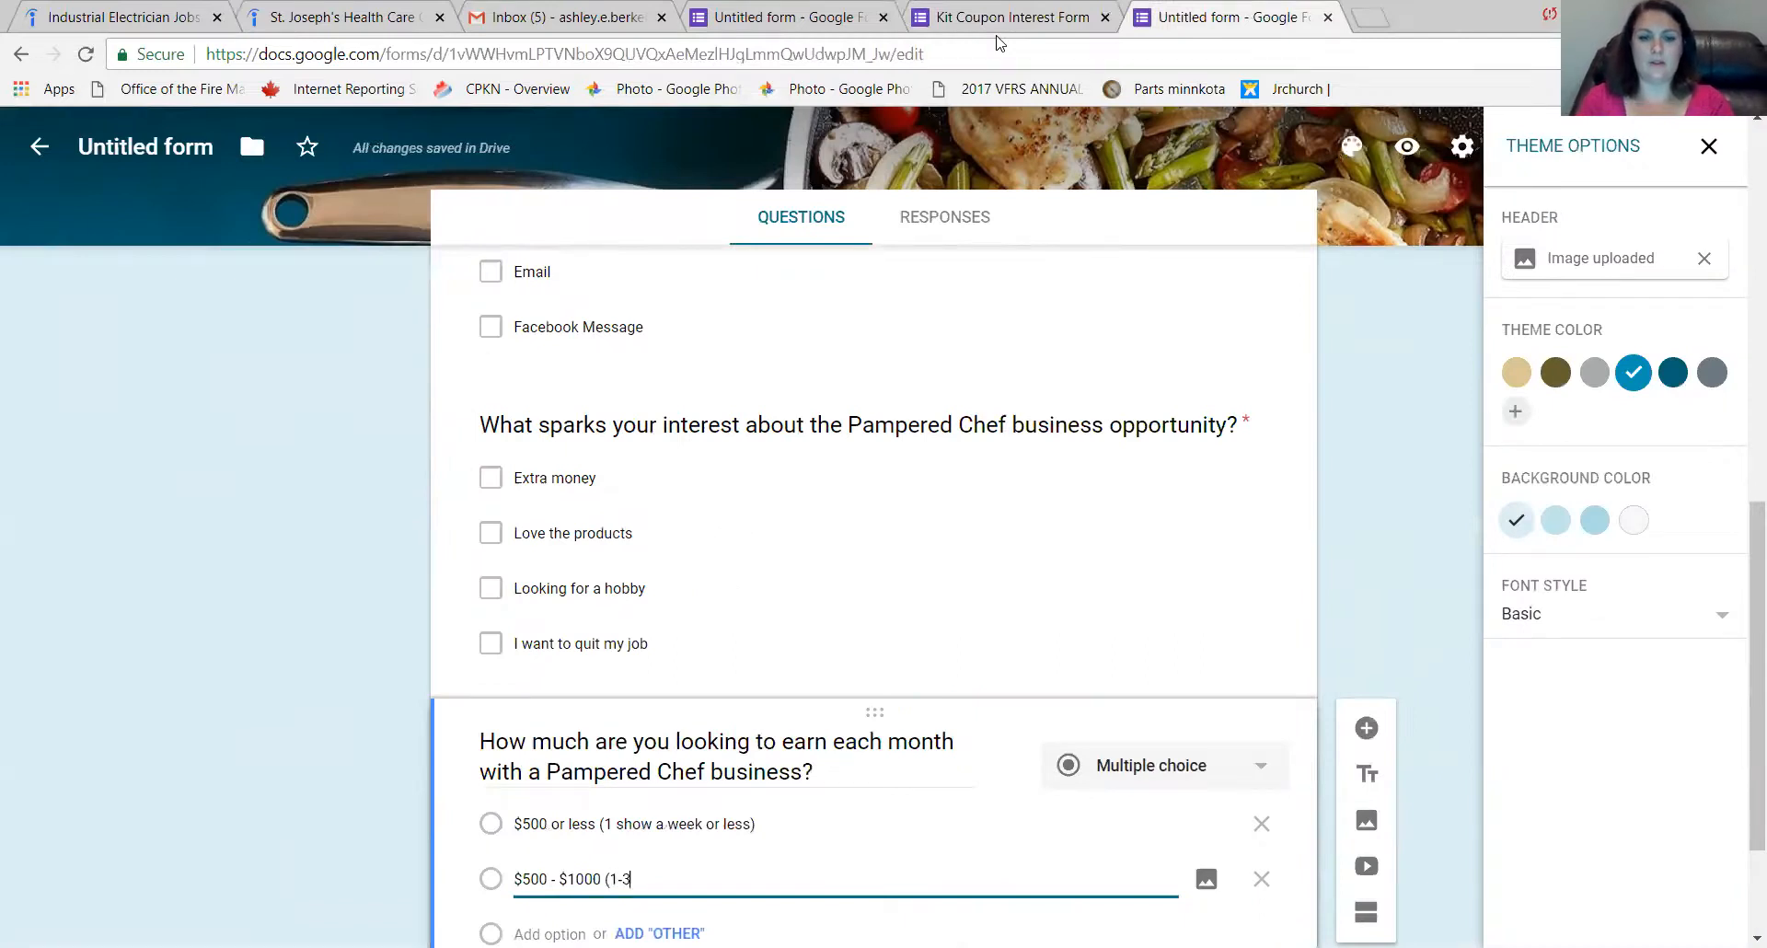
{"action": "type", "text": " shows/week"}
{"action": "key", "text": "Return"}
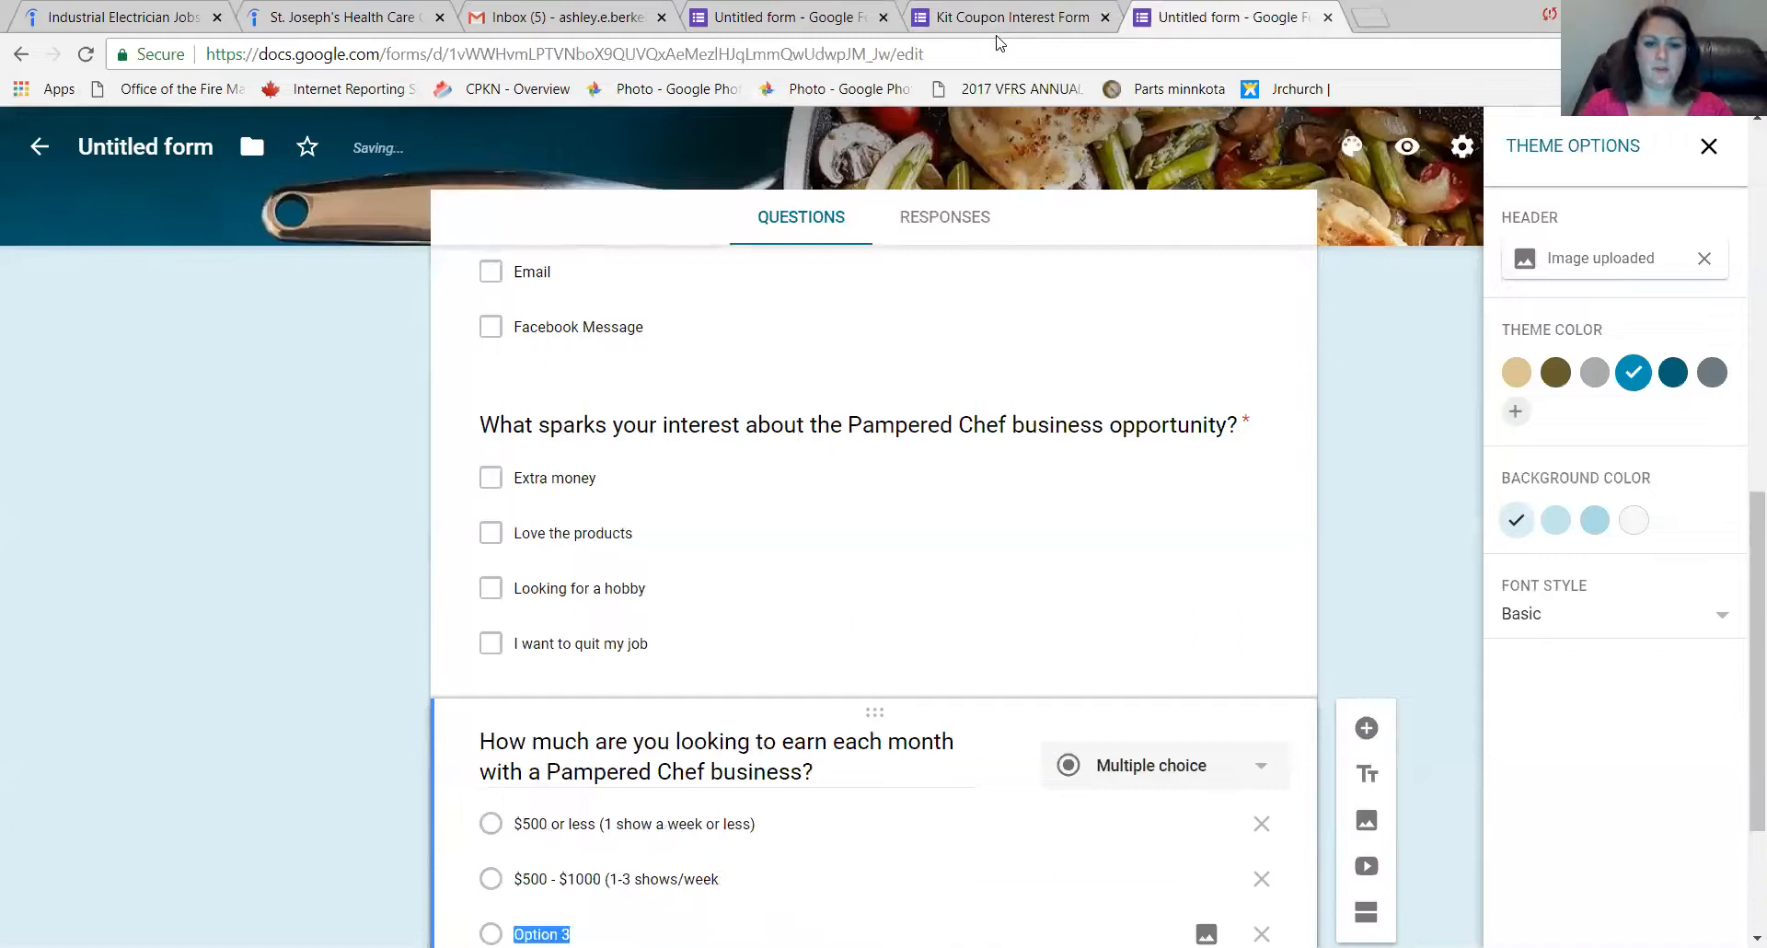
Enter "$1000 - $2000 (2-4 shows/week)" as the monthly-earnings question's third option, consulting the existing form.
{"action": "type", "text": "$100"}
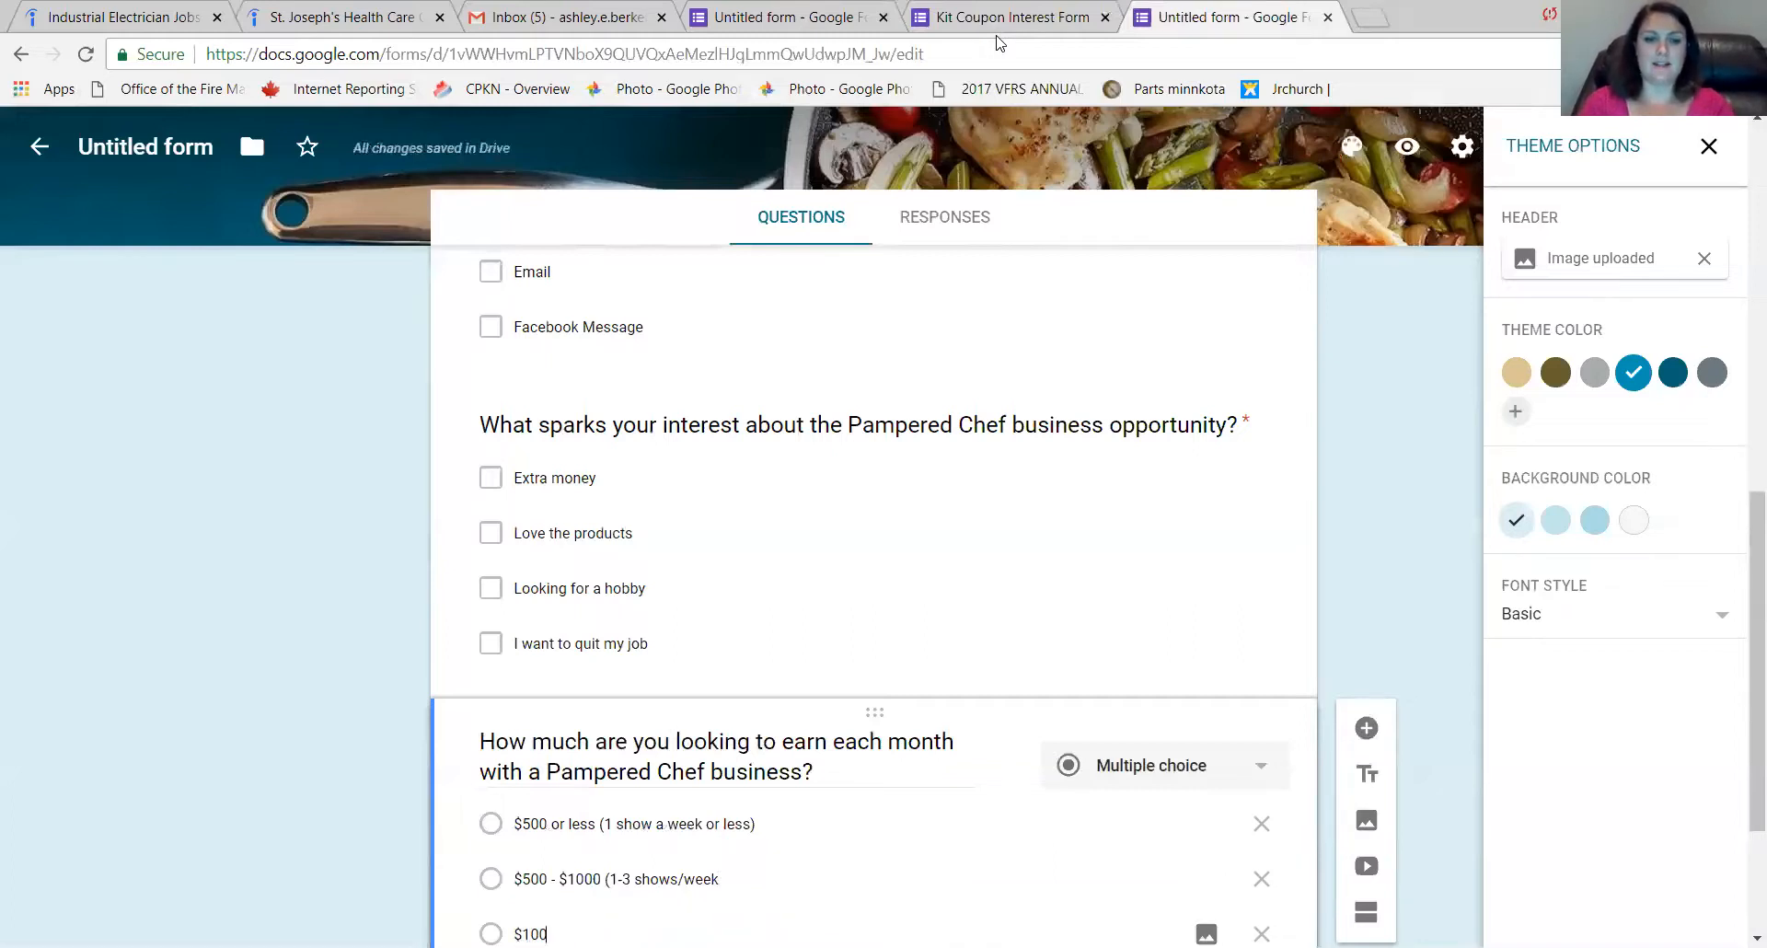
{"action": "type", "text": "0 - "}
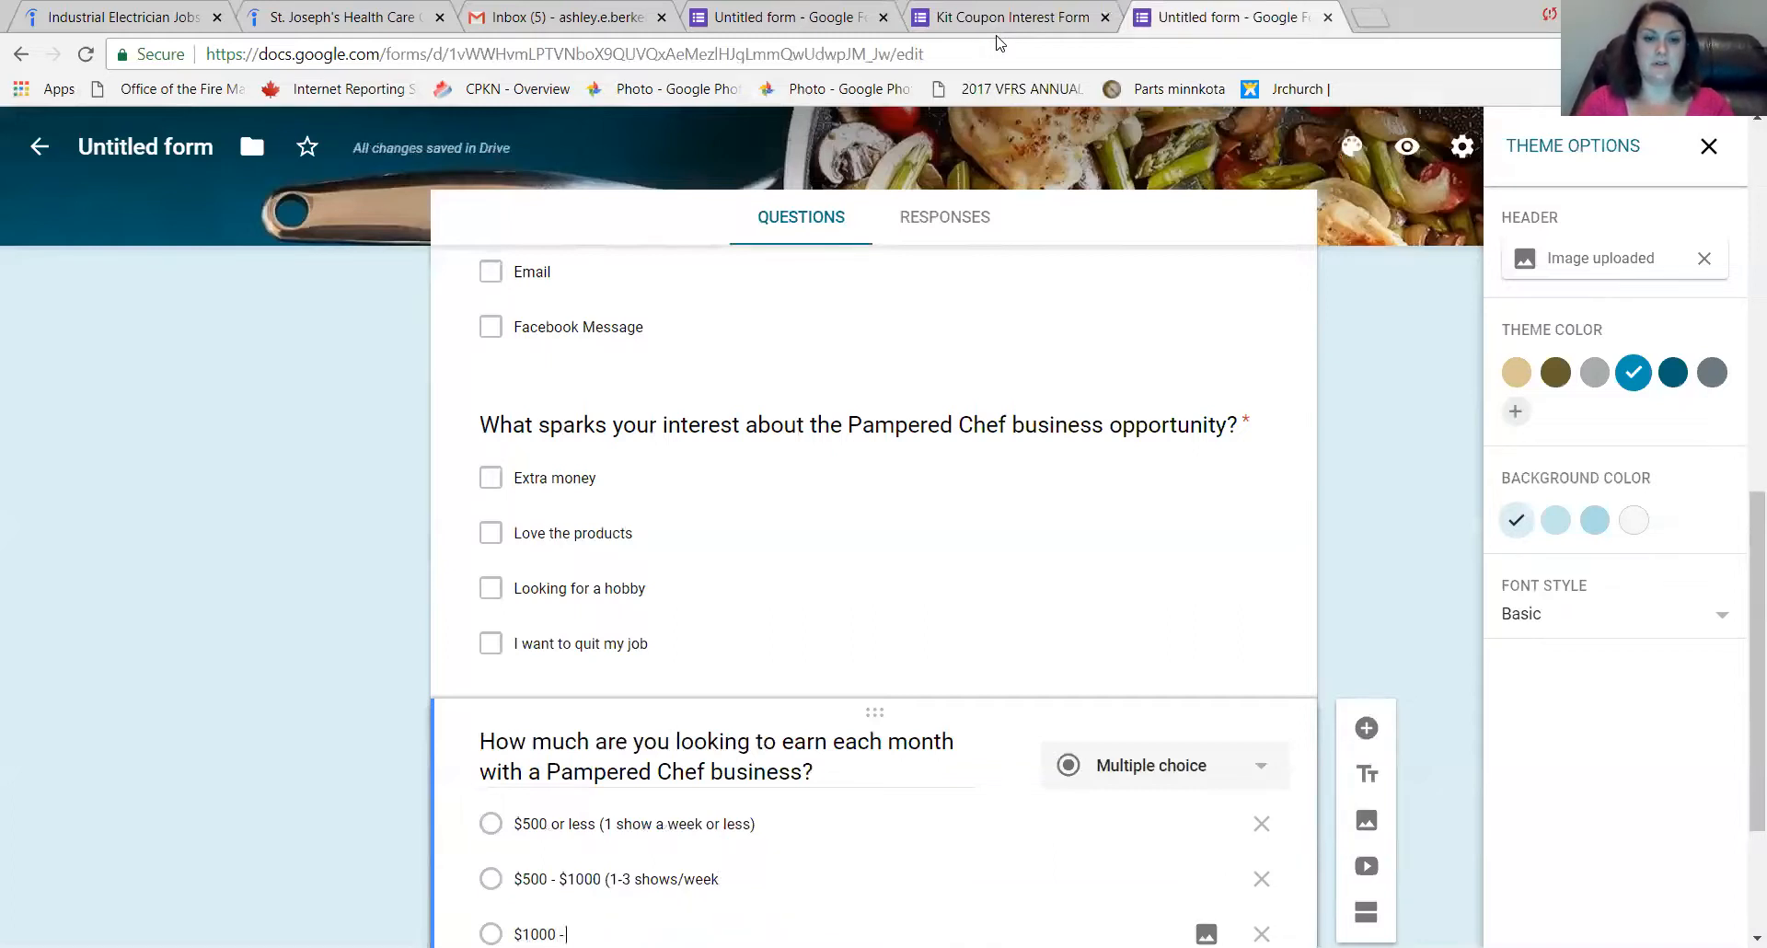
{"action": "type", "text": "$2000 ("}
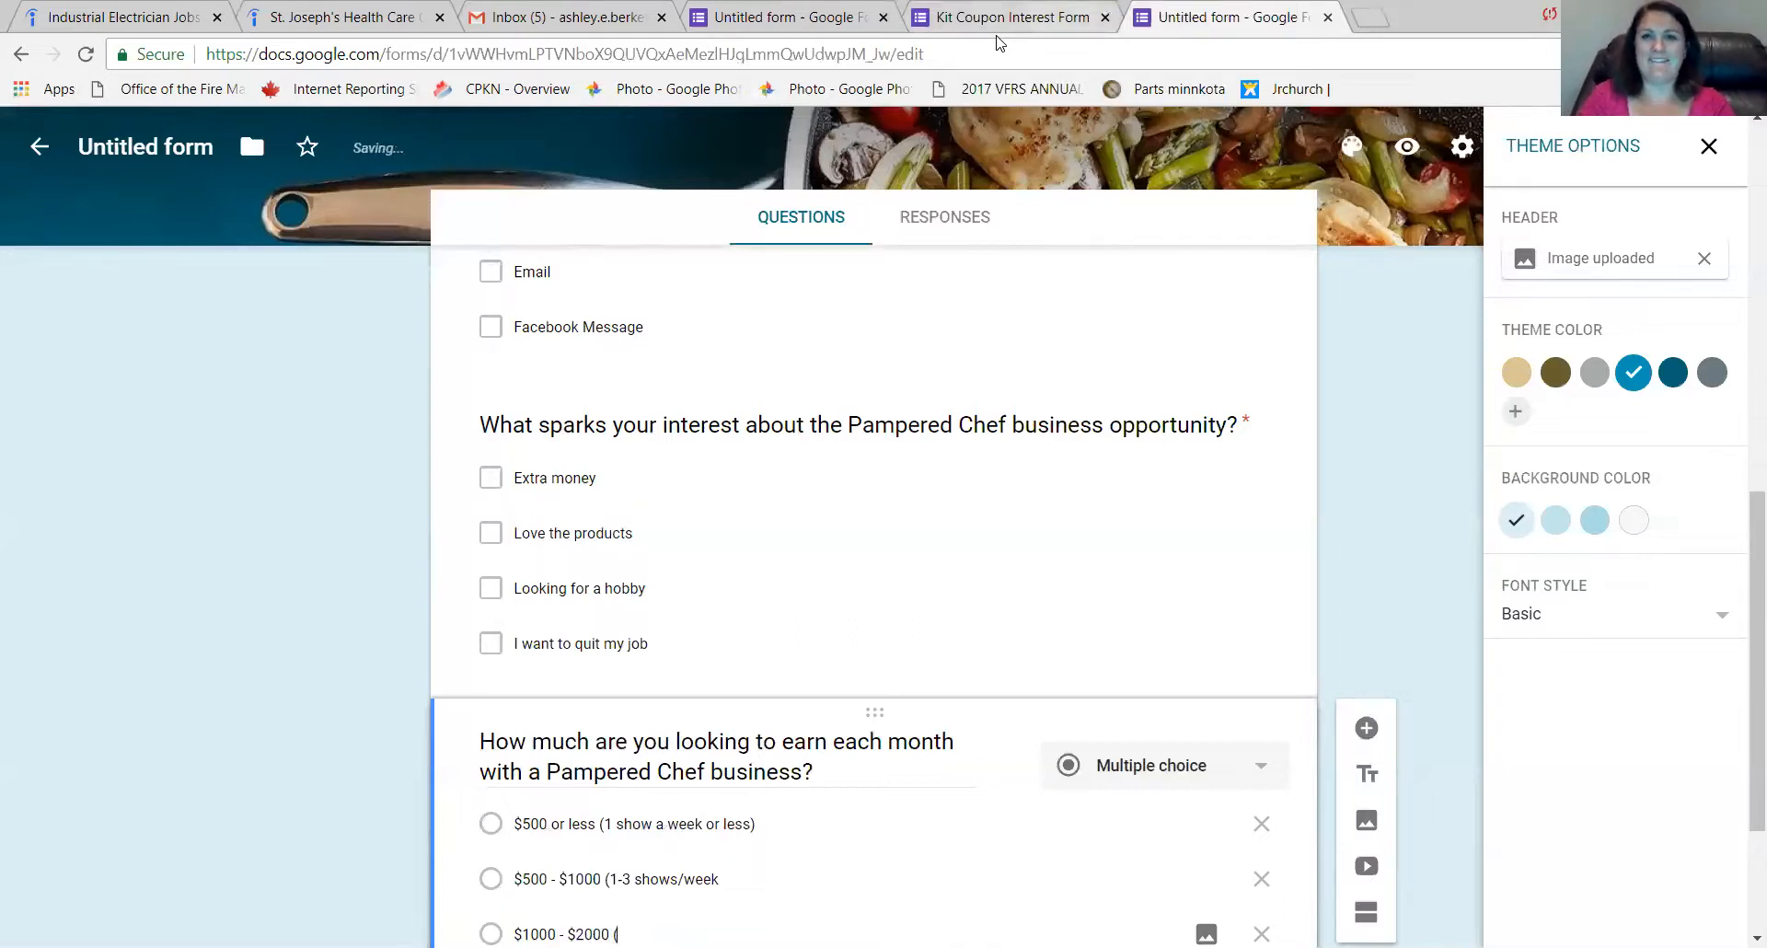
{"action": "left_click", "coordinate": [998, 35]}
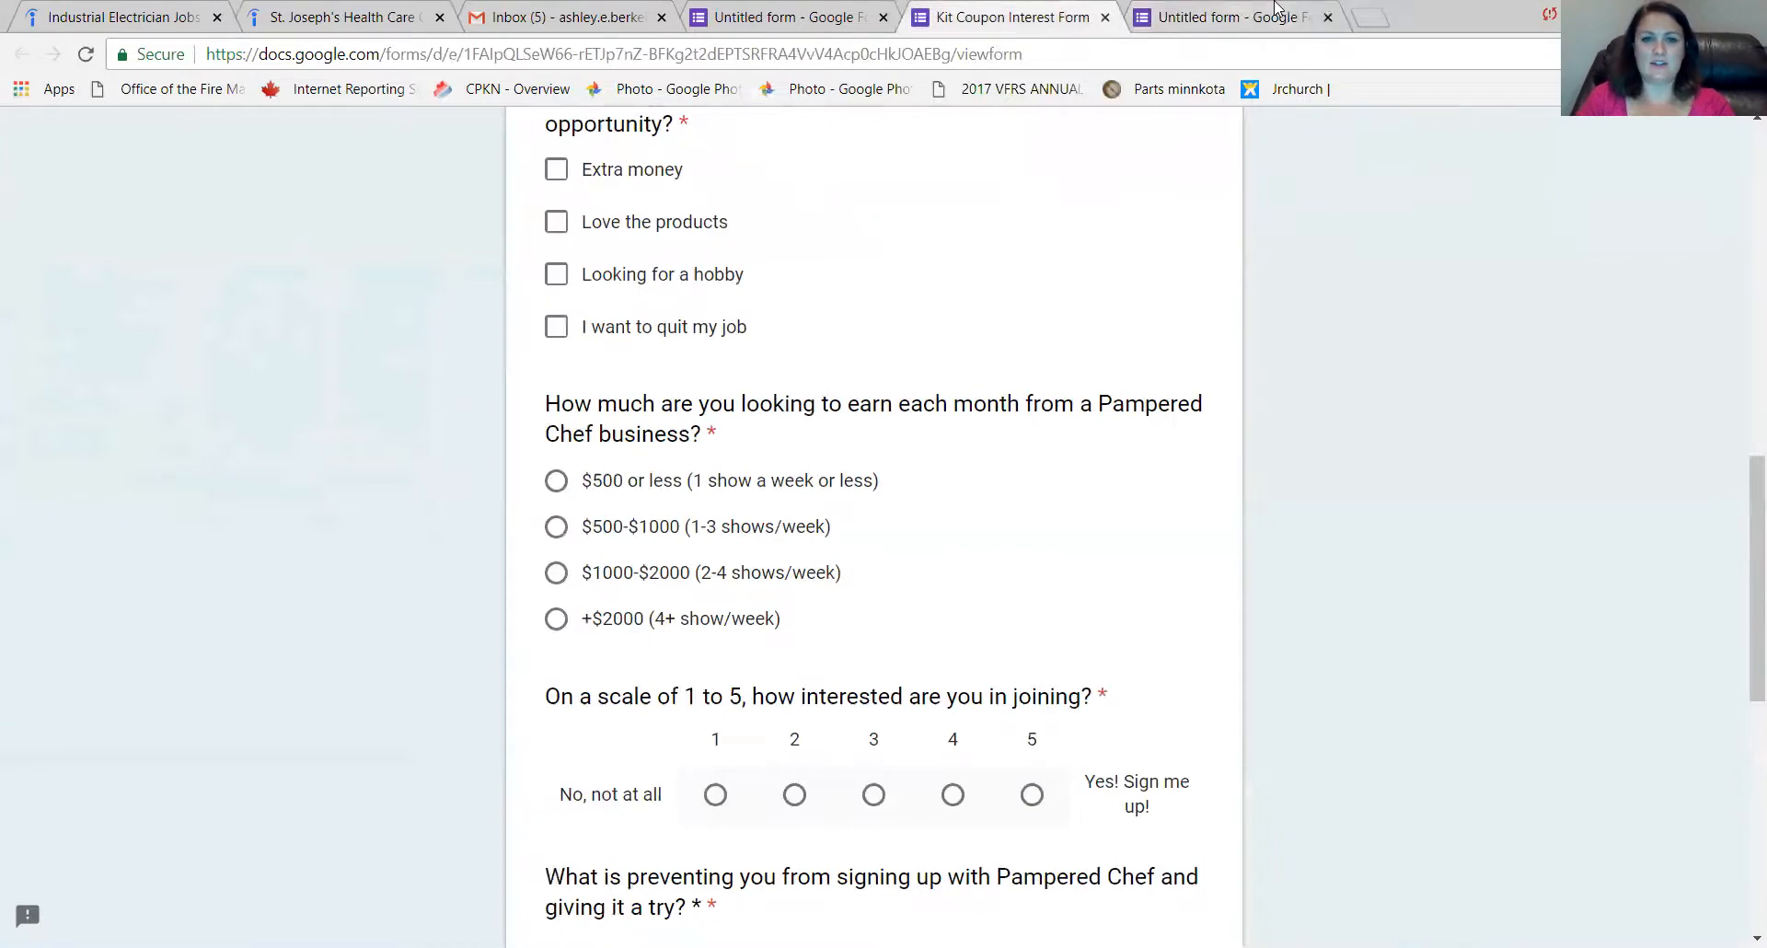
{"action": "left_click", "coordinate": [1282, 28]}
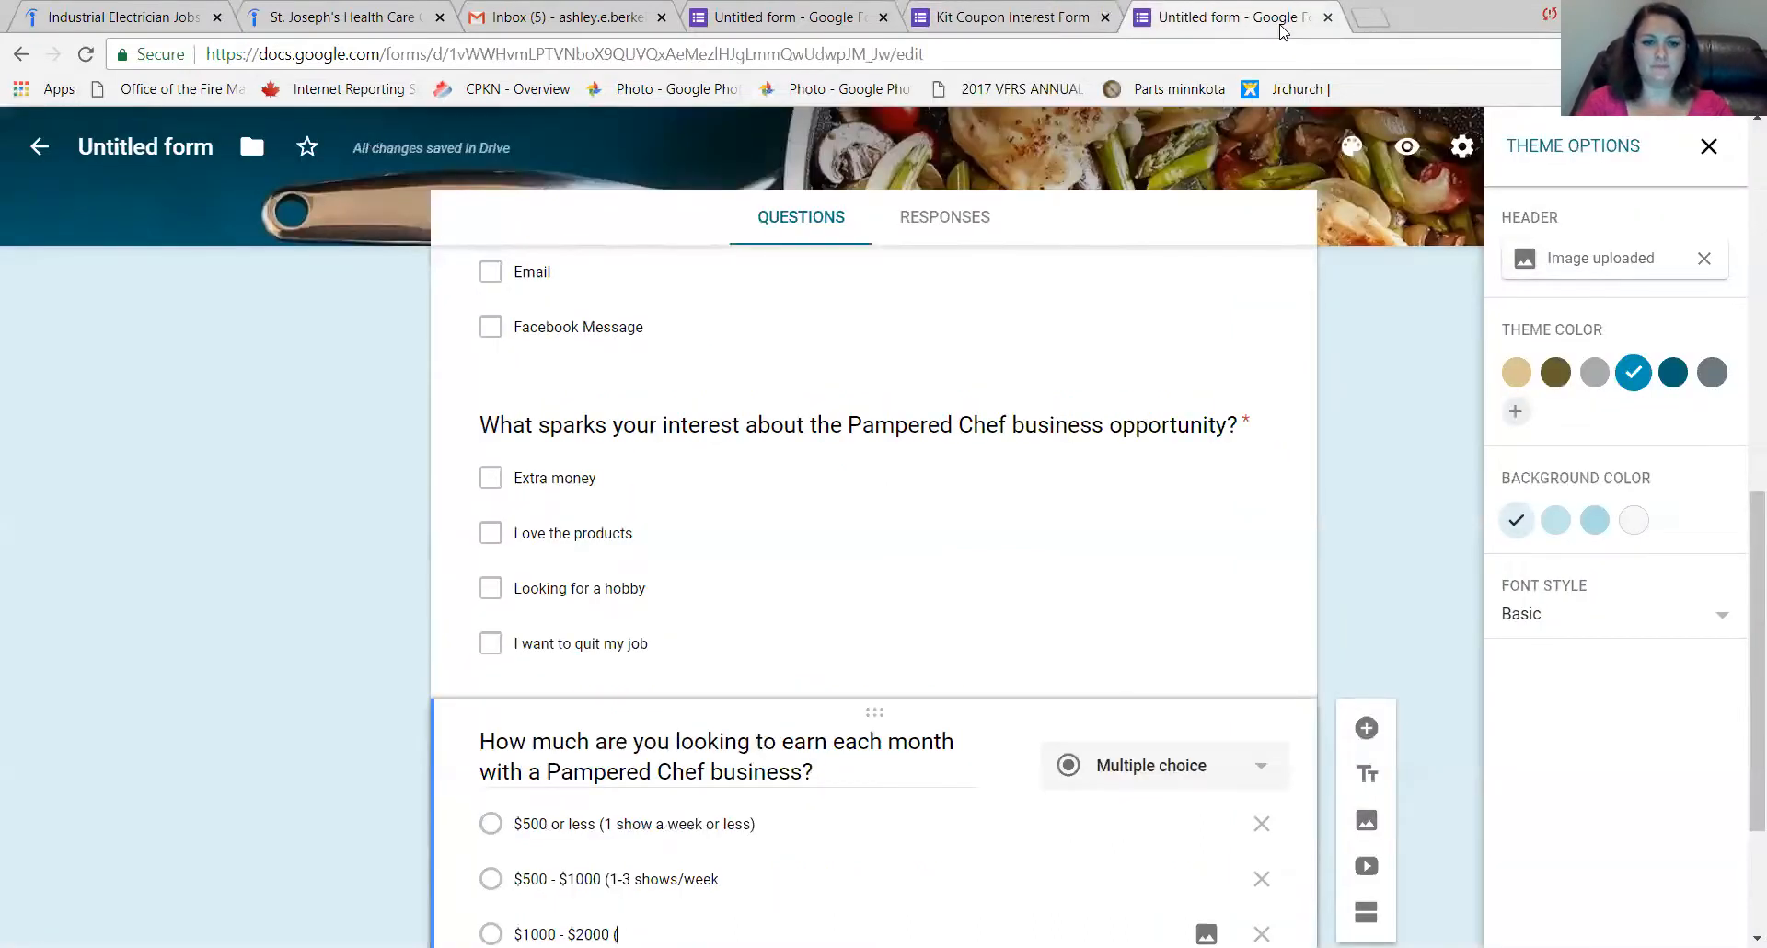
{"action": "type", "text": "(2-4 sho"}
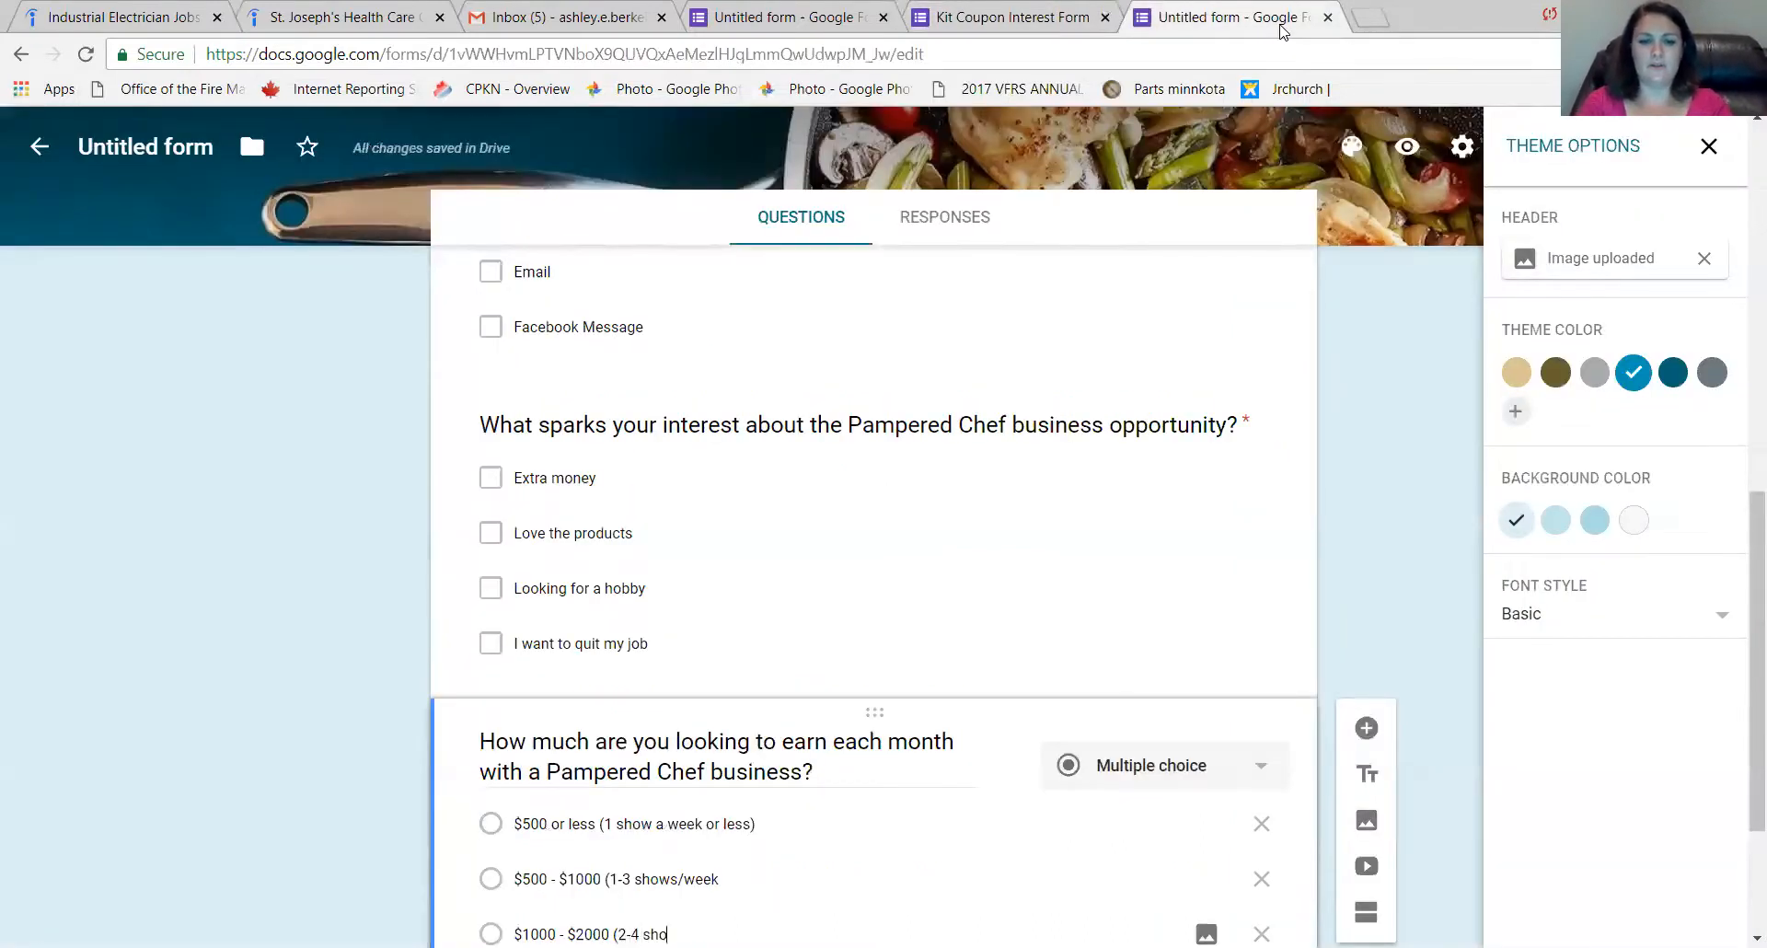
{"action": "type", "text": "ws/we"}
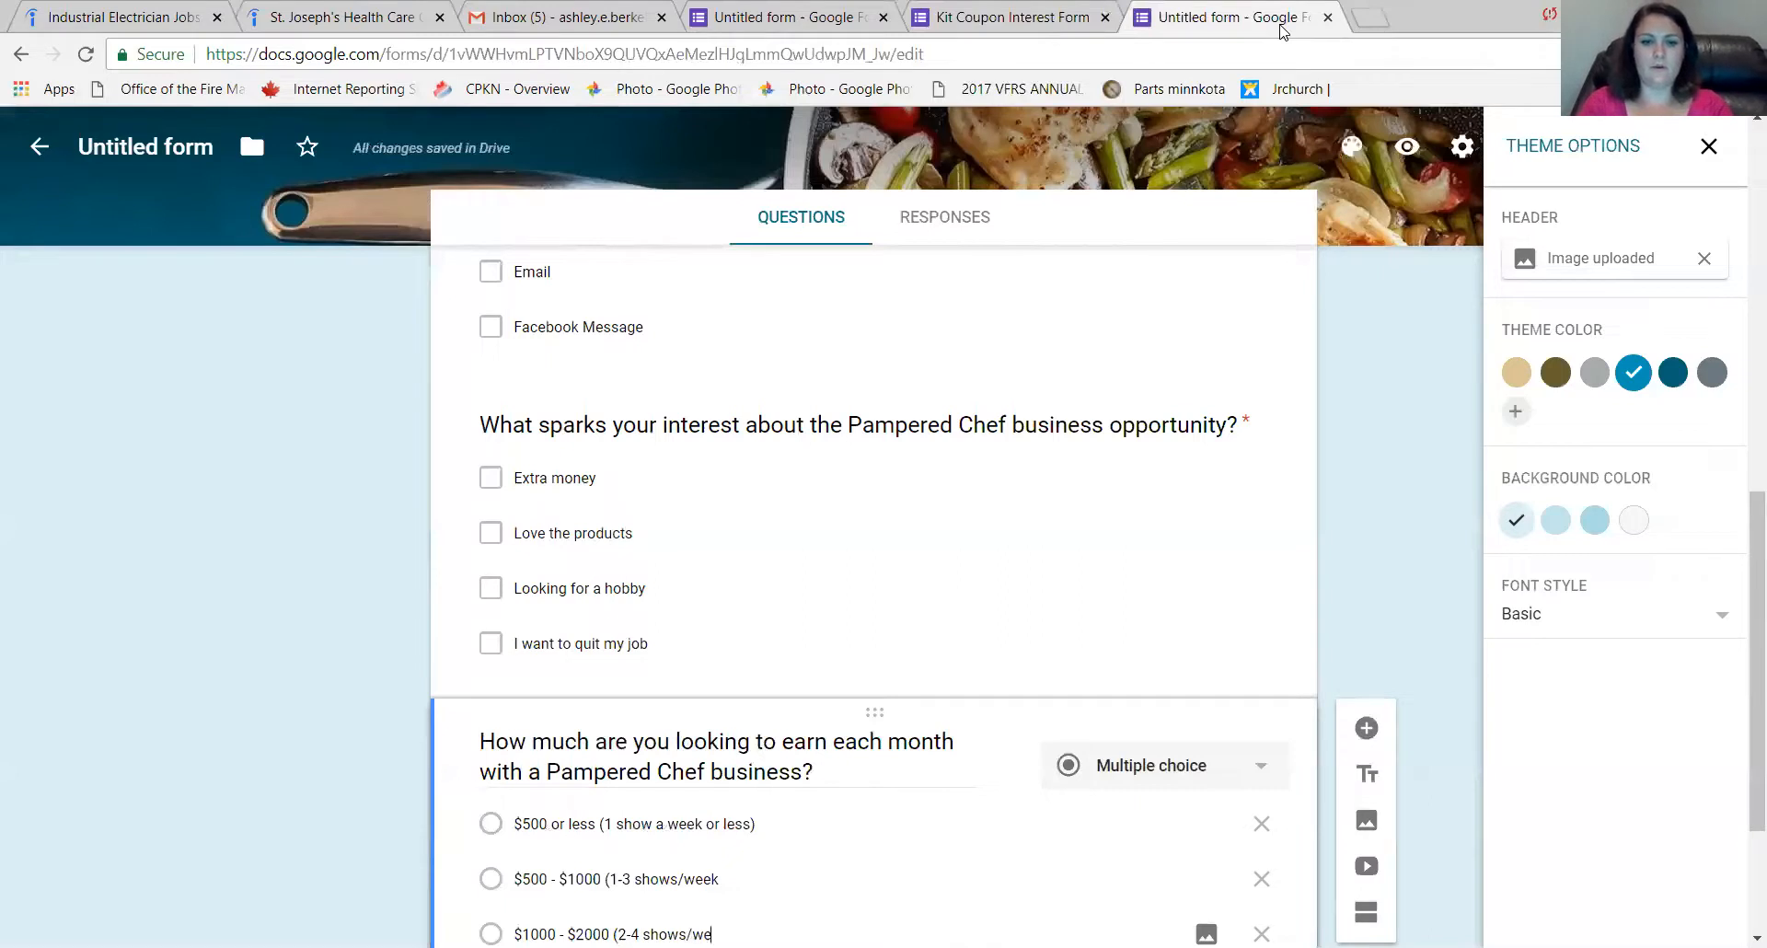
{"action": "type", "text": "kkek)"}
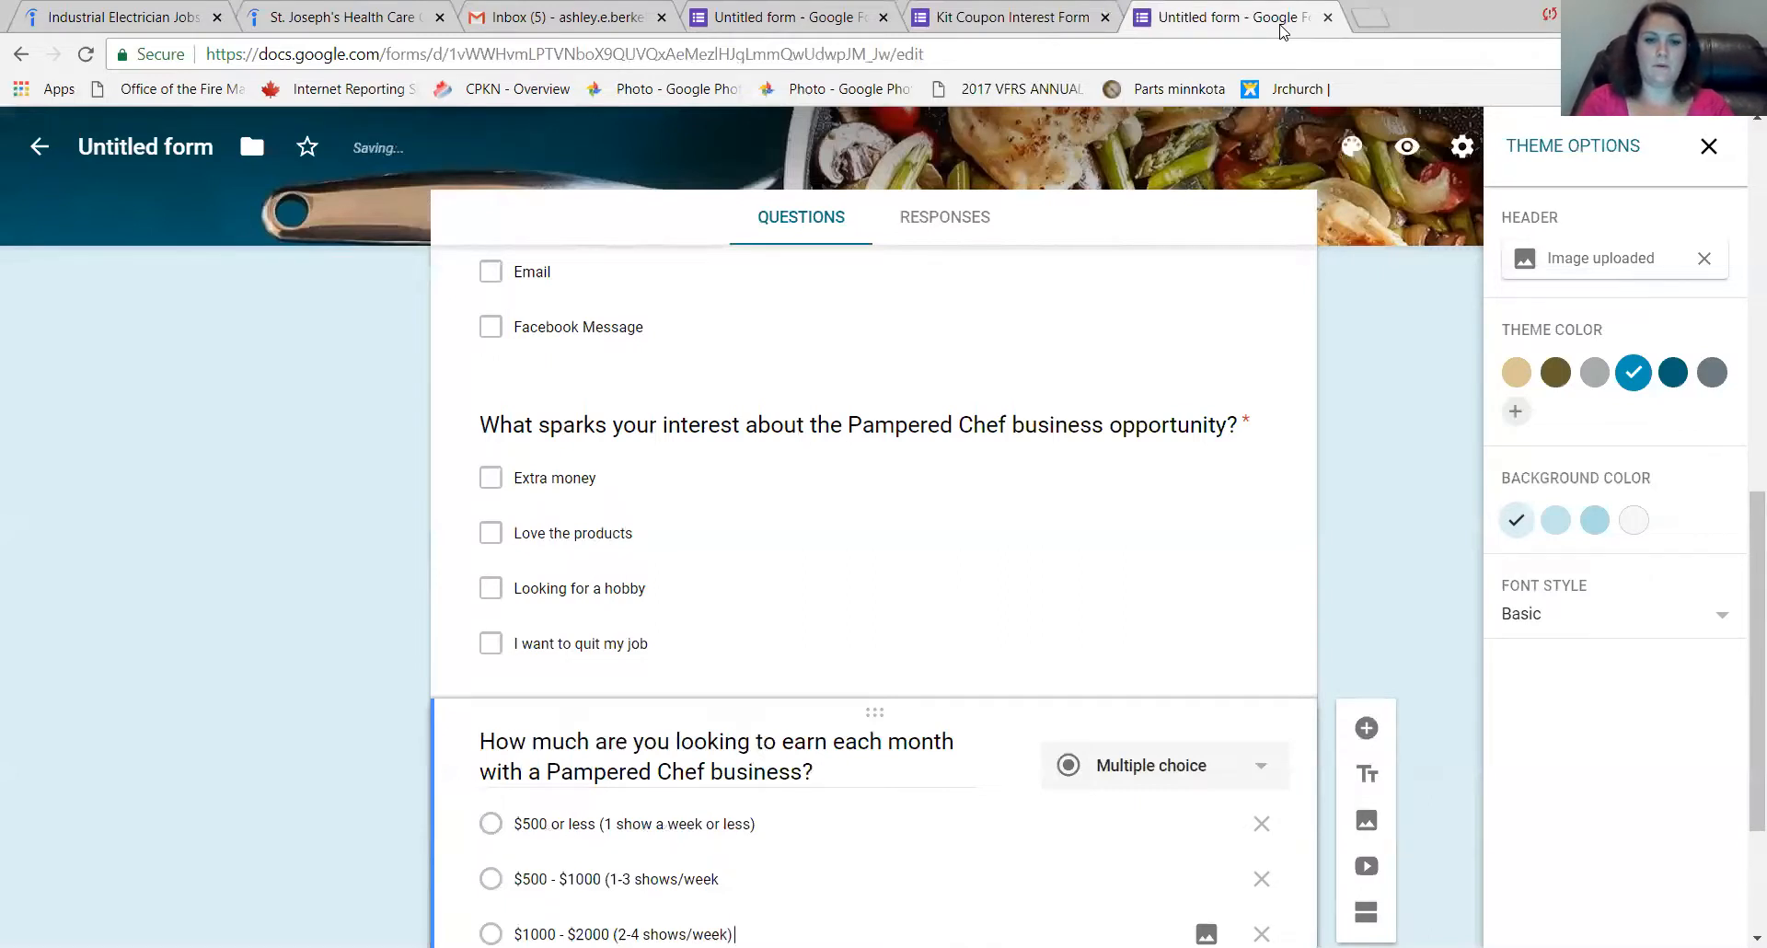
{"action": "key", "text": "Return"}
Add "$2000+ (4+ shows/week)" as the monthly-earnings question's fourth option and make the question required.
{"action": "left_click", "coordinate": [1068, 18]}
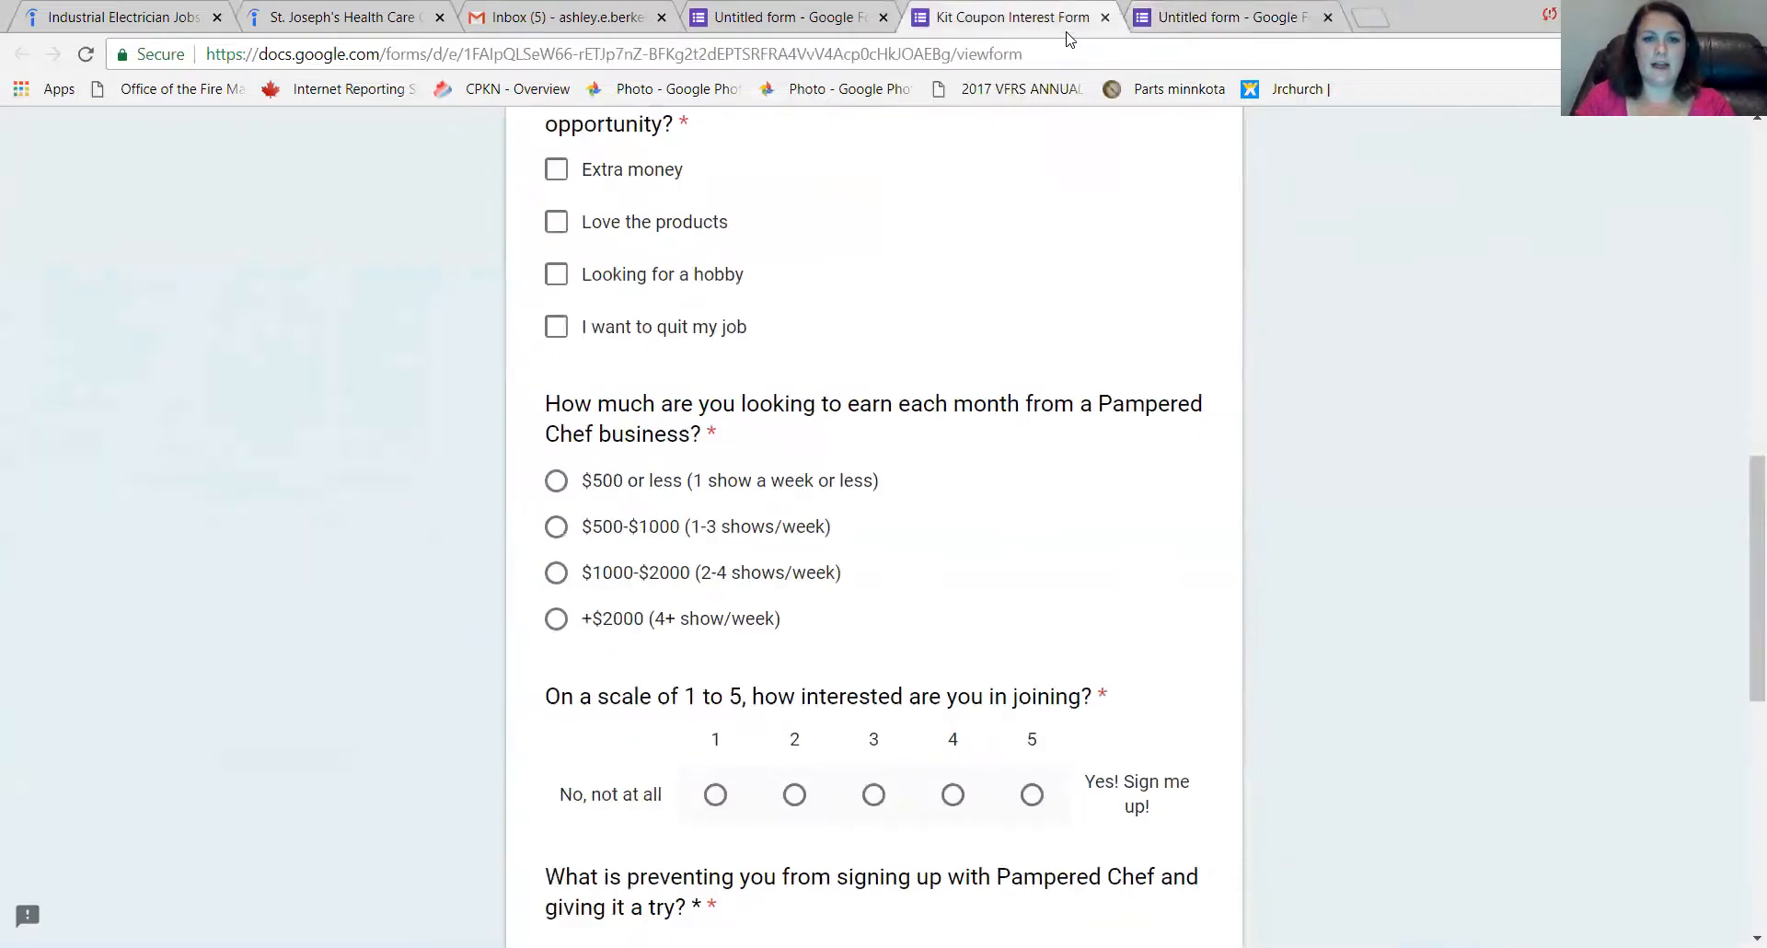
{"action": "left_click", "coordinate": [1237, 20]}
{"action": "type", "text": "$200"}
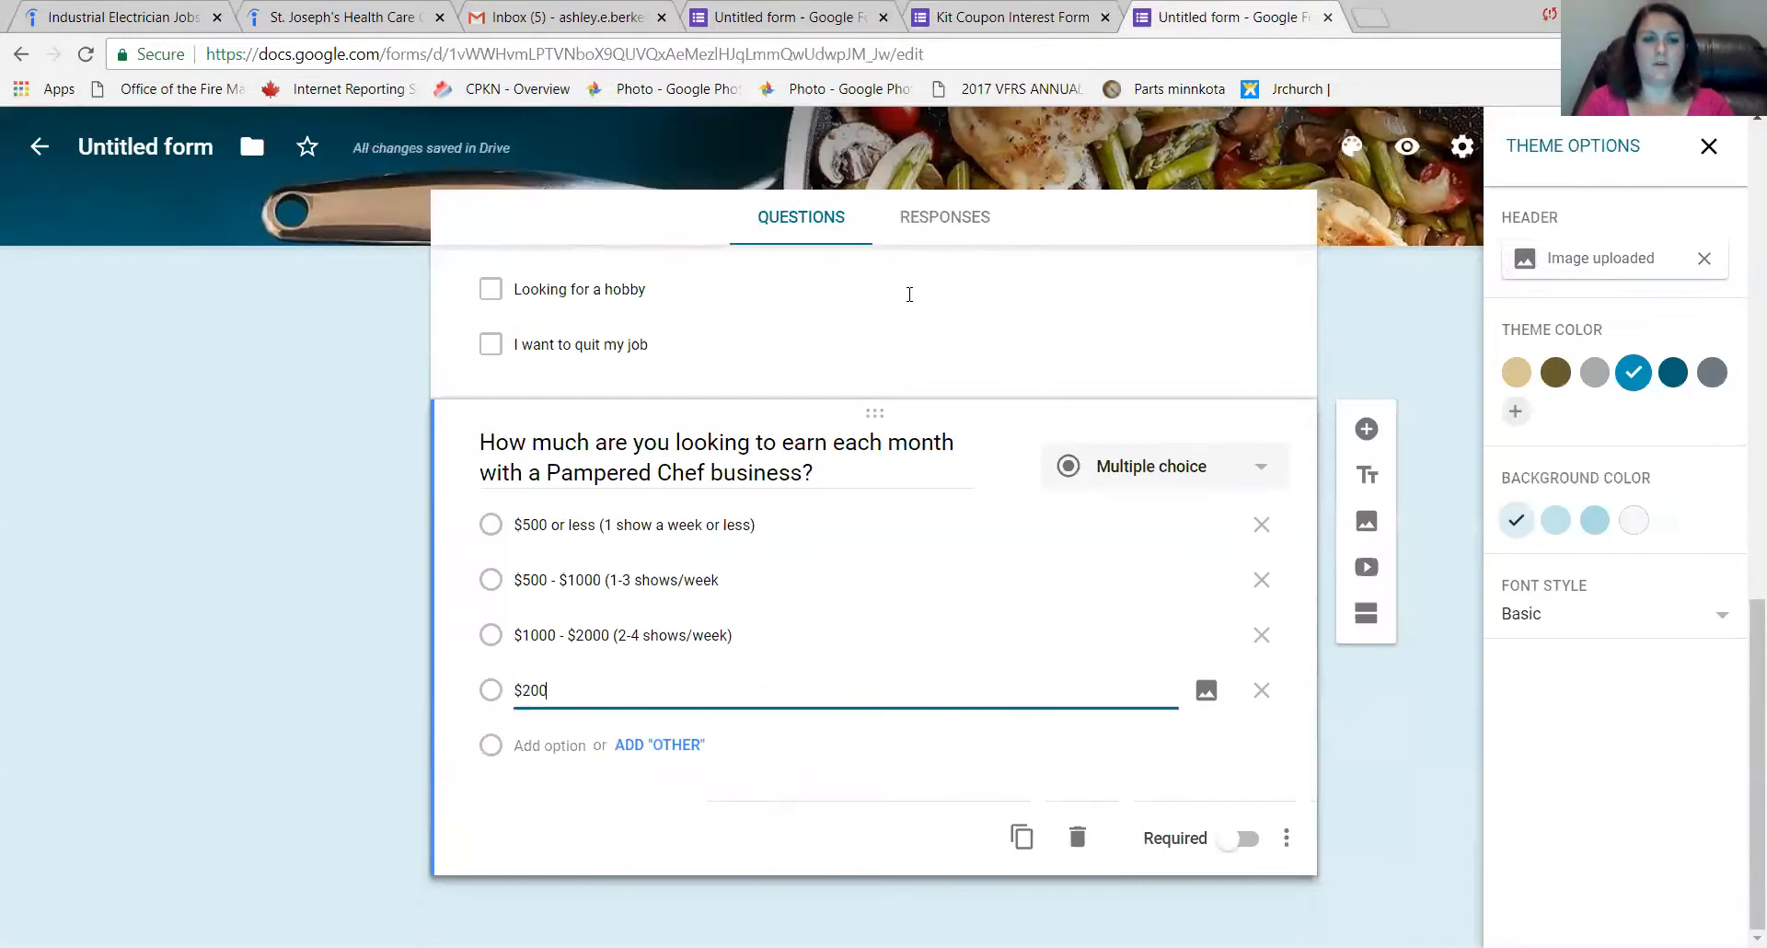
{"action": "type", "text": "0+"}
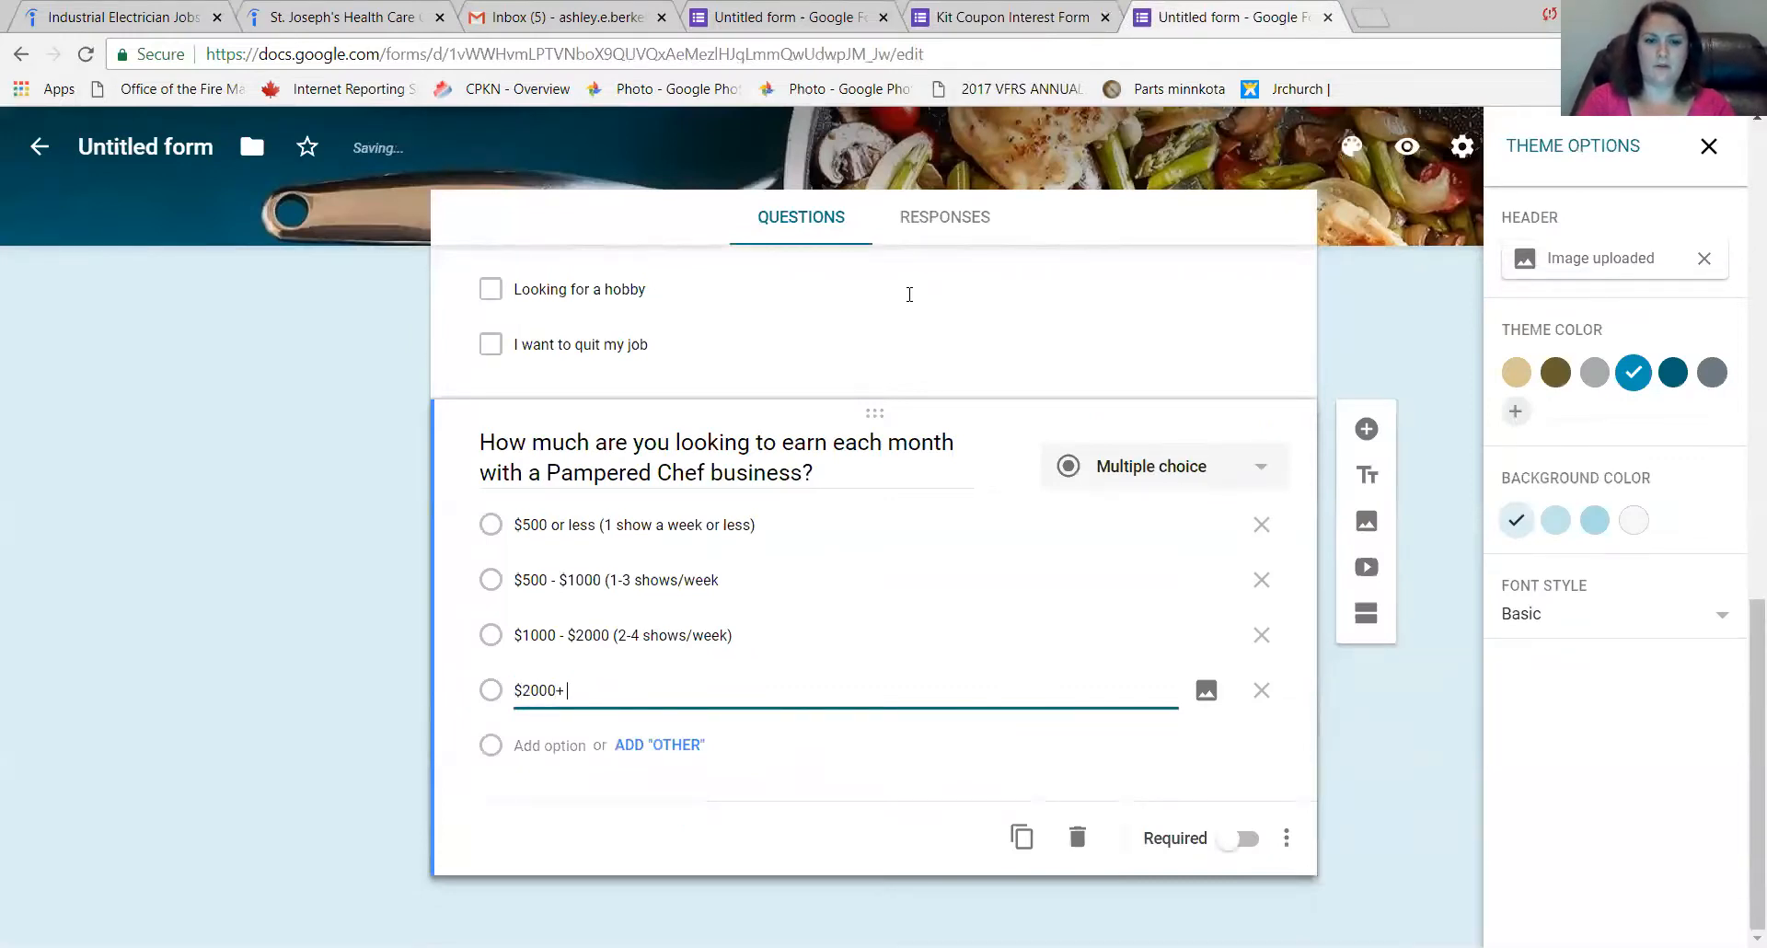
{"action": "type", "text": " (4+ shows/week"}
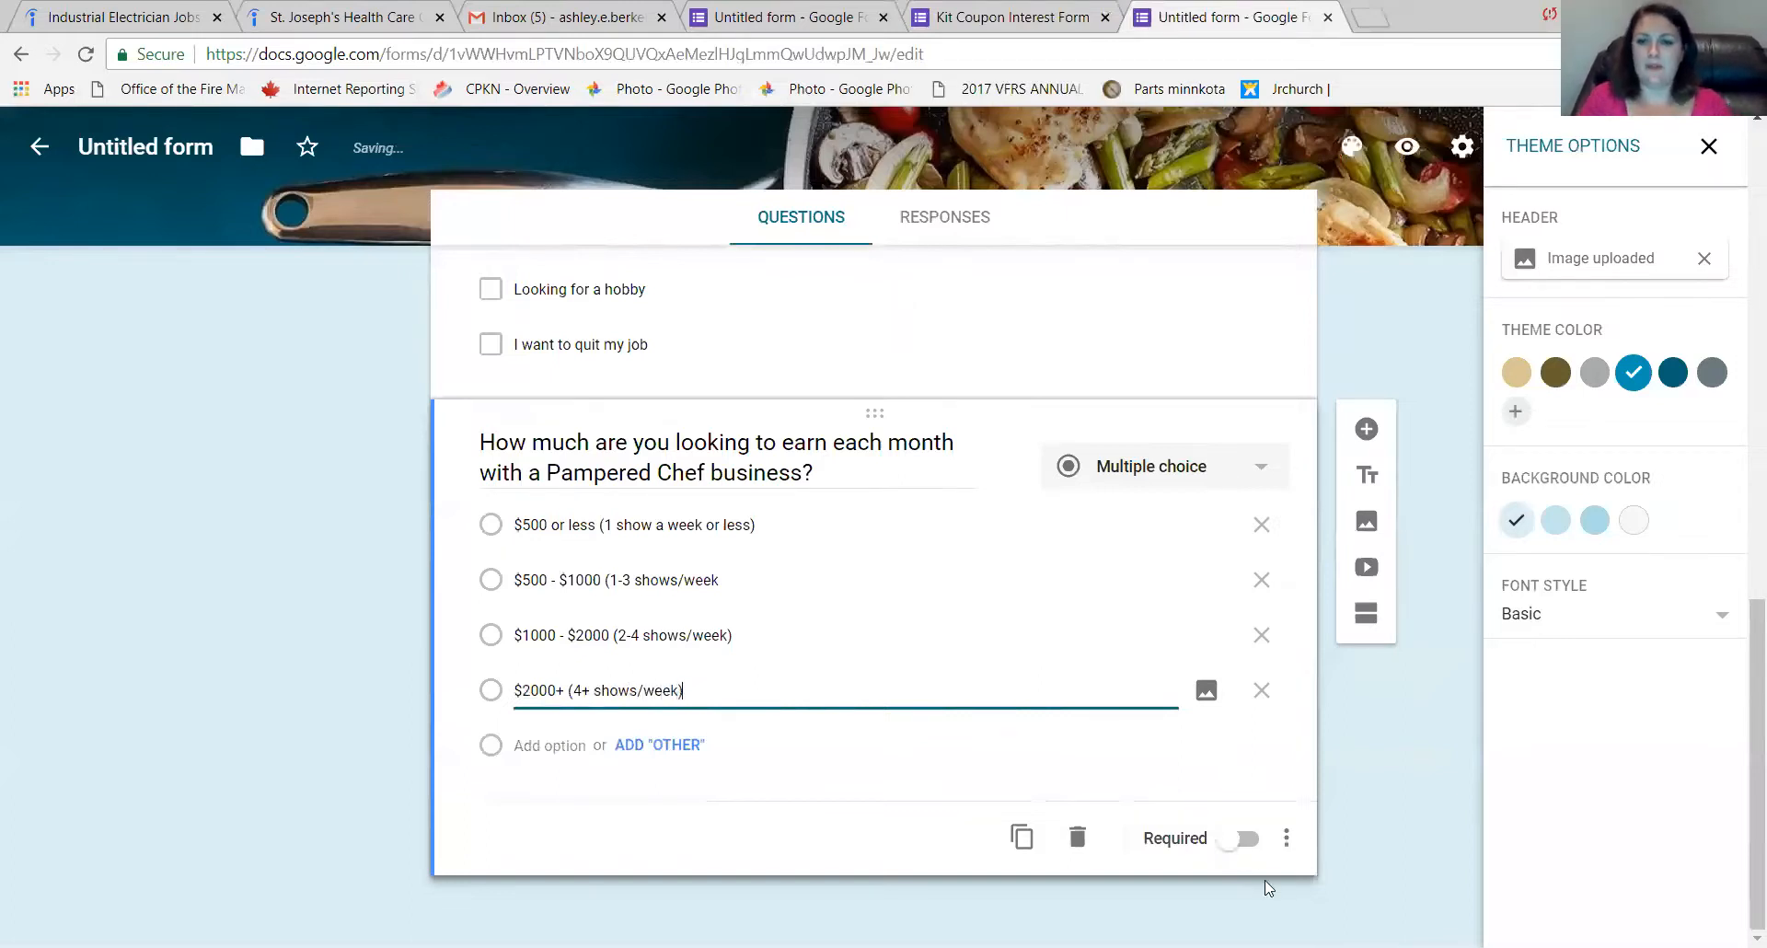
{"action": "left_click", "coordinate": [1240, 838]}
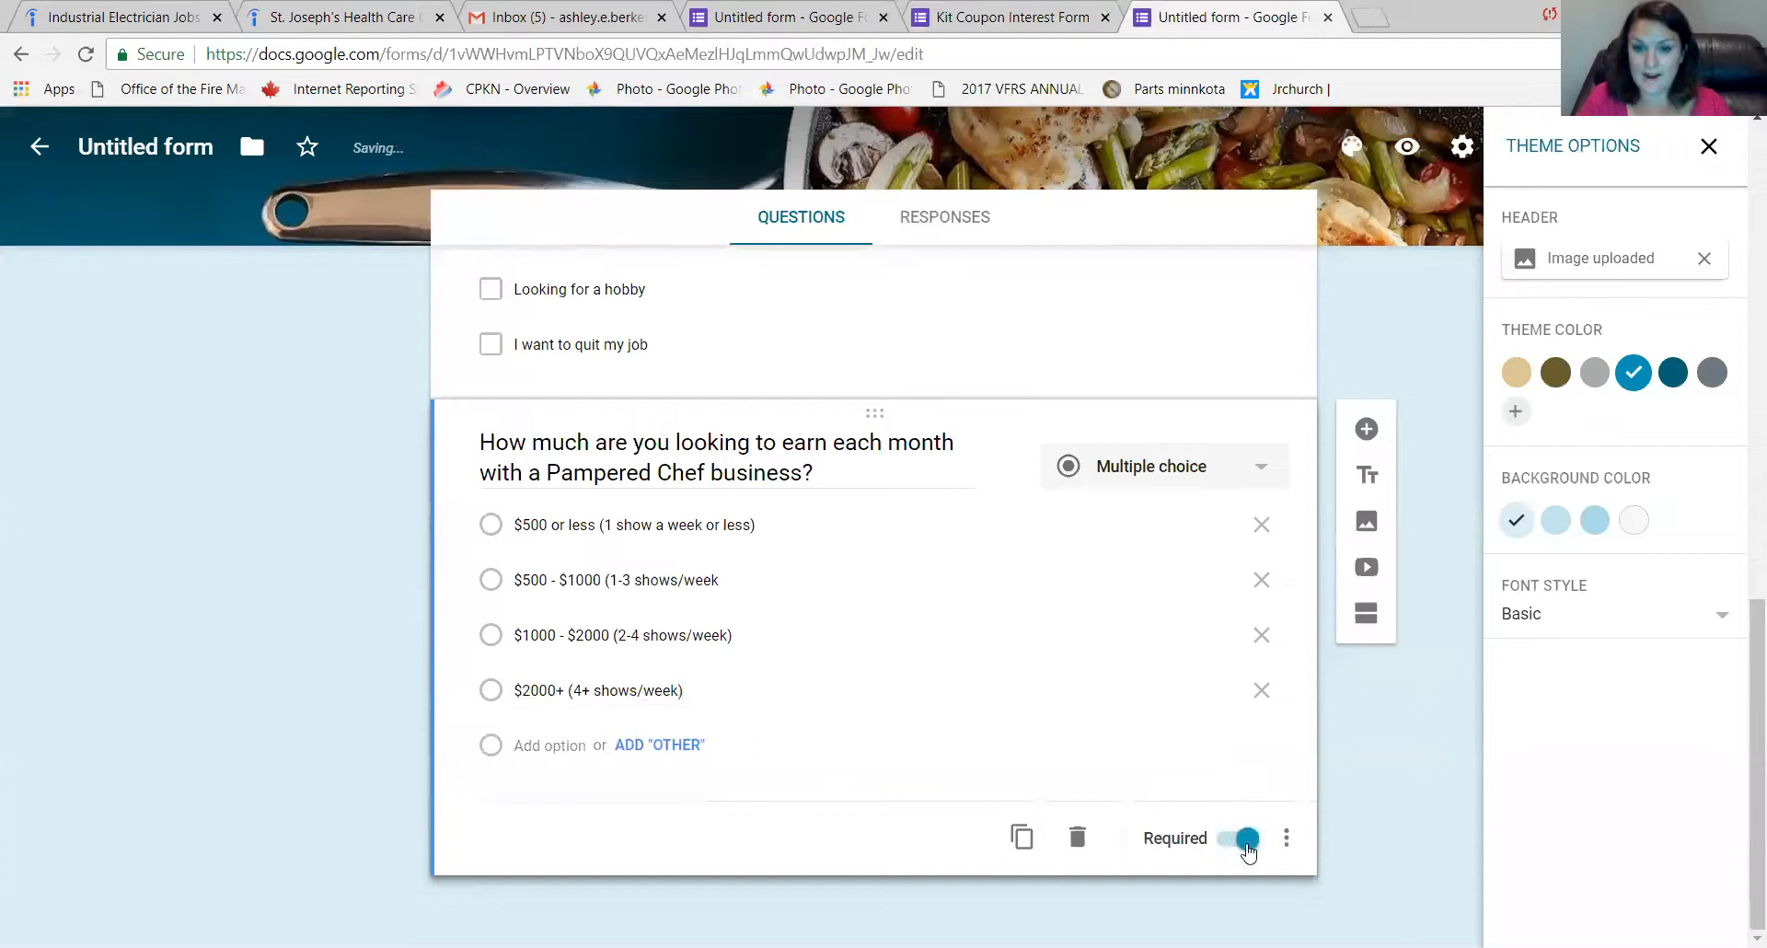
Add a linear-scale question modelled on the existing form, titled "On a scale of 1 to 5 how interested are you in joining?".
{"action": "left_click", "coordinate": [1367, 429]}
{"action": "left_click", "coordinate": [1050, 17]}
{"action": "scroll", "coordinate": [881, 773], "scroll_direction": "down", "scroll_amount": 1}
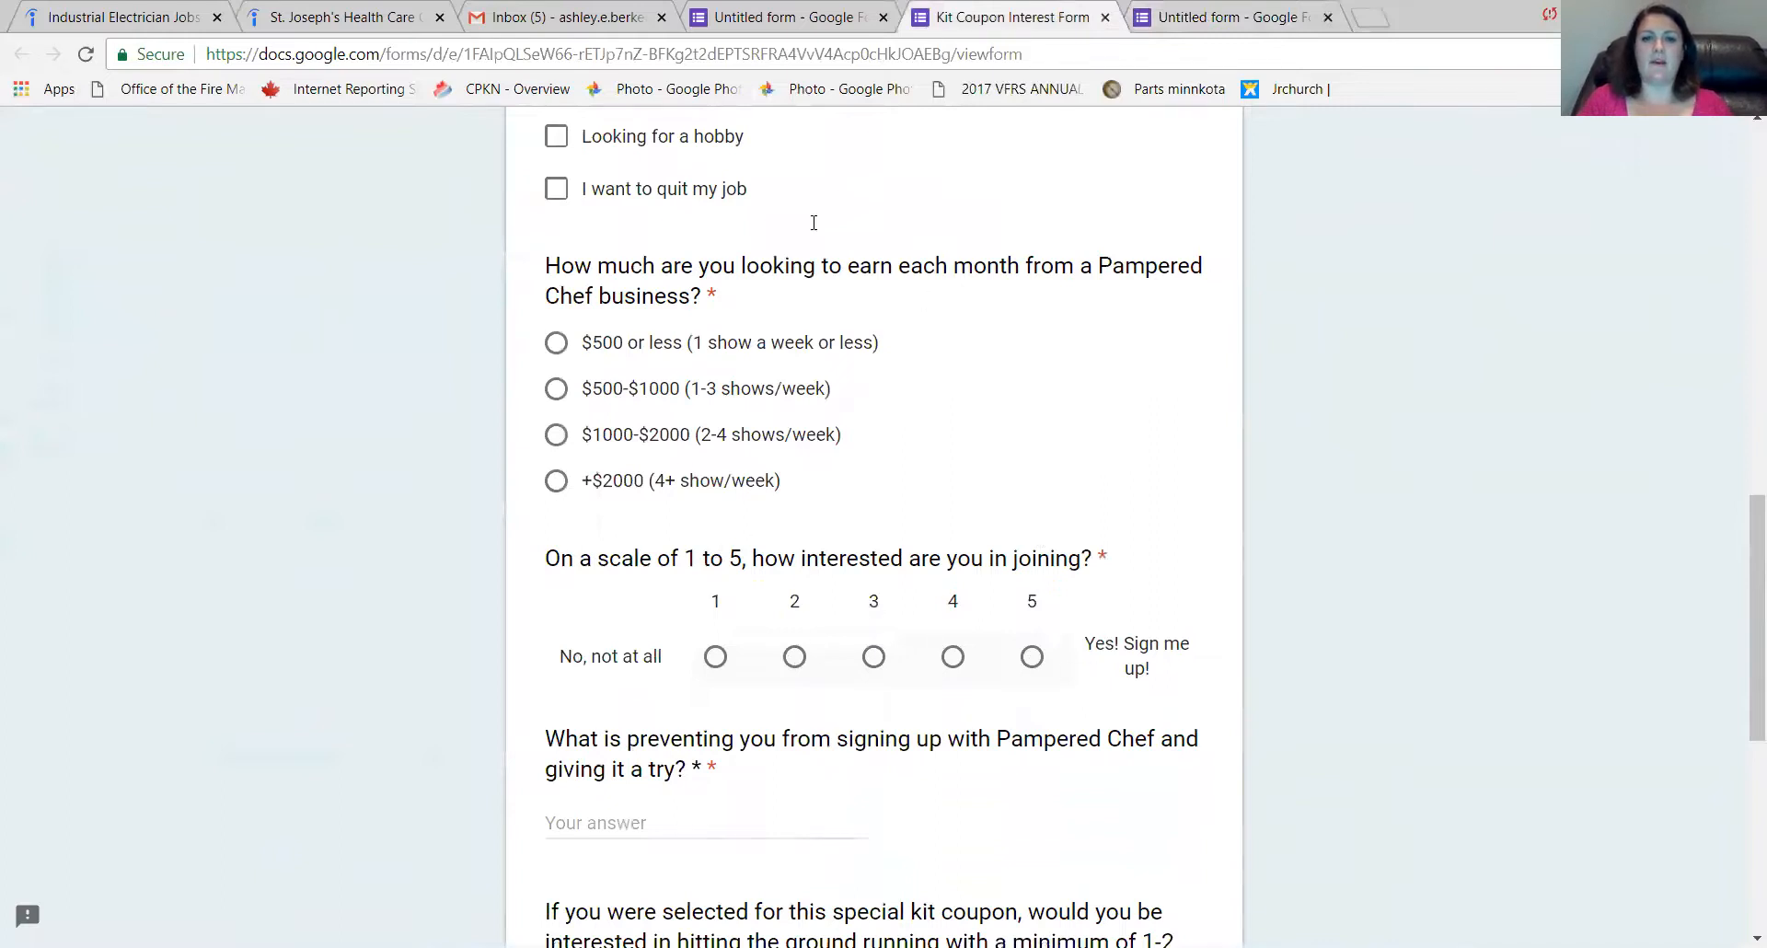
{"action": "left_click", "coordinate": [1196, 17]}
{"action": "type", "text": "On a scale of 1 to 5 how interested are you in joining?"}
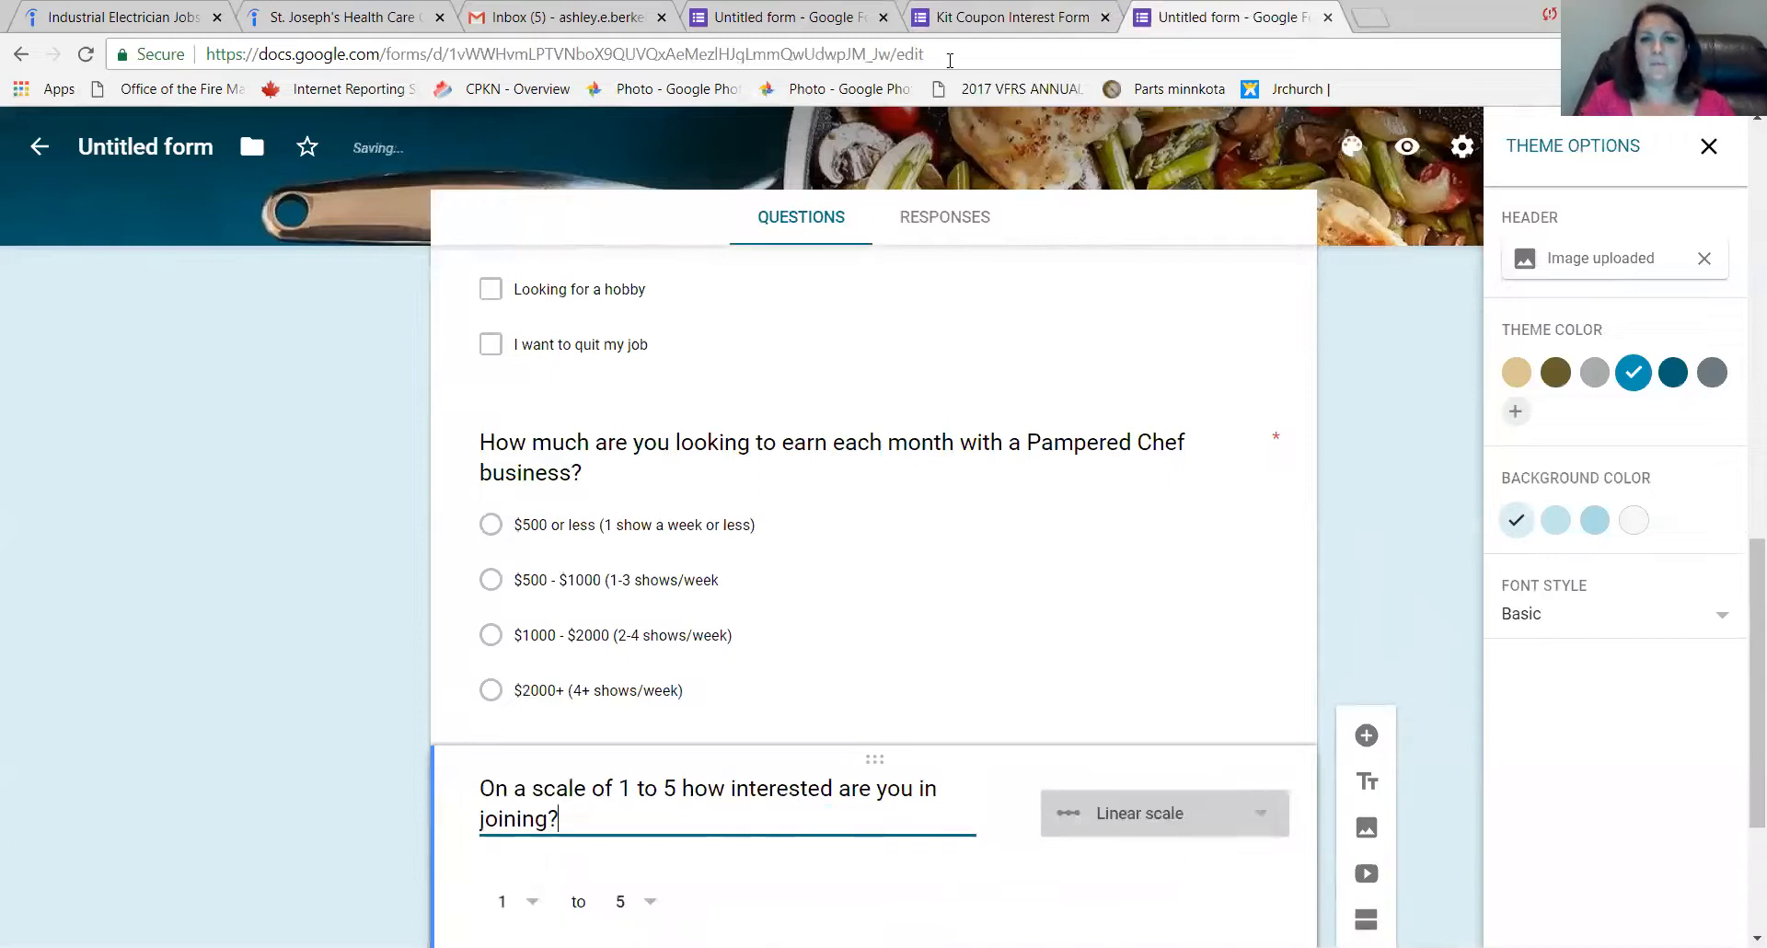
Consult the existing form's scale labels and start the label for value 1 with "No".
{"action": "key", "text": "ctrl+Page_Up"}
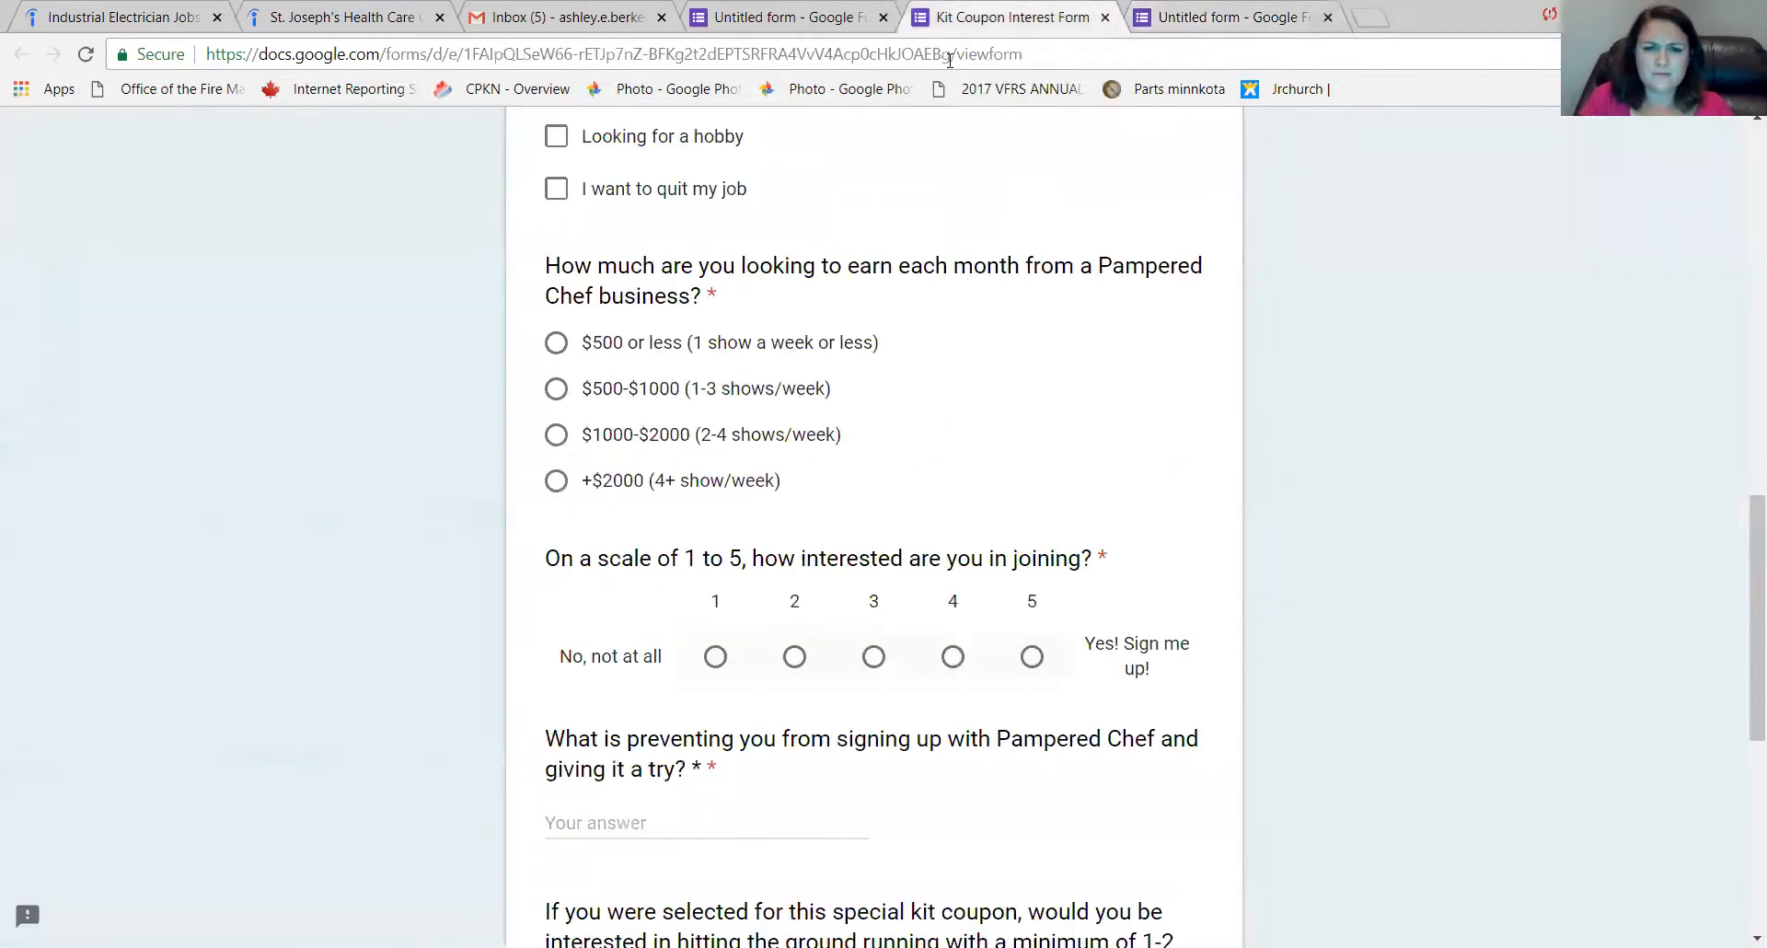
{"action": "left_click", "coordinate": [1252, 18]}
{"action": "scroll", "coordinate": [734, 824], "scroll_direction": "down", "scroll_amount": 3}
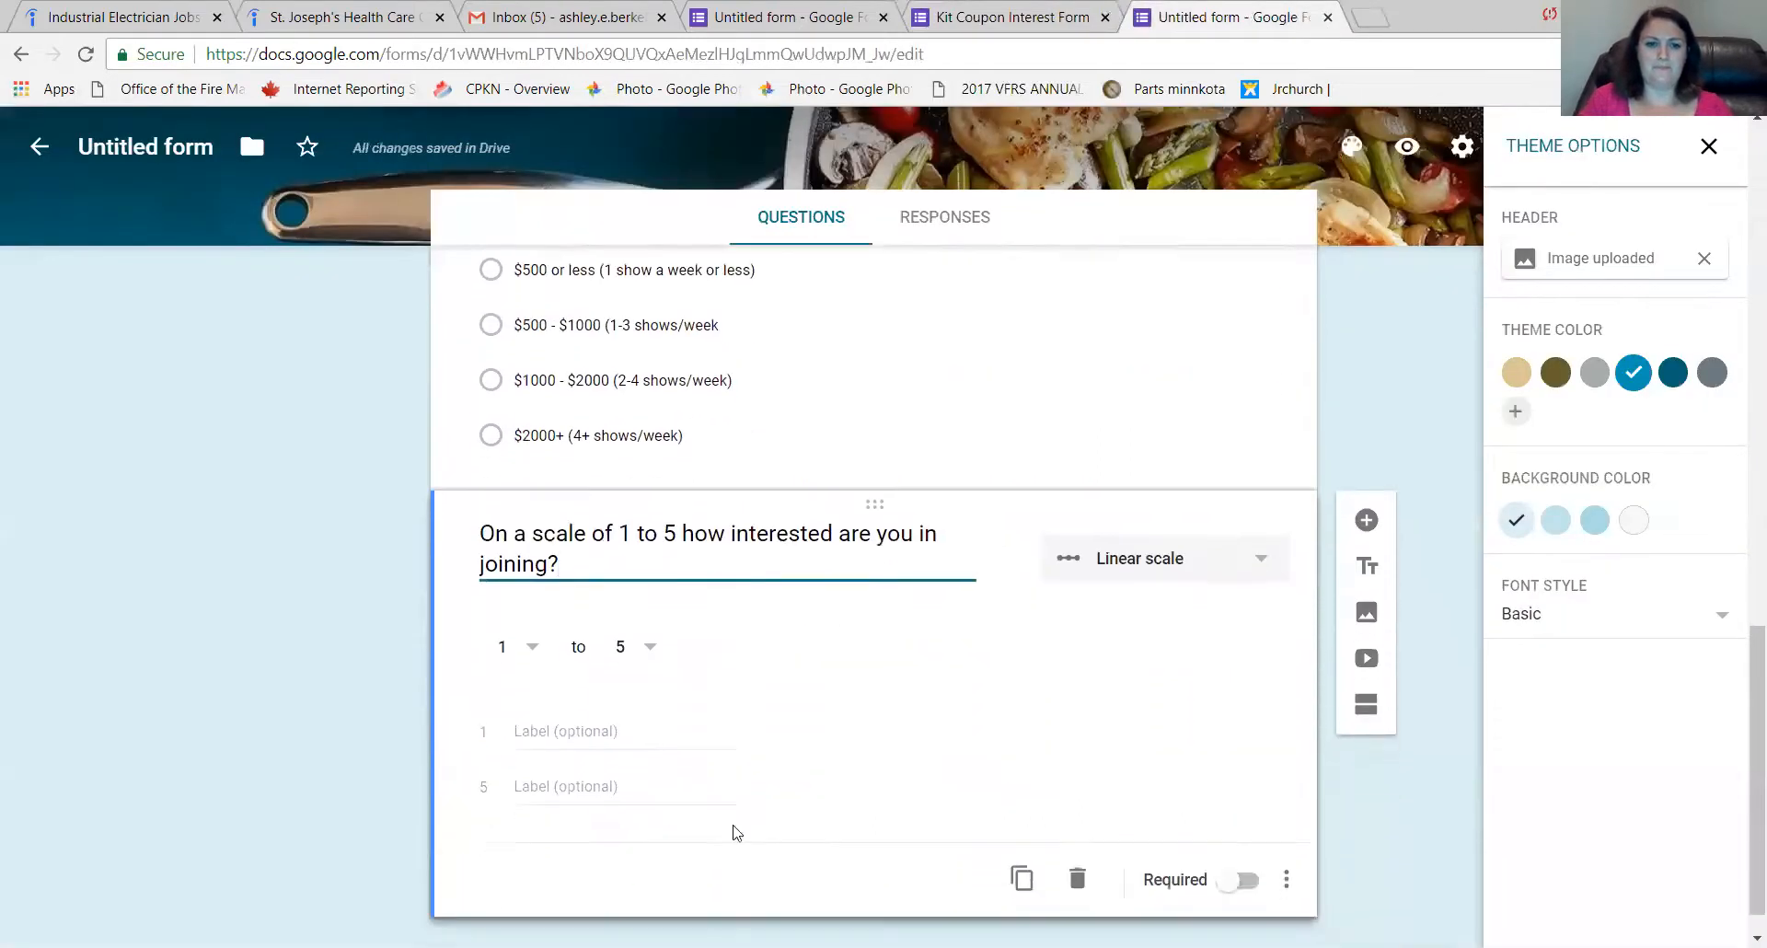
{"action": "left_click", "coordinate": [558, 740]}
{"action": "type", "text": "No"}
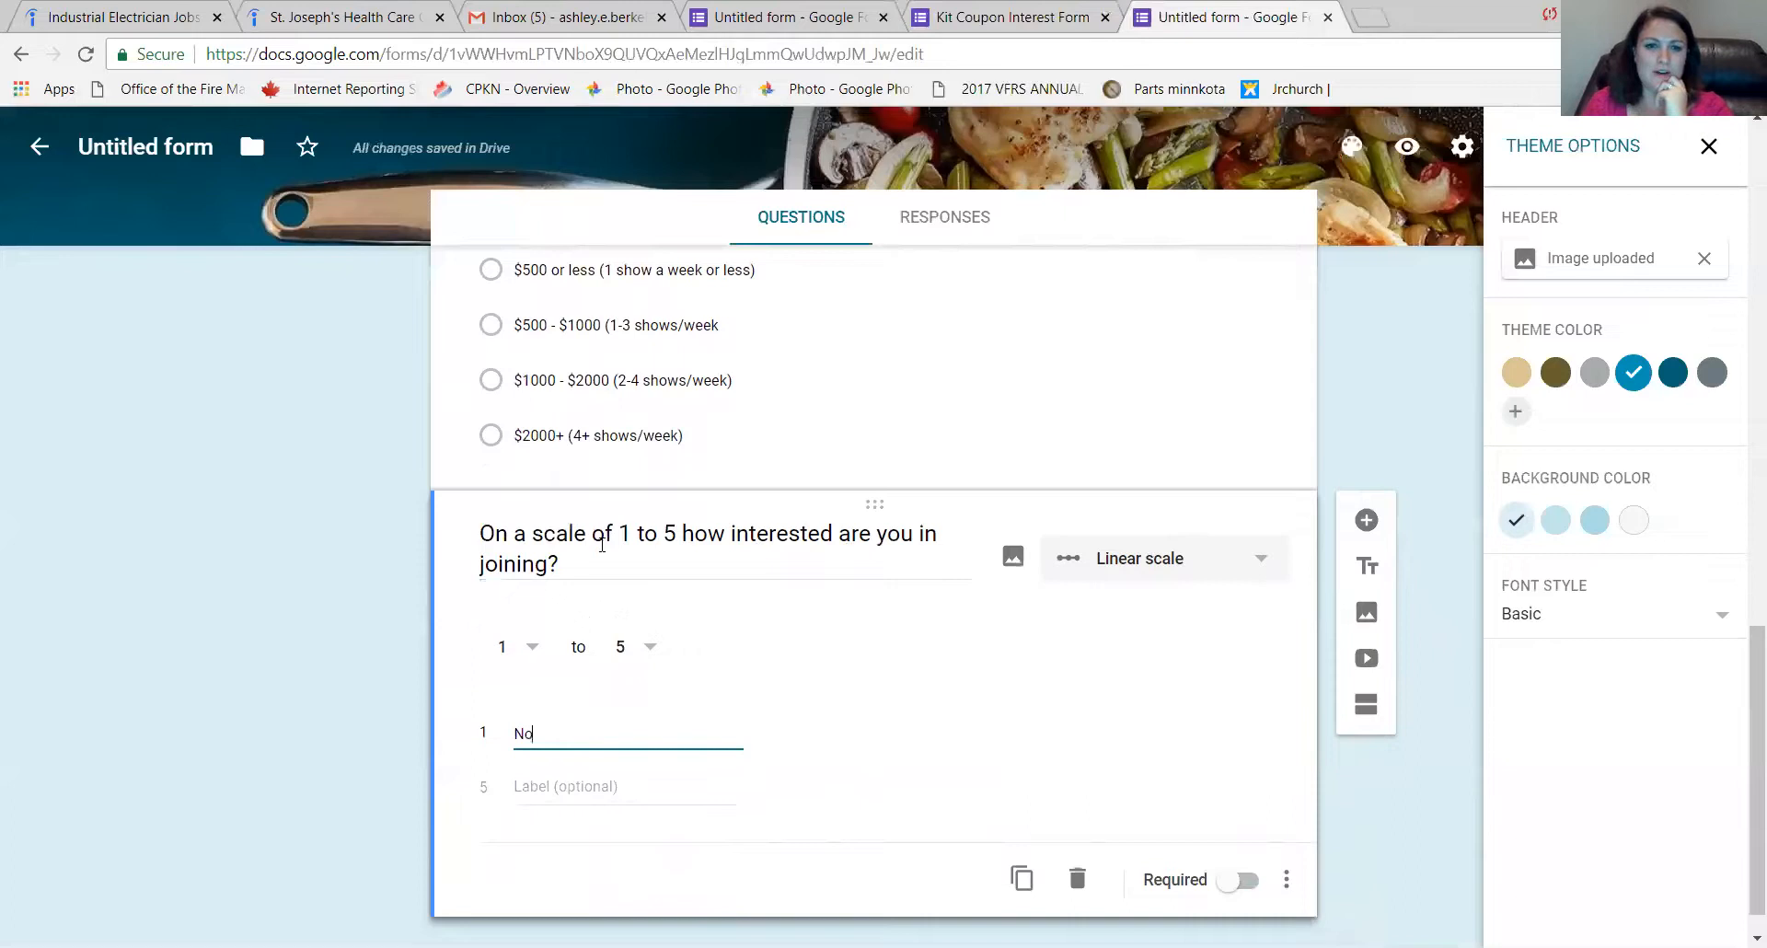
Insert a comma after "On a scale of 1 to 5" in the interest question's title.
{"action": "left_click", "coordinate": [677, 532]}
{"action": "left_click", "coordinate": [676, 532]}
{"action": "type", "text": ","}
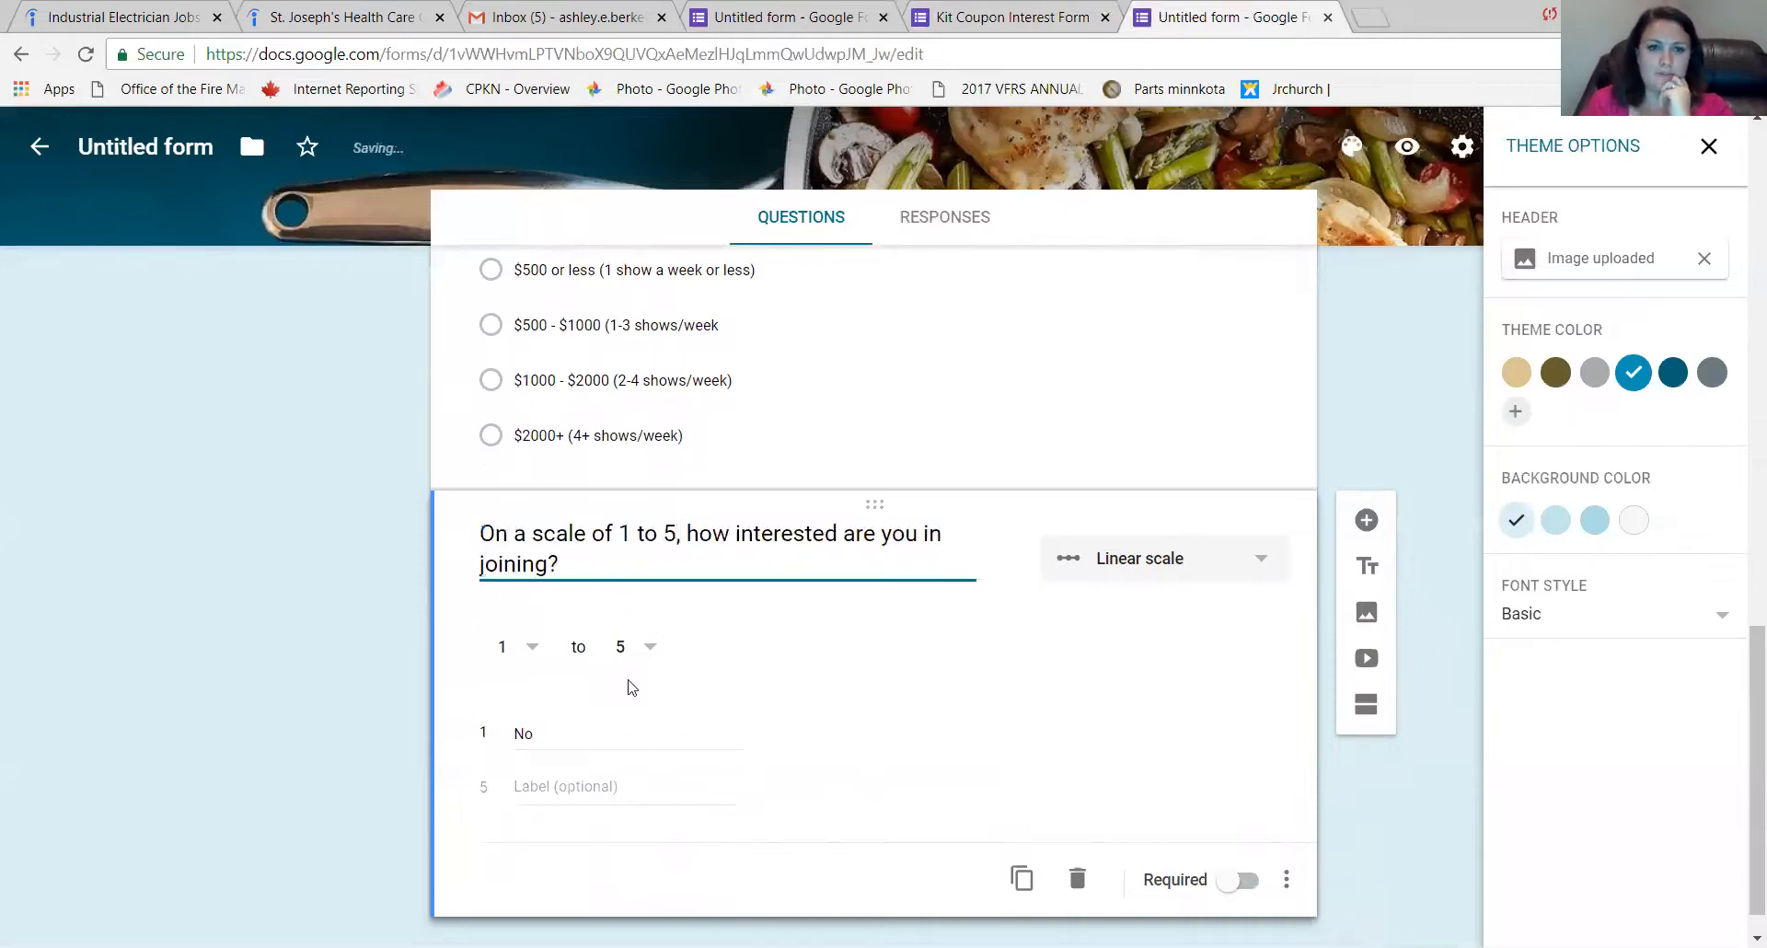
Label scale value 1 "Not at all" and value 5 "YES! Sign me up!", and make the question required.
{"action": "left_click", "coordinate": [586, 739]}
{"action": "type", "text": "Not at all"}
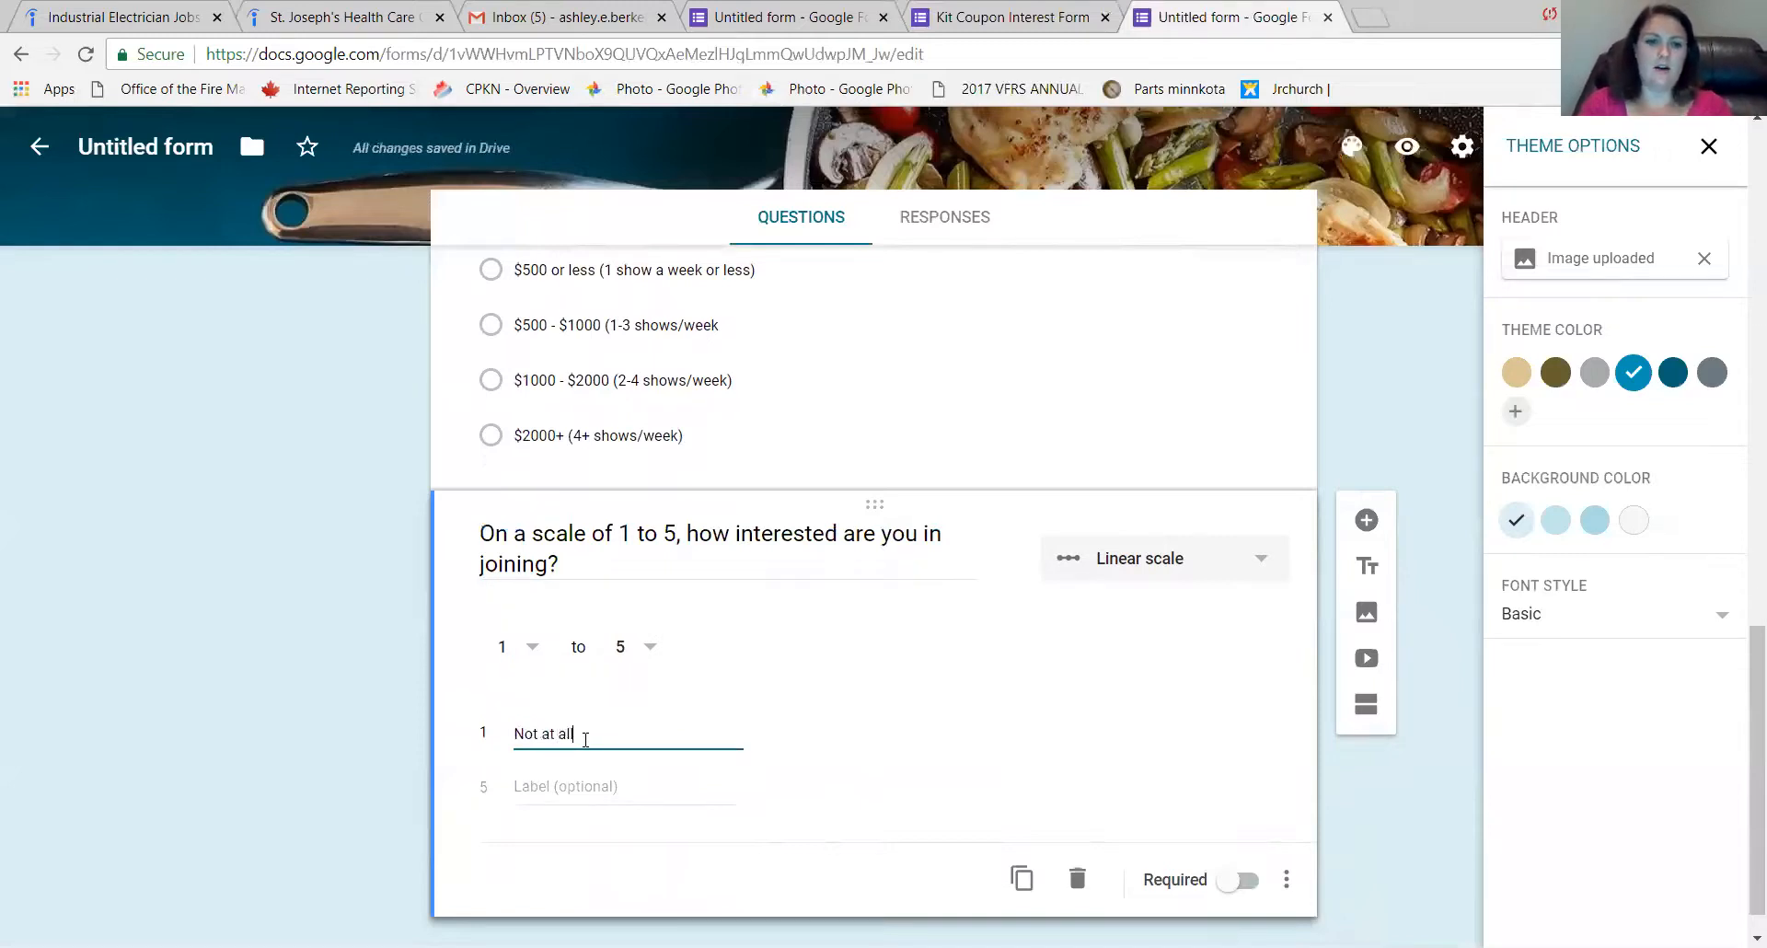
{"action": "left_click", "coordinate": [575, 790]}
{"action": "type", "text": "YES"}
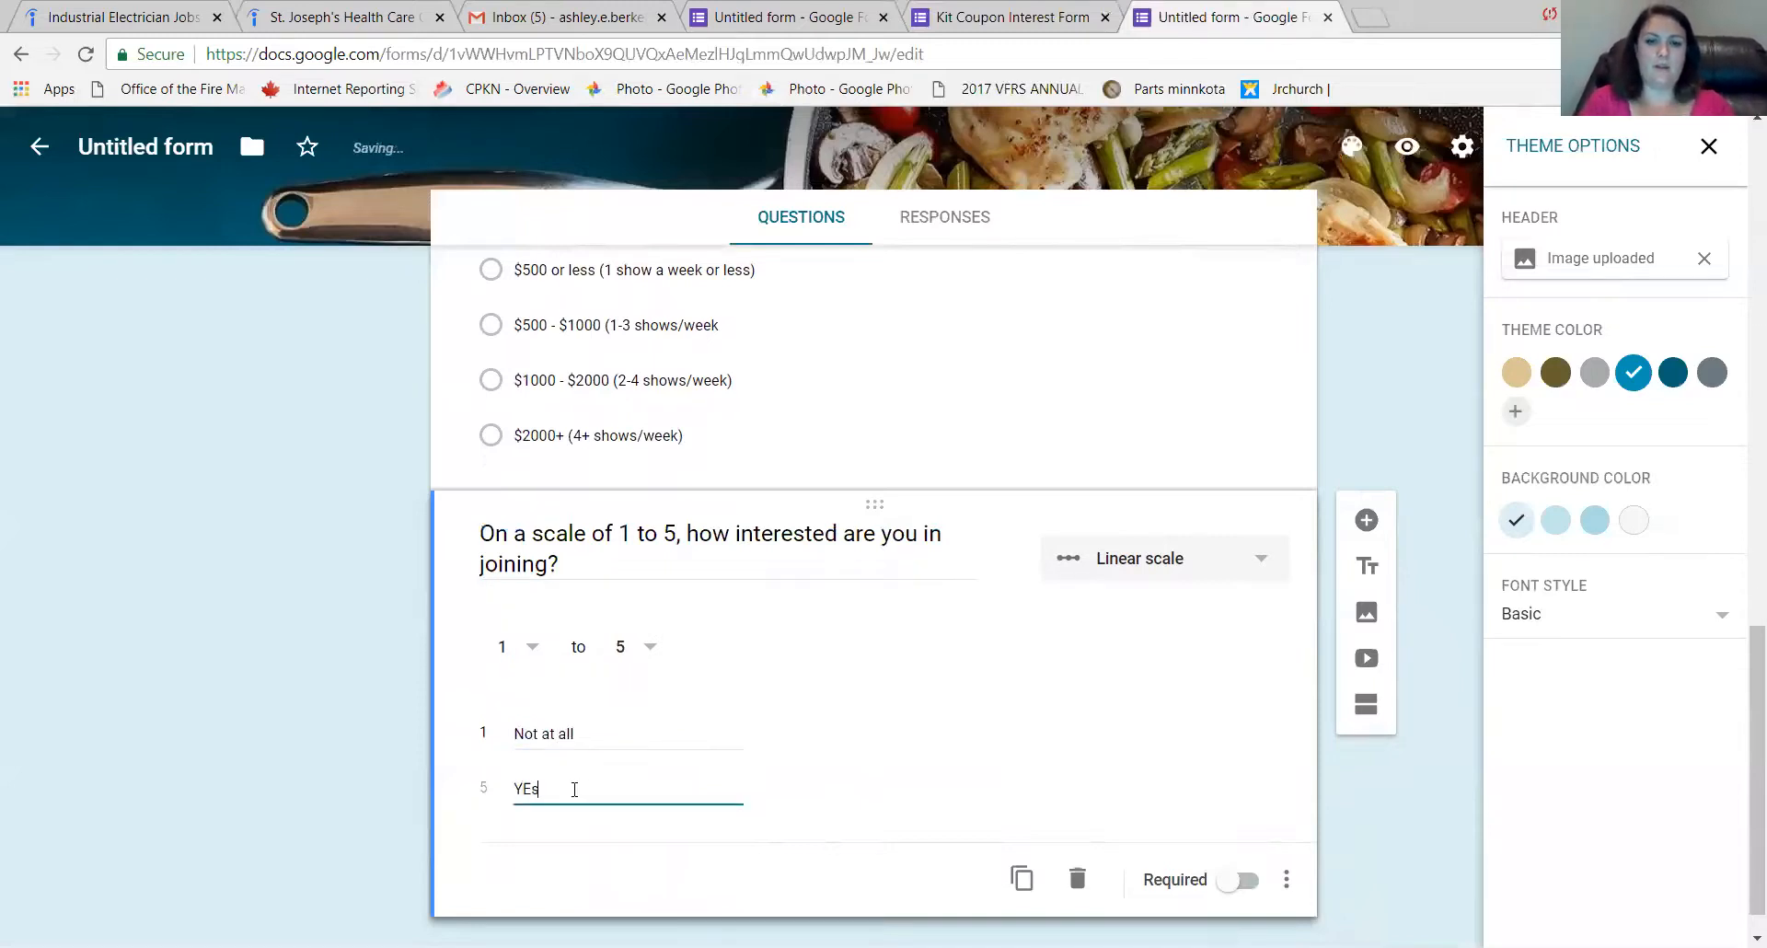
{"action": "type", "text": "! Sign me up"}
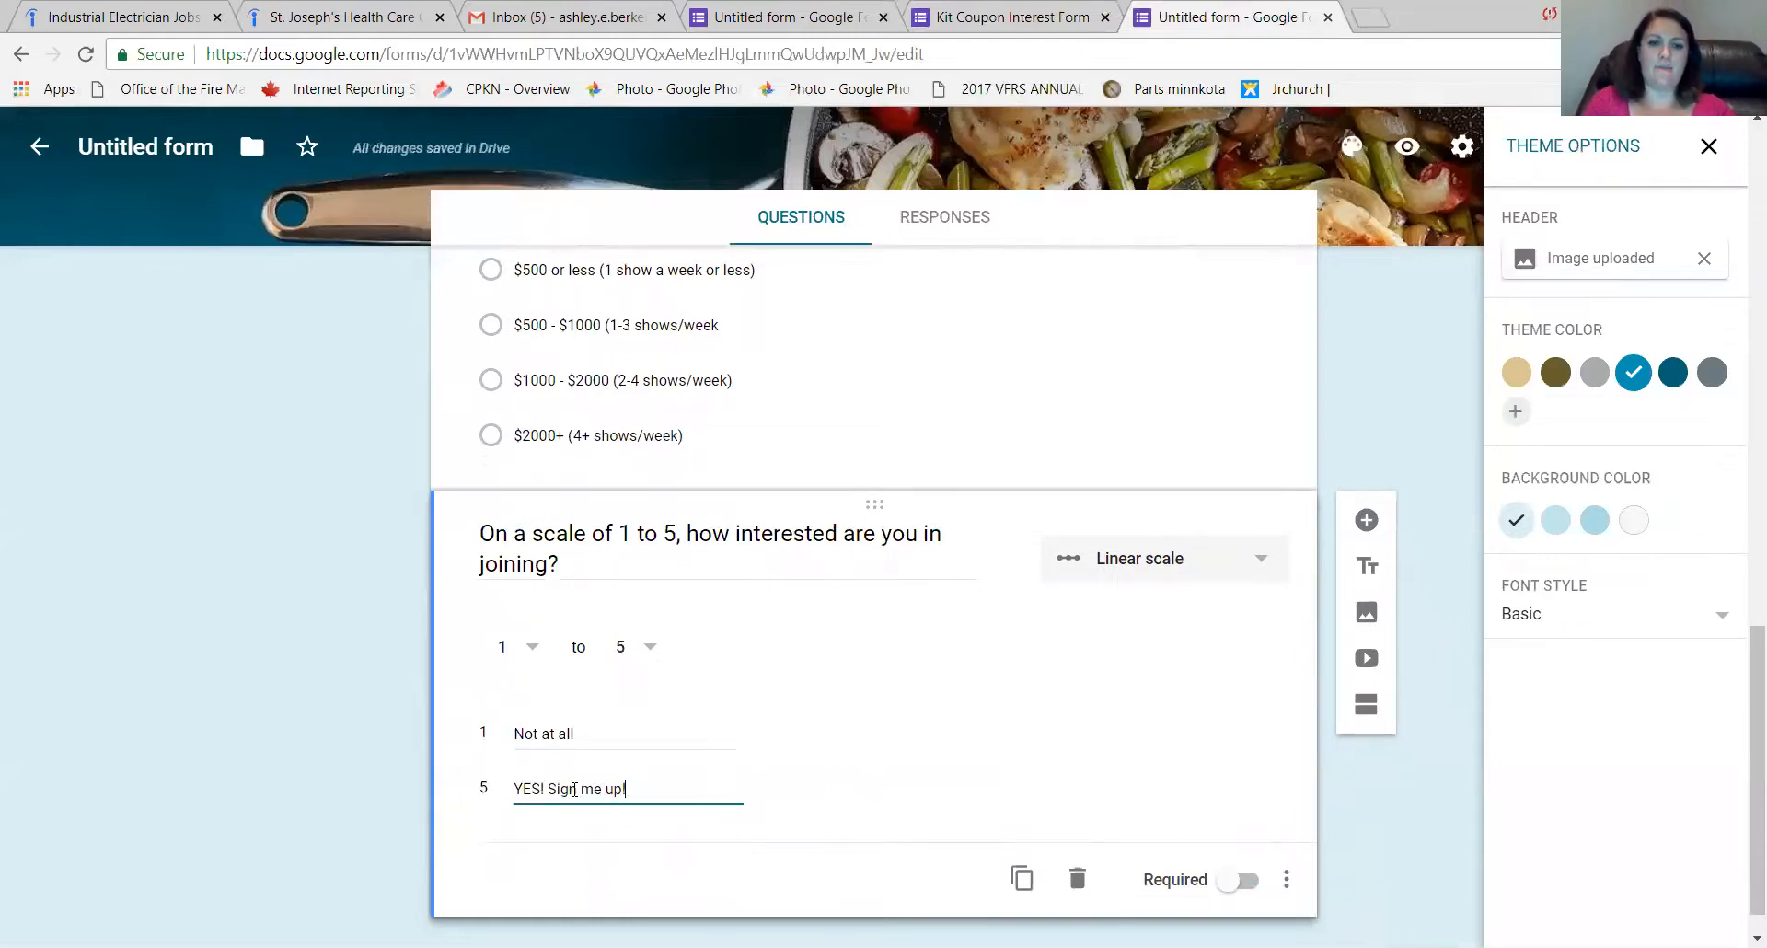
{"action": "left_click", "coordinate": [1240, 881]}
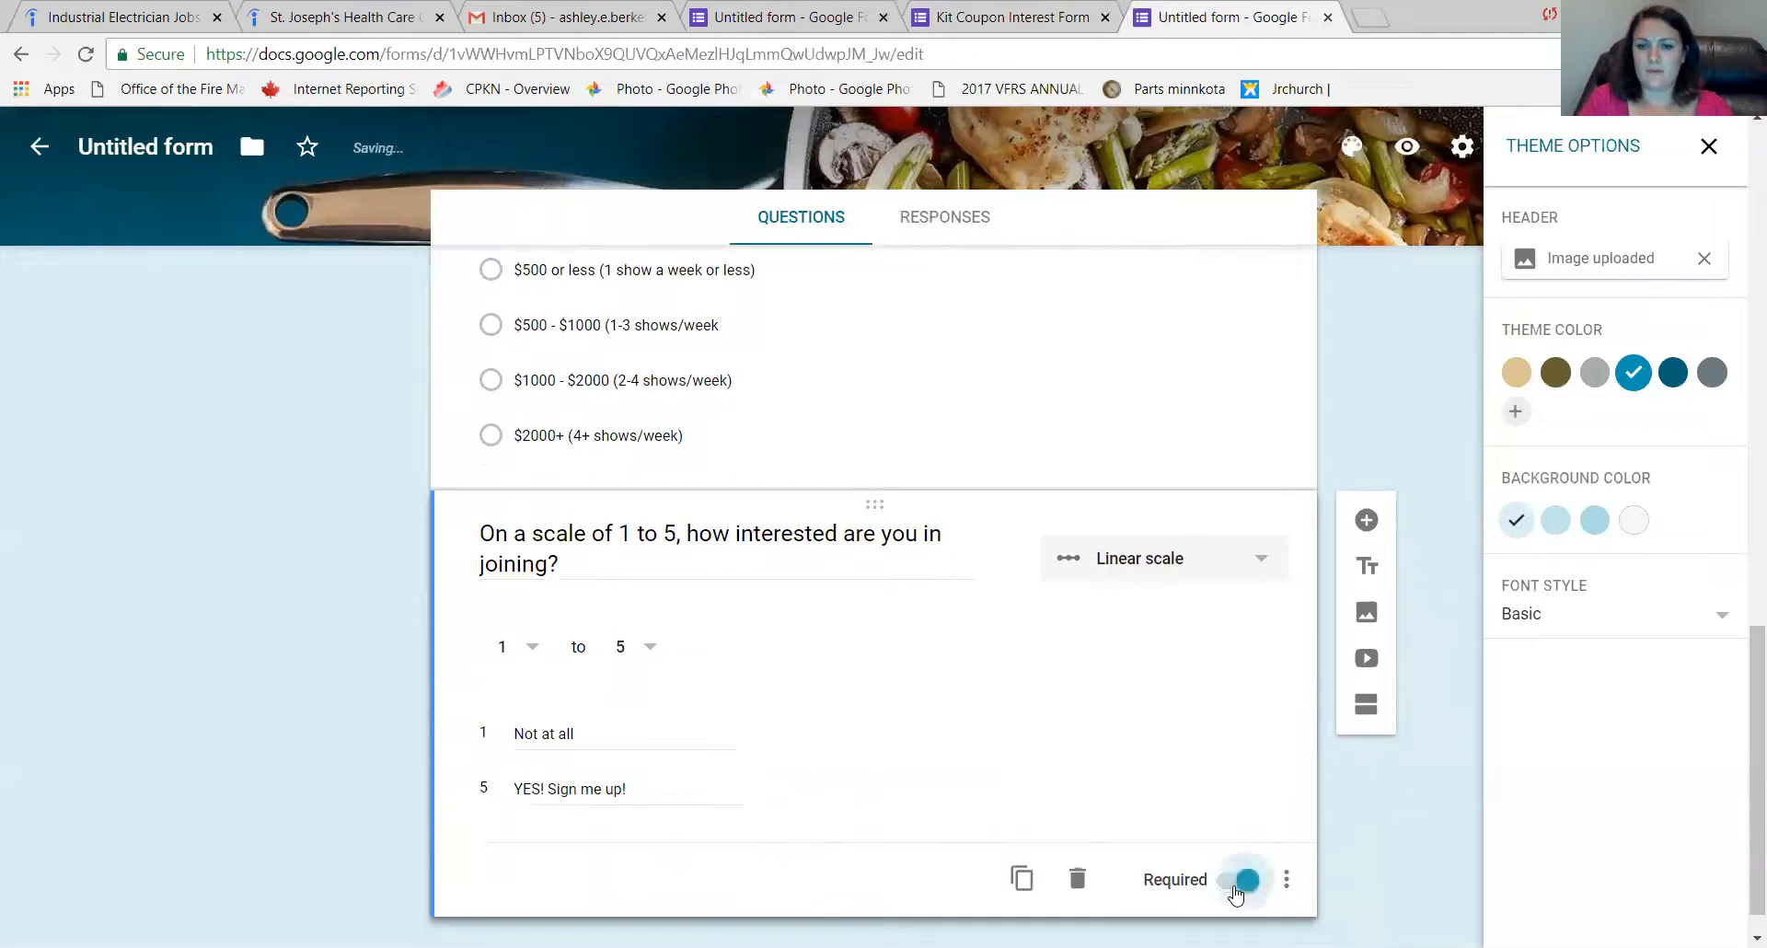
Add a question modelled on the existing form, titled "What is preventing you from signing up with Pampered Chef and giving it a try?".
{"action": "left_click", "coordinate": [1358, 534]}
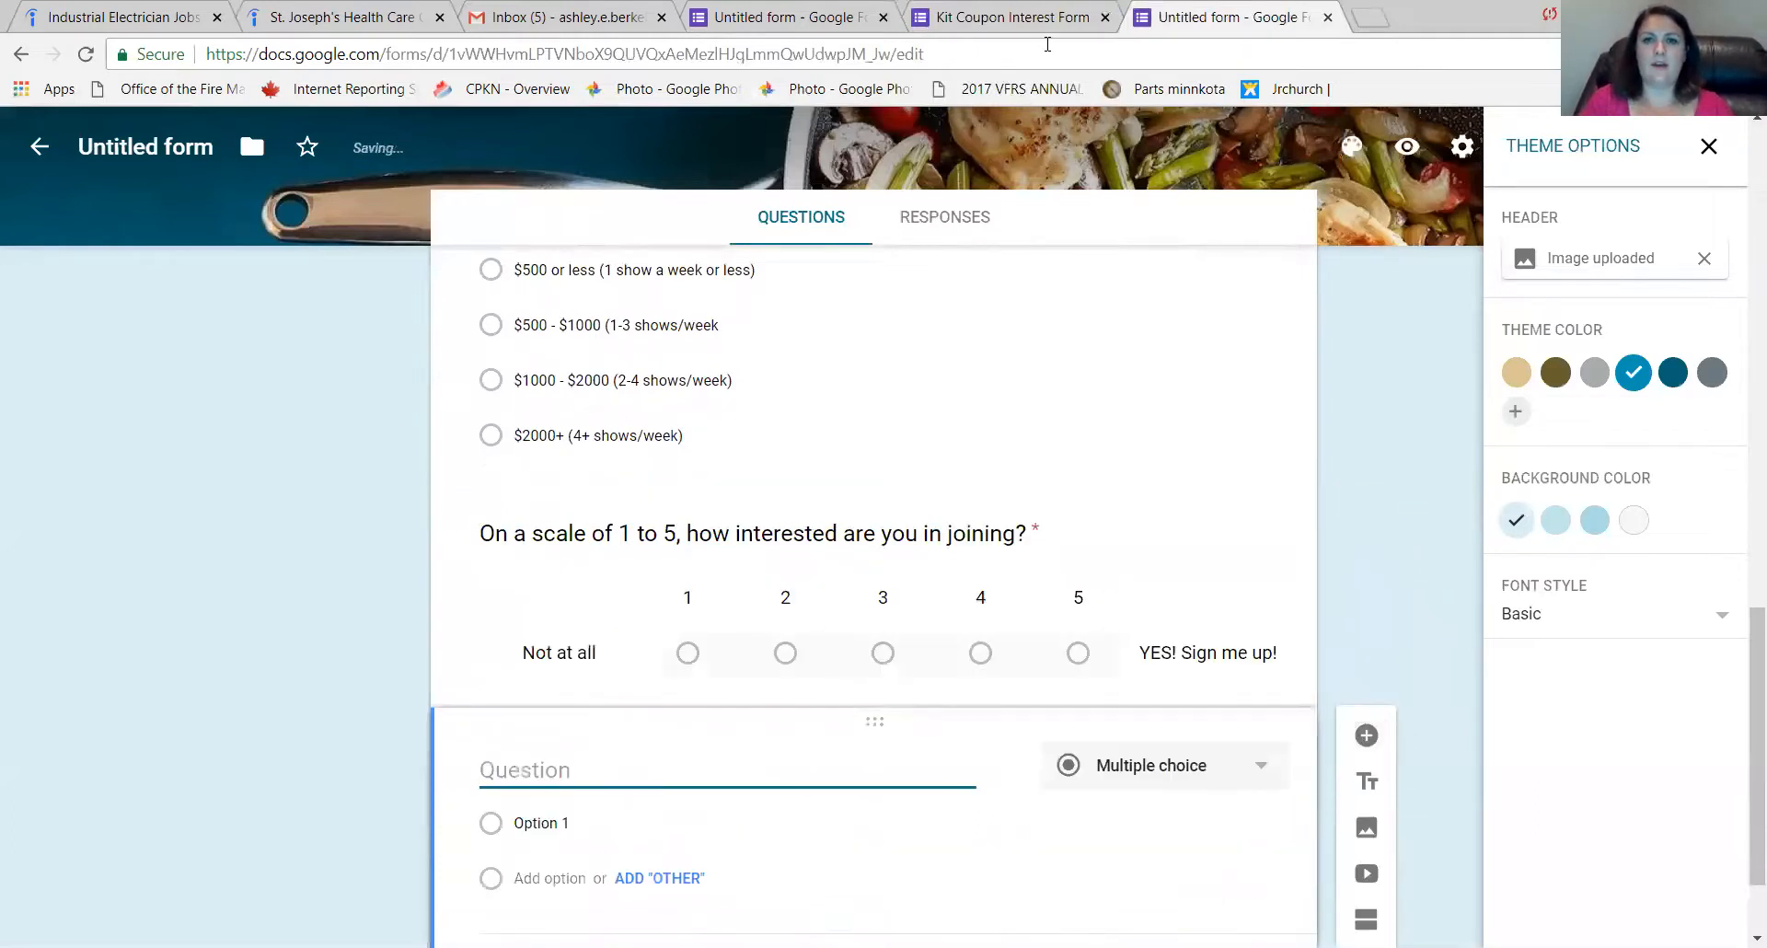
{"action": "left_click", "coordinate": [1050, 20]}
{"action": "scroll", "coordinate": [1259, 676], "scroll_direction": "down", "scroll_amount": 4}
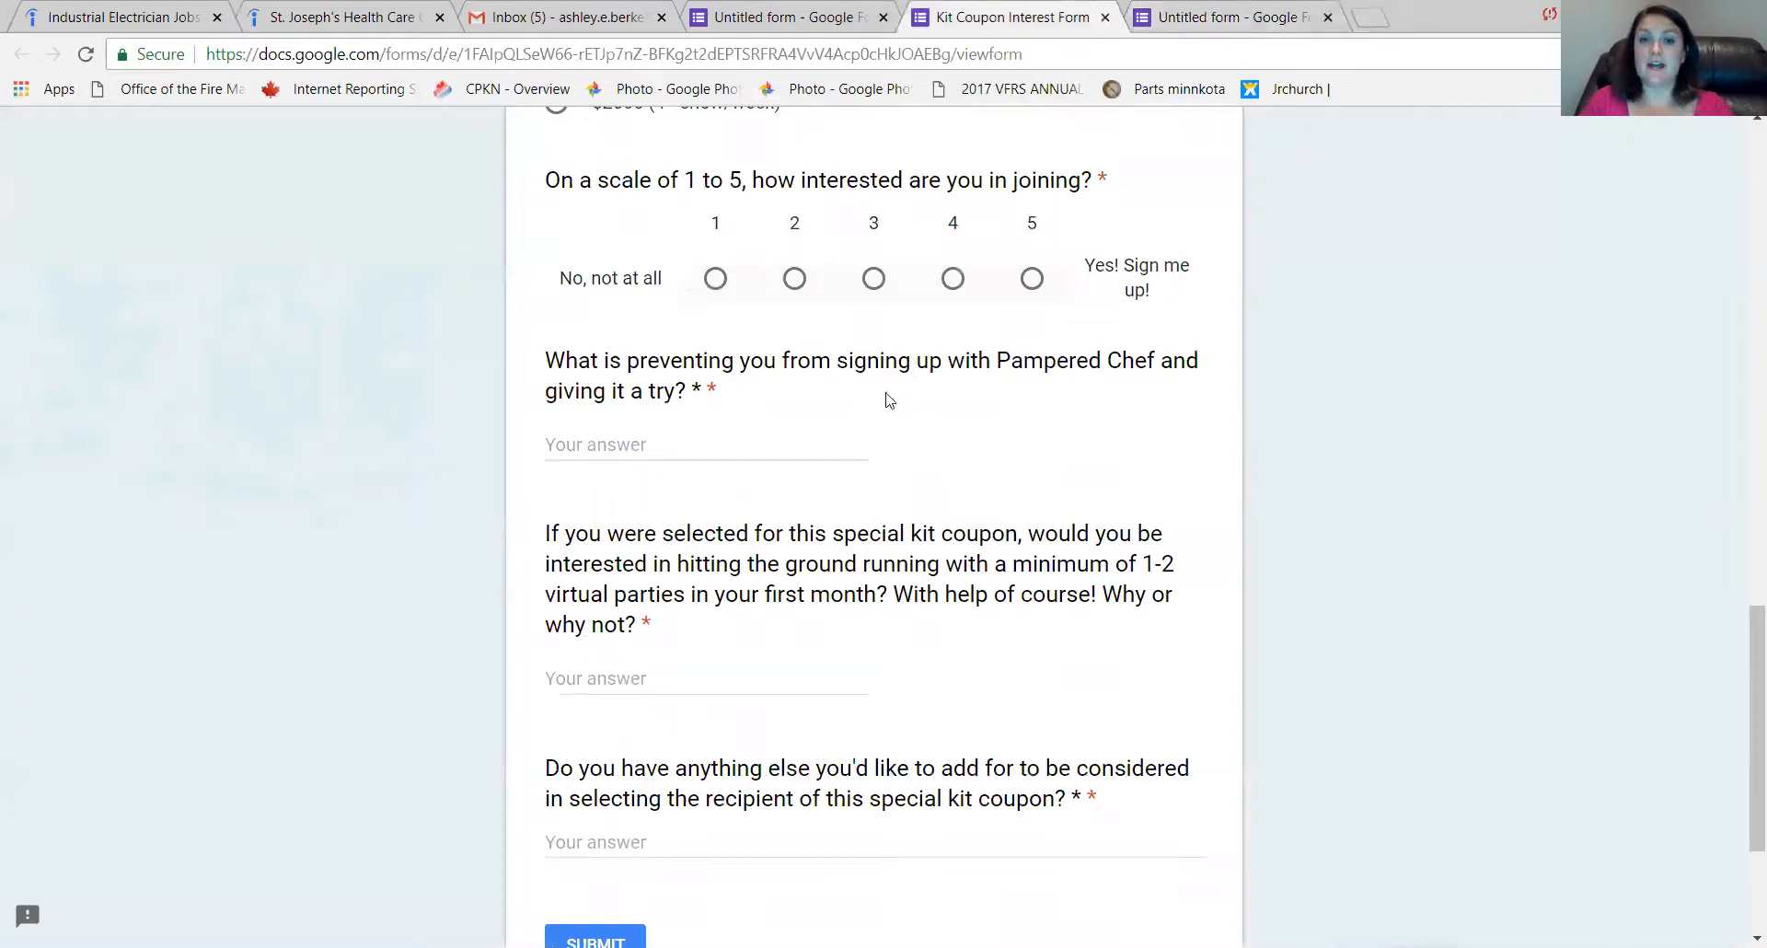
{"action": "left_click", "coordinate": [1214, 20]}
{"action": "type", "text": "What is pre"}
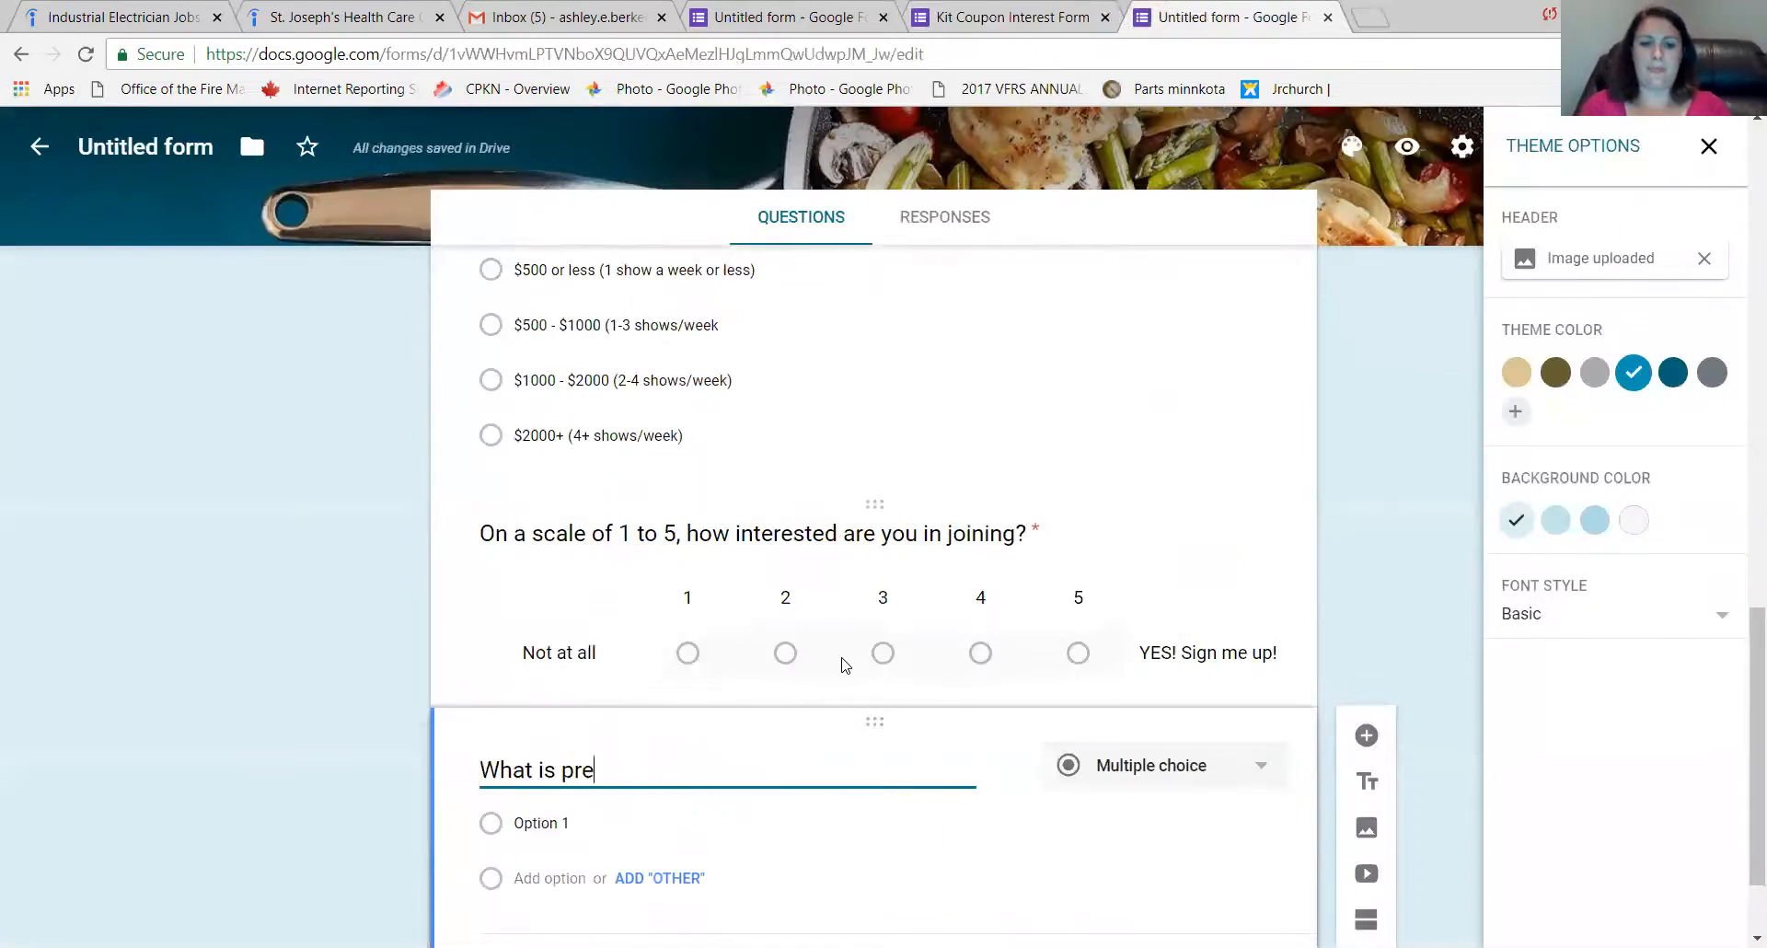
{"action": "type", "text": "venting you from signin"}
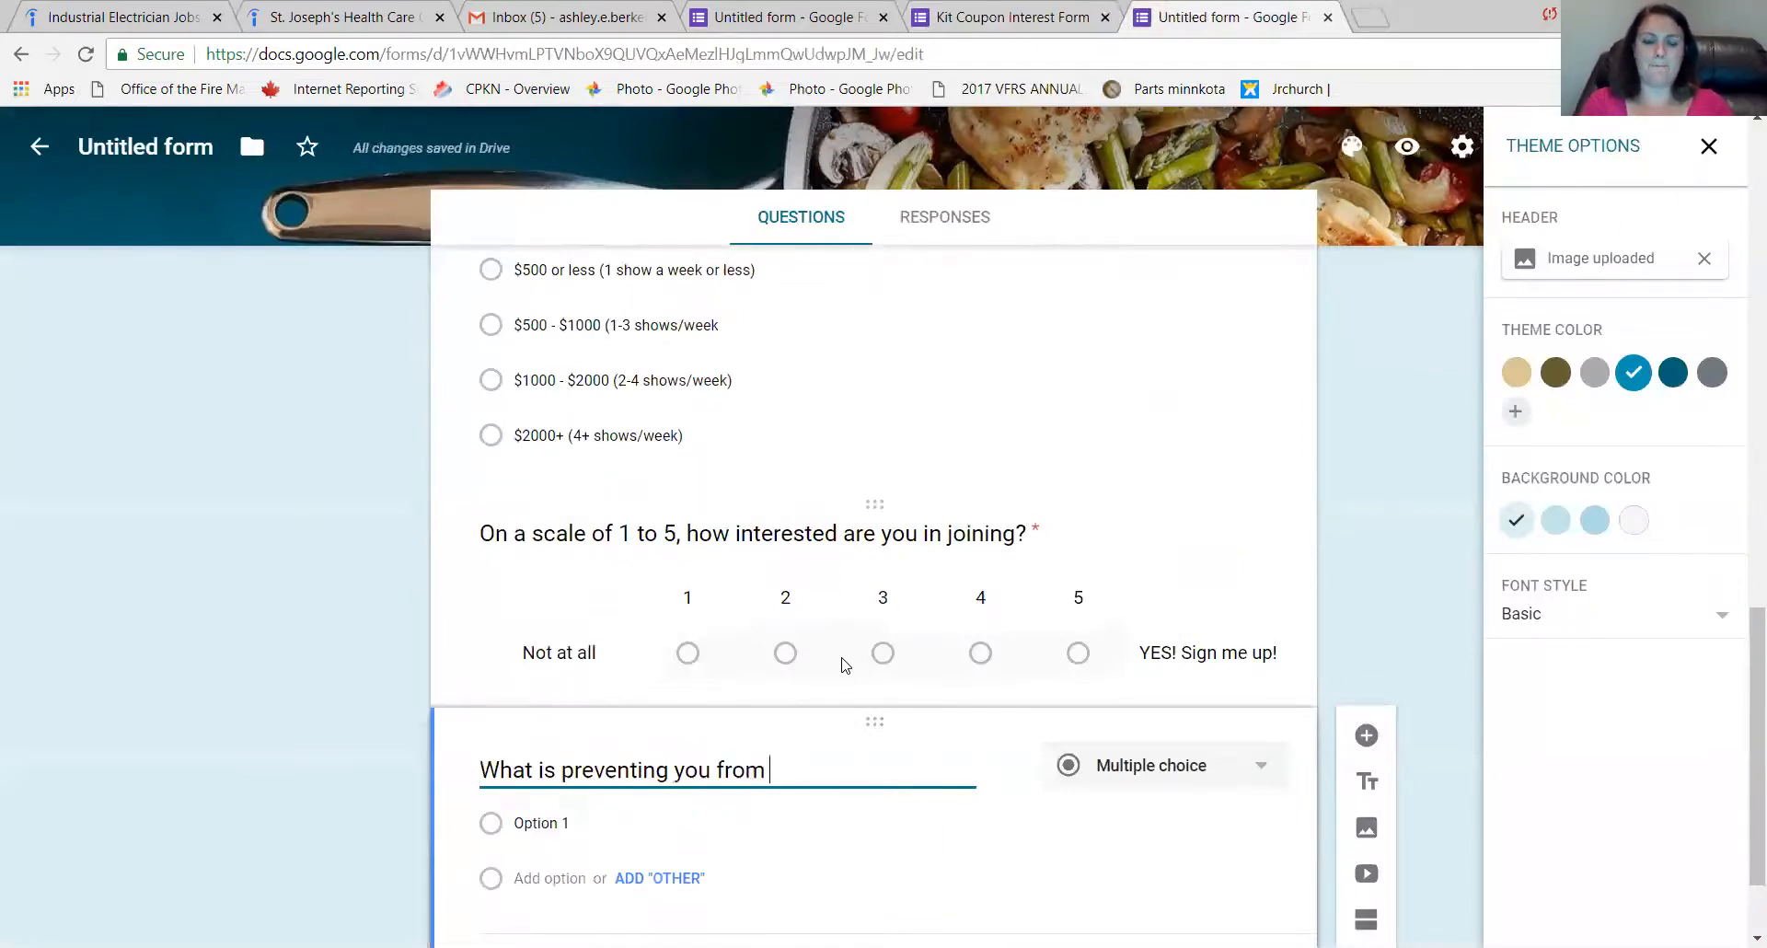
{"action": "type", "text": "up "}
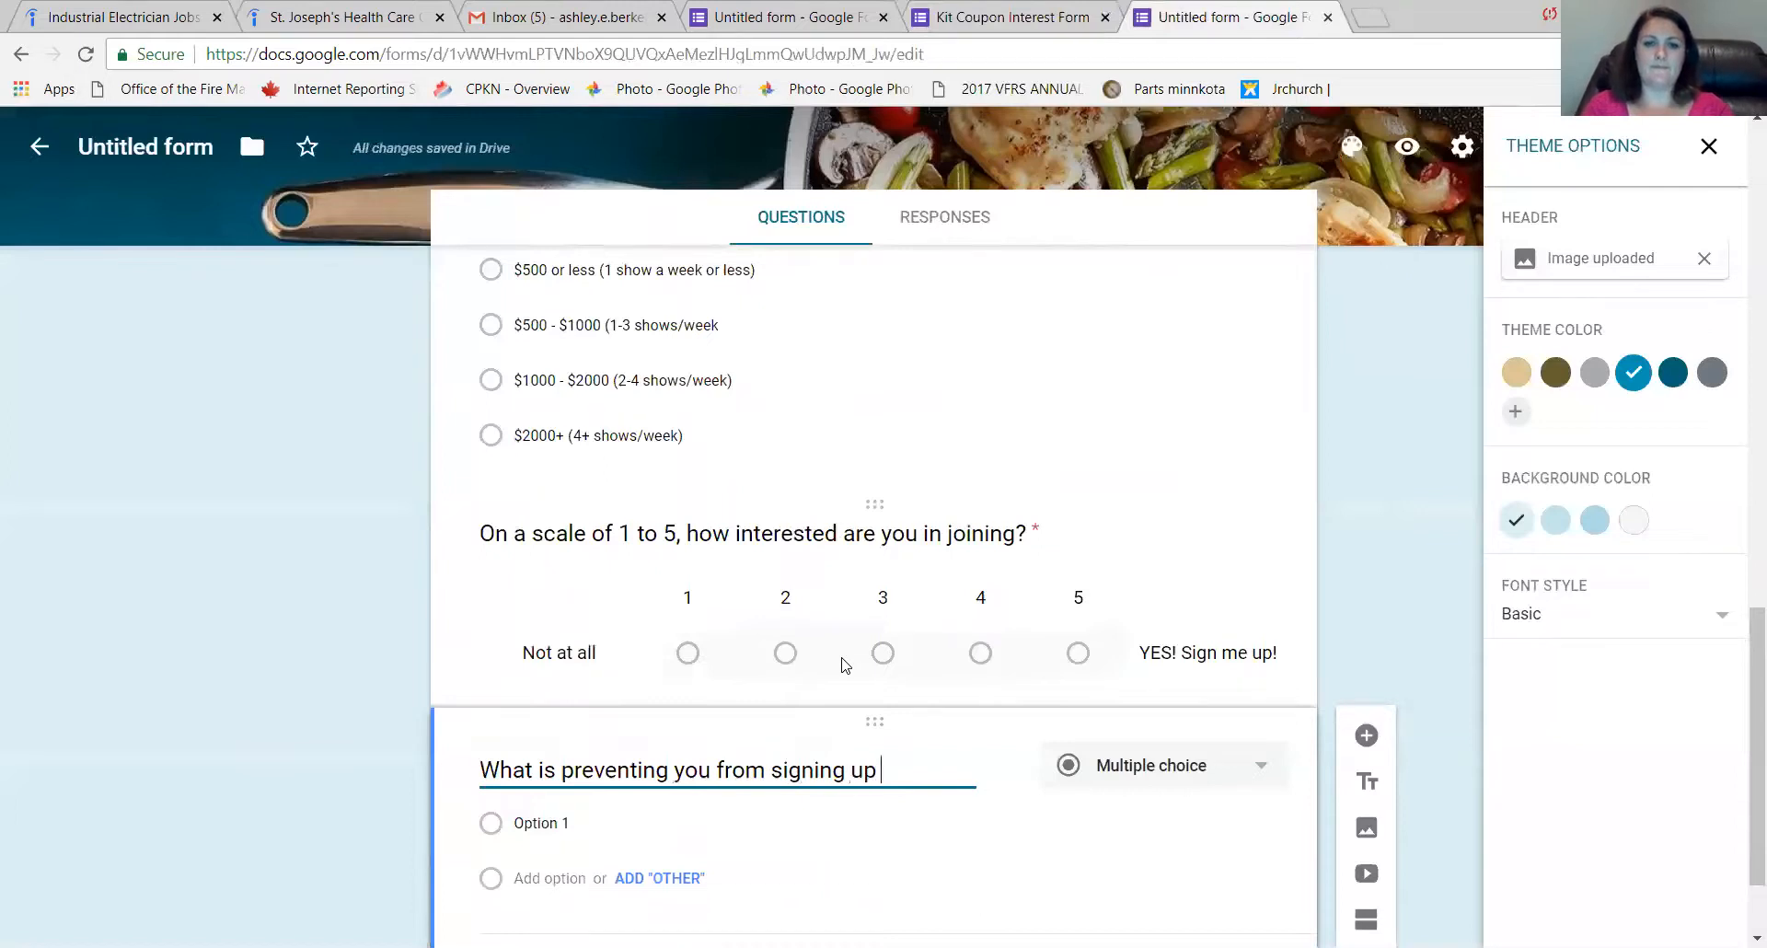
{"action": "type", "text": "with Pampered Ch"}
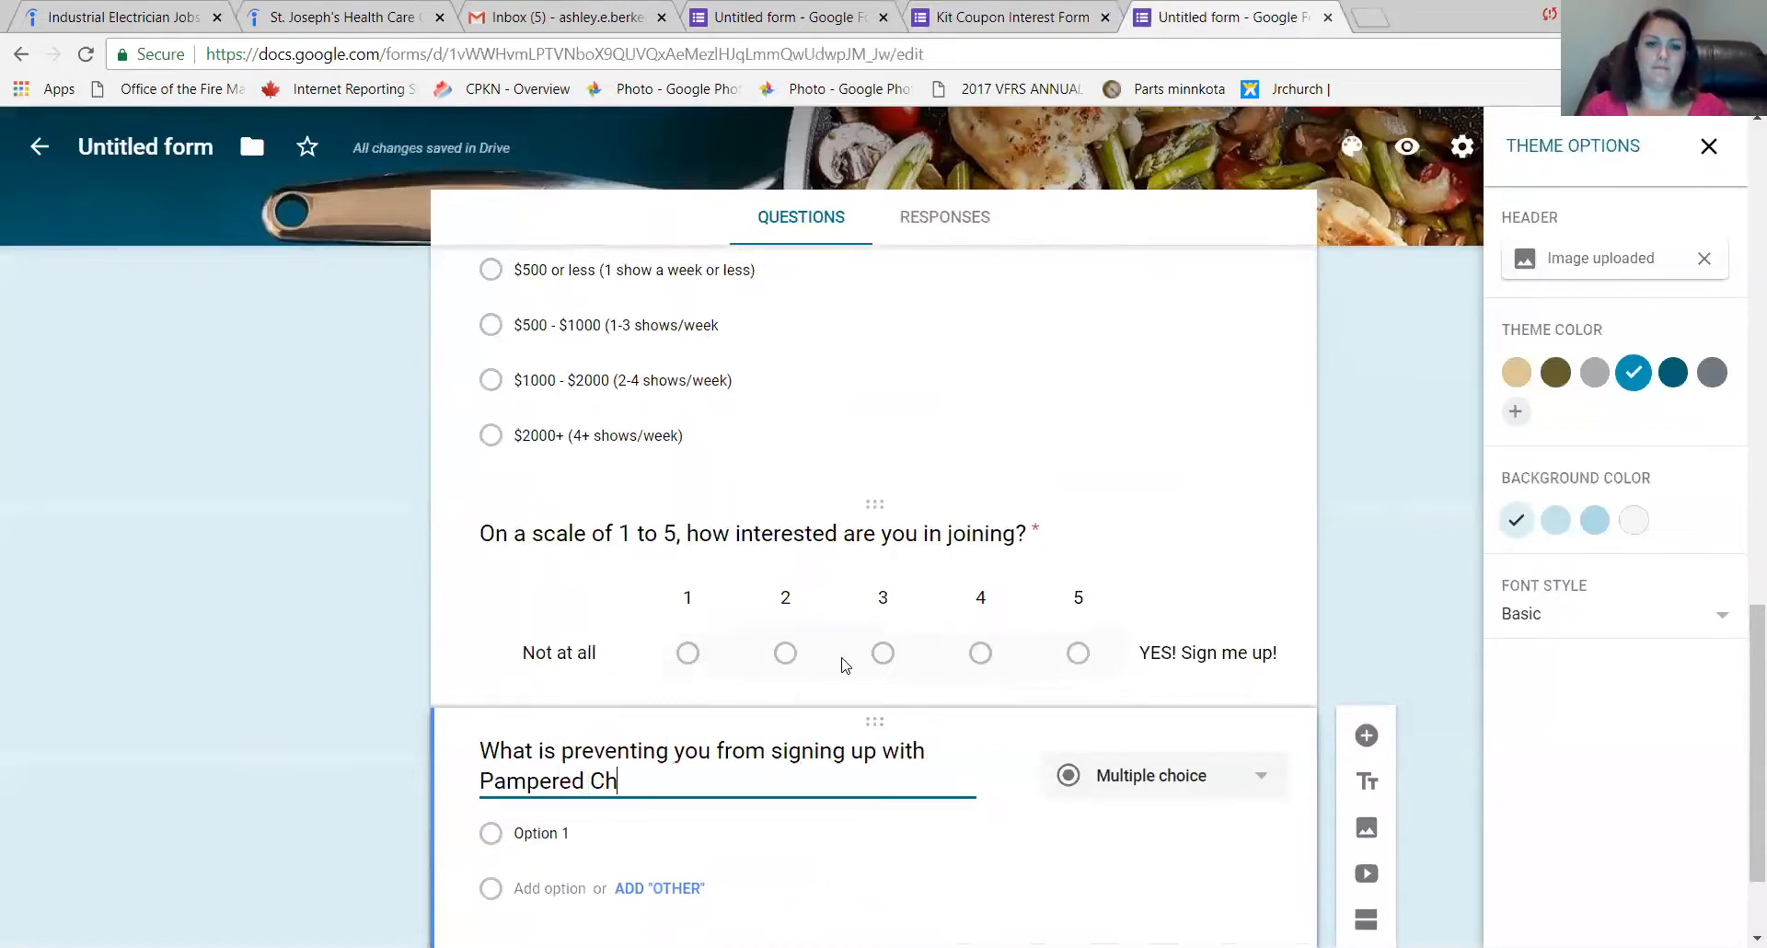
{"action": "type", "text": "ef and giving it a try?"}
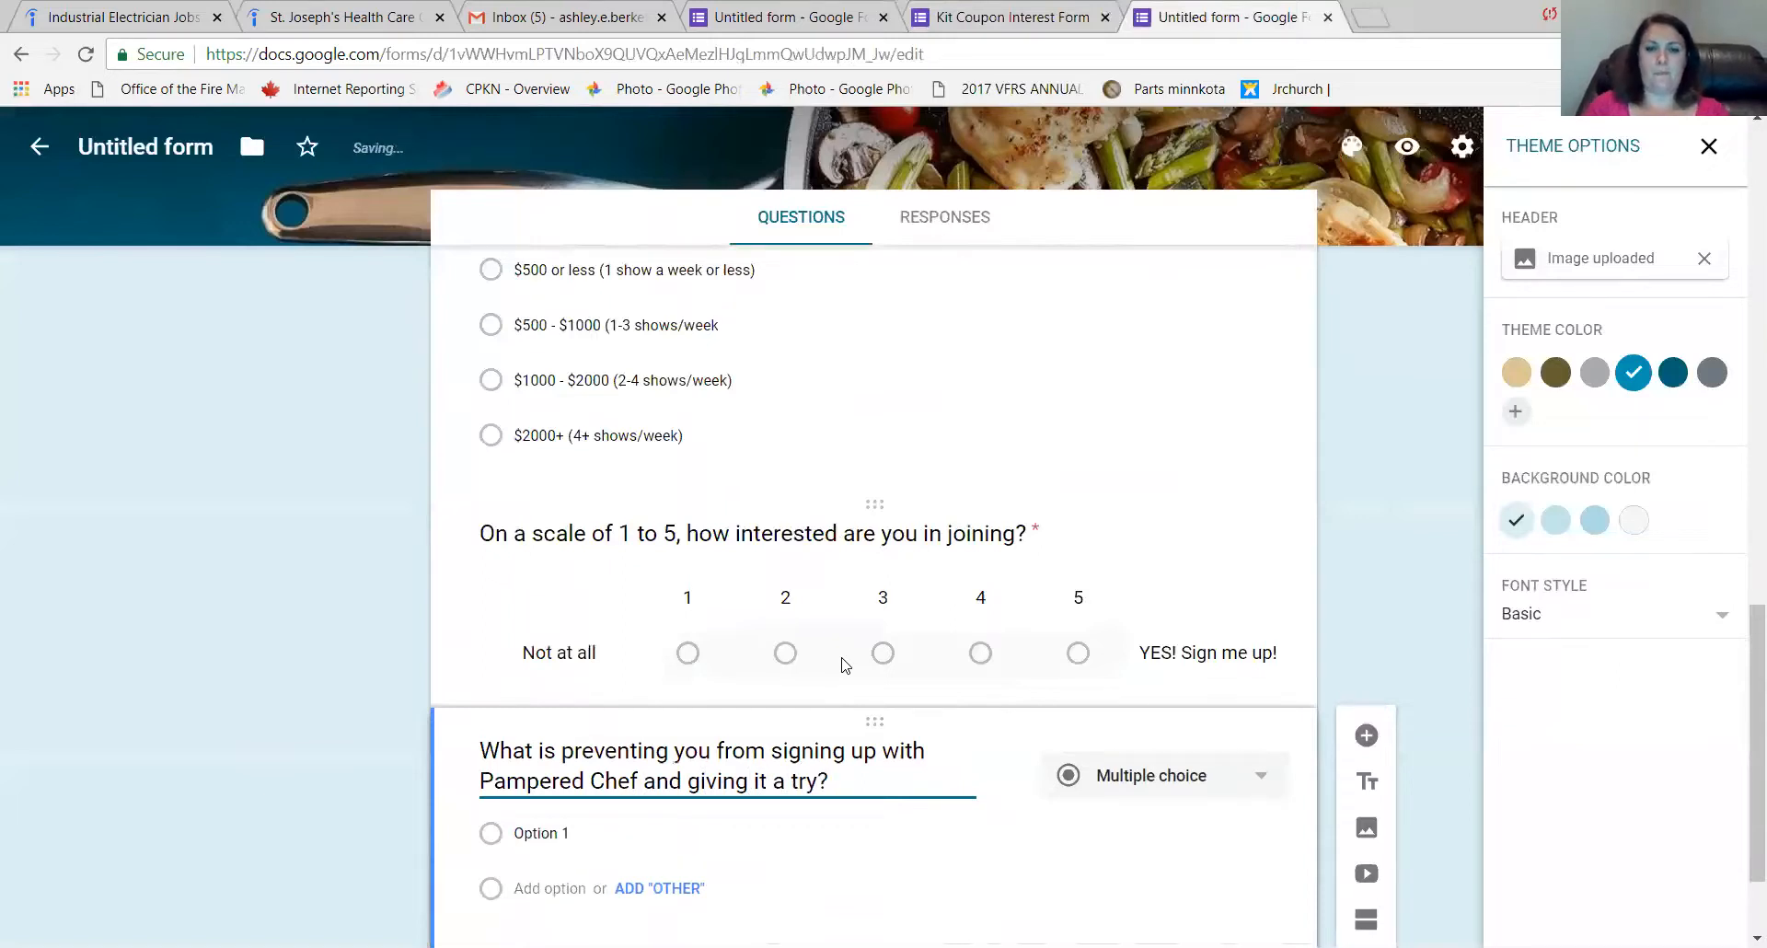
Change the sign-up-barrier question to a short answer and make it required.
{"action": "left_click", "coordinate": [1179, 778]}
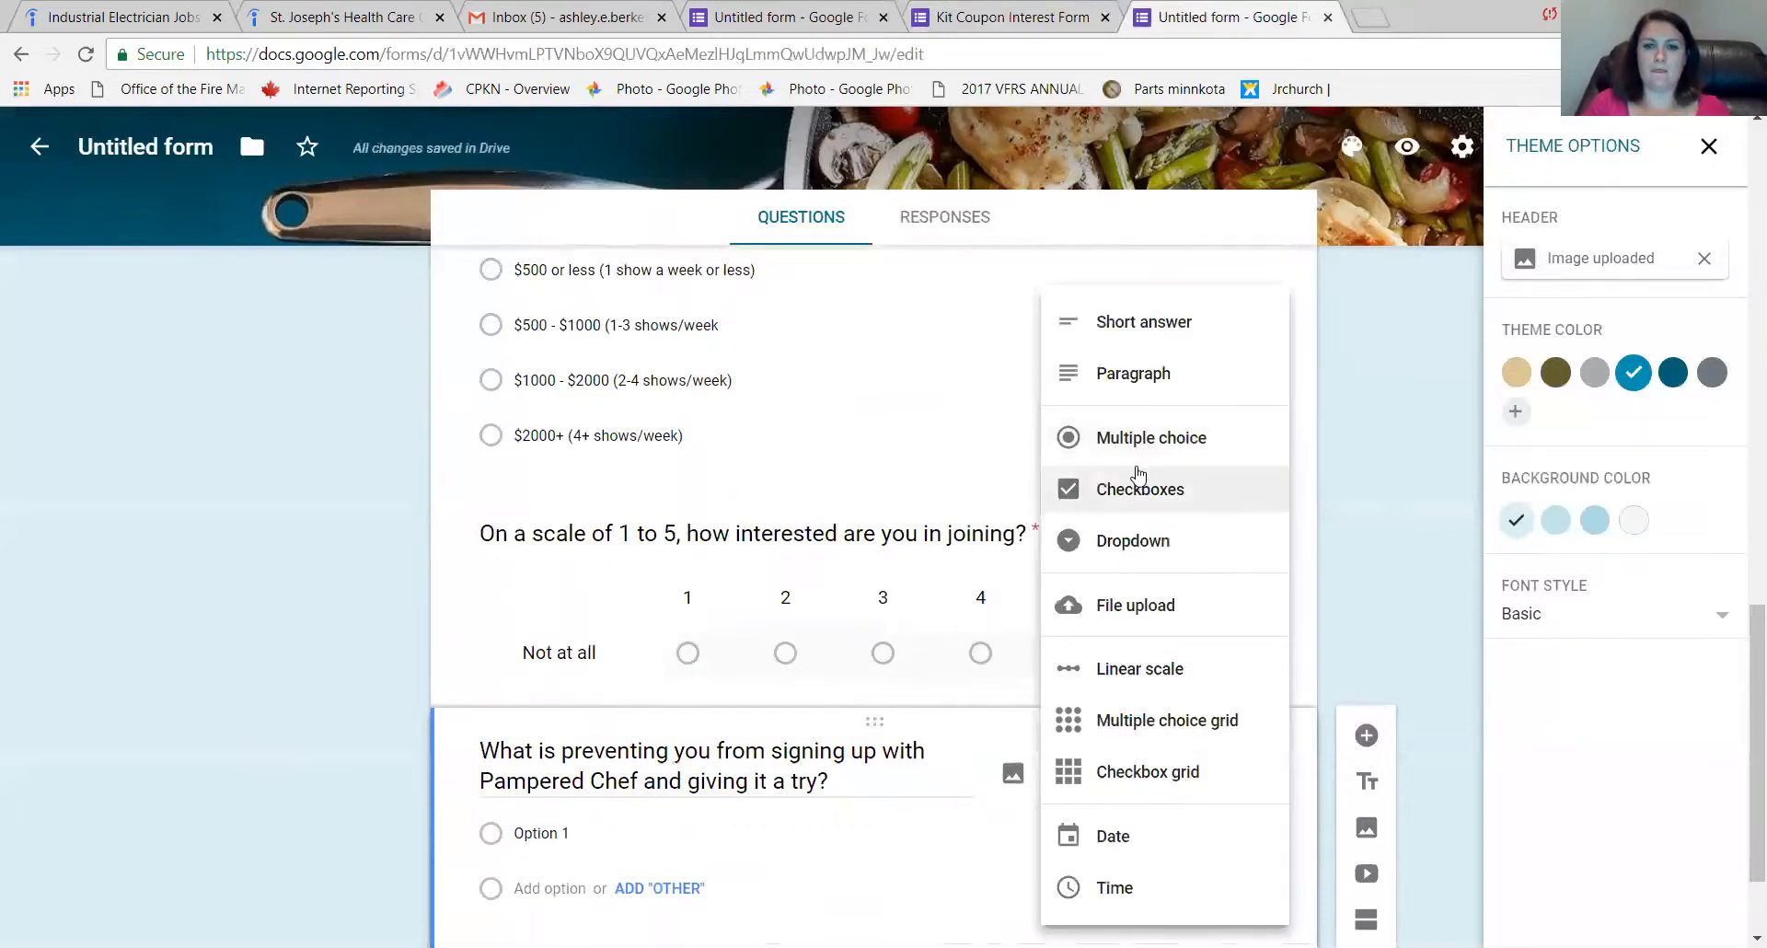
{"action": "left_click", "coordinate": [1160, 319]}
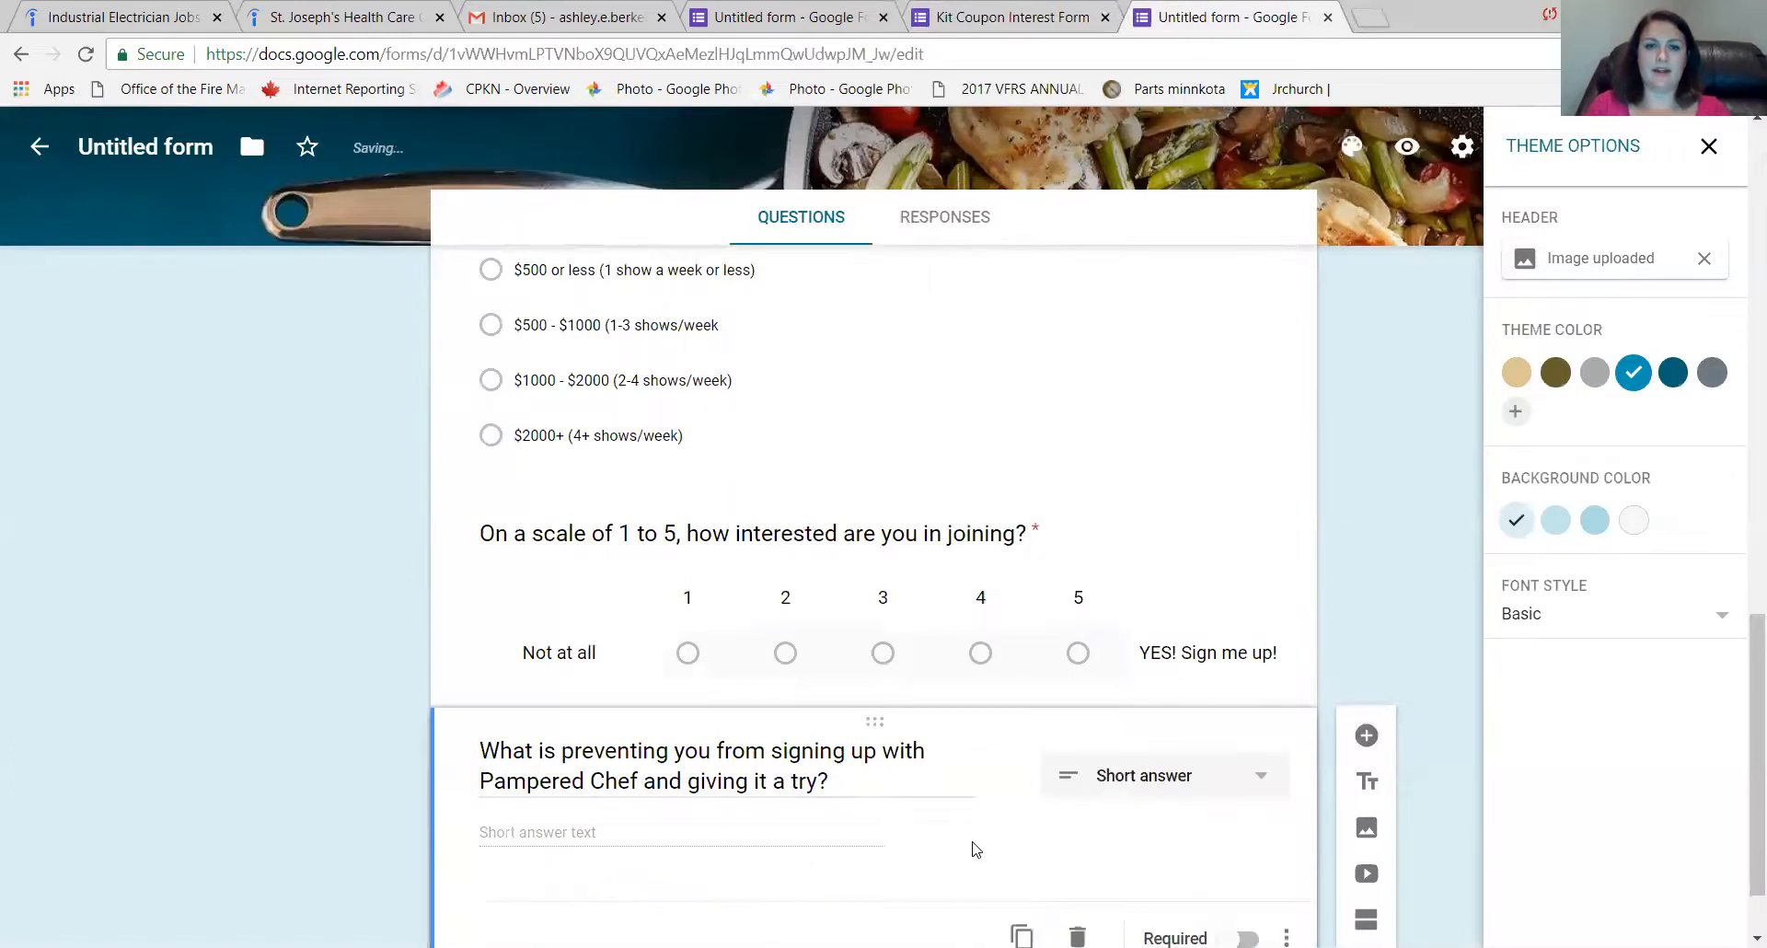
{"action": "scroll", "coordinate": [974, 845], "scroll_direction": "down", "scroll_amount": 1}
{"action": "left_click", "coordinate": [1244, 858]}
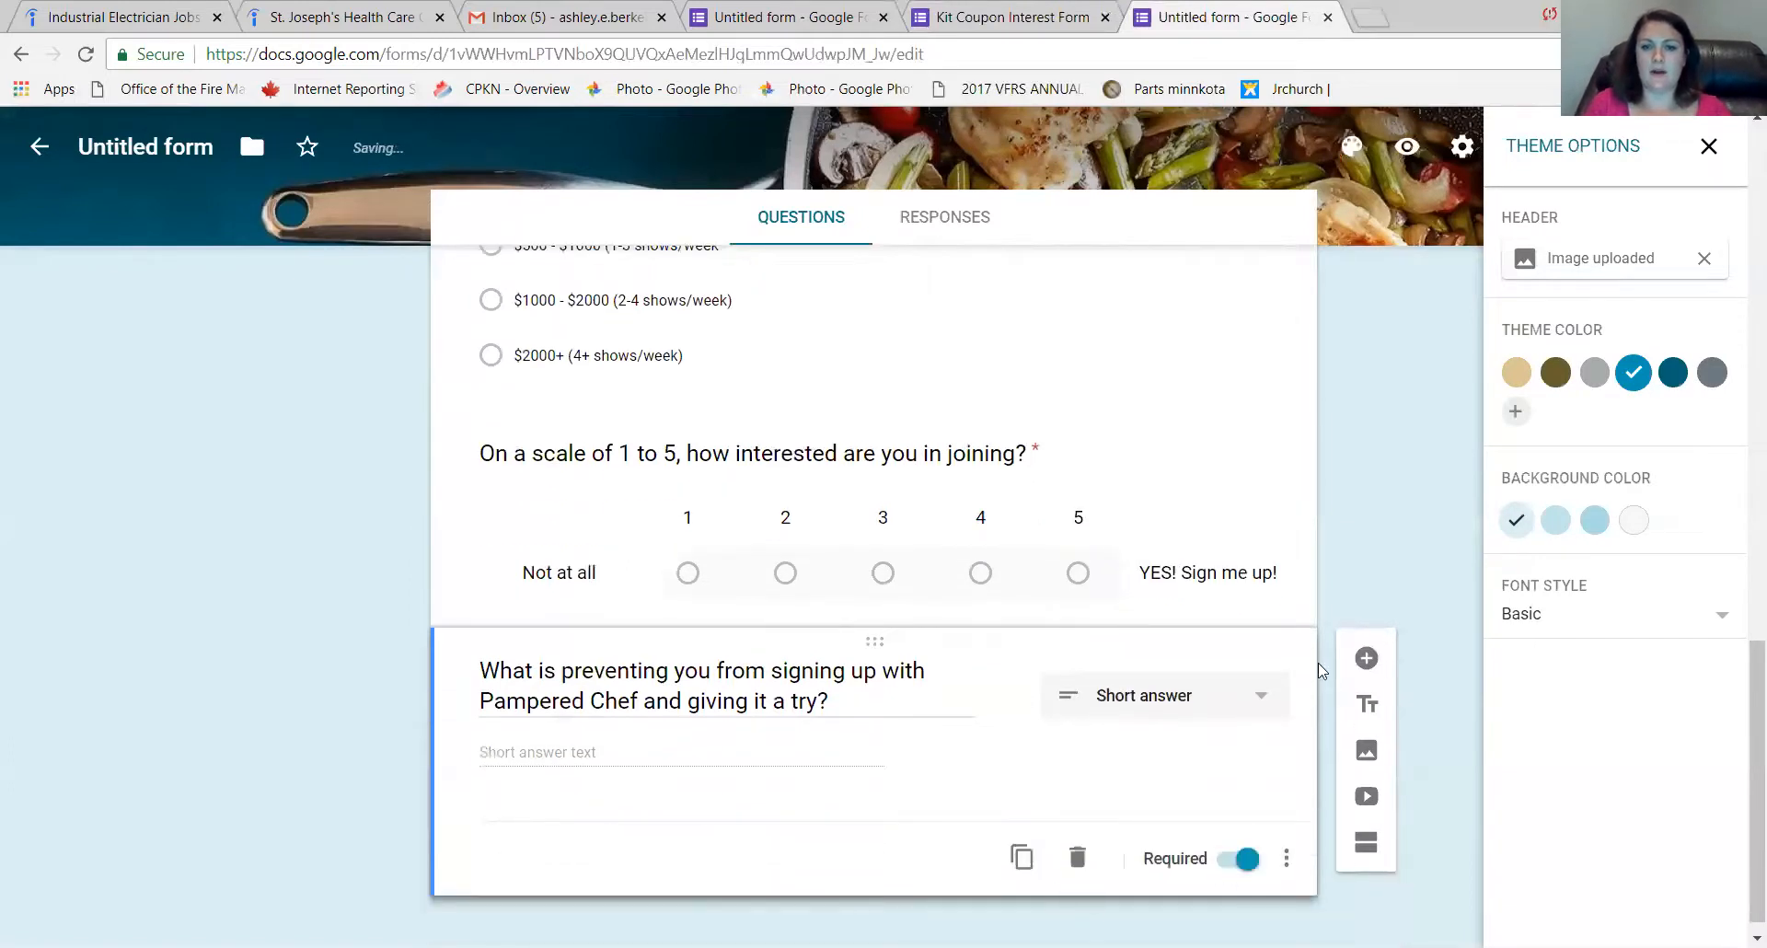
Add a question whose title is copied from the existing form's question about hitting the ground running with 1-2 virtual parties in the first month.
{"action": "left_click", "coordinate": [1367, 658]}
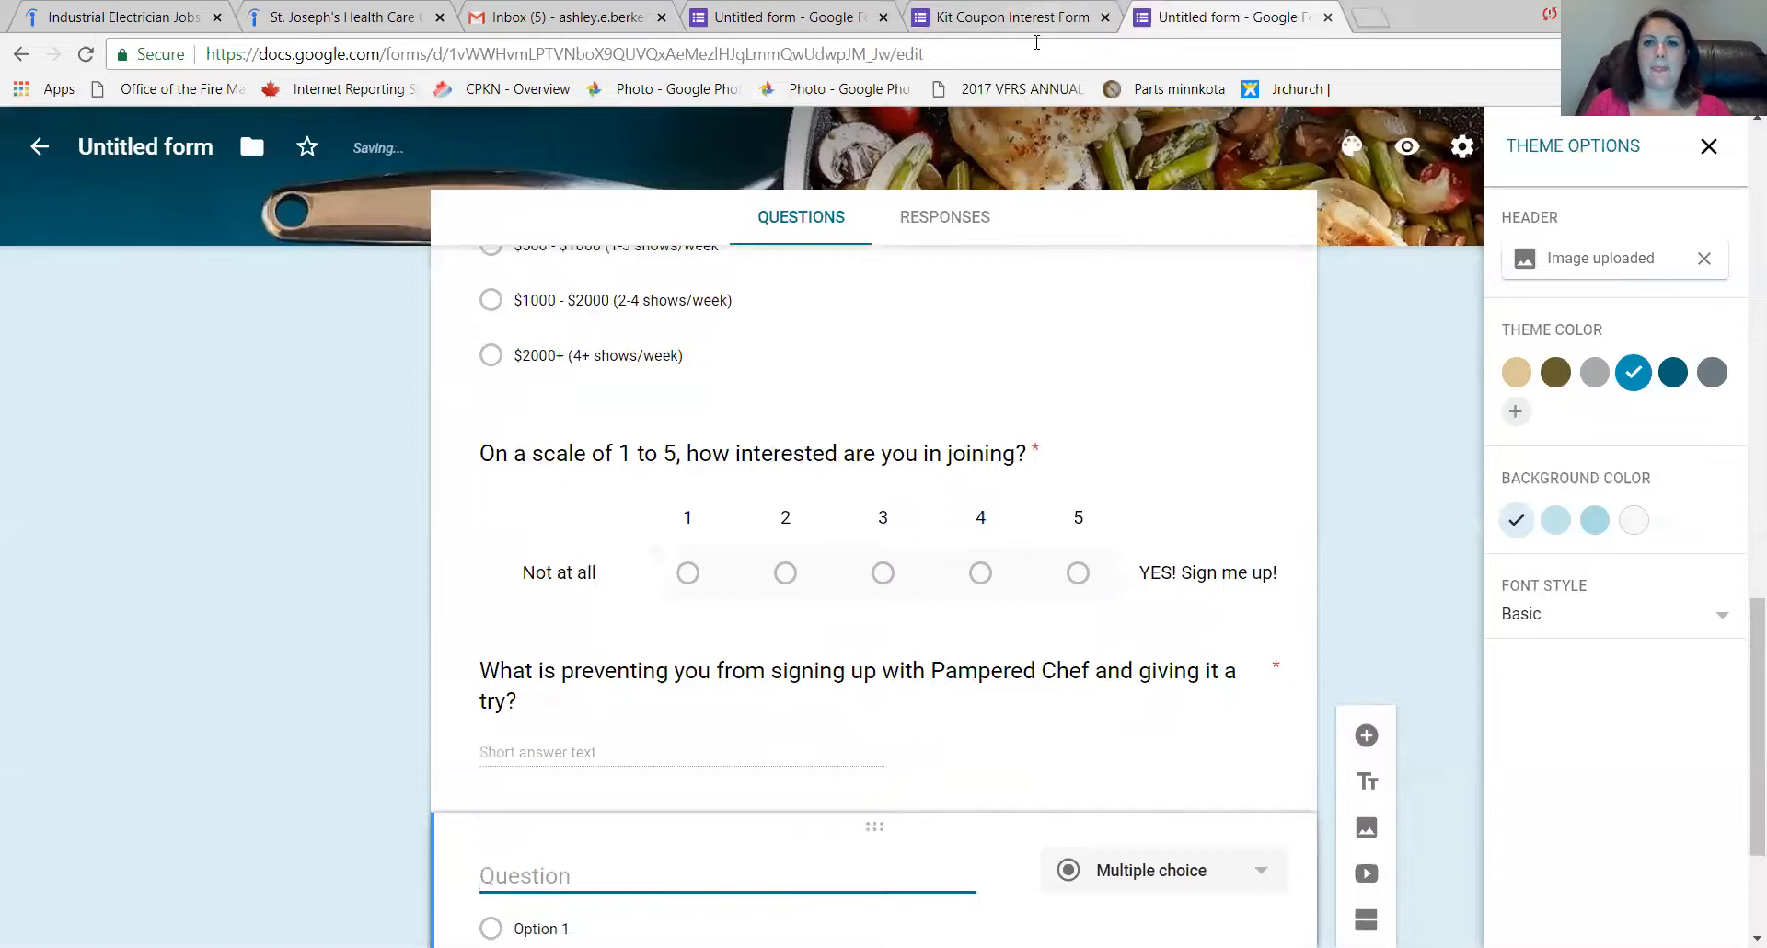
{"action": "left_click", "coordinate": [1031, 16]}
{"action": "scroll", "coordinate": [1041, 645], "scroll_direction": "down", "scroll_amount": 2}
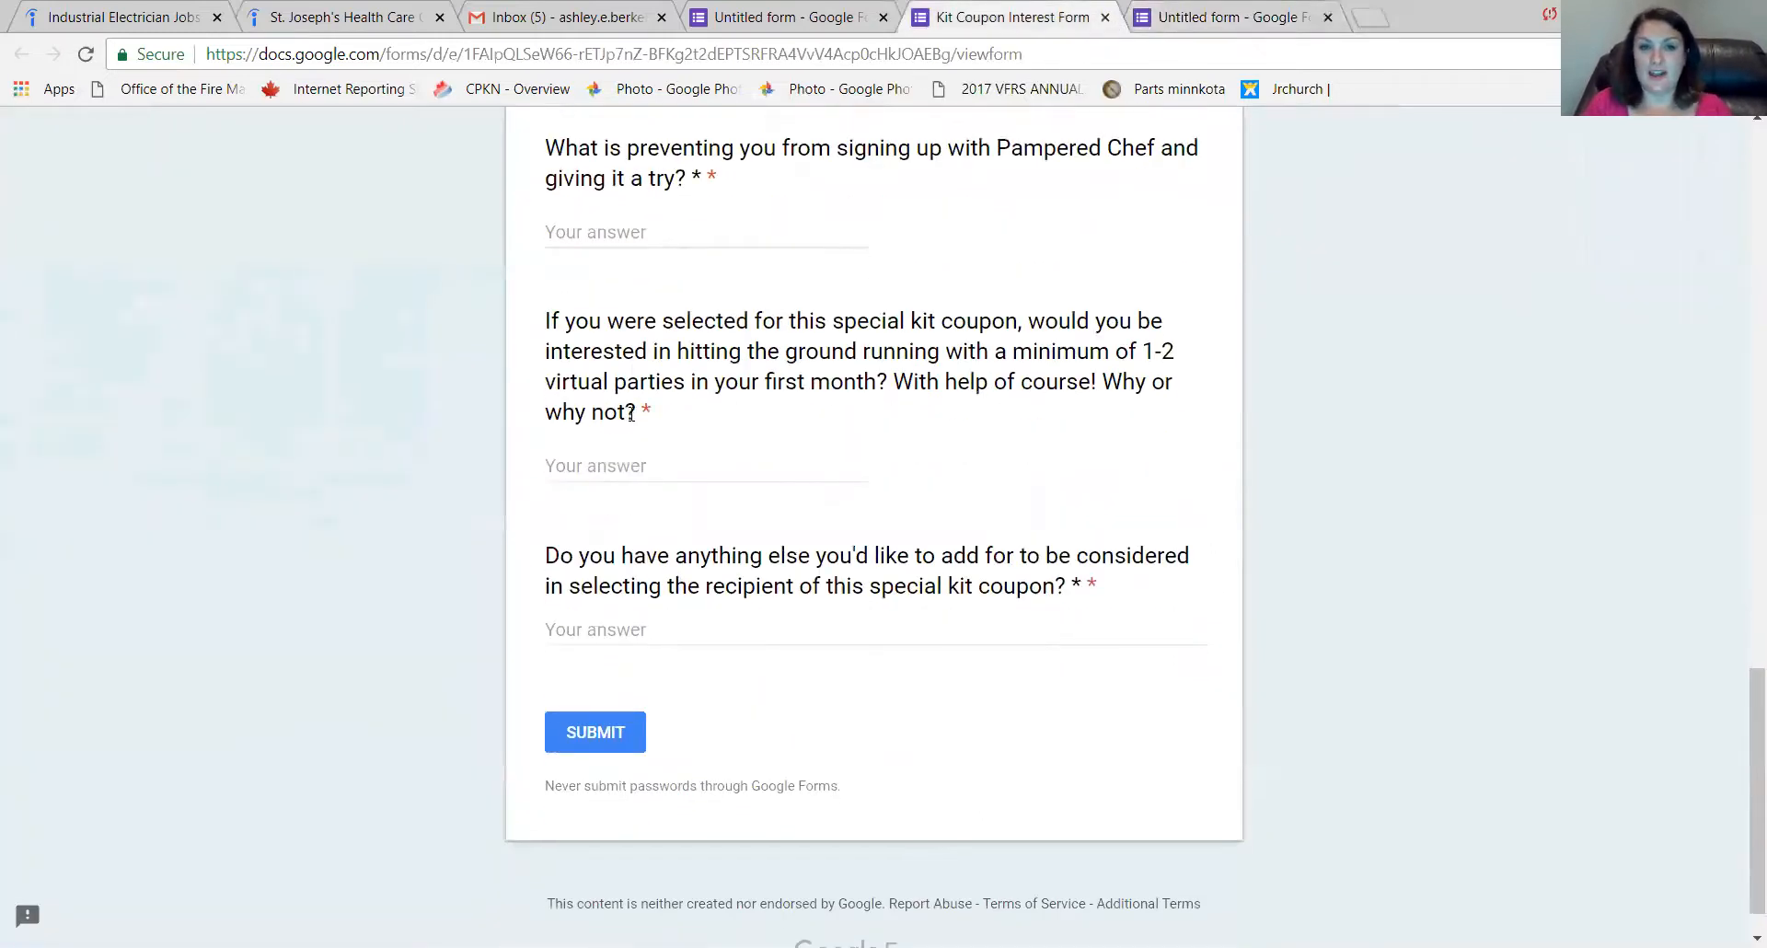
{"action": "left_click_drag", "start_coordinate": [634, 414], "coordinate": [539, 329]}
{"action": "key", "text": "ctrl+c"}
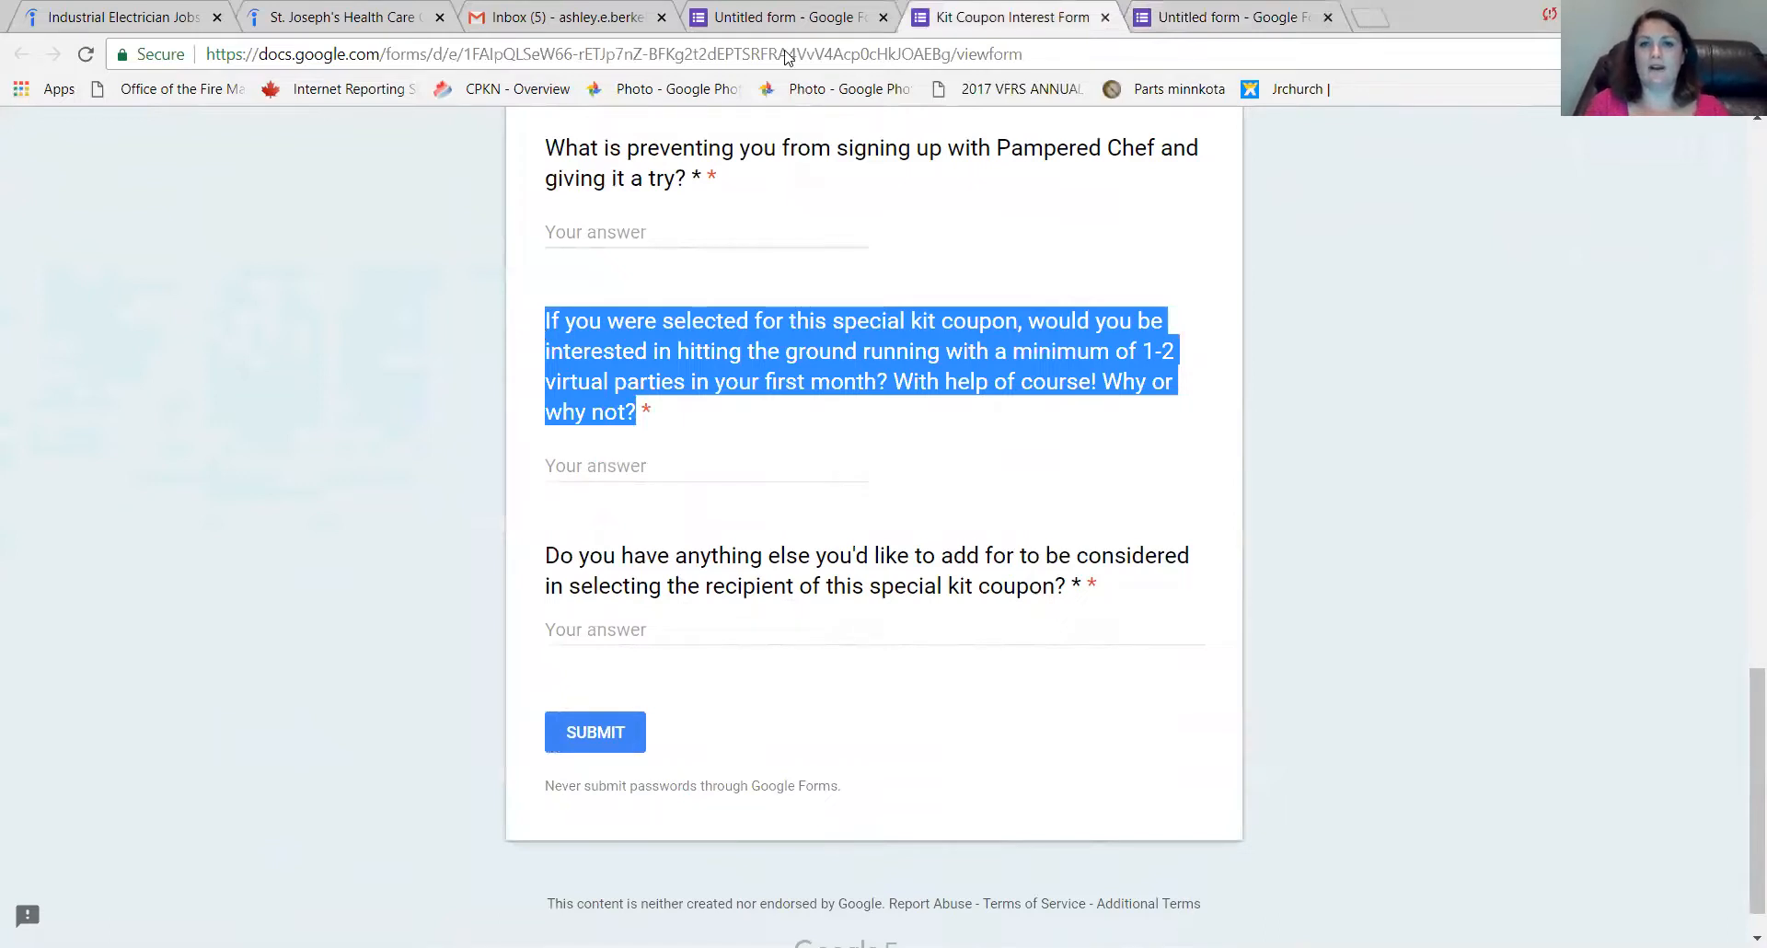
{"action": "left_click", "coordinate": [1257, 18]}
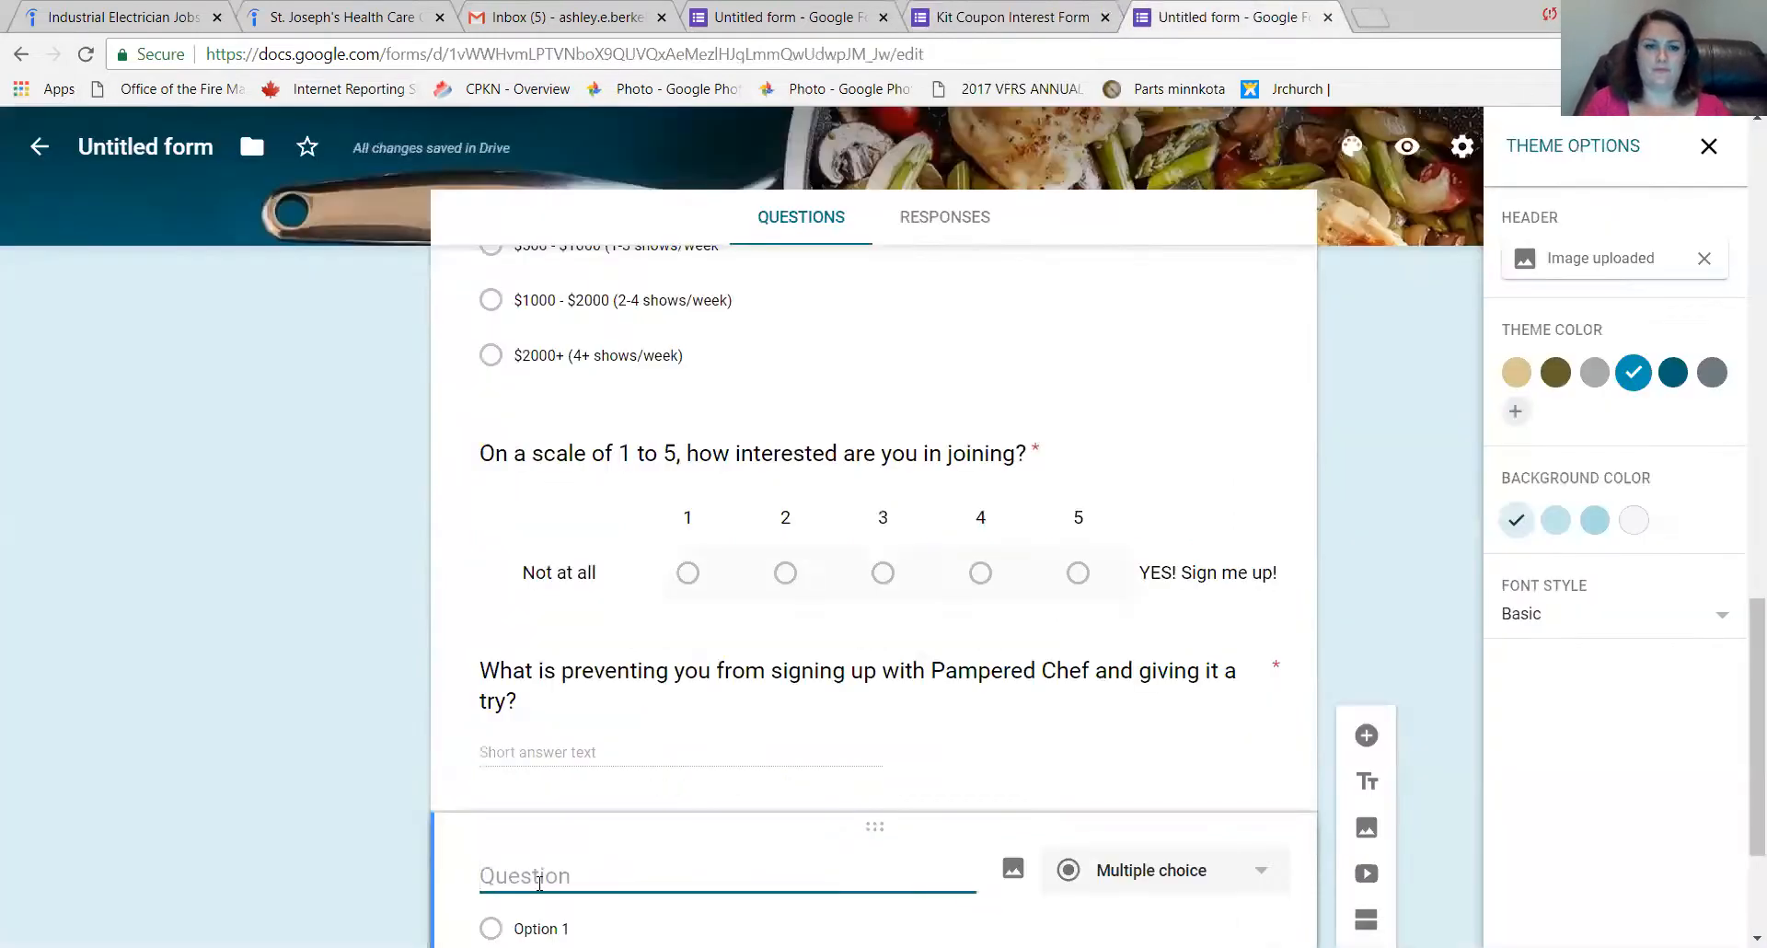
{"action": "key", "text": "ctrl+v"}
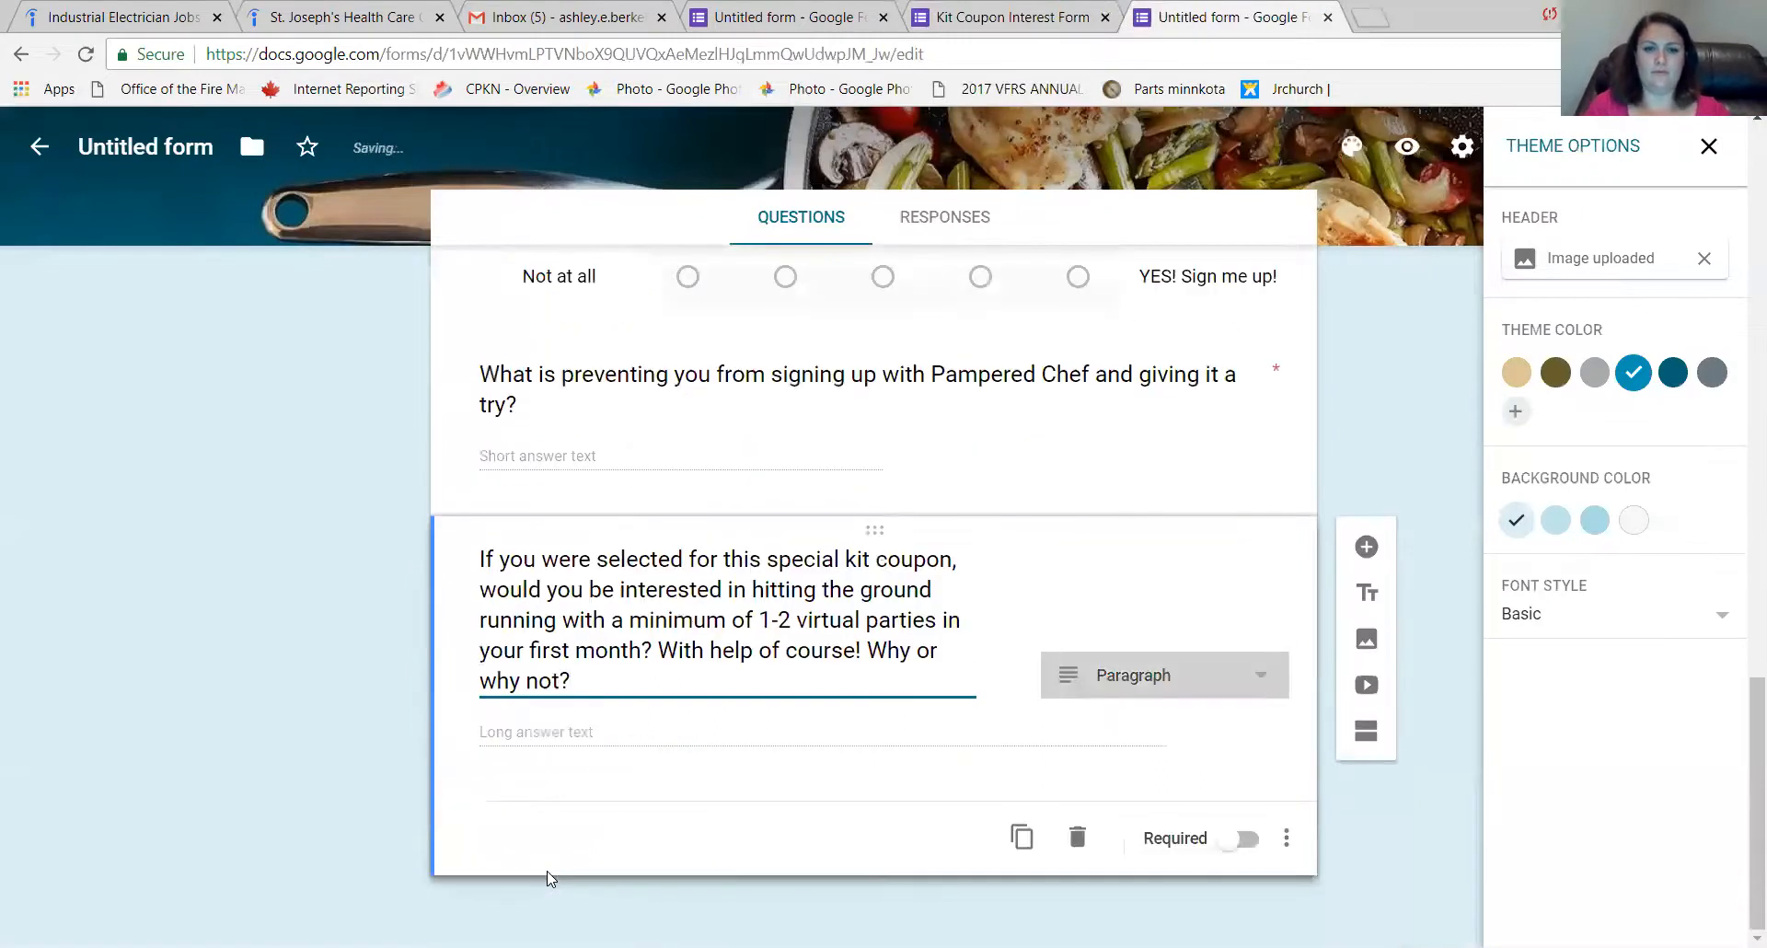
{"action": "left_click", "coordinate": [548, 873]}
Consult the existing form's last question and add a question starting "Do you have anything else you would like to ask/say".
{"action": "key", "text": "ctrl+shift+Tab"}
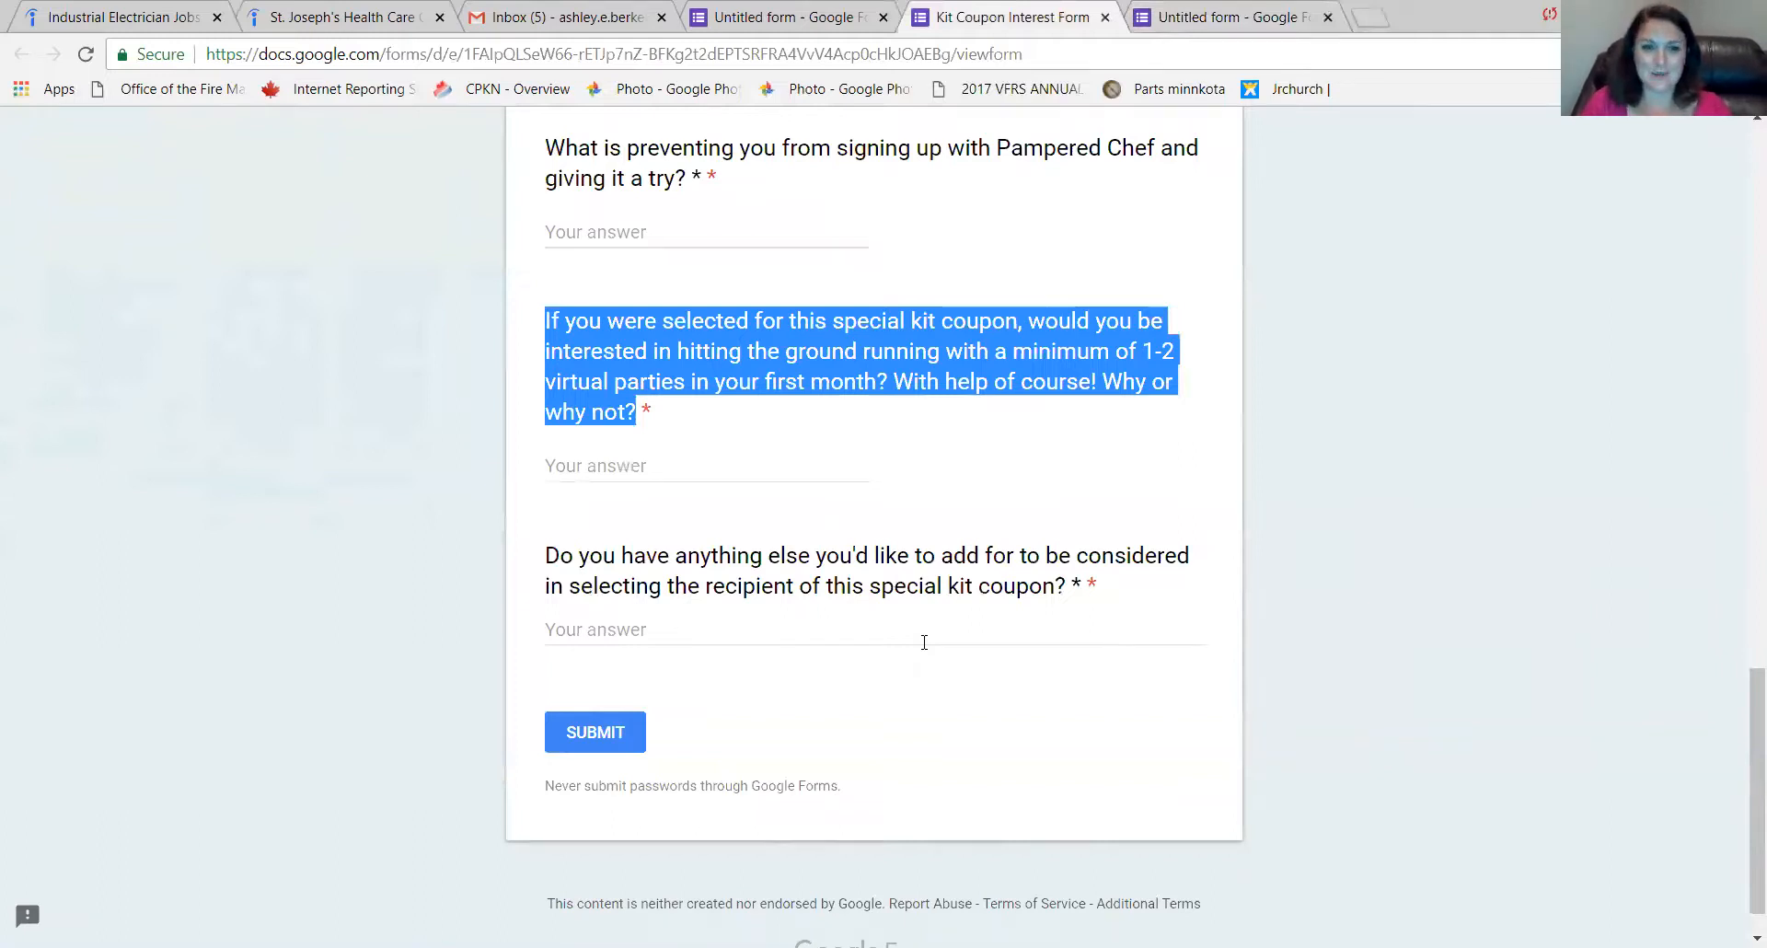
{"action": "left_click", "coordinate": [1228, 16]}
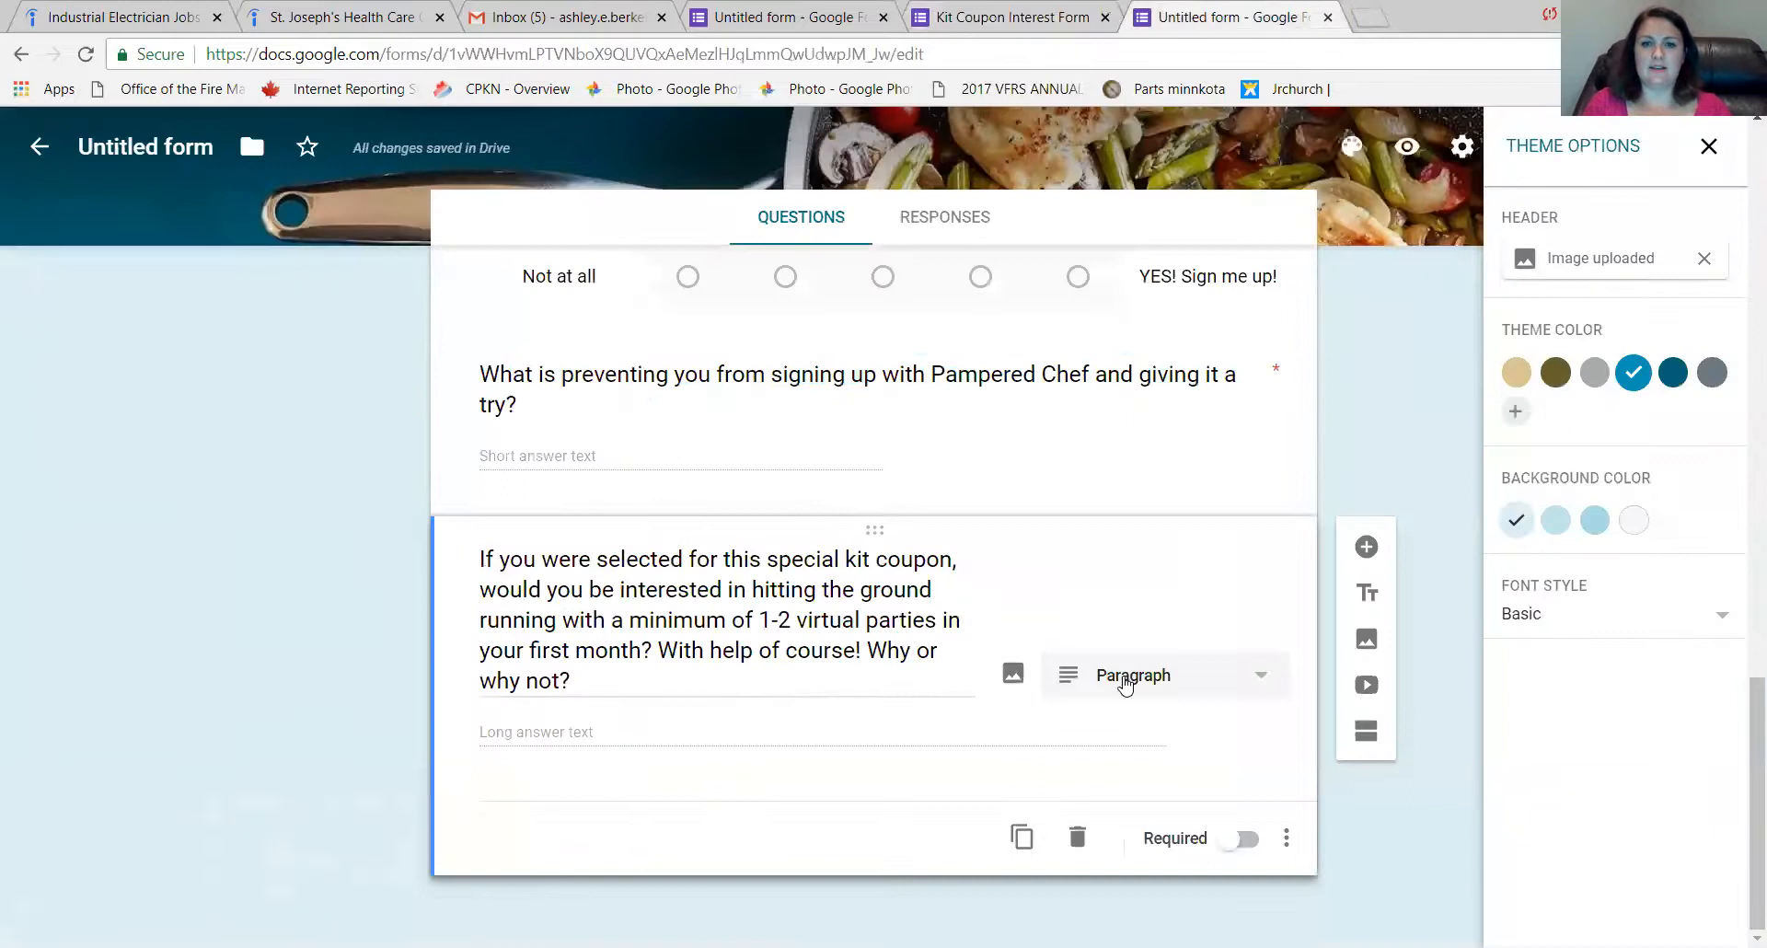
{"action": "left_click", "coordinate": [1367, 547]}
{"action": "type", "text": "Do you have "}
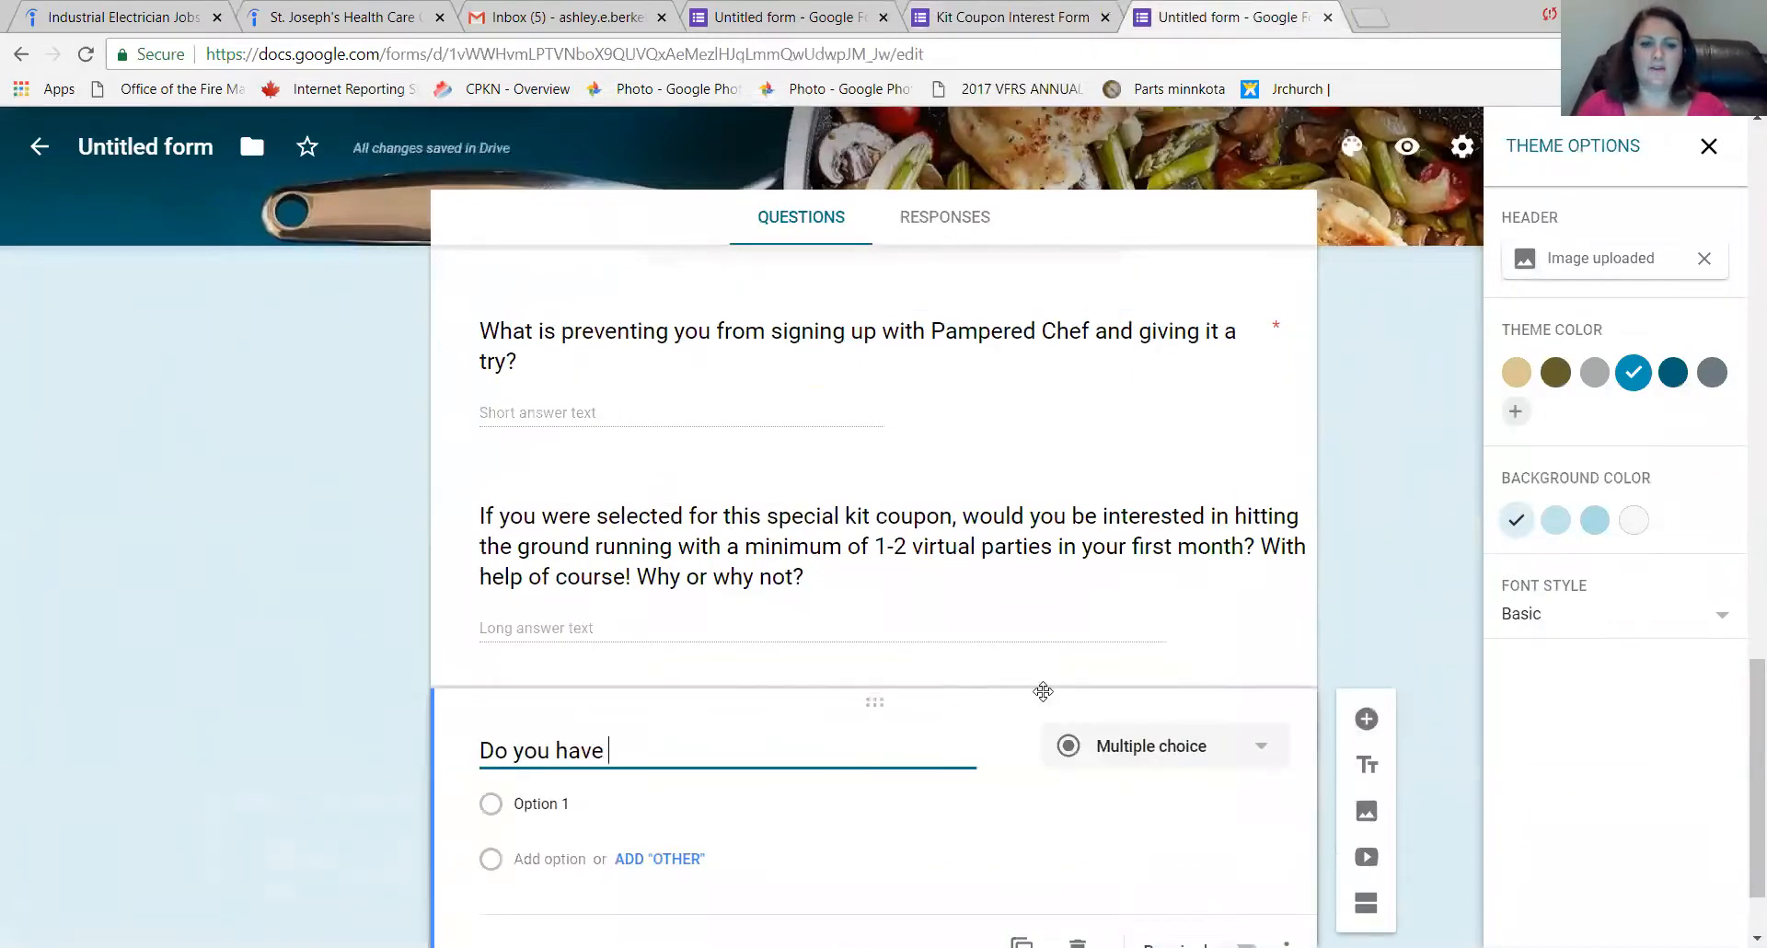
{"action": "type", "text": "anything else "}
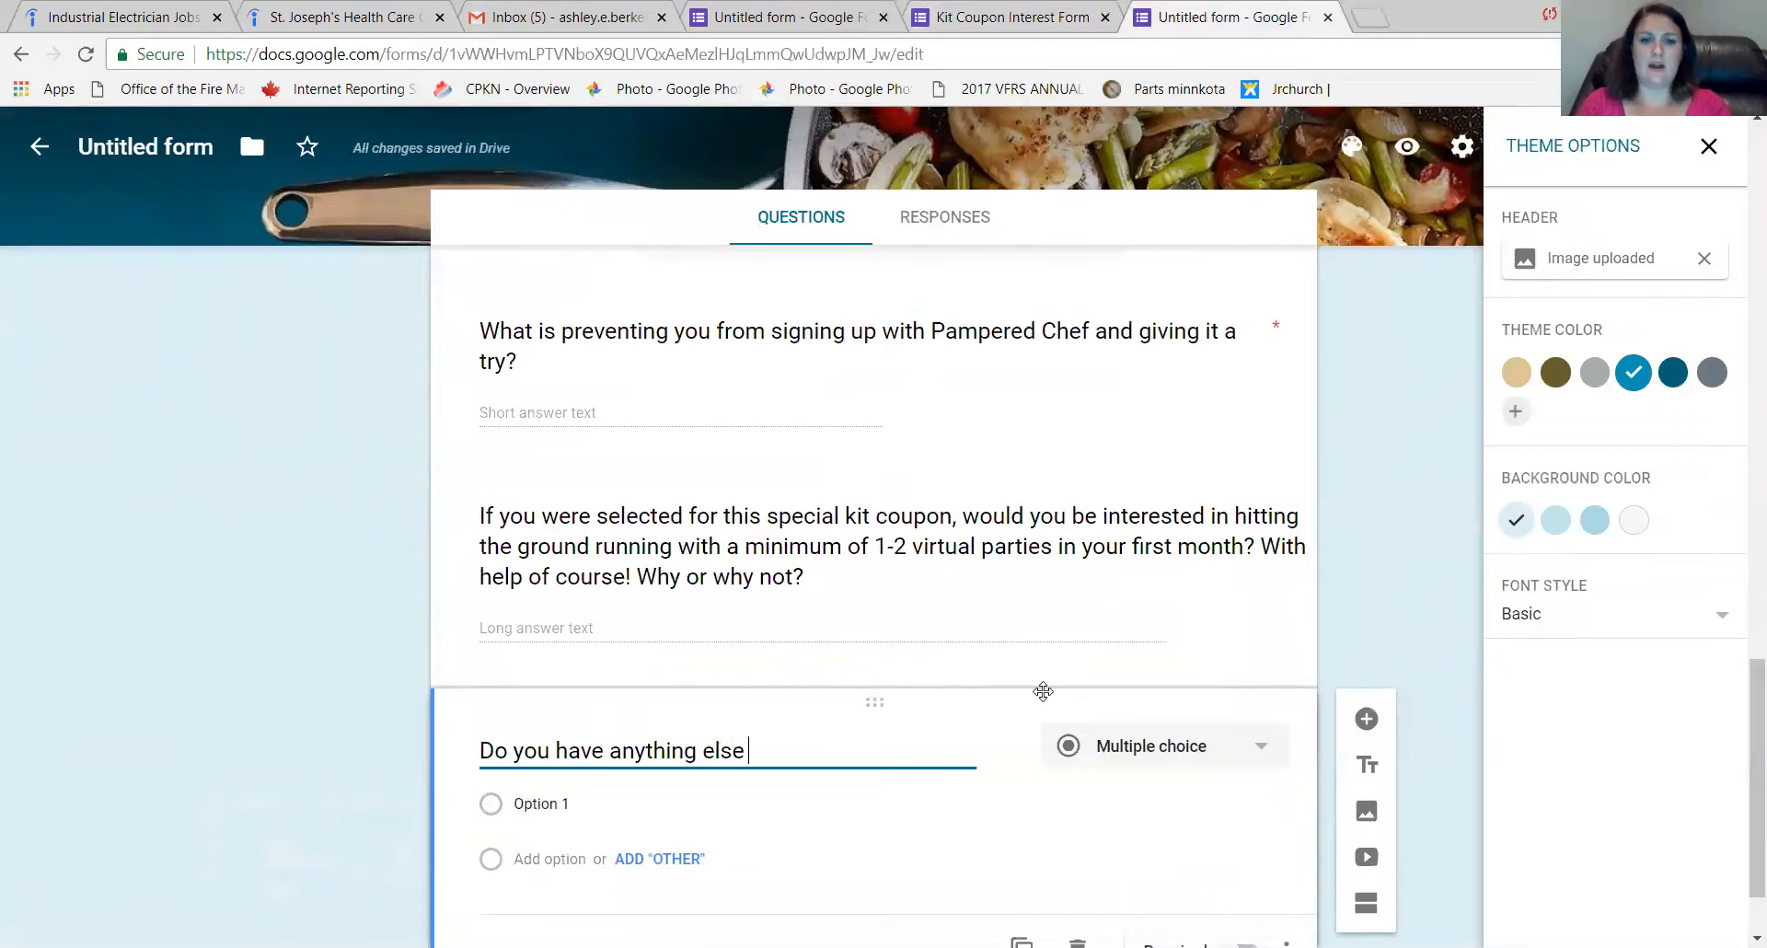
{"action": "type", "text": "you would "}
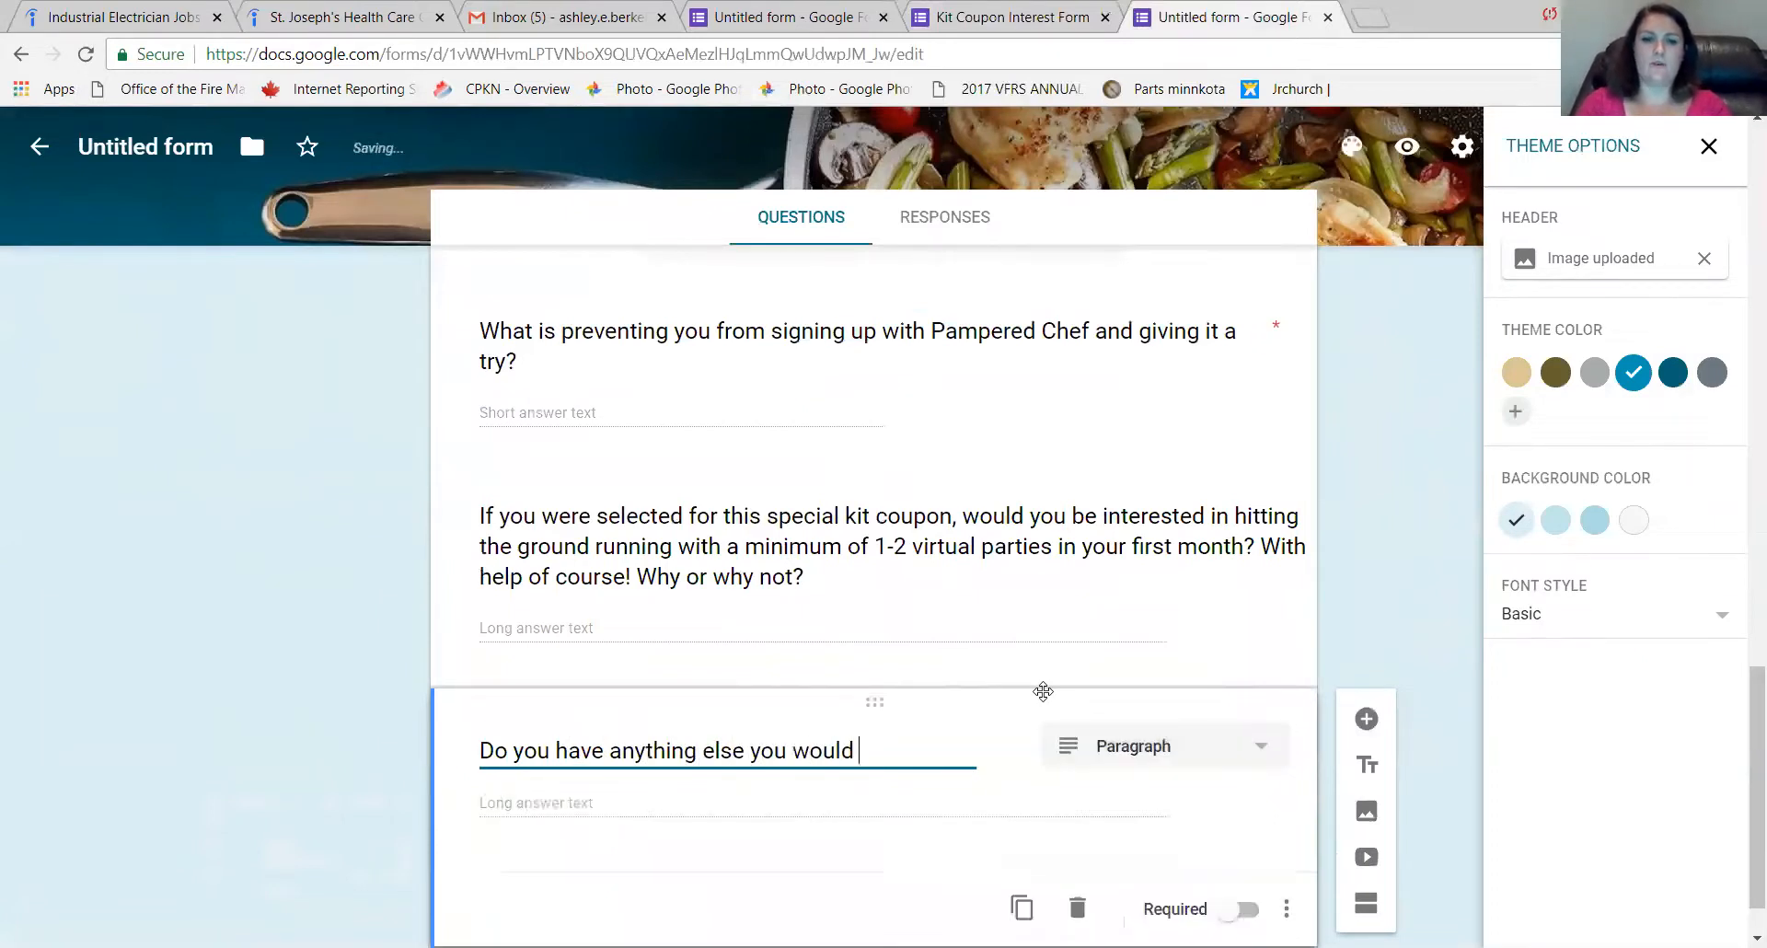
{"action": "type", "text": "like to ask/say"}
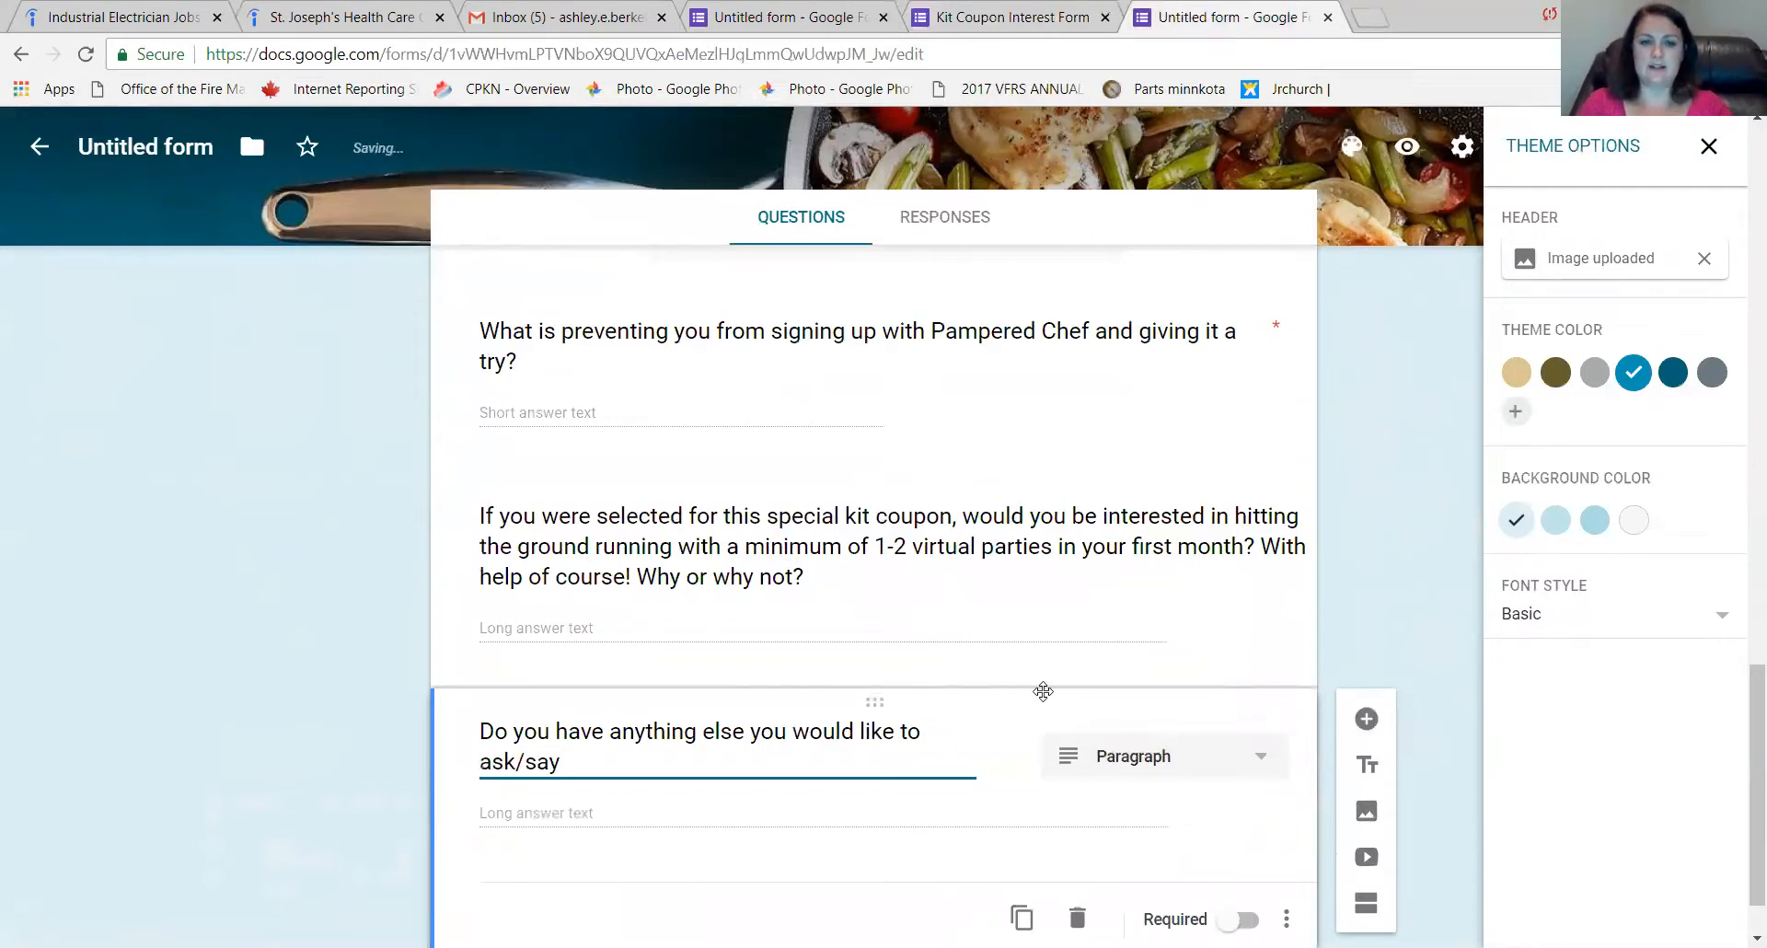
Continue the new question's title with "to be considering in the selection of this special Kit Coupon".
{"action": "type", "text": " to be cond"}
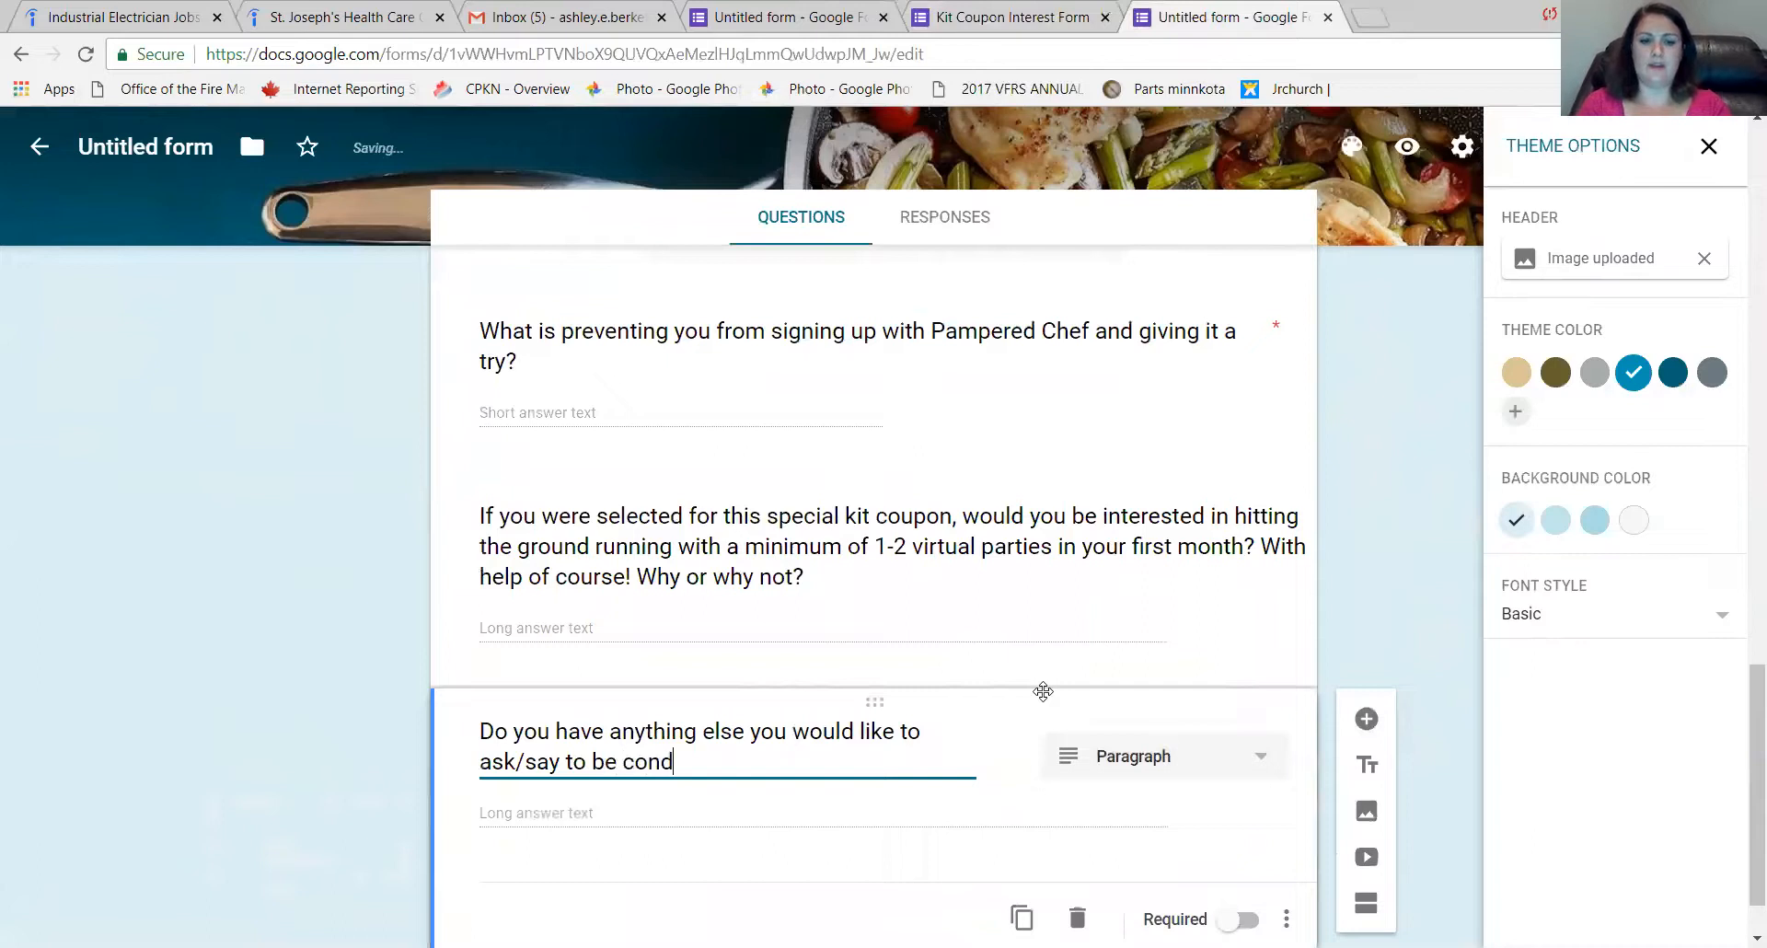
{"action": "key", "text": "BackSpace"}
{"action": "type", "text": "sider"}
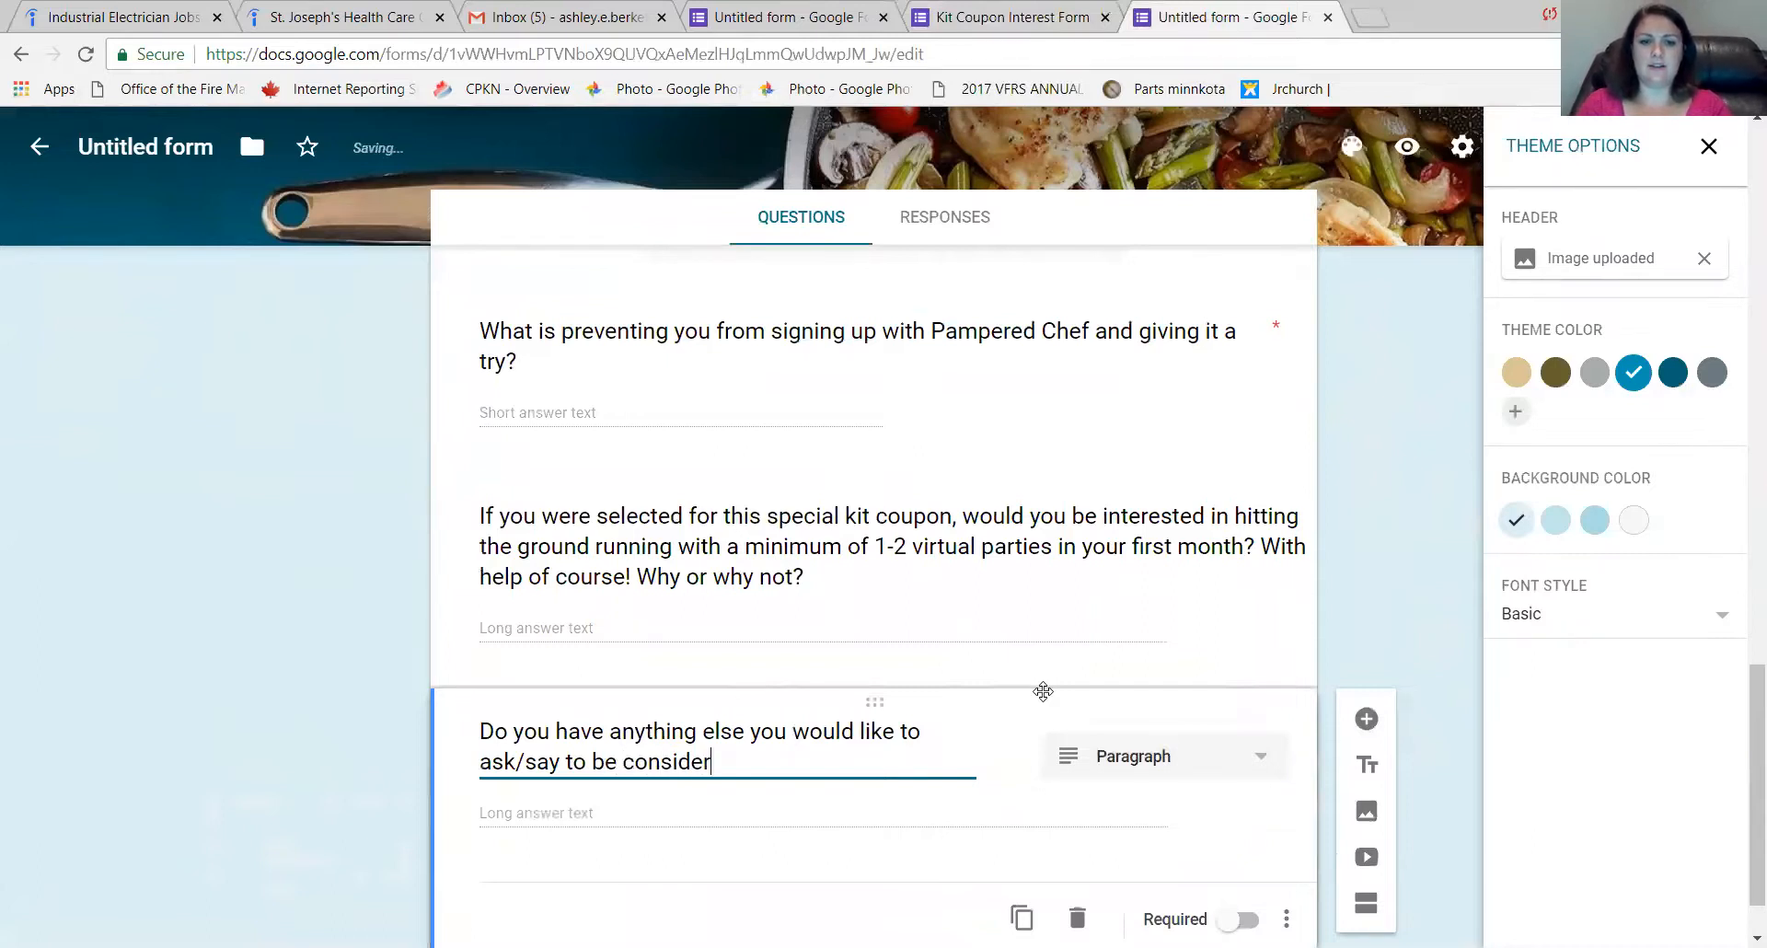
{"action": "type", "text": "ing in the sel"}
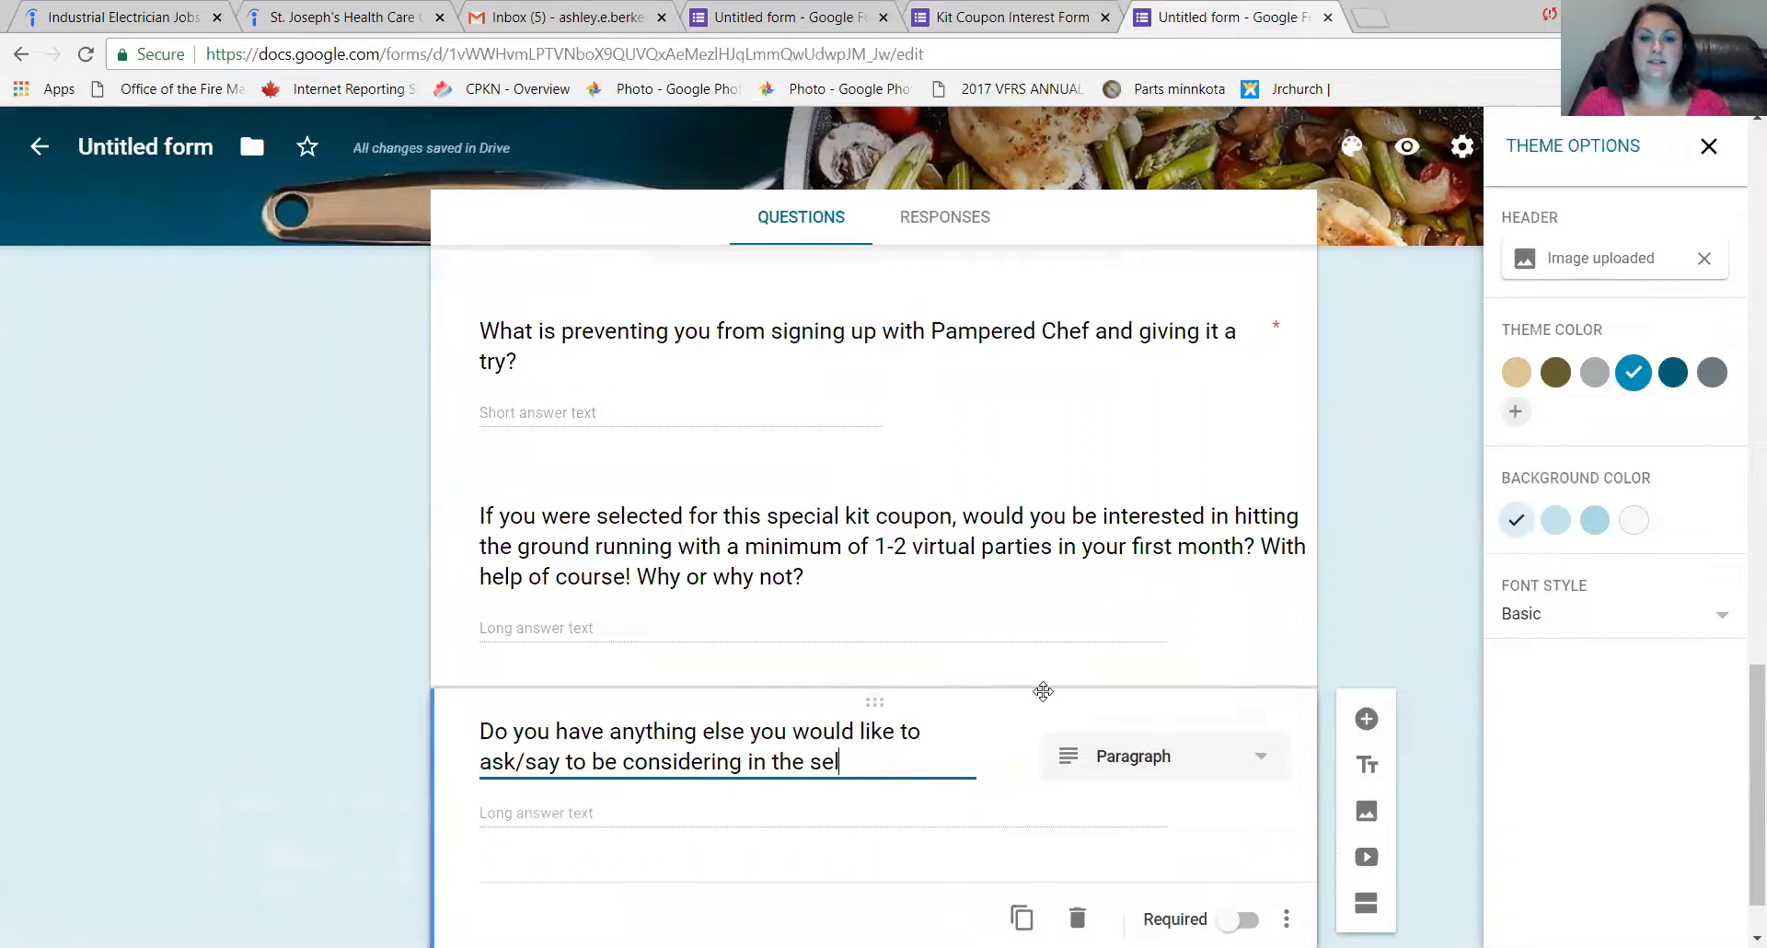
{"action": "type", "text": "ection of the"}
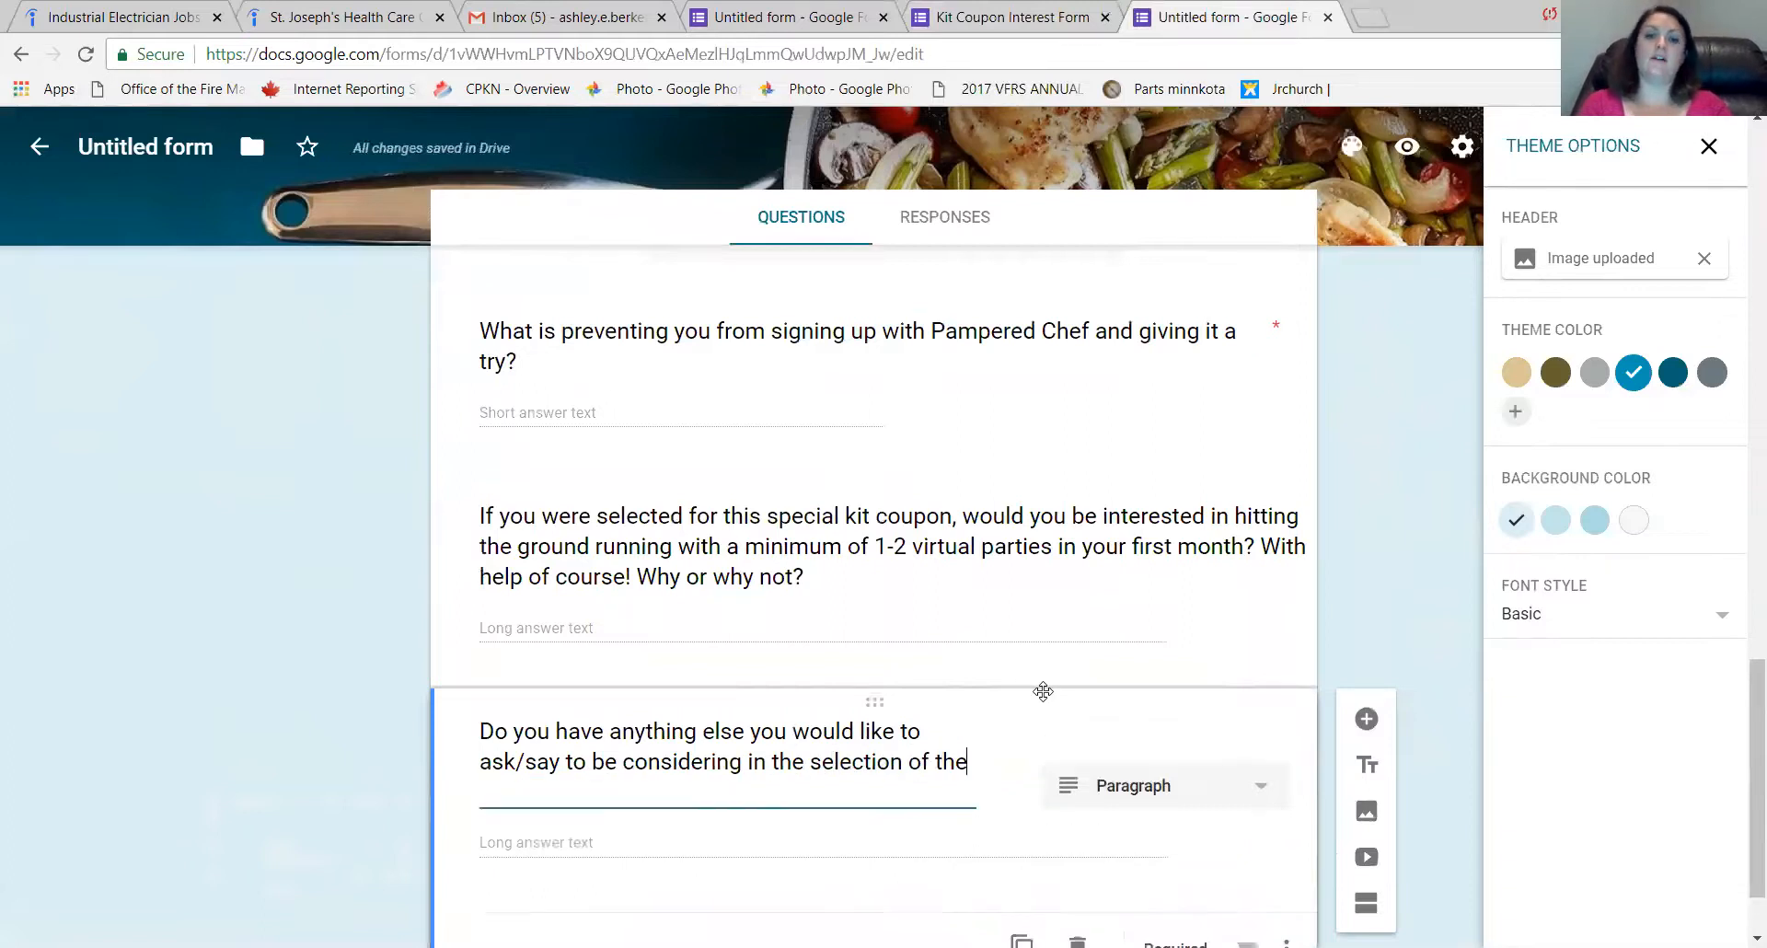
{"action": "key", "text": "BackSpace"}
{"action": "key", "text": "BackSpace"}
{"action": "type", "text": "is"}
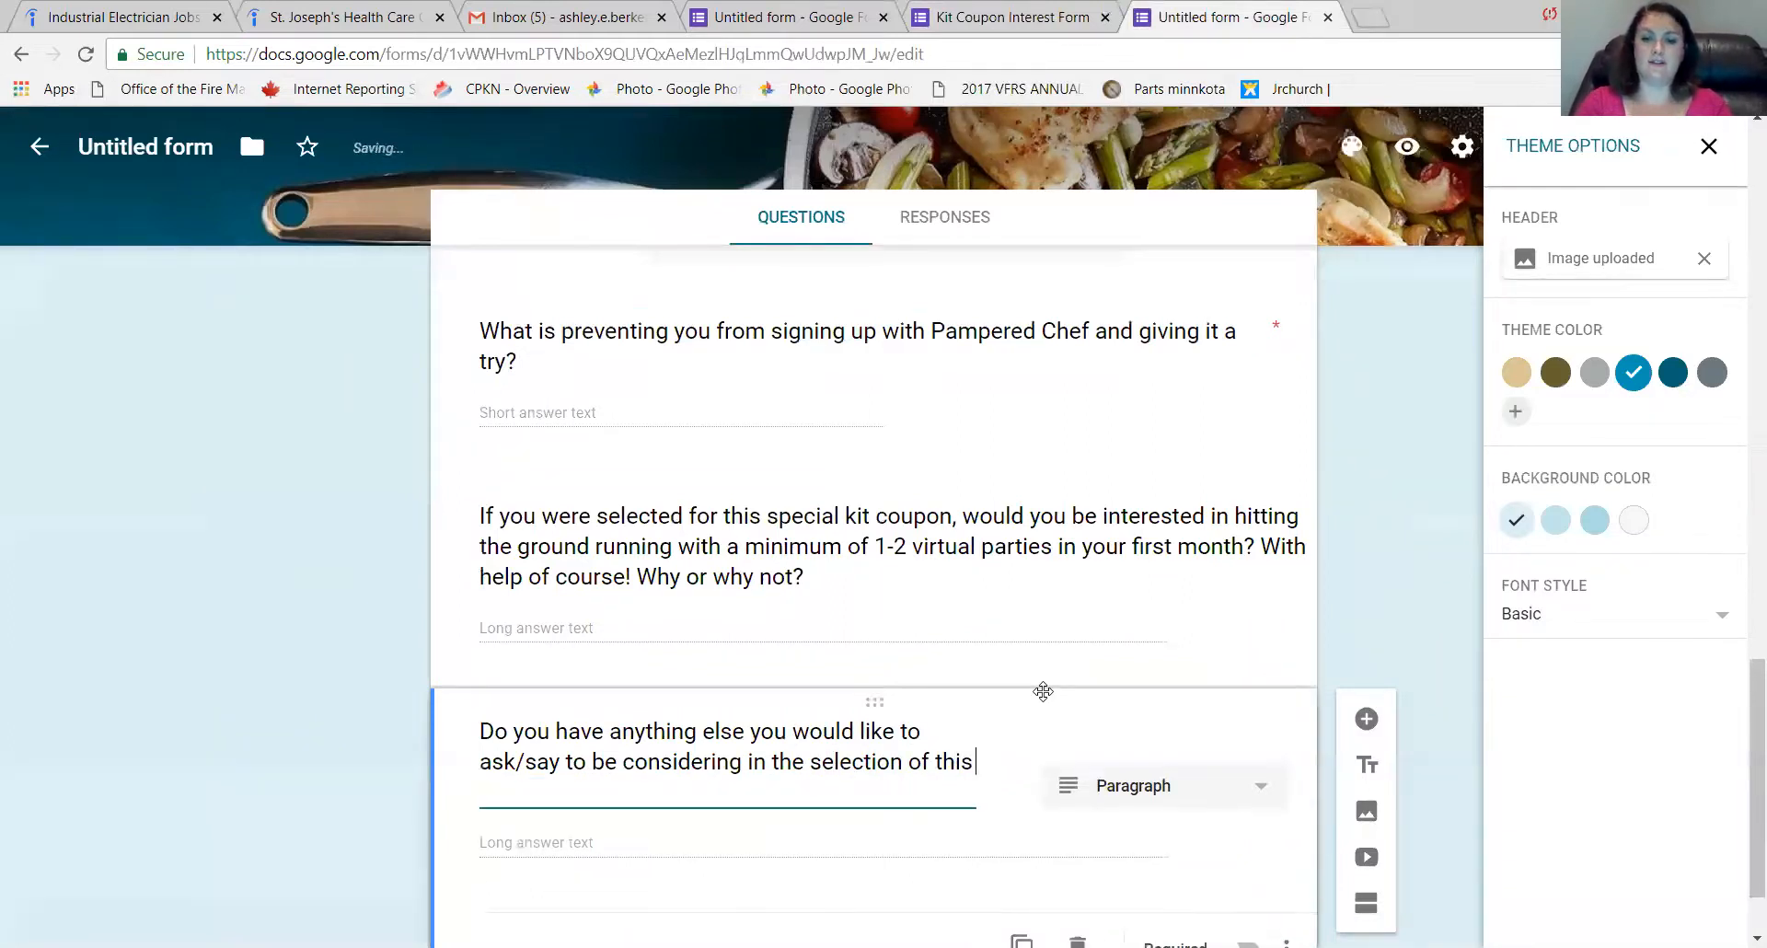
{"action": "type", "text": " special Kit Coupon"}
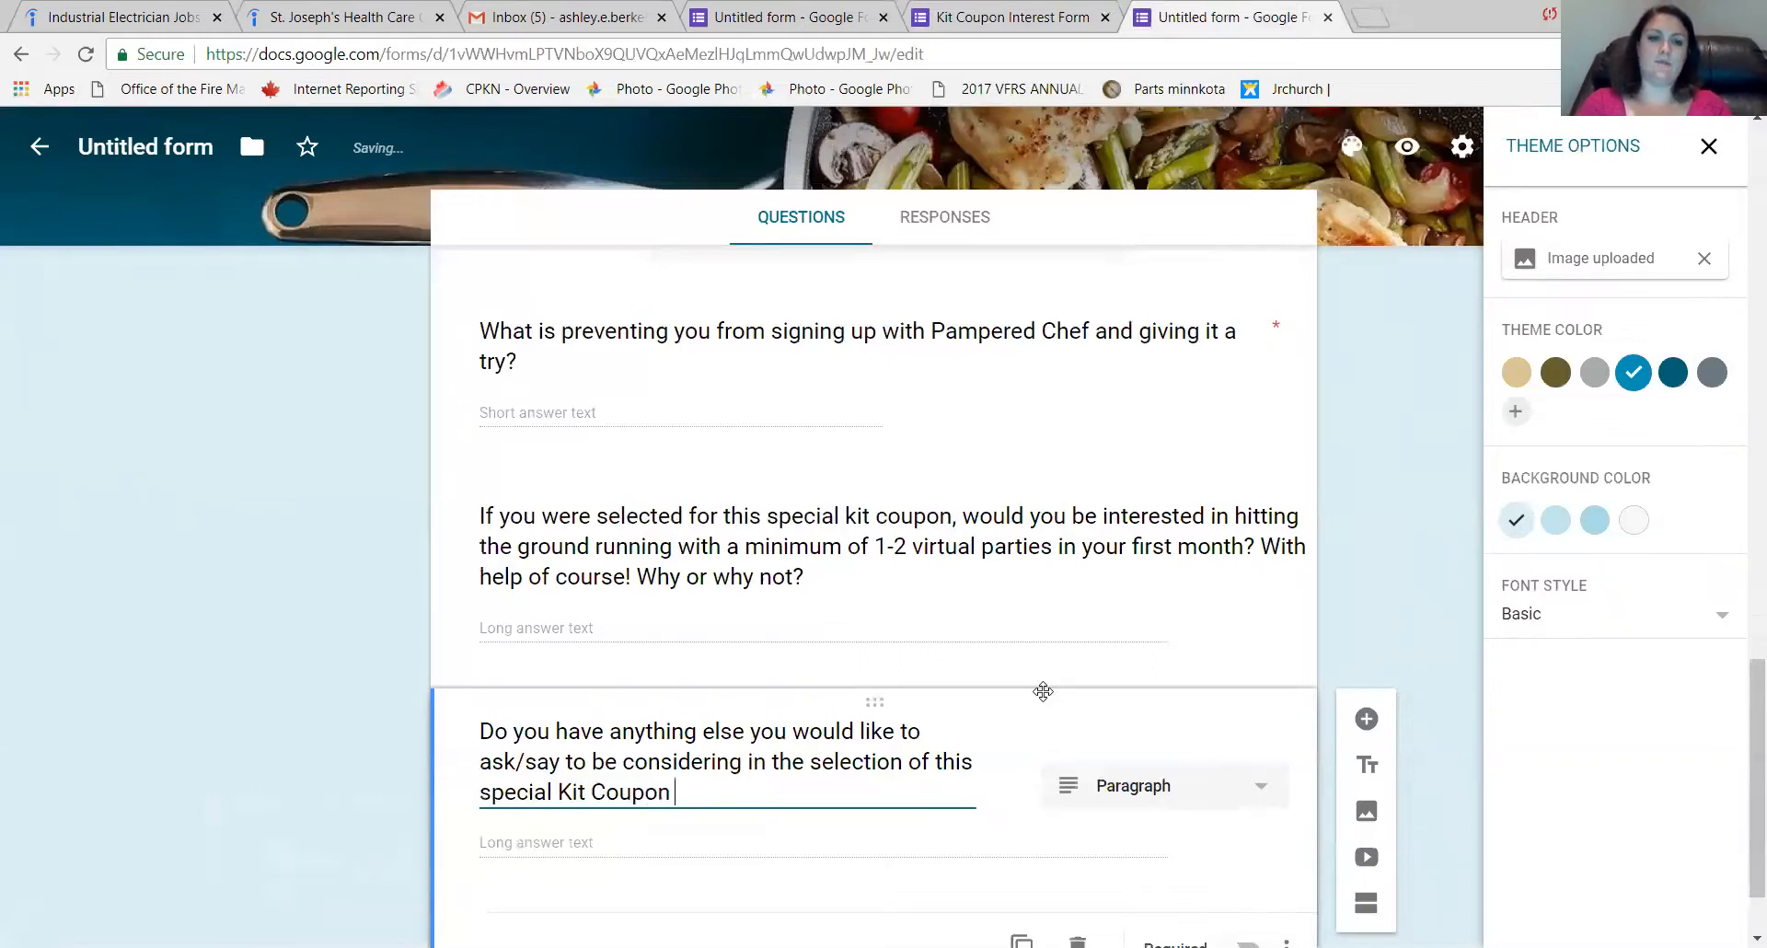
Check the title against the existing form's wording, replace "considering" with "considered" and end the title with a question mark.
{"action": "key", "text": "ctrl+shift+Tab"}
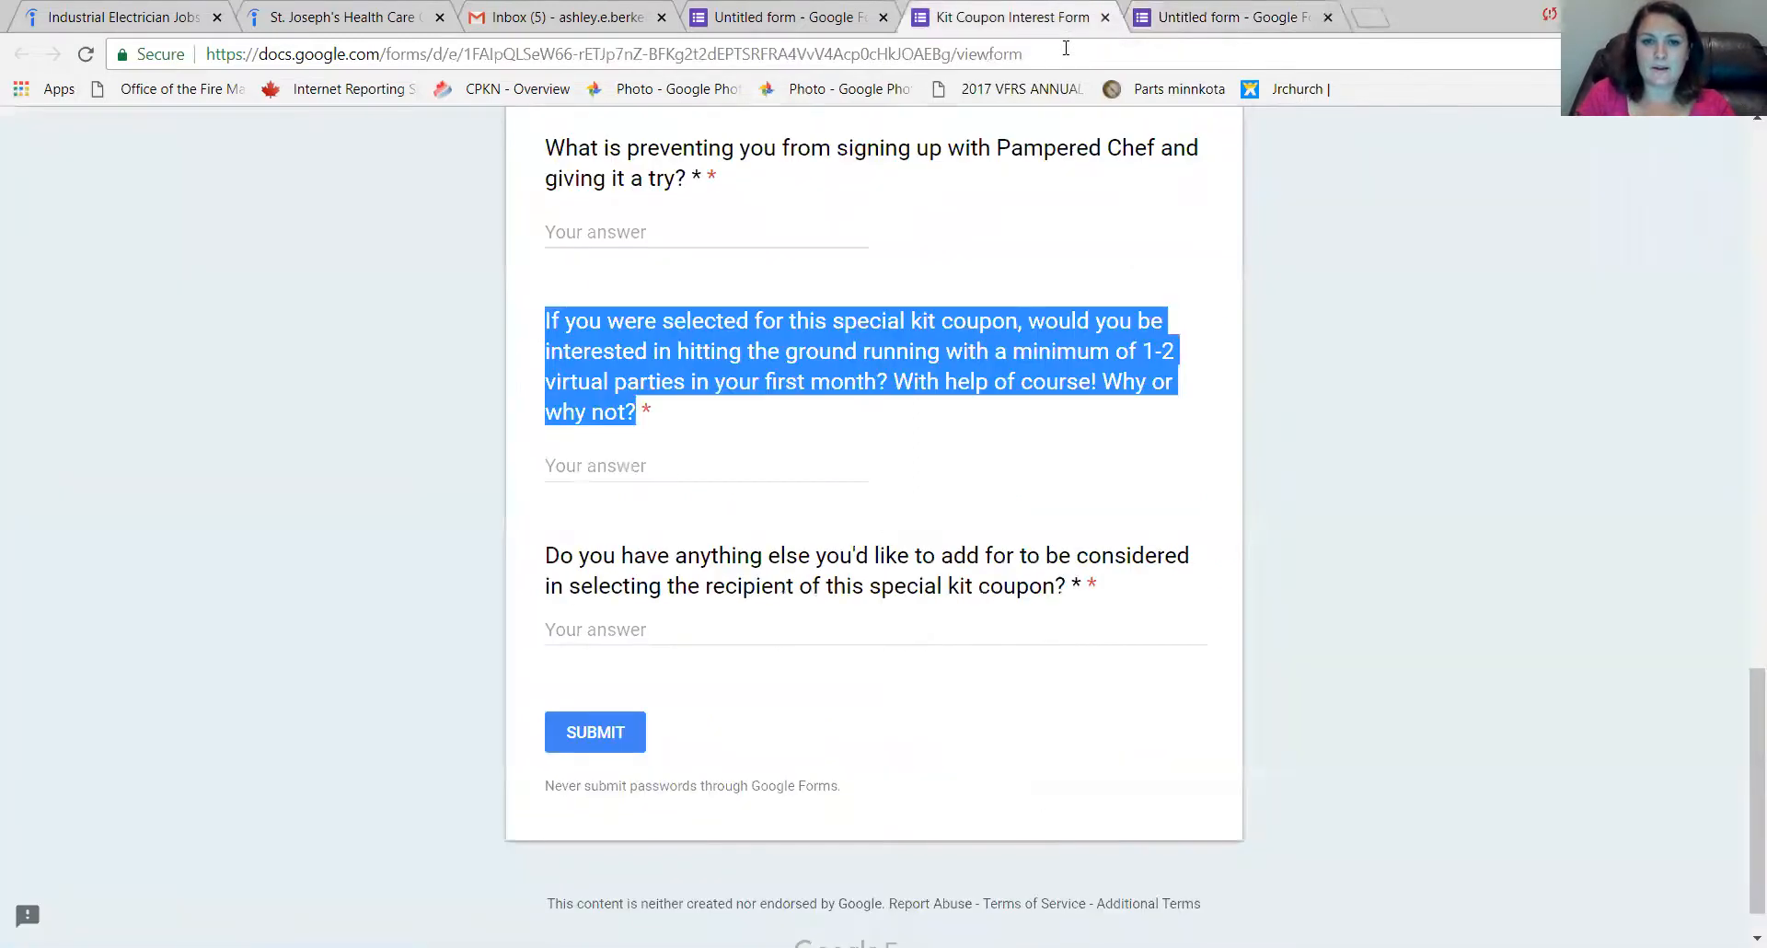
{"action": "left_click", "coordinate": [1202, 16]}
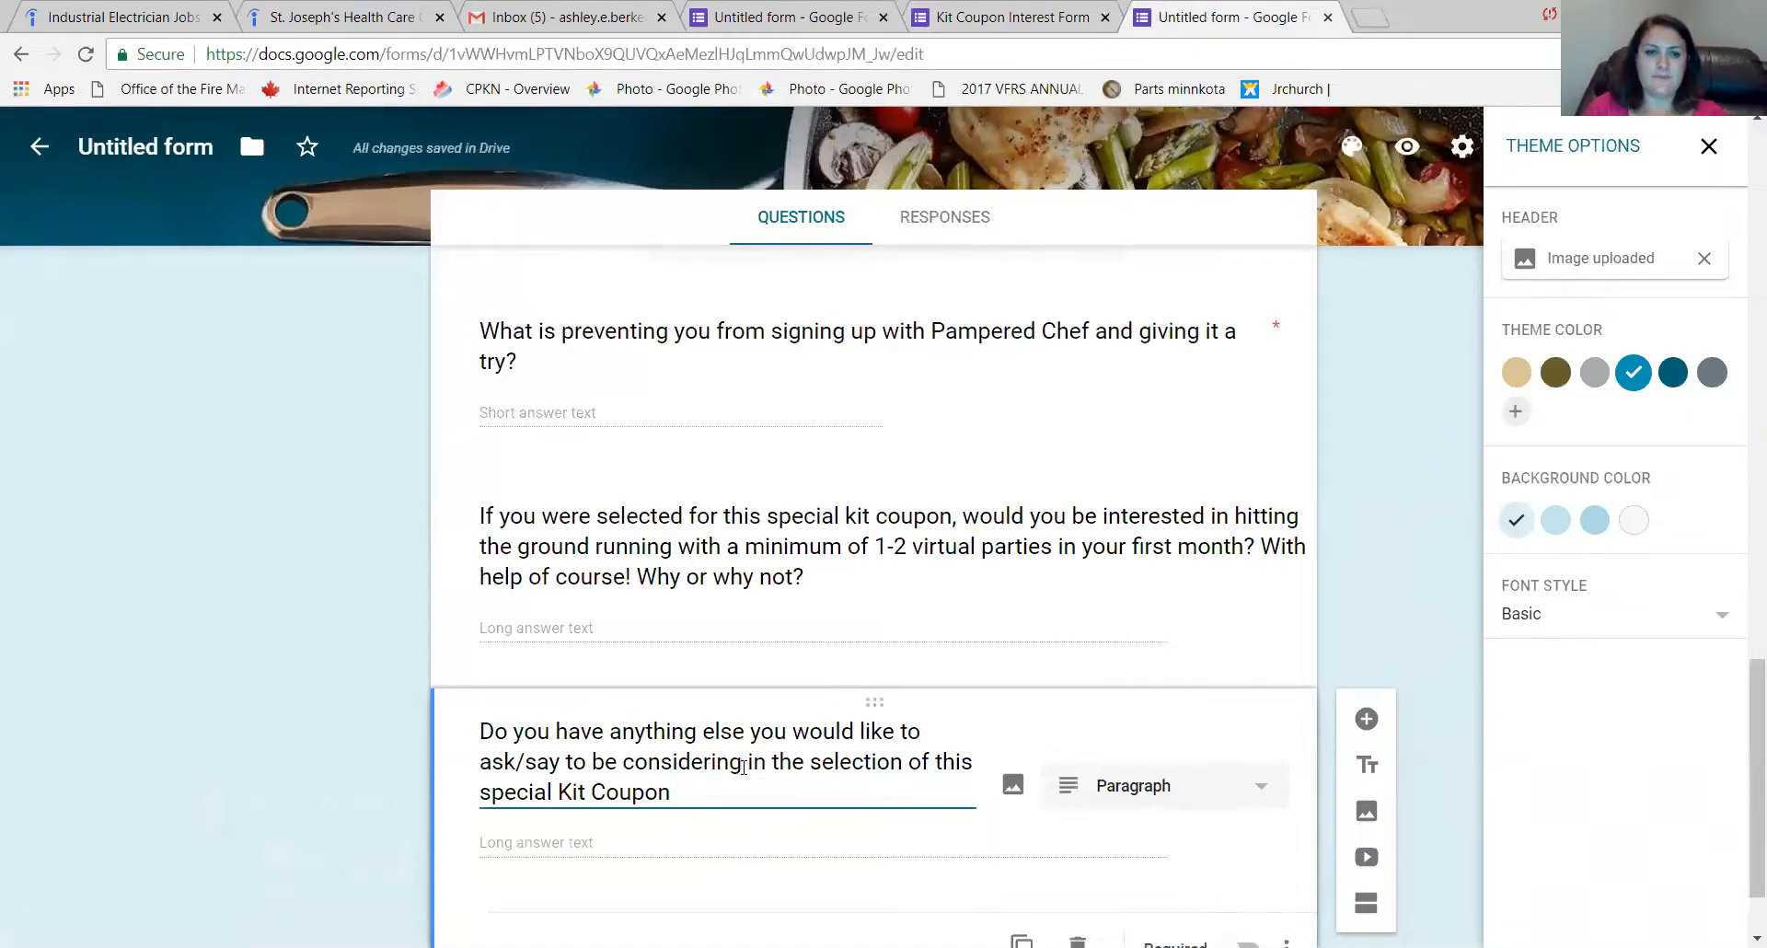
{"action": "key", "text": "BackSpace"}
{"action": "key", "text": "BackSpace"}
{"action": "key", "text": "BackSpace"}
{"action": "type", "text": "ed"}
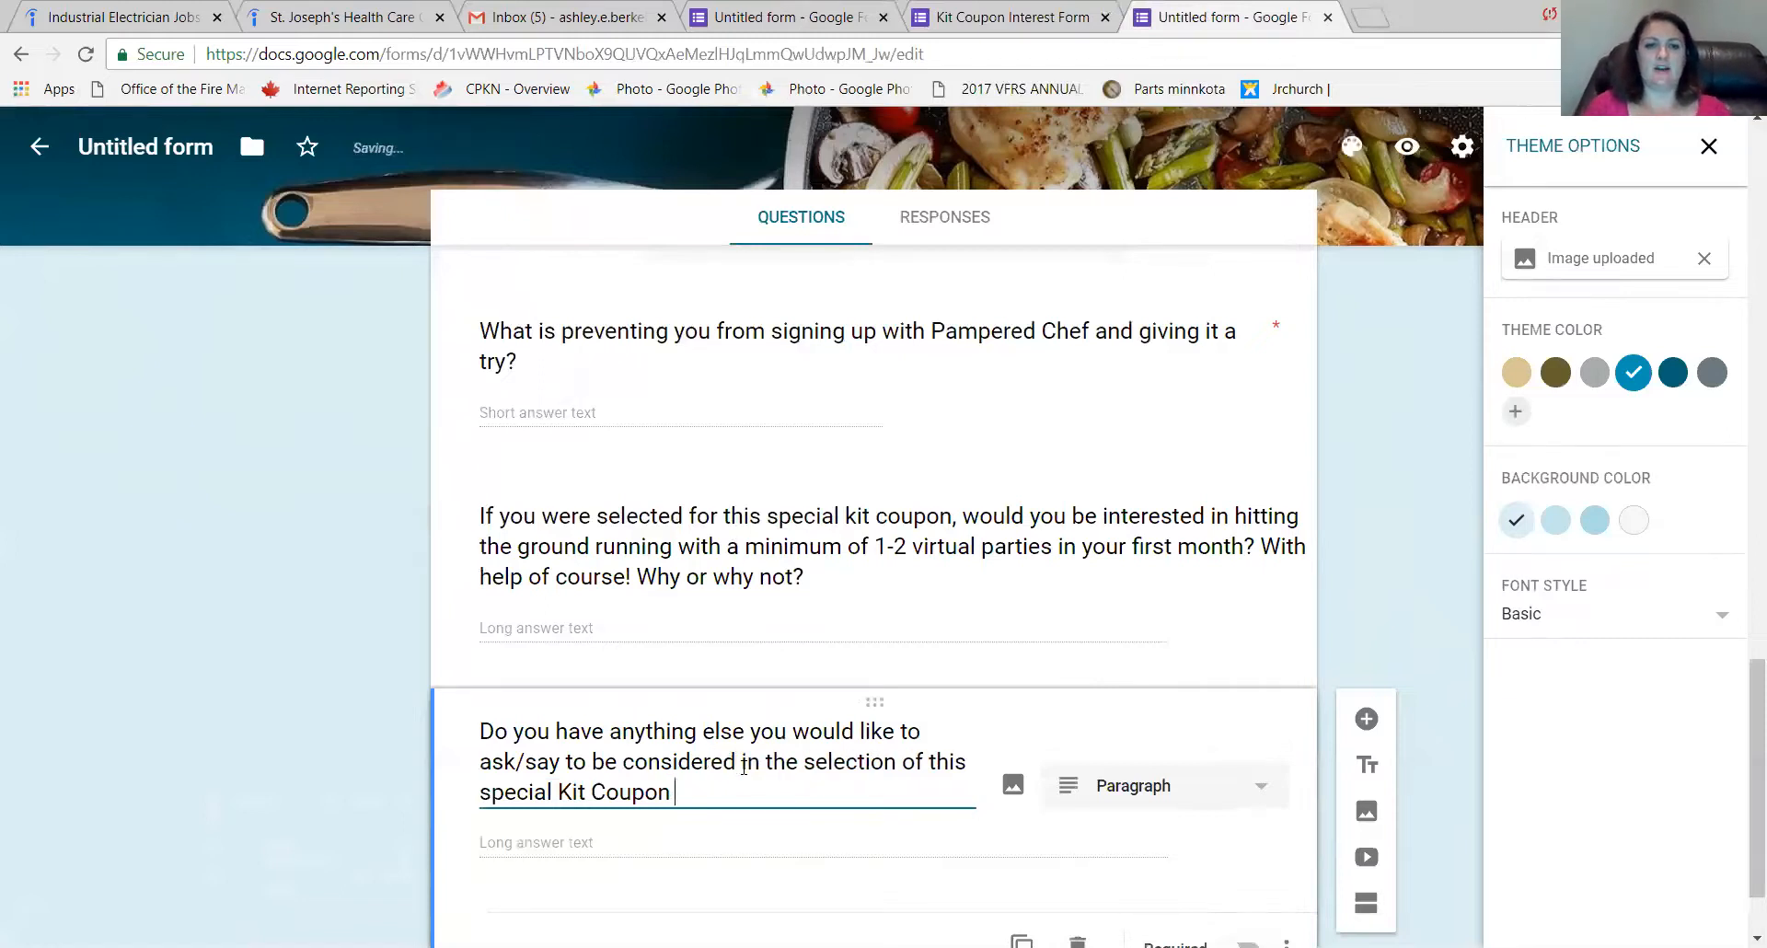
{"action": "type", "text": "?"}
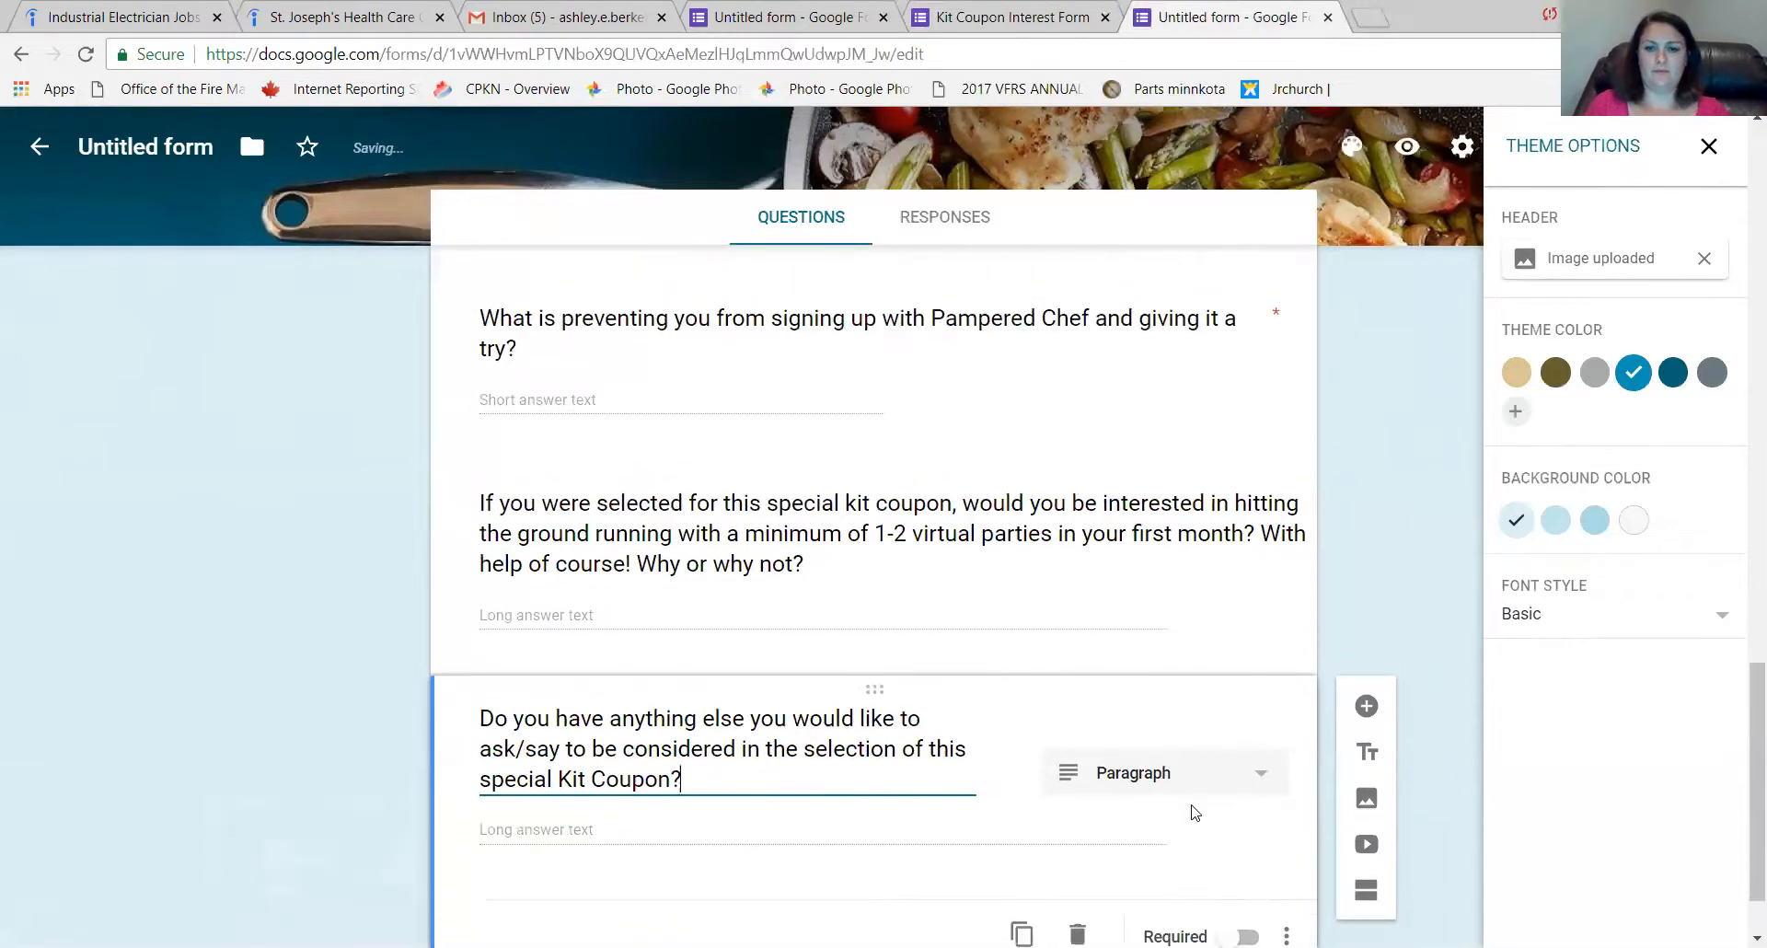
Change the anything-else question to a short answer and compare it with the last question of the existing form.
{"action": "scroll", "coordinate": [1192, 814], "scroll_direction": "down", "scroll_amount": 1}
{"action": "left_click", "coordinate": [1163, 686]}
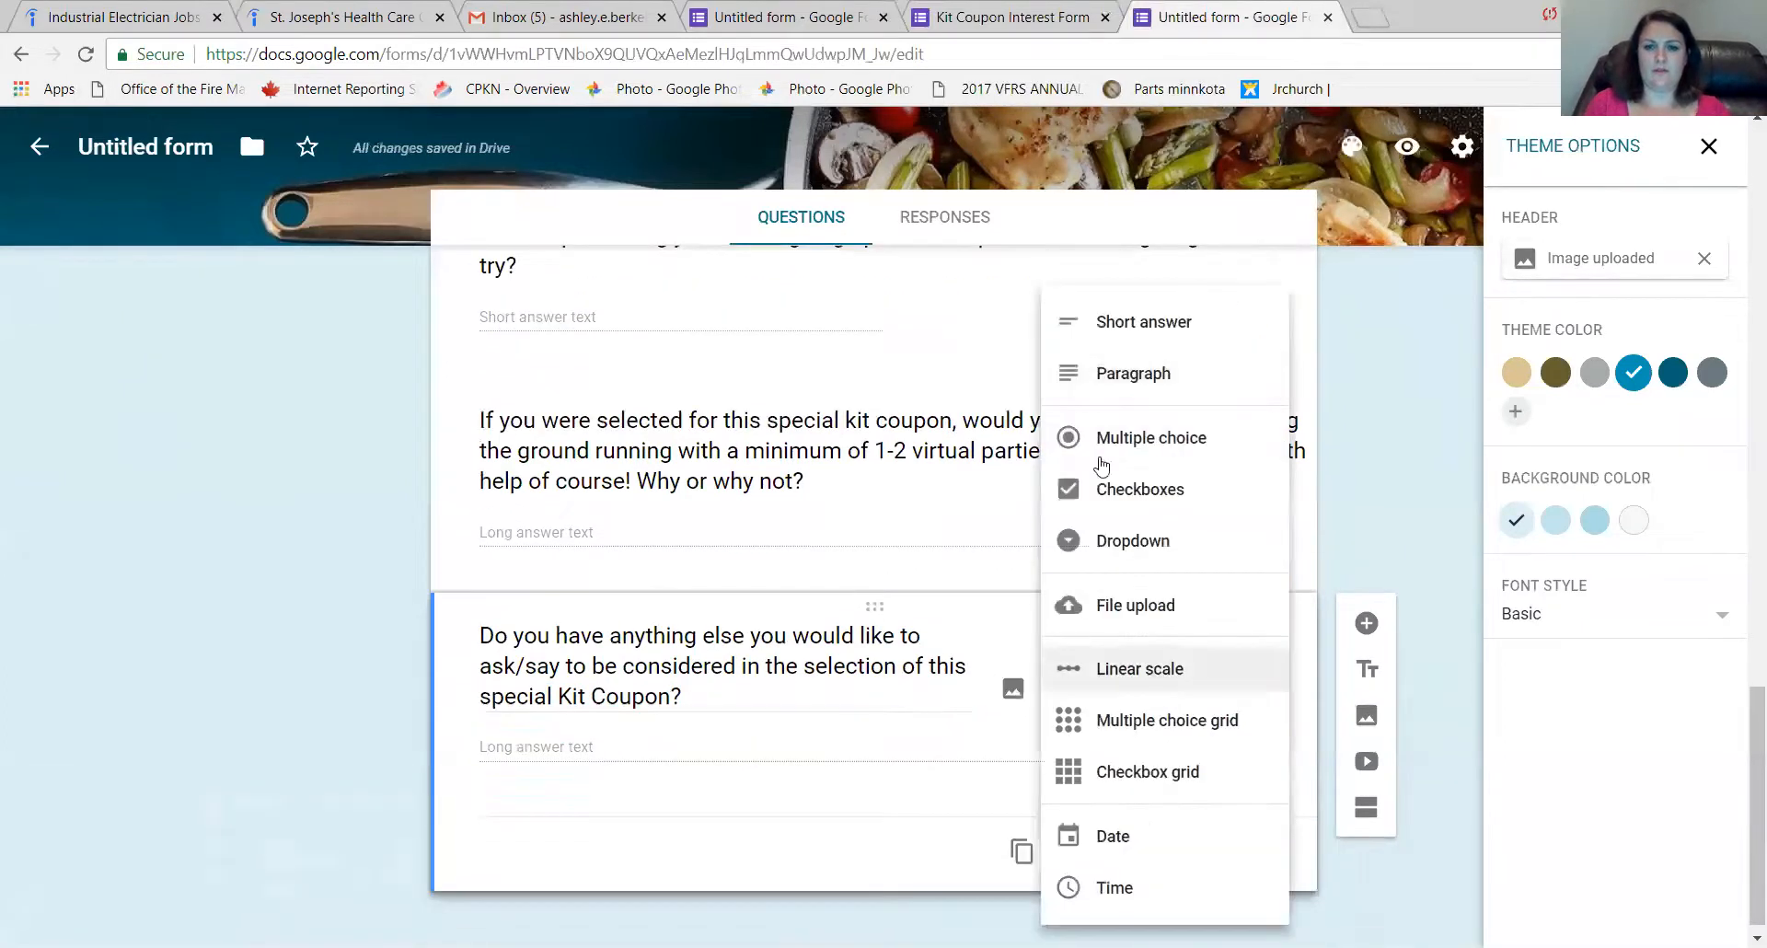
{"action": "left_click", "coordinate": [1141, 317]}
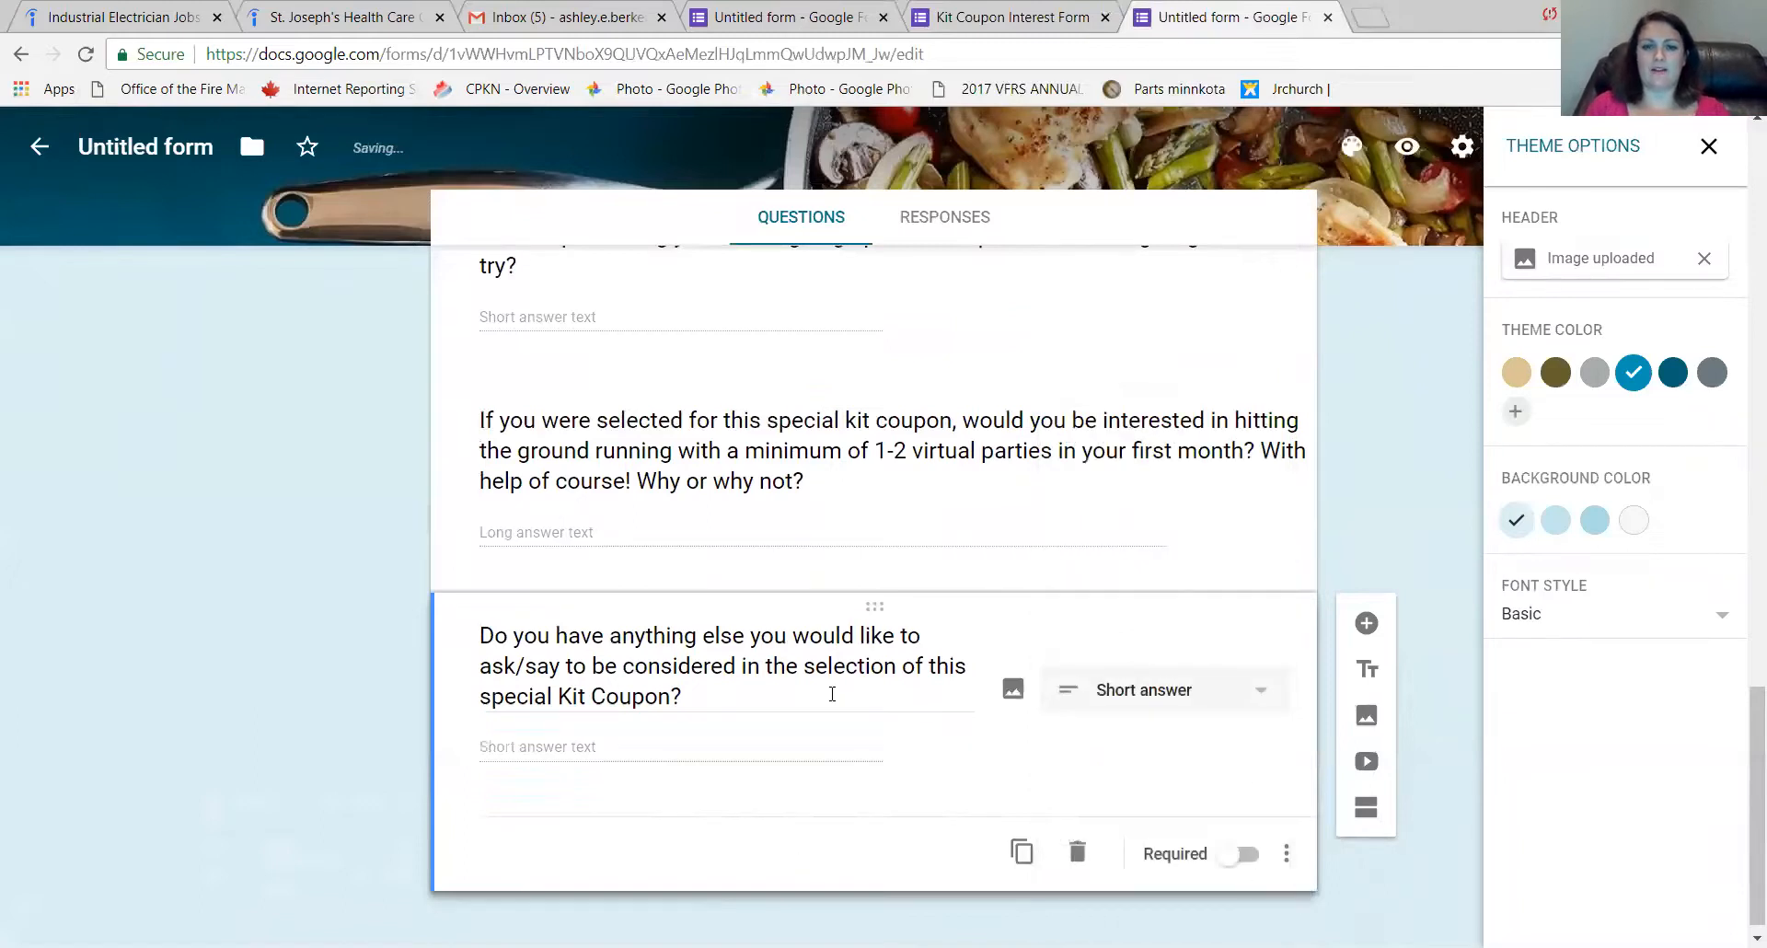
{"action": "left_click", "coordinate": [985, 19]}
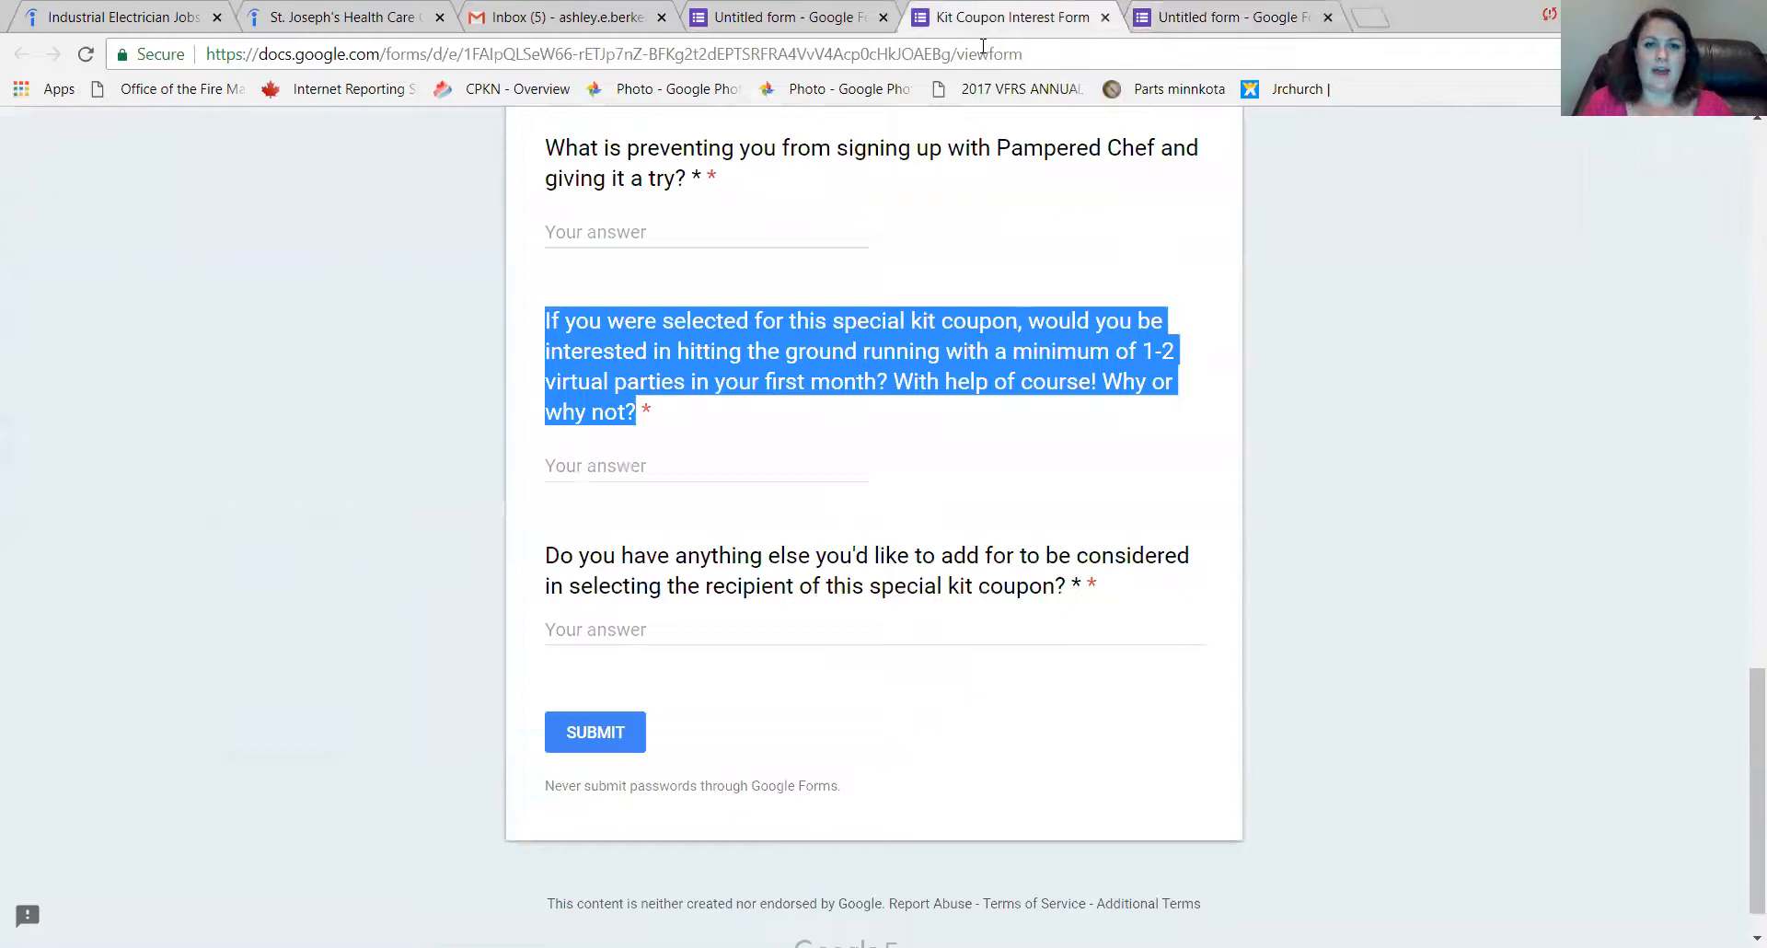
{"action": "left_click", "coordinate": [1409, 362]}
{"action": "left_click", "coordinate": [1277, 18]}
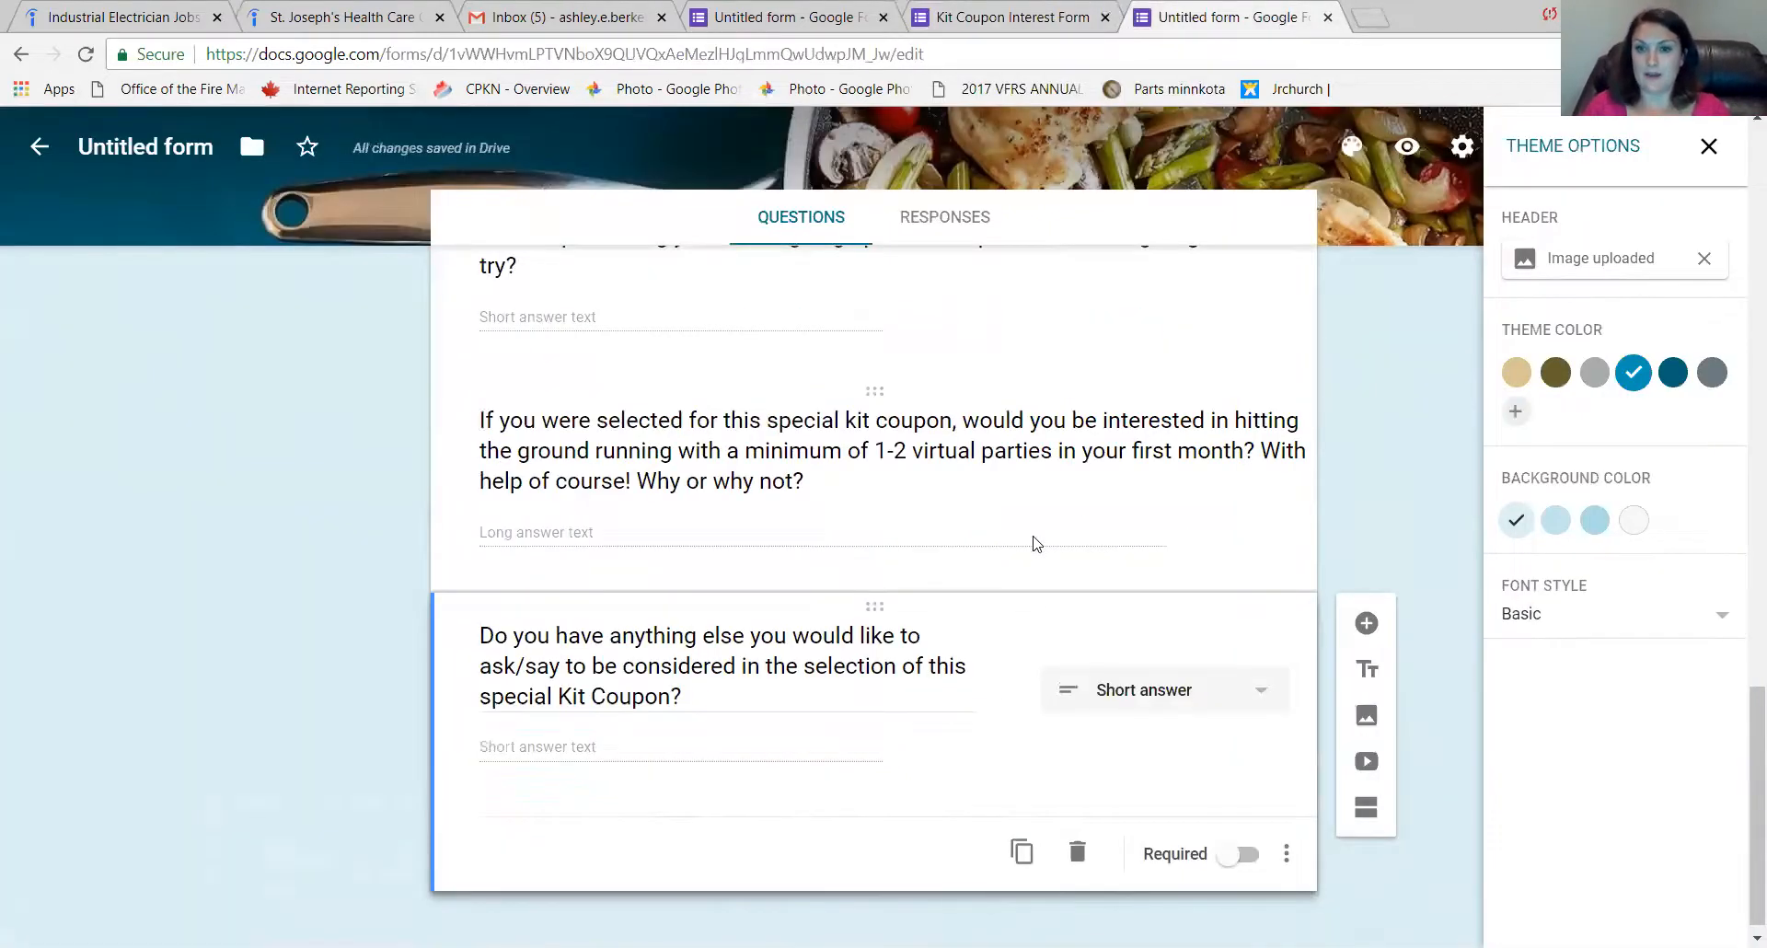
Look back over the finished form up to its title and close the theme options.
{"action": "scroll", "coordinate": [1037, 543], "scroll_direction": "up", "scroll_amount": 15}
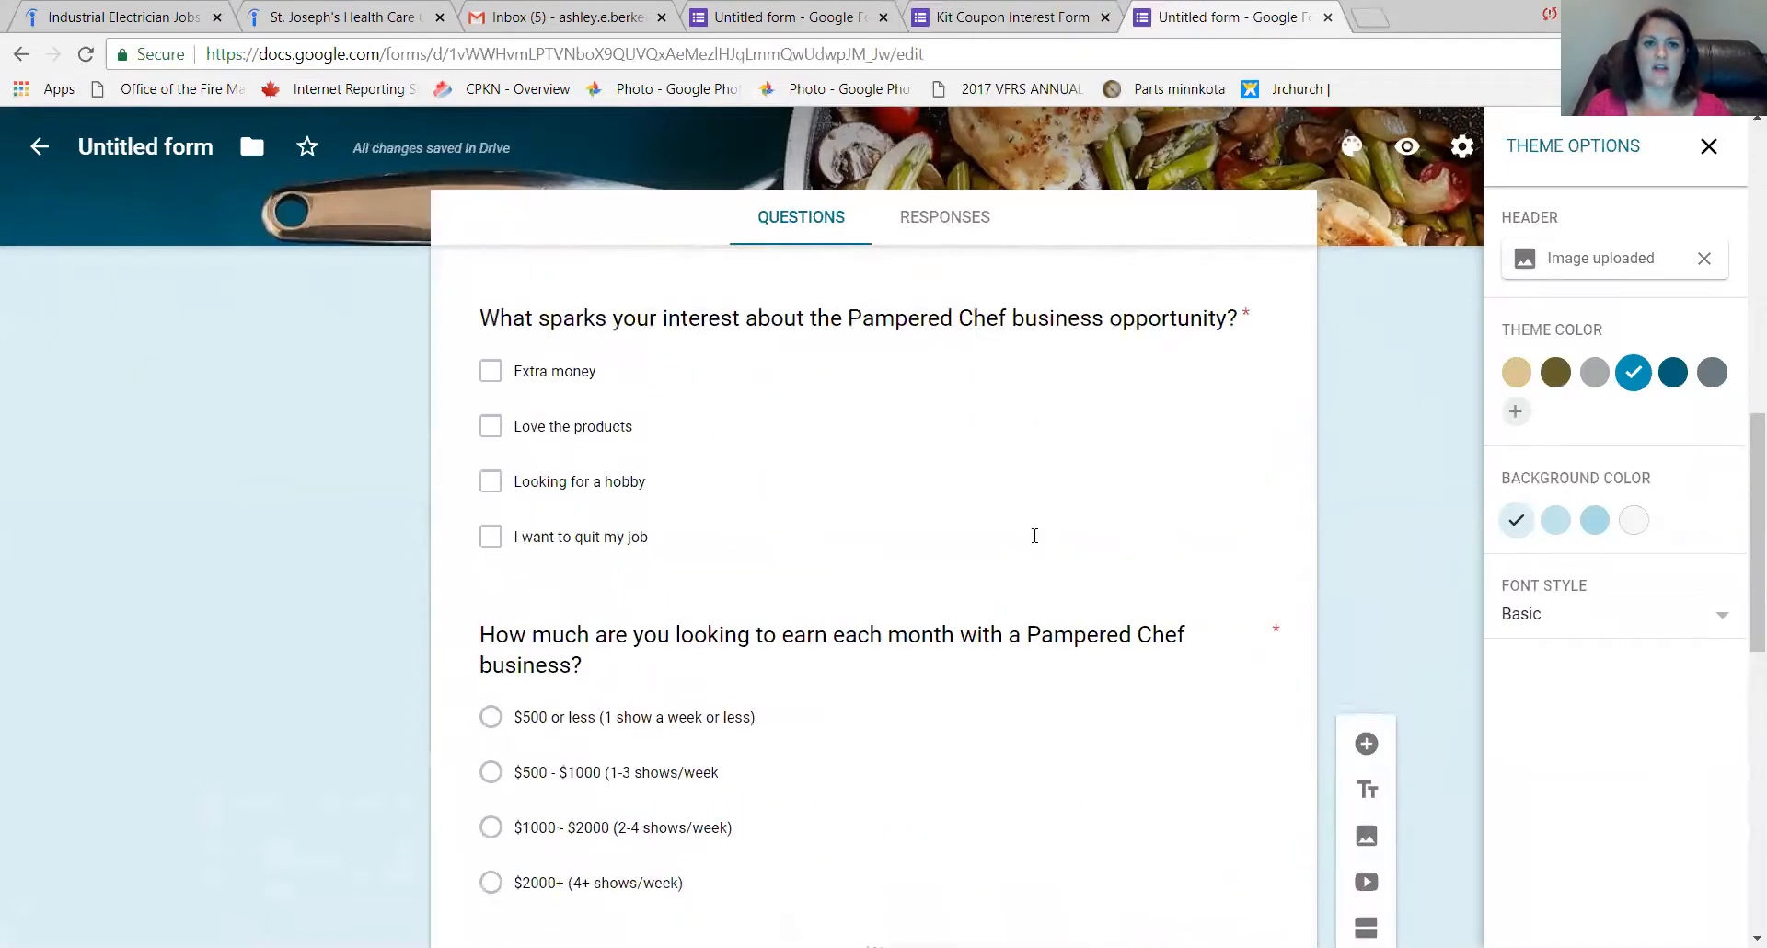
{"action": "scroll", "coordinate": [1038, 543], "scroll_direction": "up", "scroll_amount": 10}
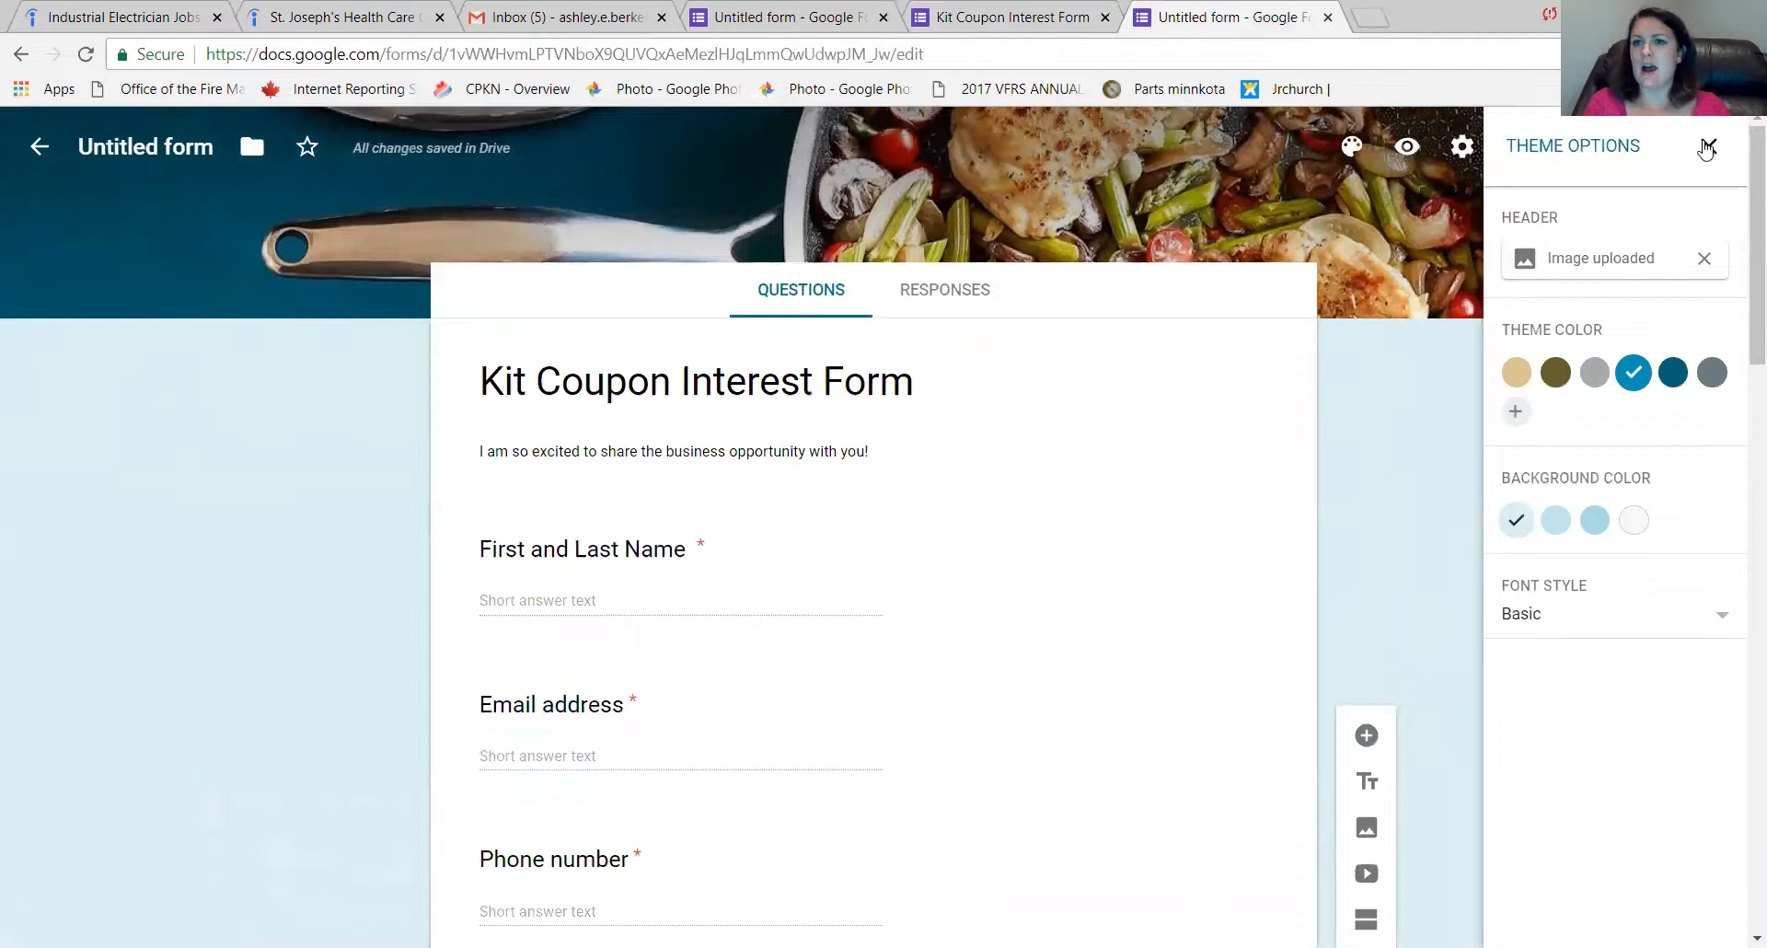
{"action": "left_click", "coordinate": [1708, 147]}
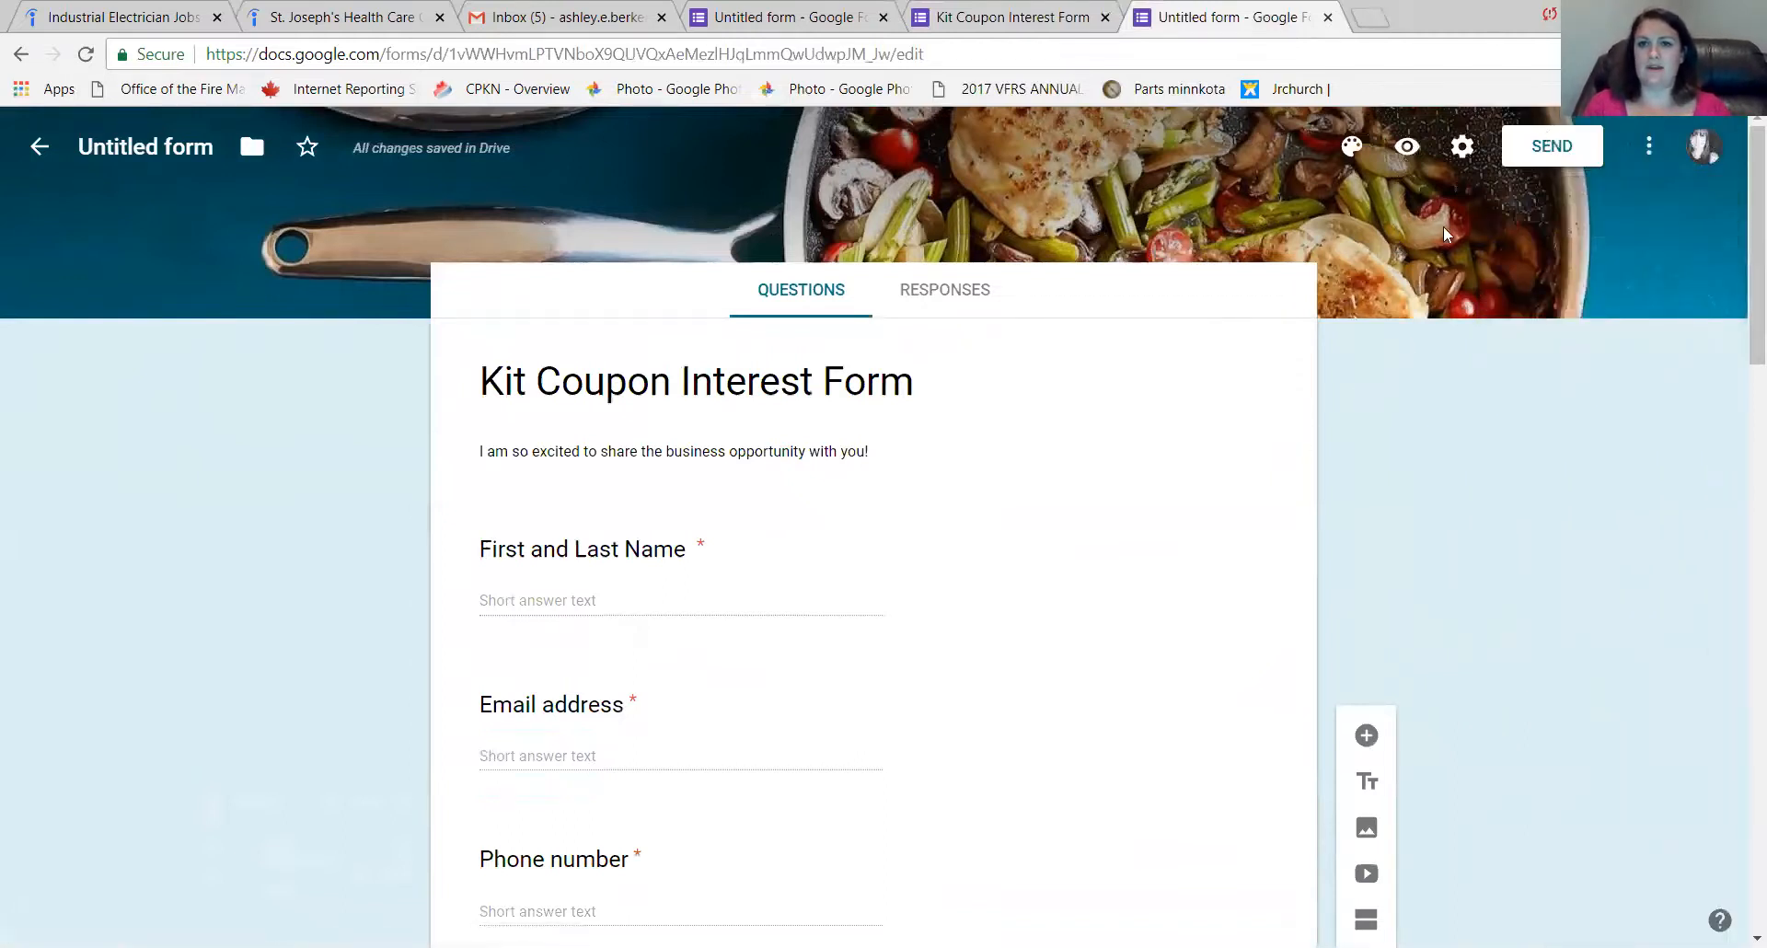
Back out of choosing a response destination for the untitled form and name the form file "Kit Coupon Interest Form".
{"action": "left_click", "coordinate": [939, 293]}
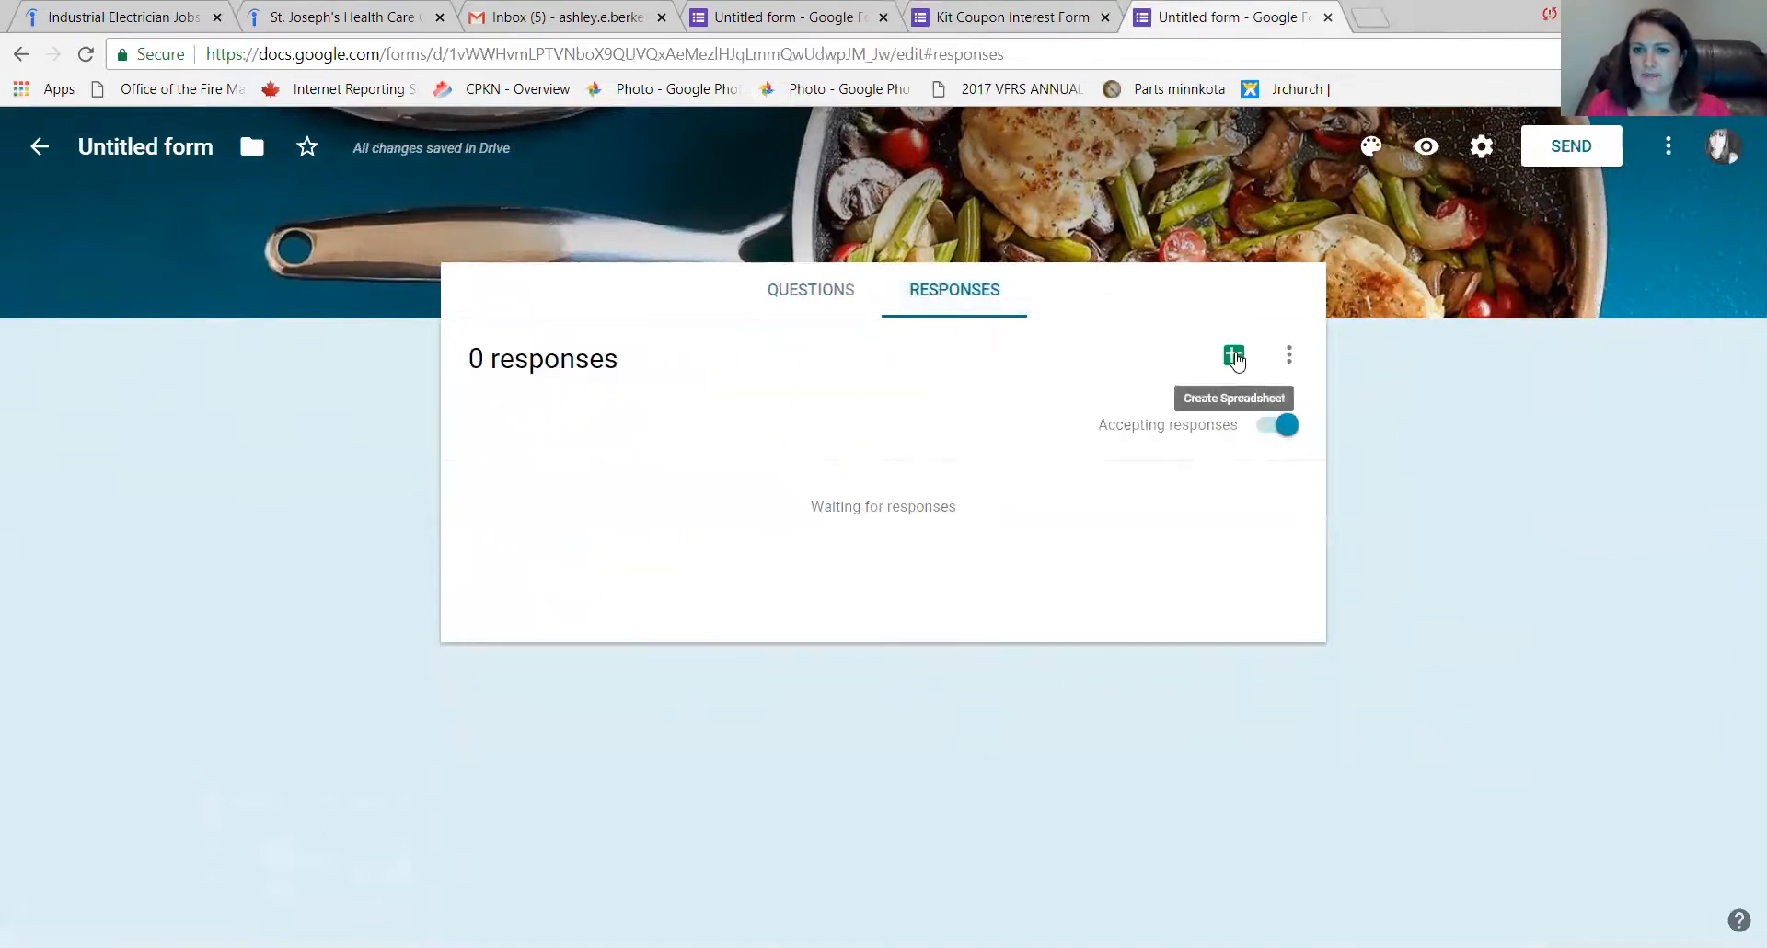
{"action": "left_click", "coordinate": [1235, 356]}
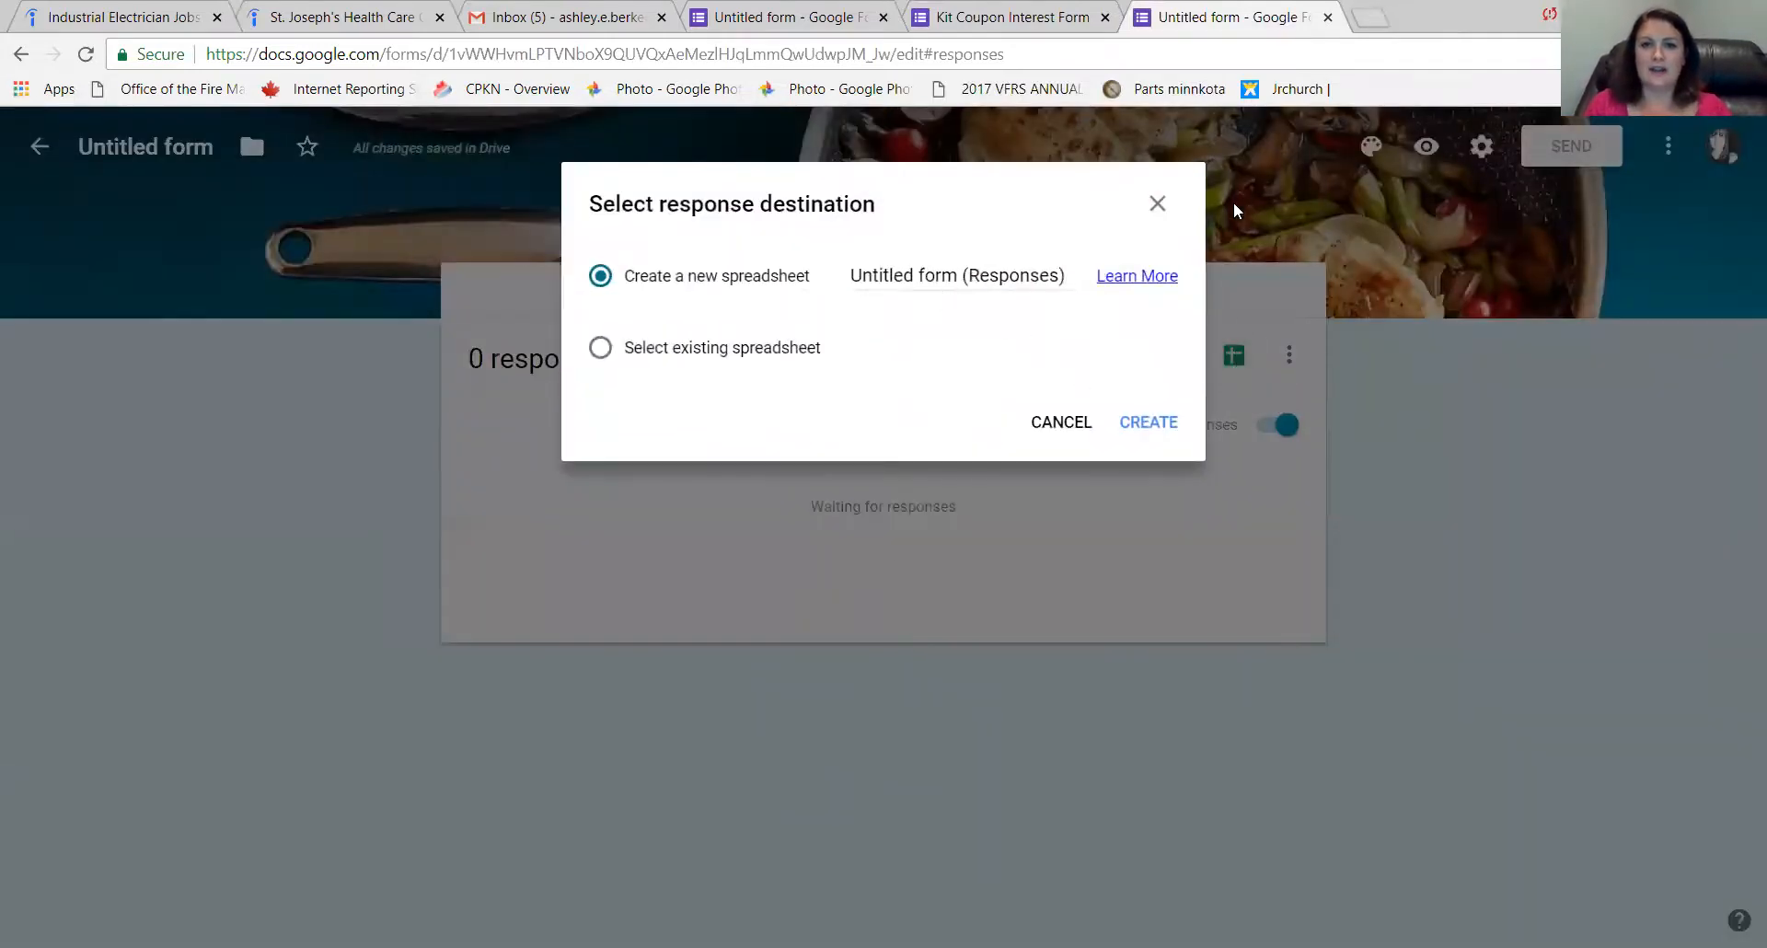
{"action": "left_click", "coordinate": [1158, 203]}
{"action": "left_click", "coordinate": [148, 147]}
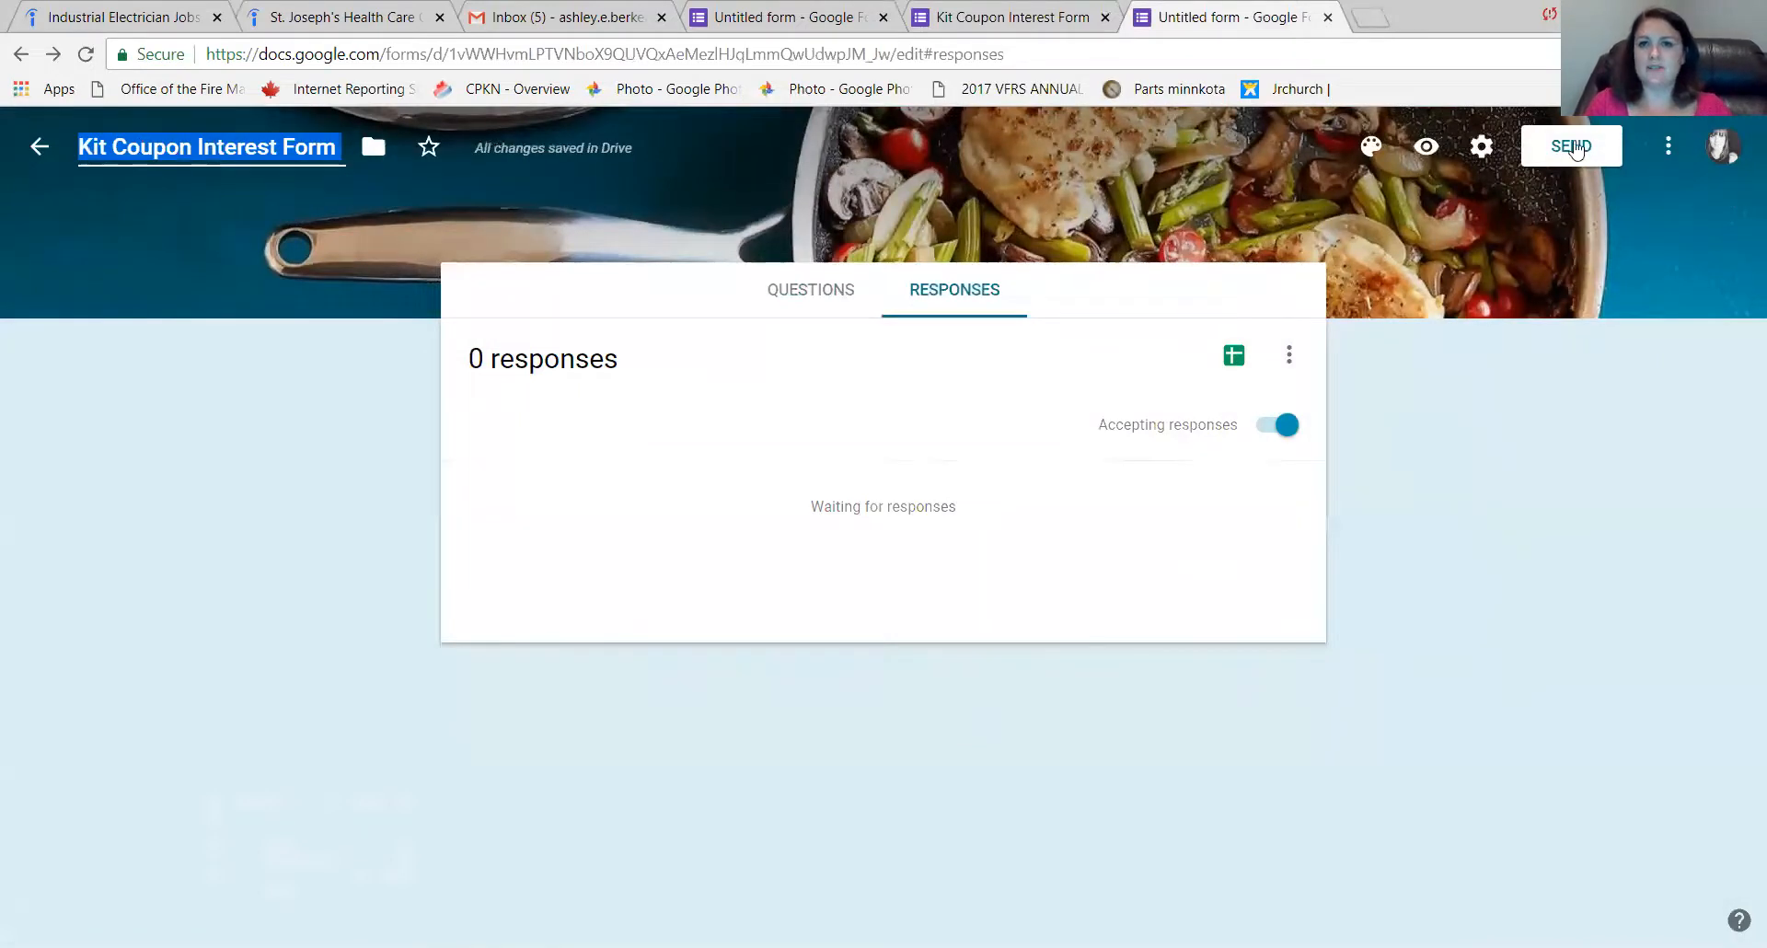
Create a new spreadsheet for the form's responses and turn on email notifications for new responses.
{"action": "left_click", "coordinate": [1234, 356]}
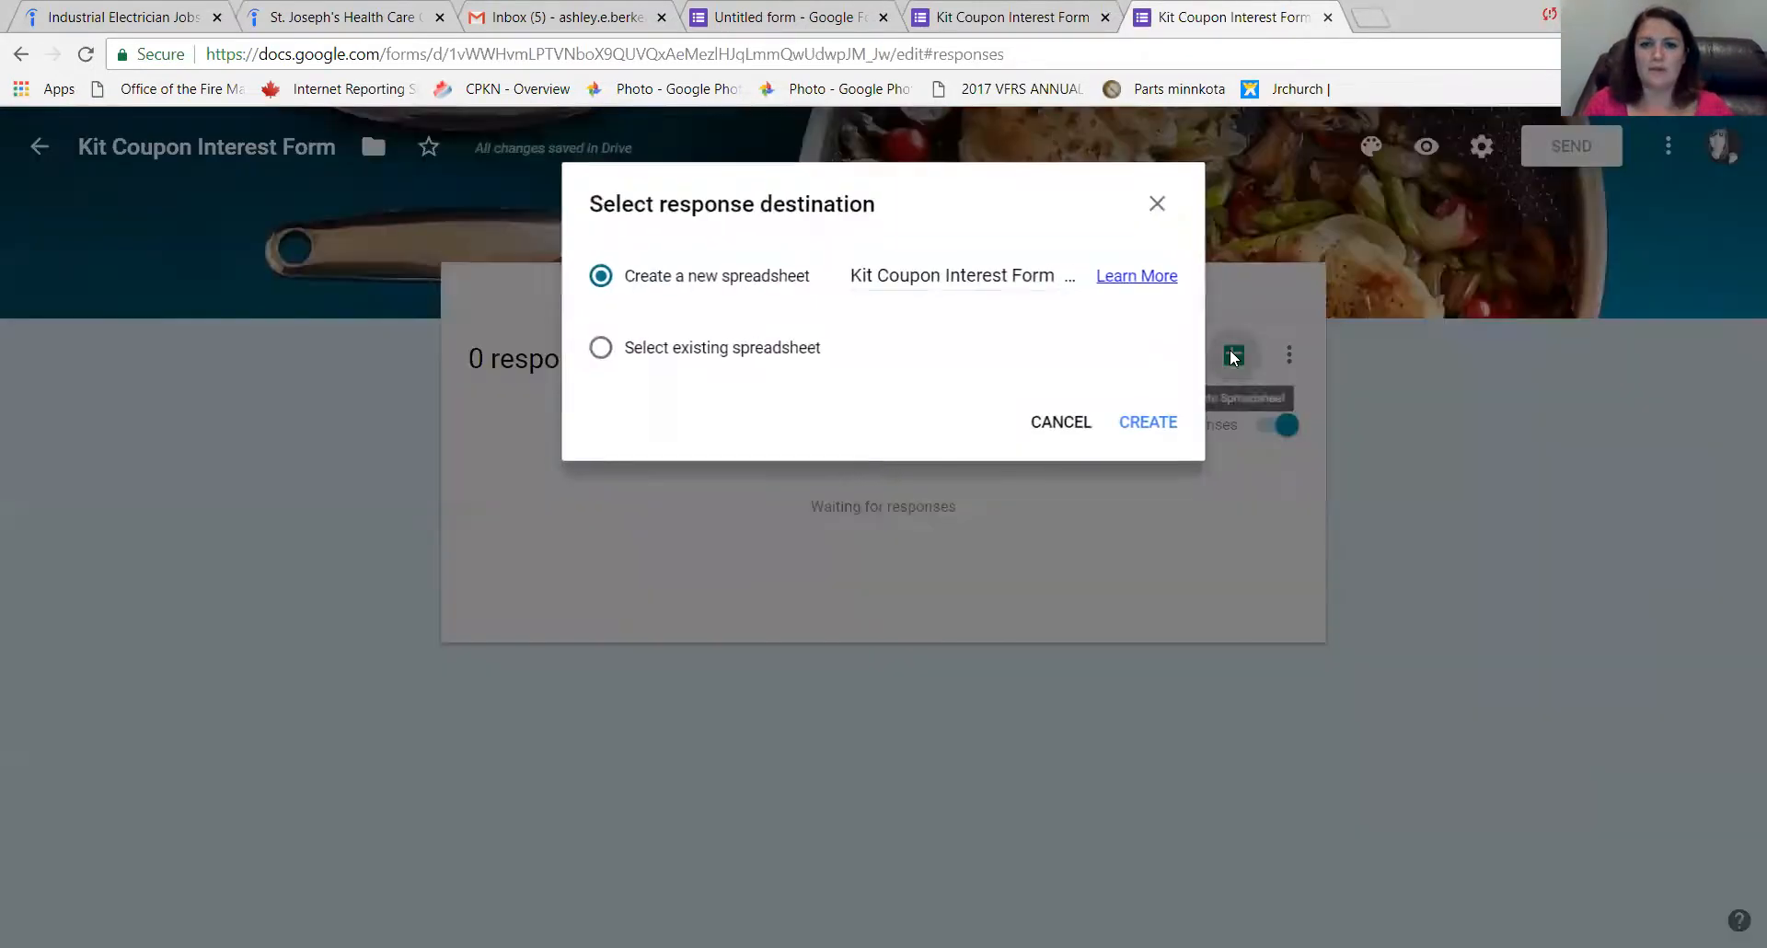
{"action": "left_click", "coordinate": [1146, 426]}
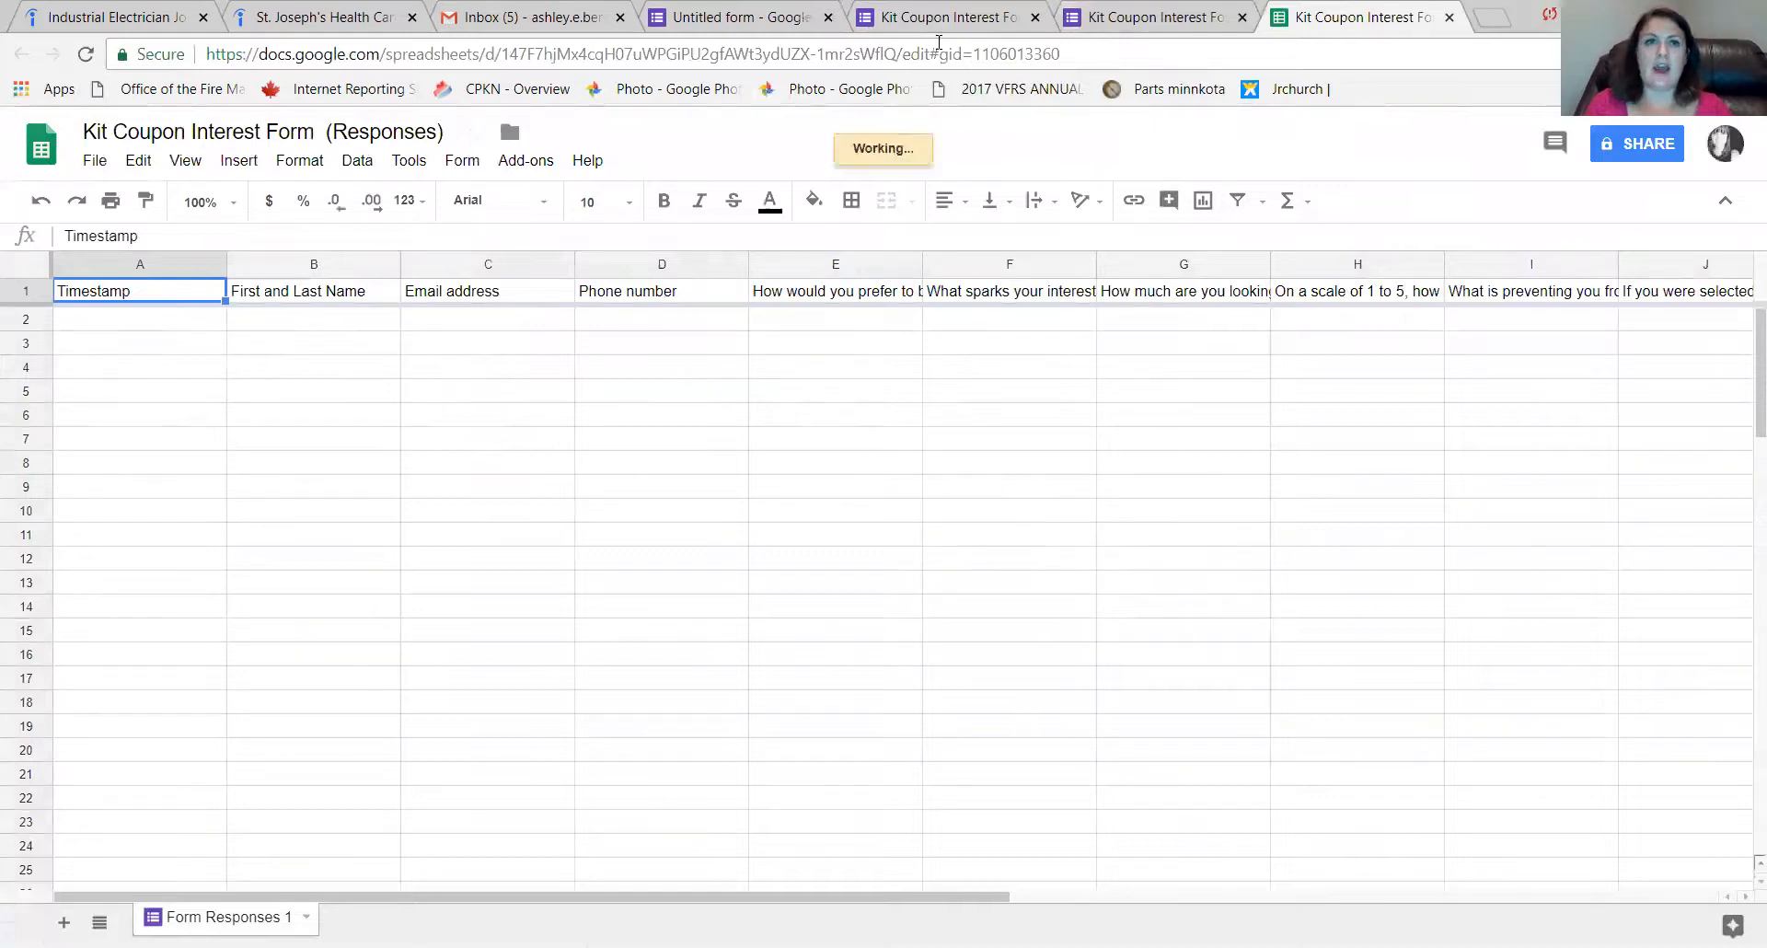
{"action": "left_click", "coordinate": [1187, 22]}
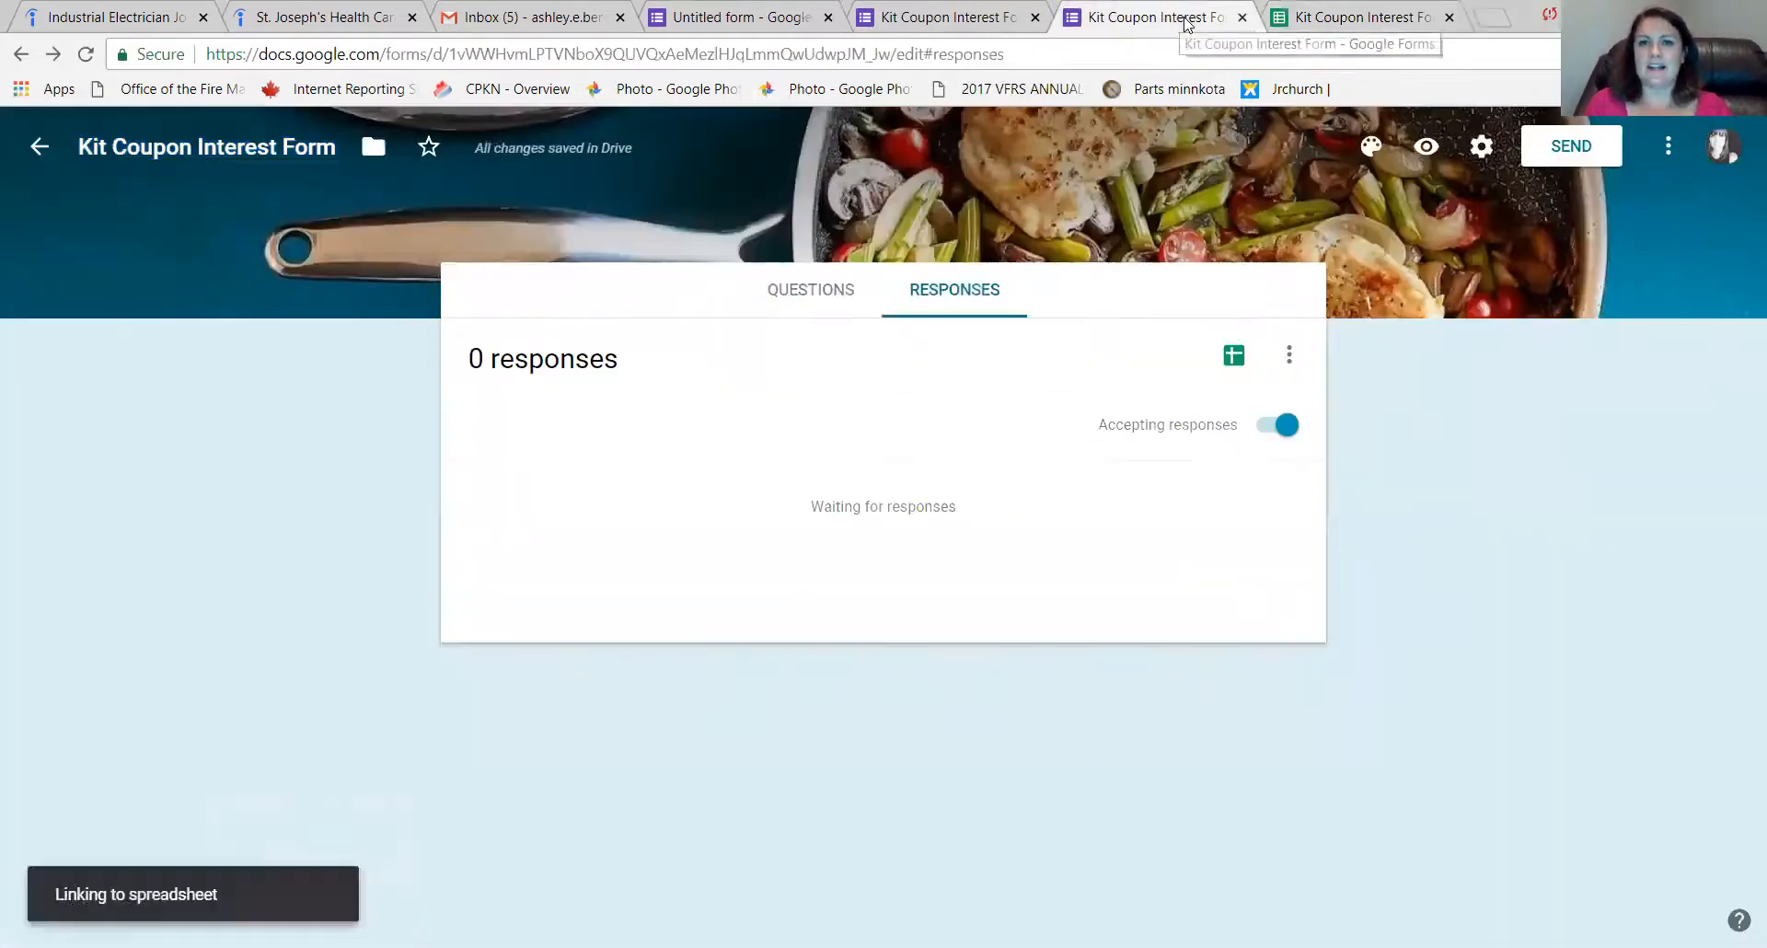
{"action": "left_click", "coordinate": [1289, 355]}
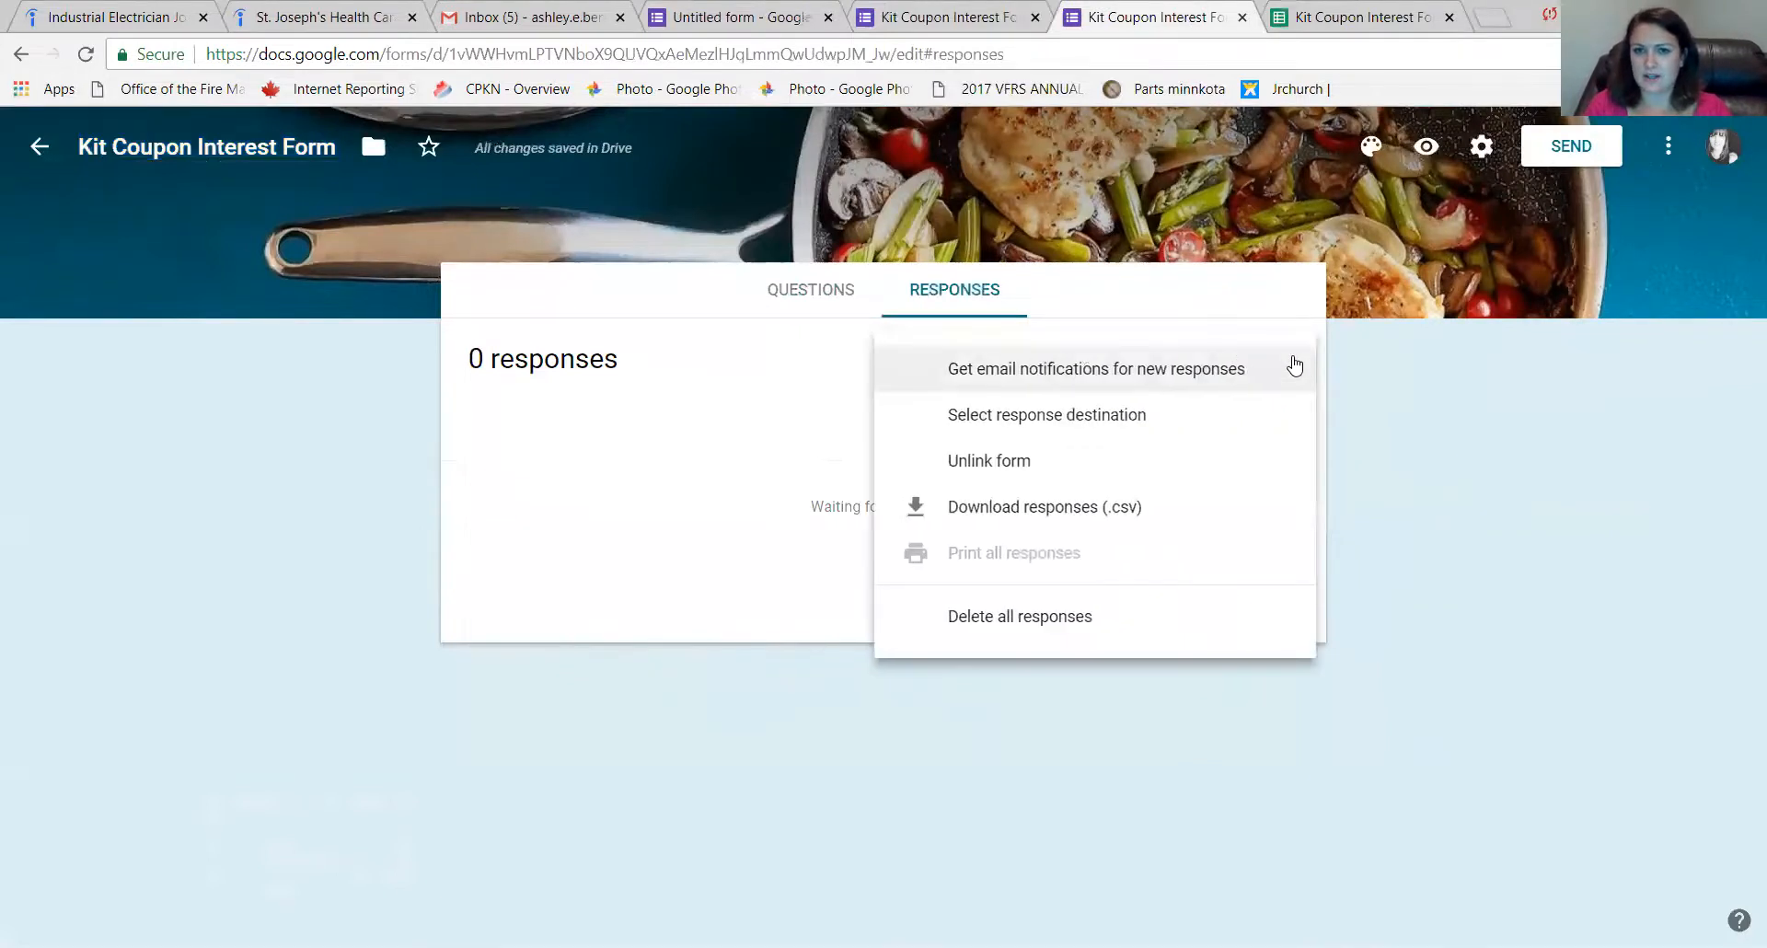
{"action": "left_click", "coordinate": [1094, 373]}
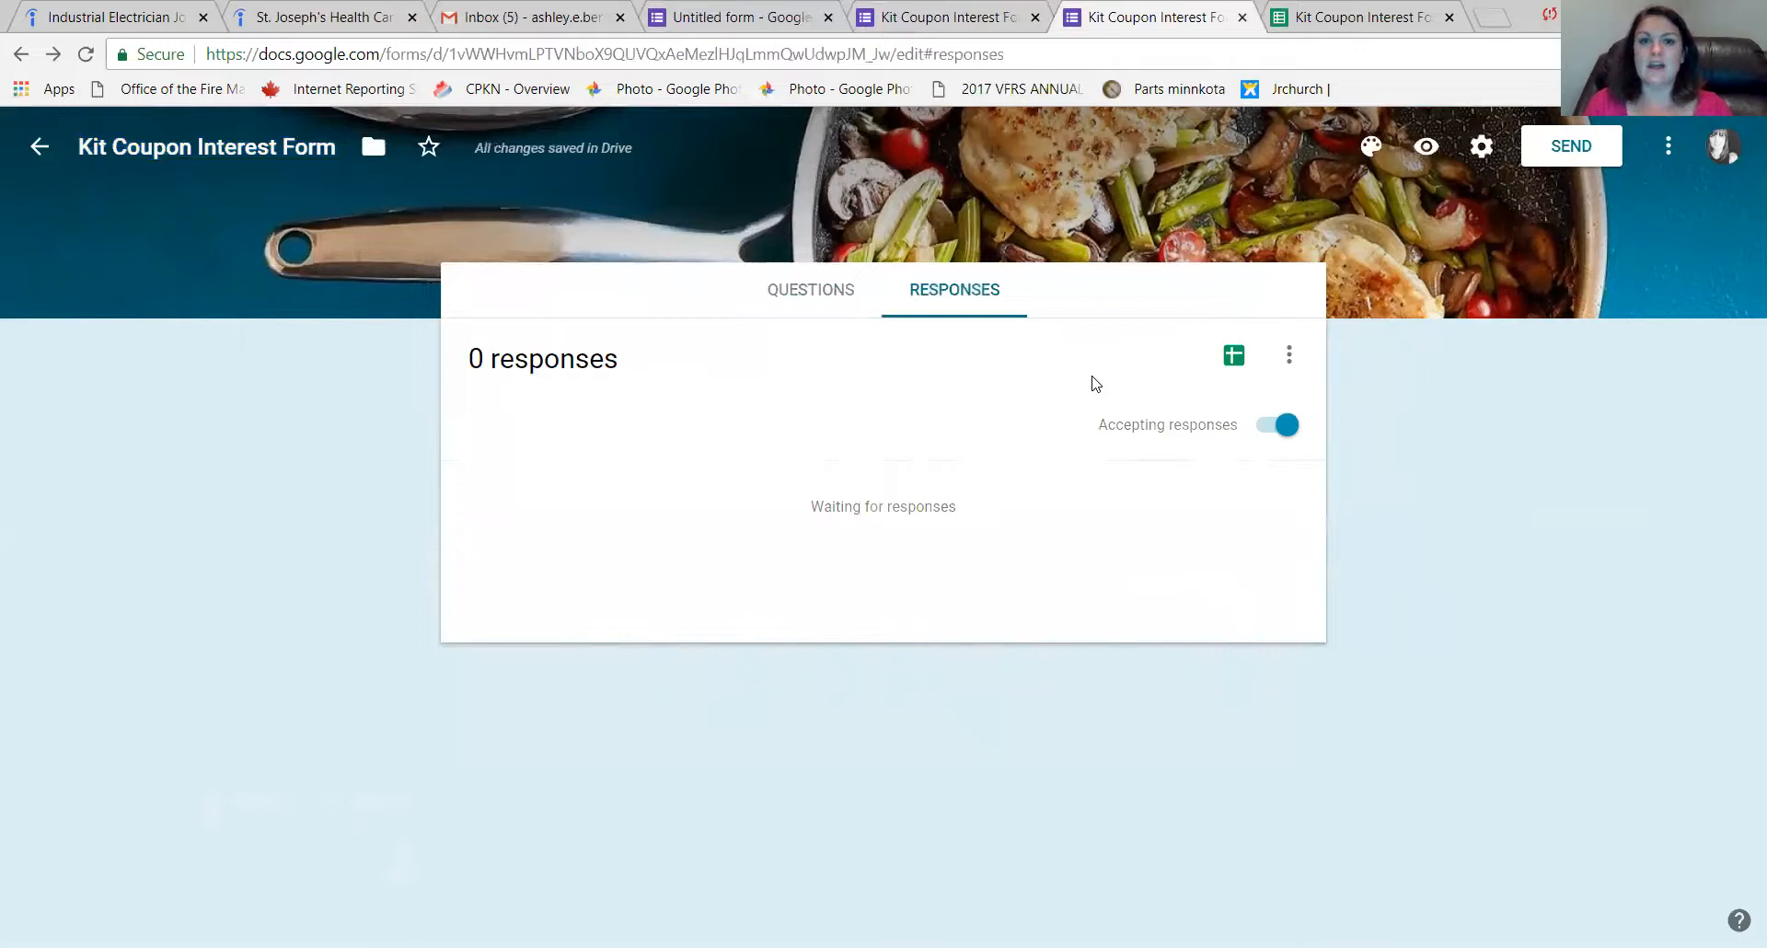
Review the form's questions and responses views and the linked responses spreadsheet, and return to the form.
{"action": "left_click", "coordinate": [837, 299]}
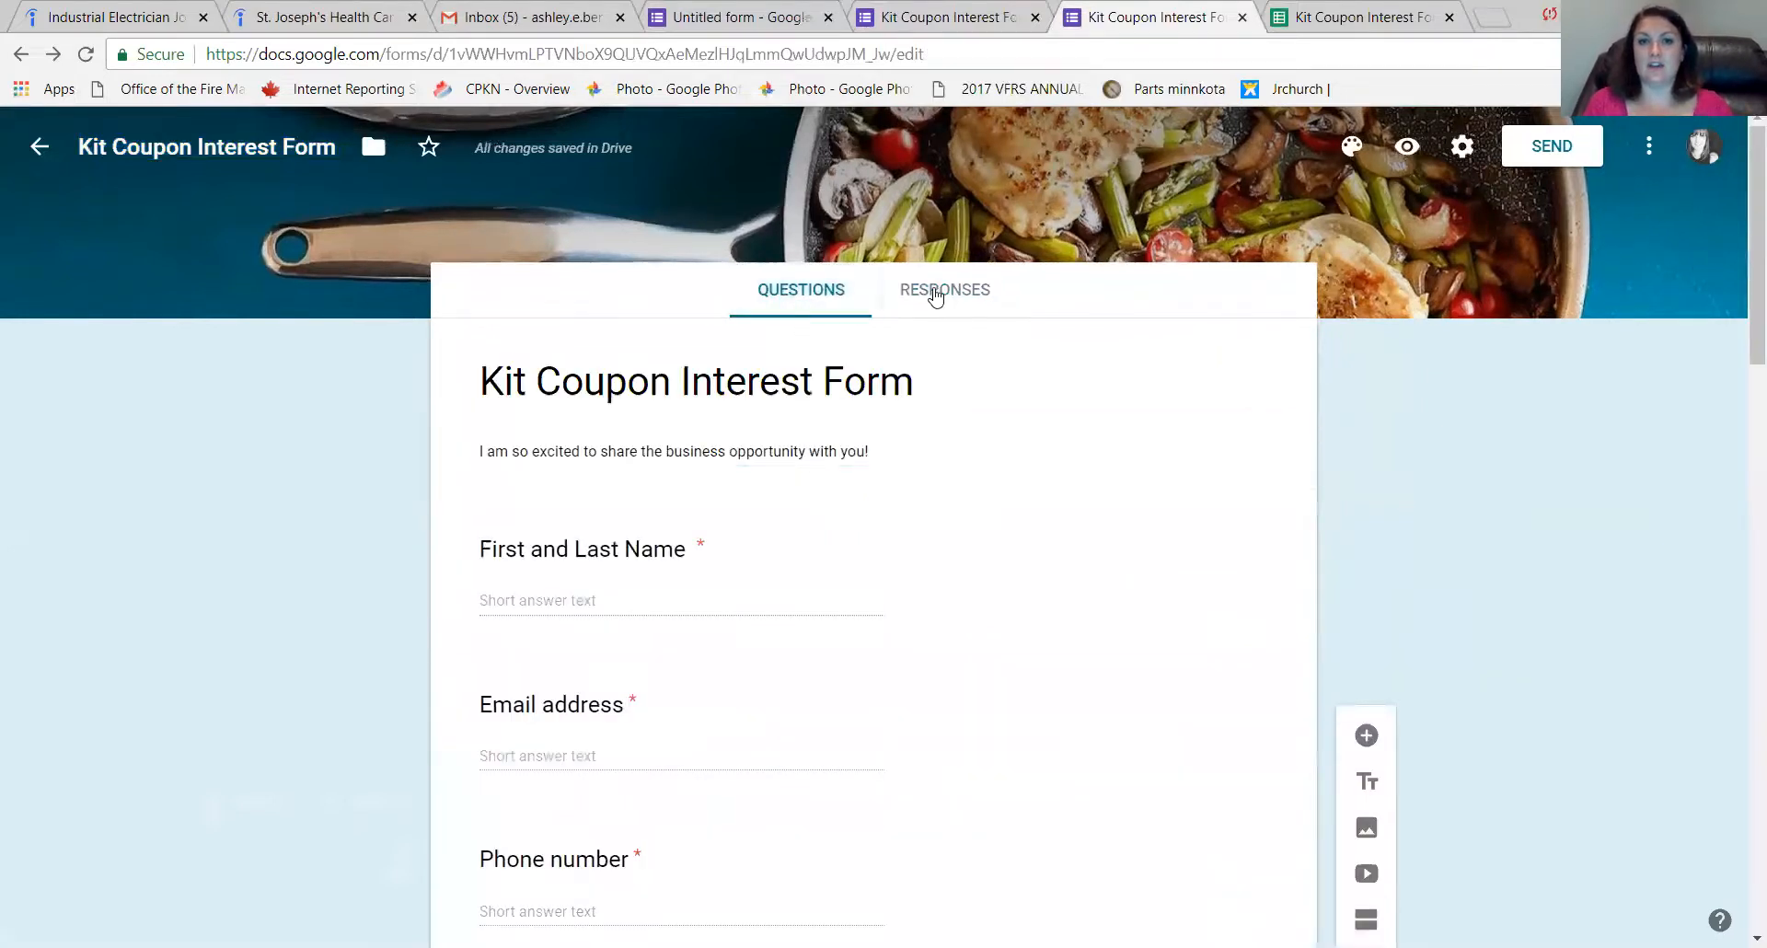
{"action": "left_click", "coordinate": [935, 295]}
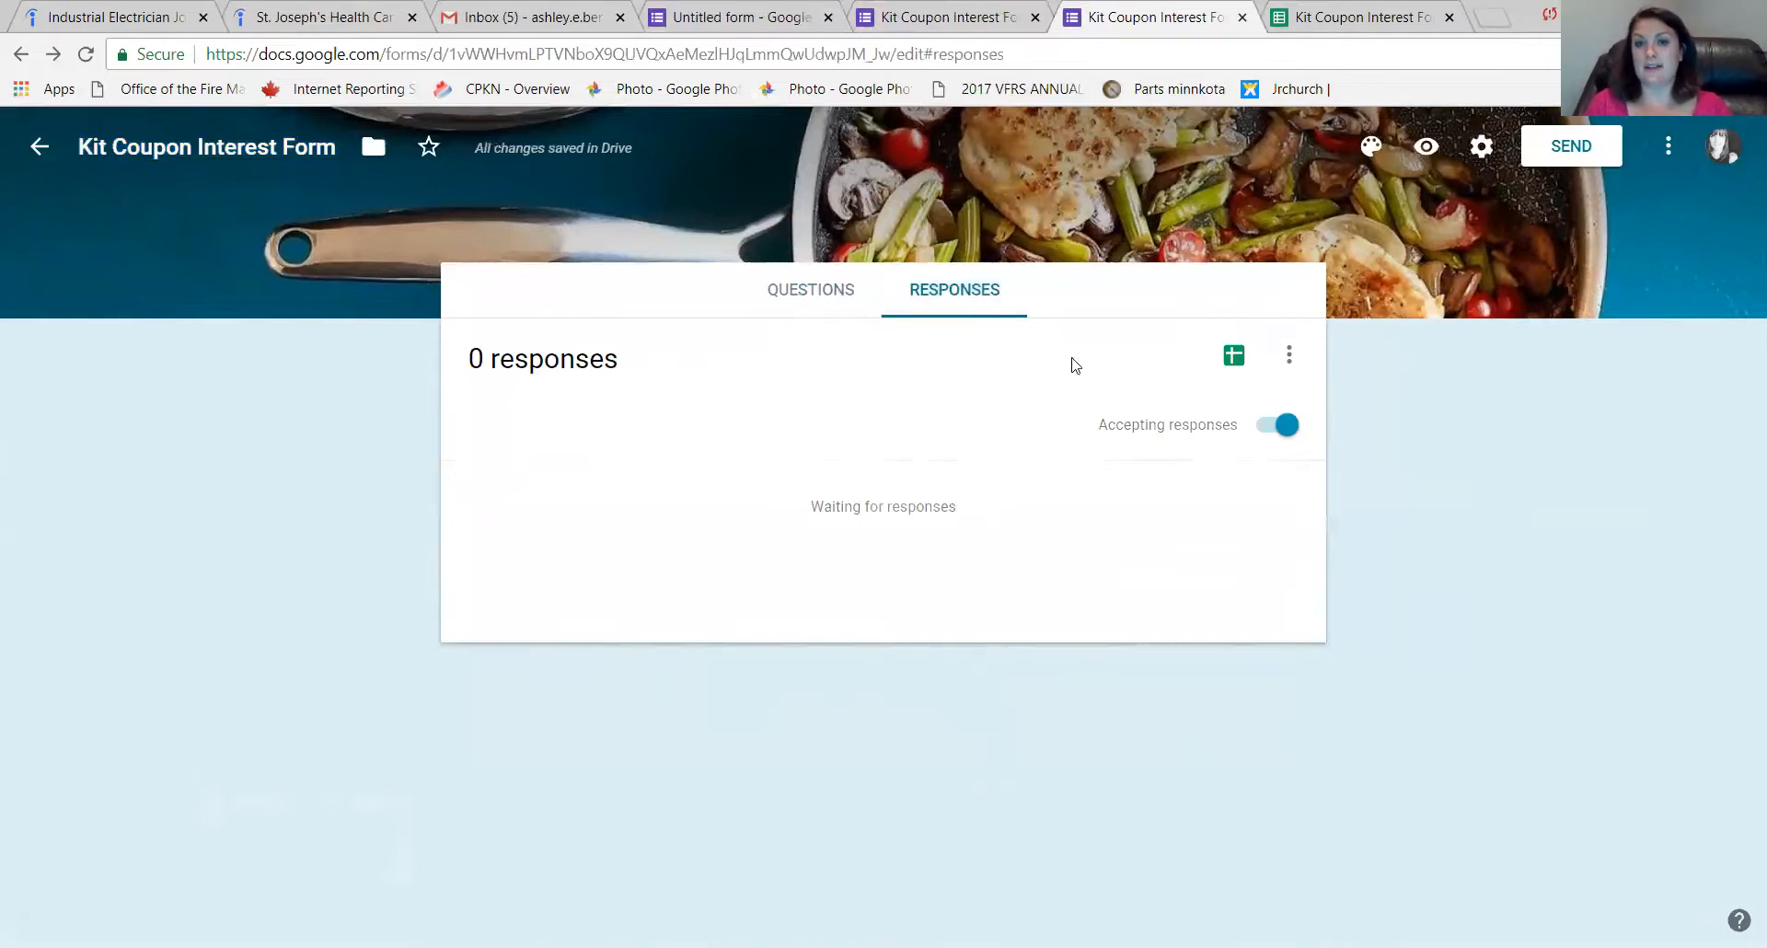
{"action": "left_click", "coordinate": [1381, 17]}
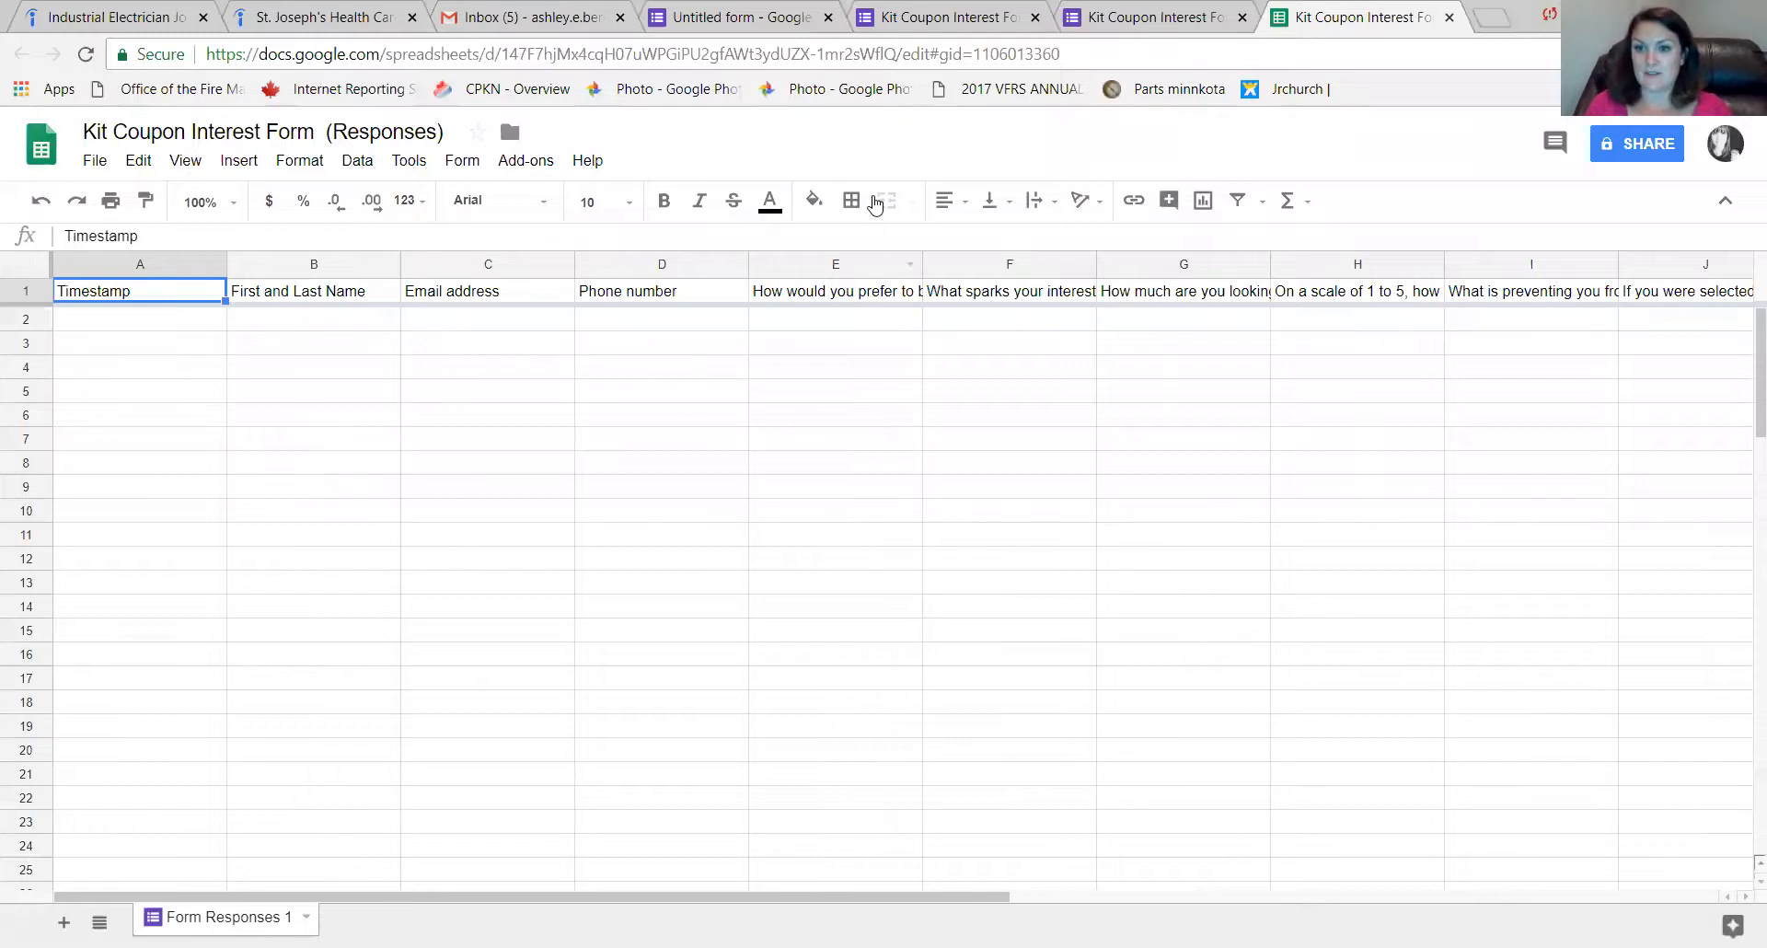
{"action": "left_click", "coordinate": [1220, 22]}
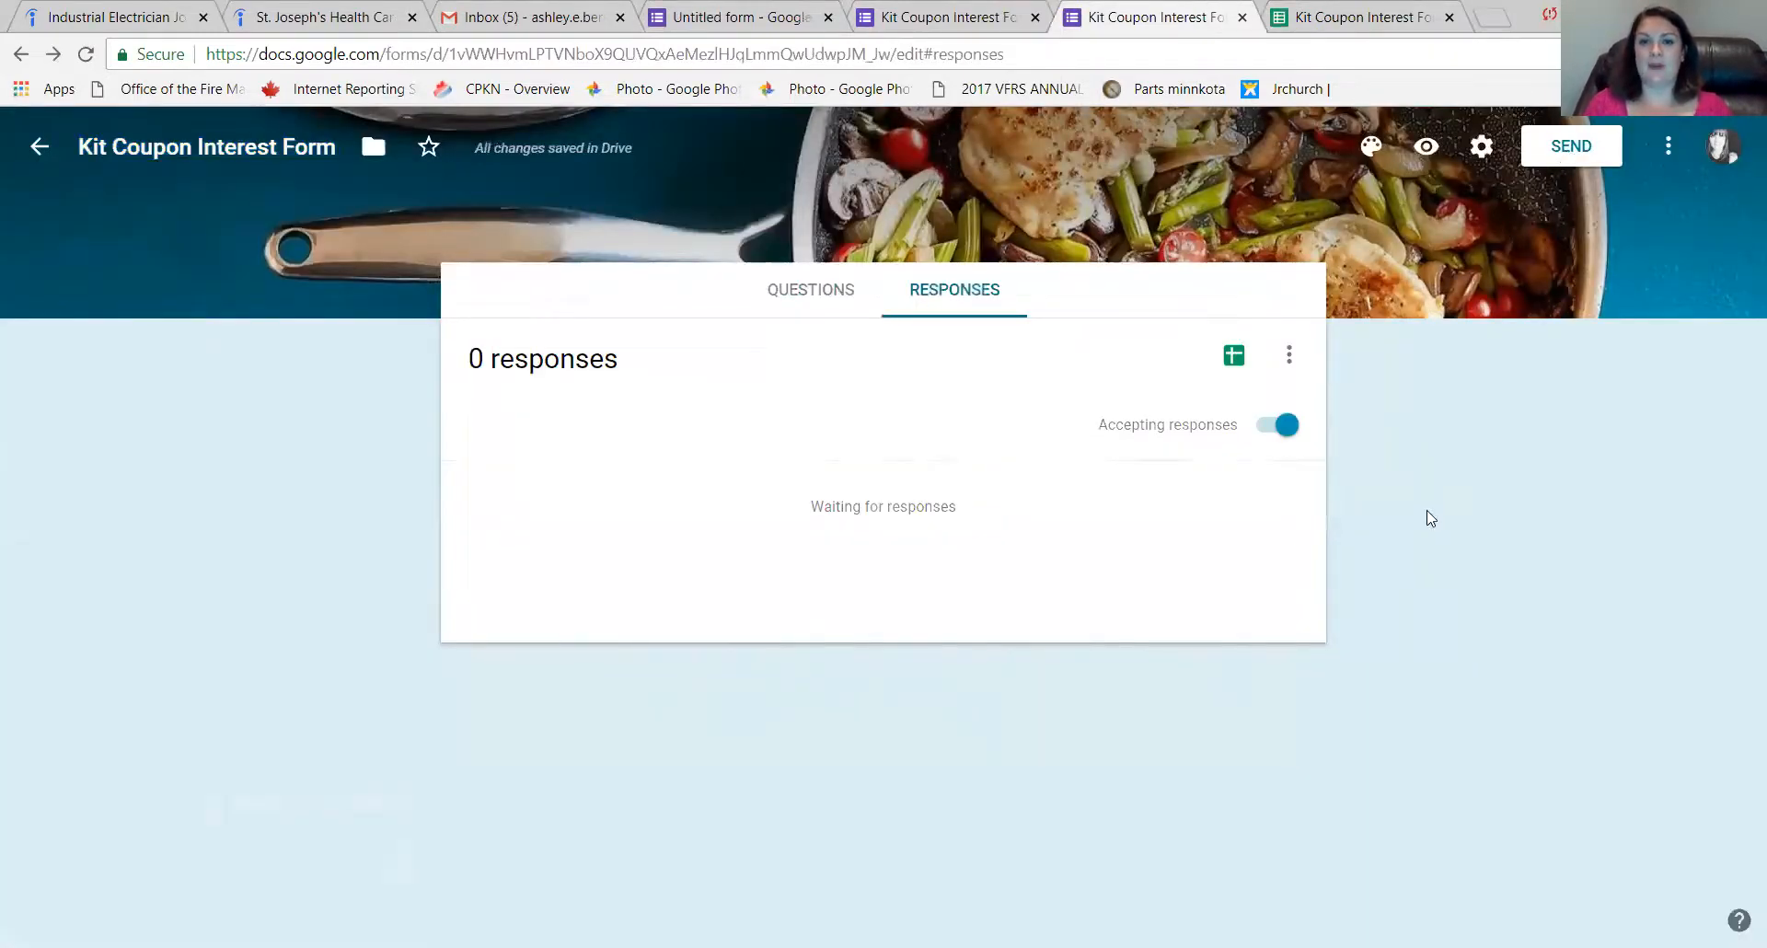
Generate a shortened shareable link for the form, copy it and close the send dialog.
{"action": "left_click", "coordinate": [1574, 150]}
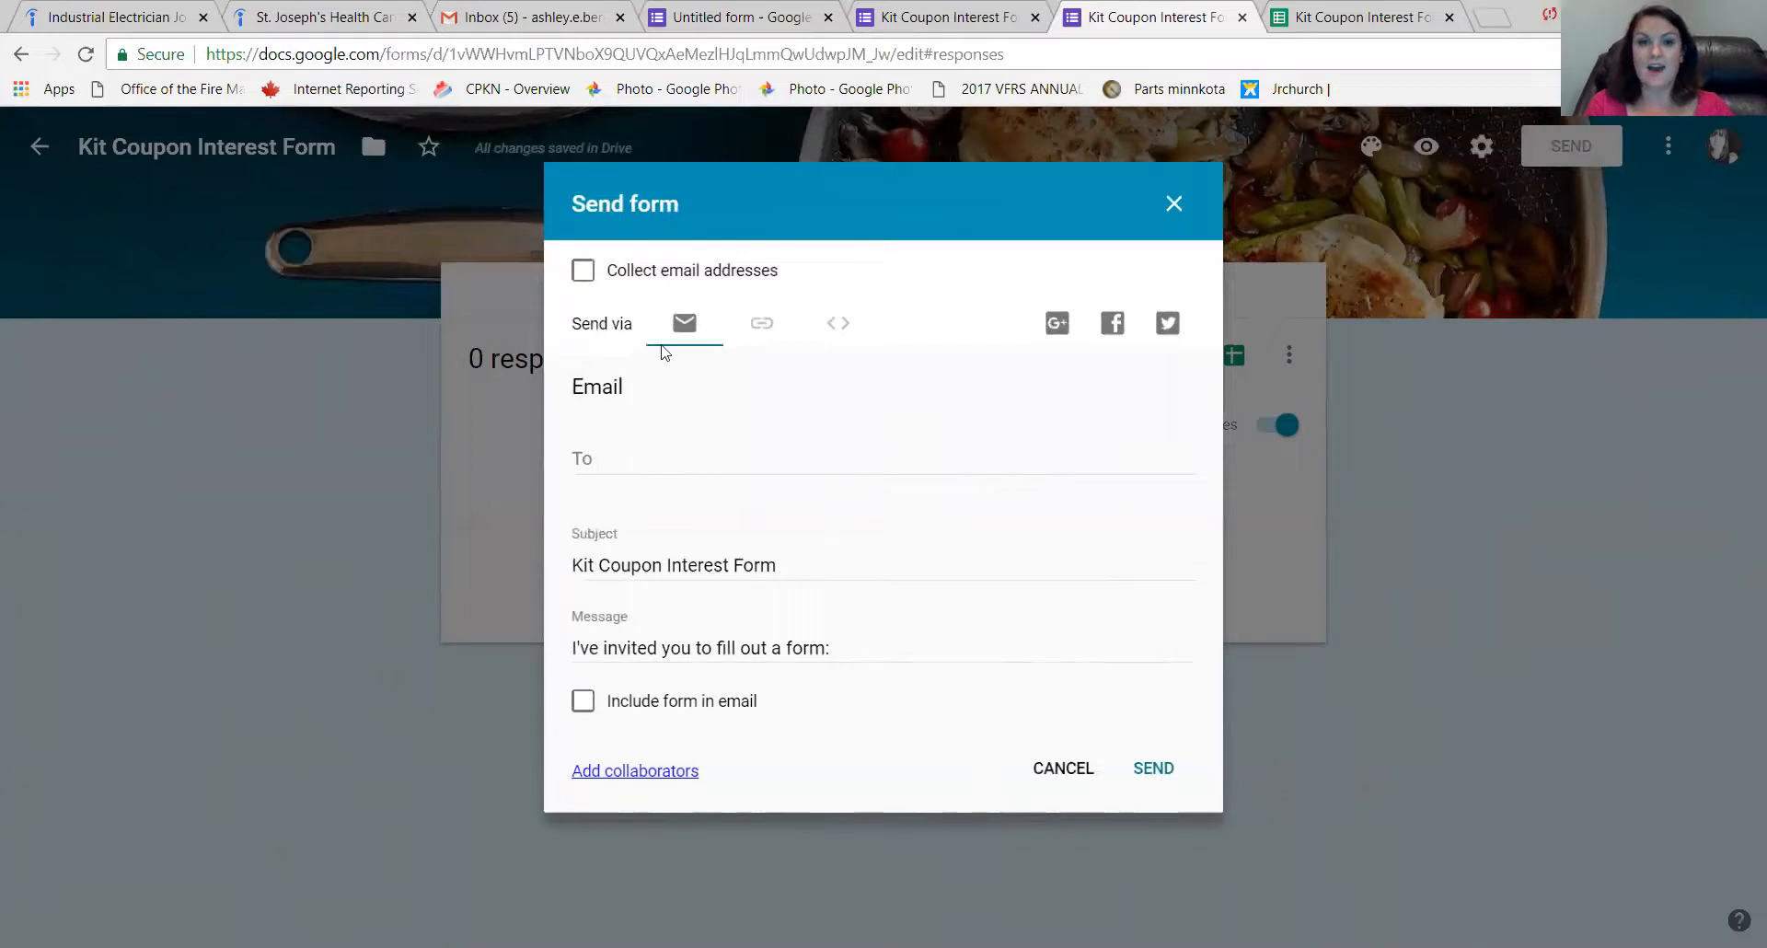
{"action": "left_click", "coordinate": [761, 327]}
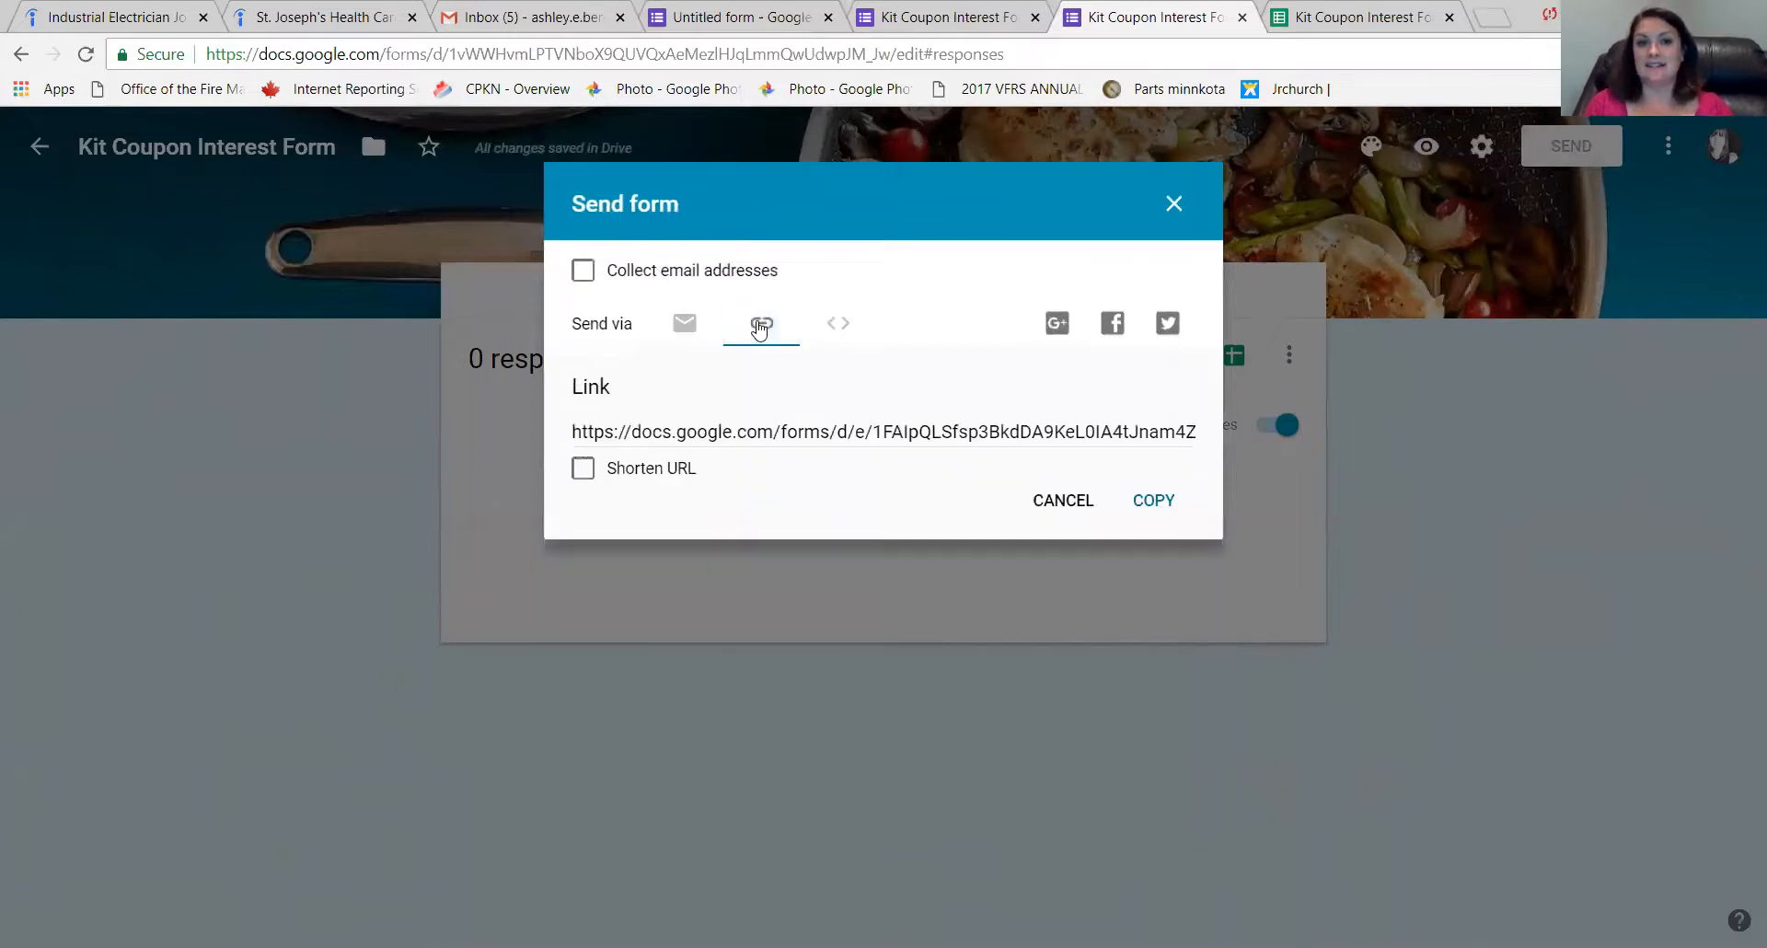
{"action": "left_click", "coordinate": [586, 467]}
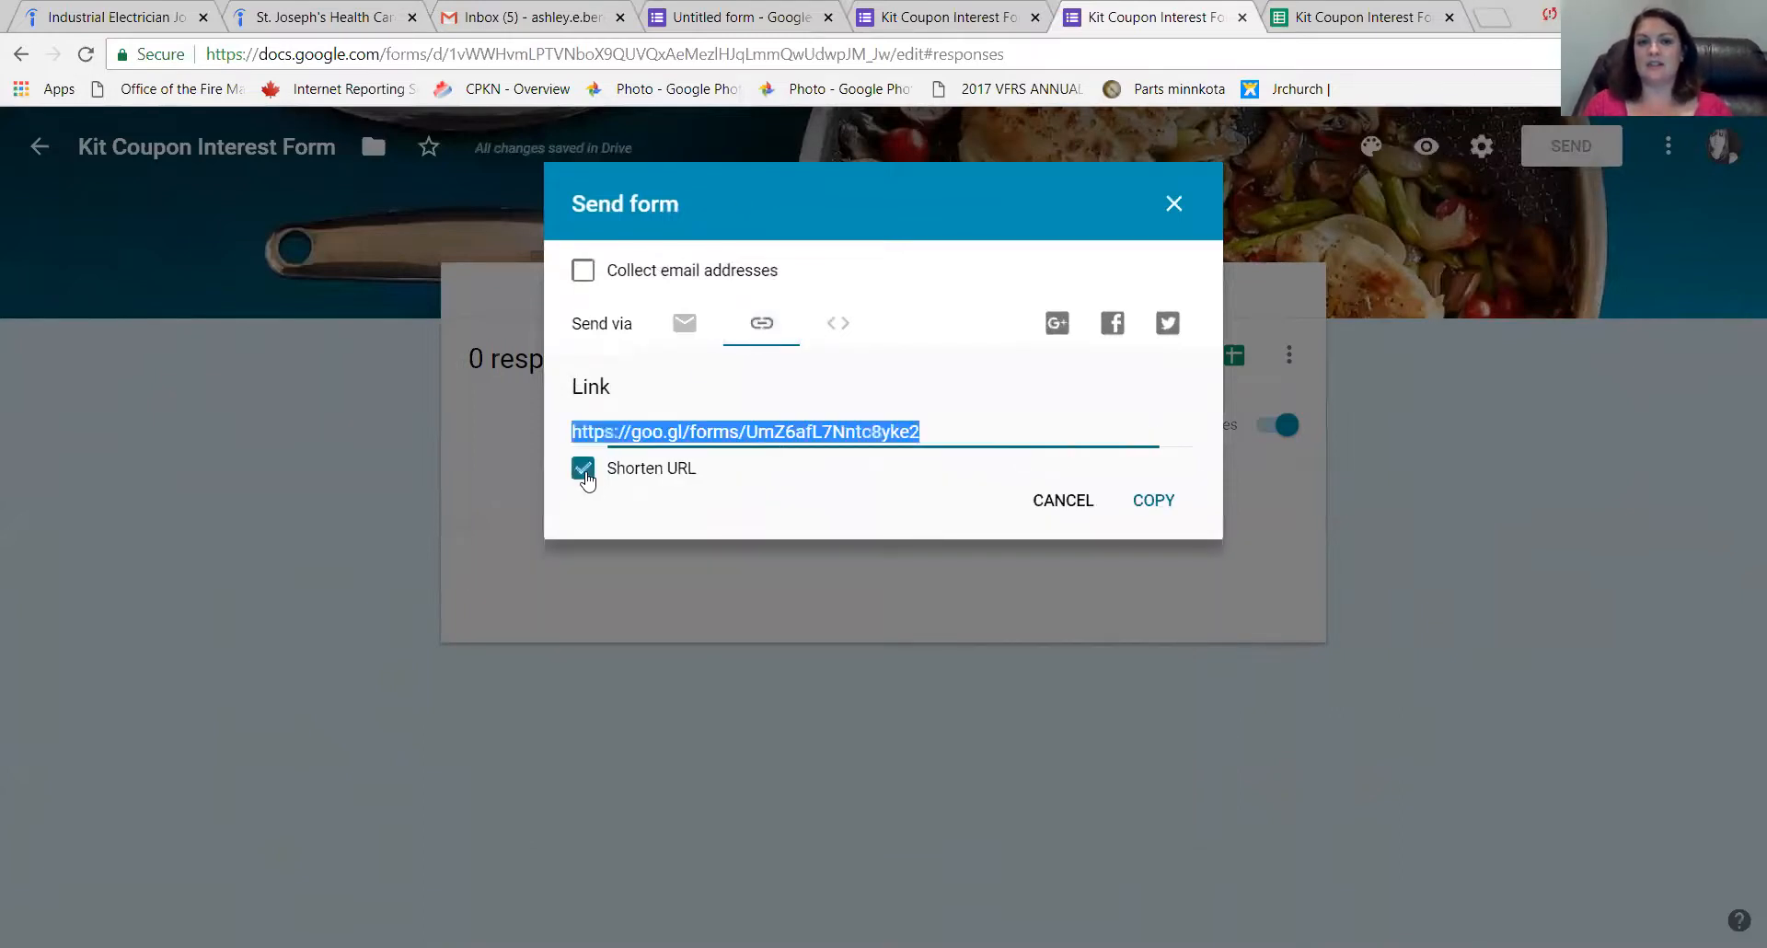
{"action": "left_click", "coordinate": [1152, 504]}
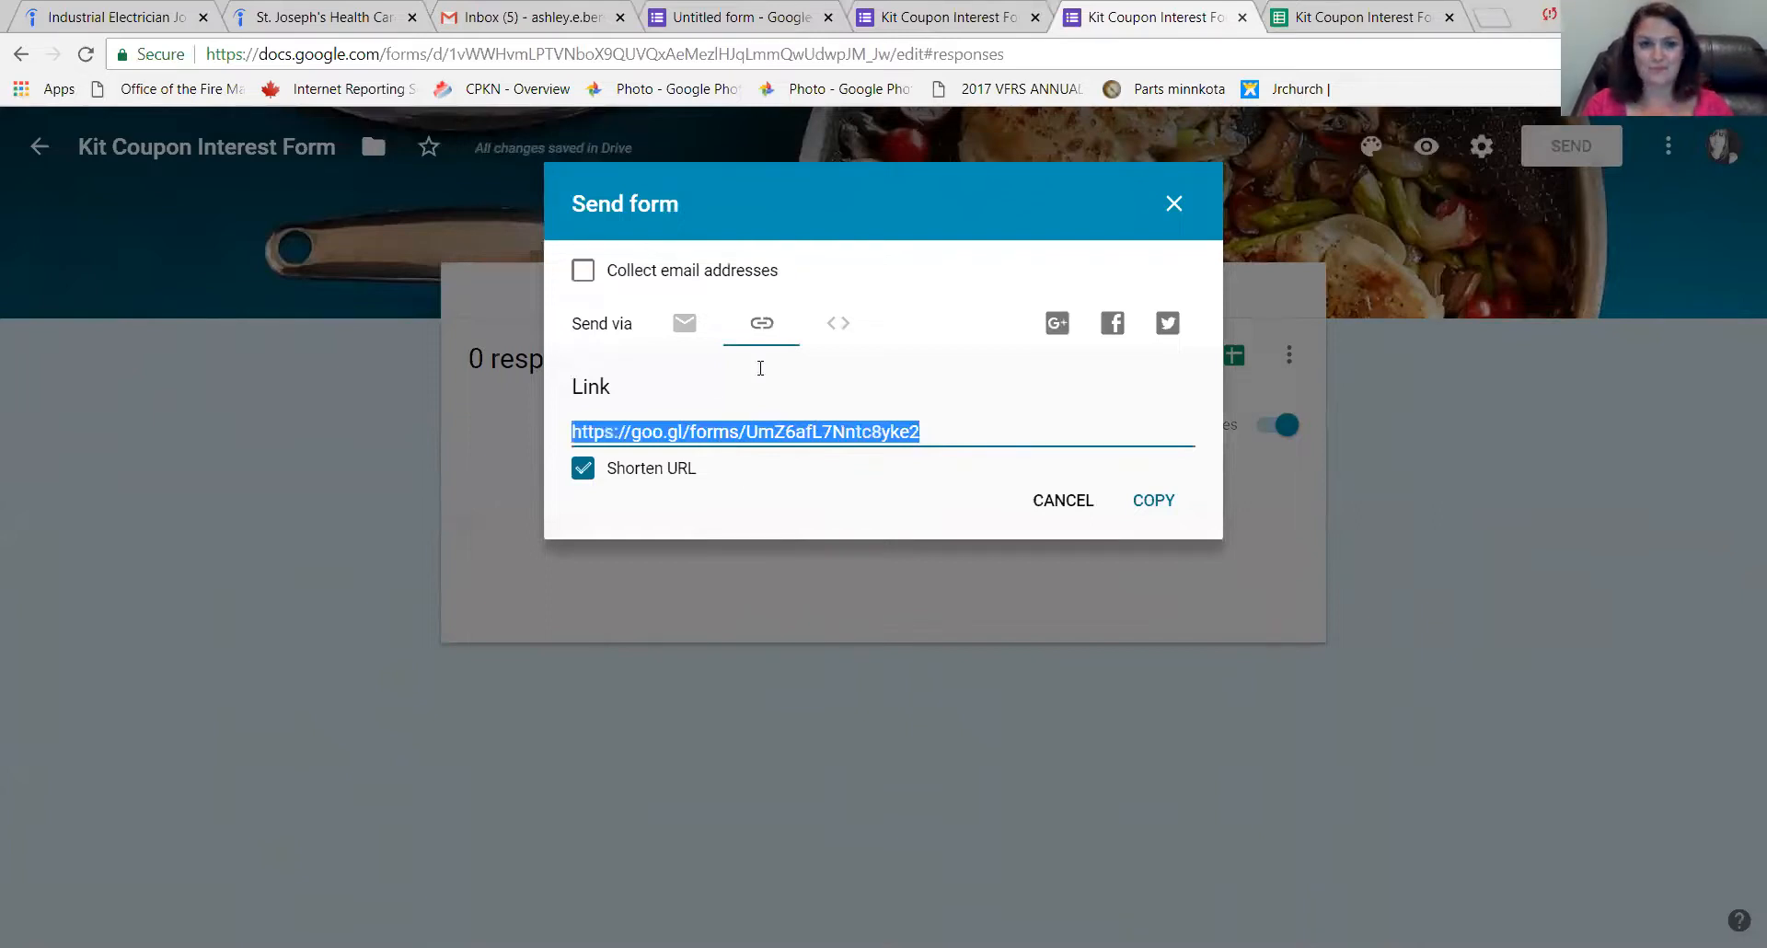
{"action": "left_click", "coordinate": [1174, 204]}
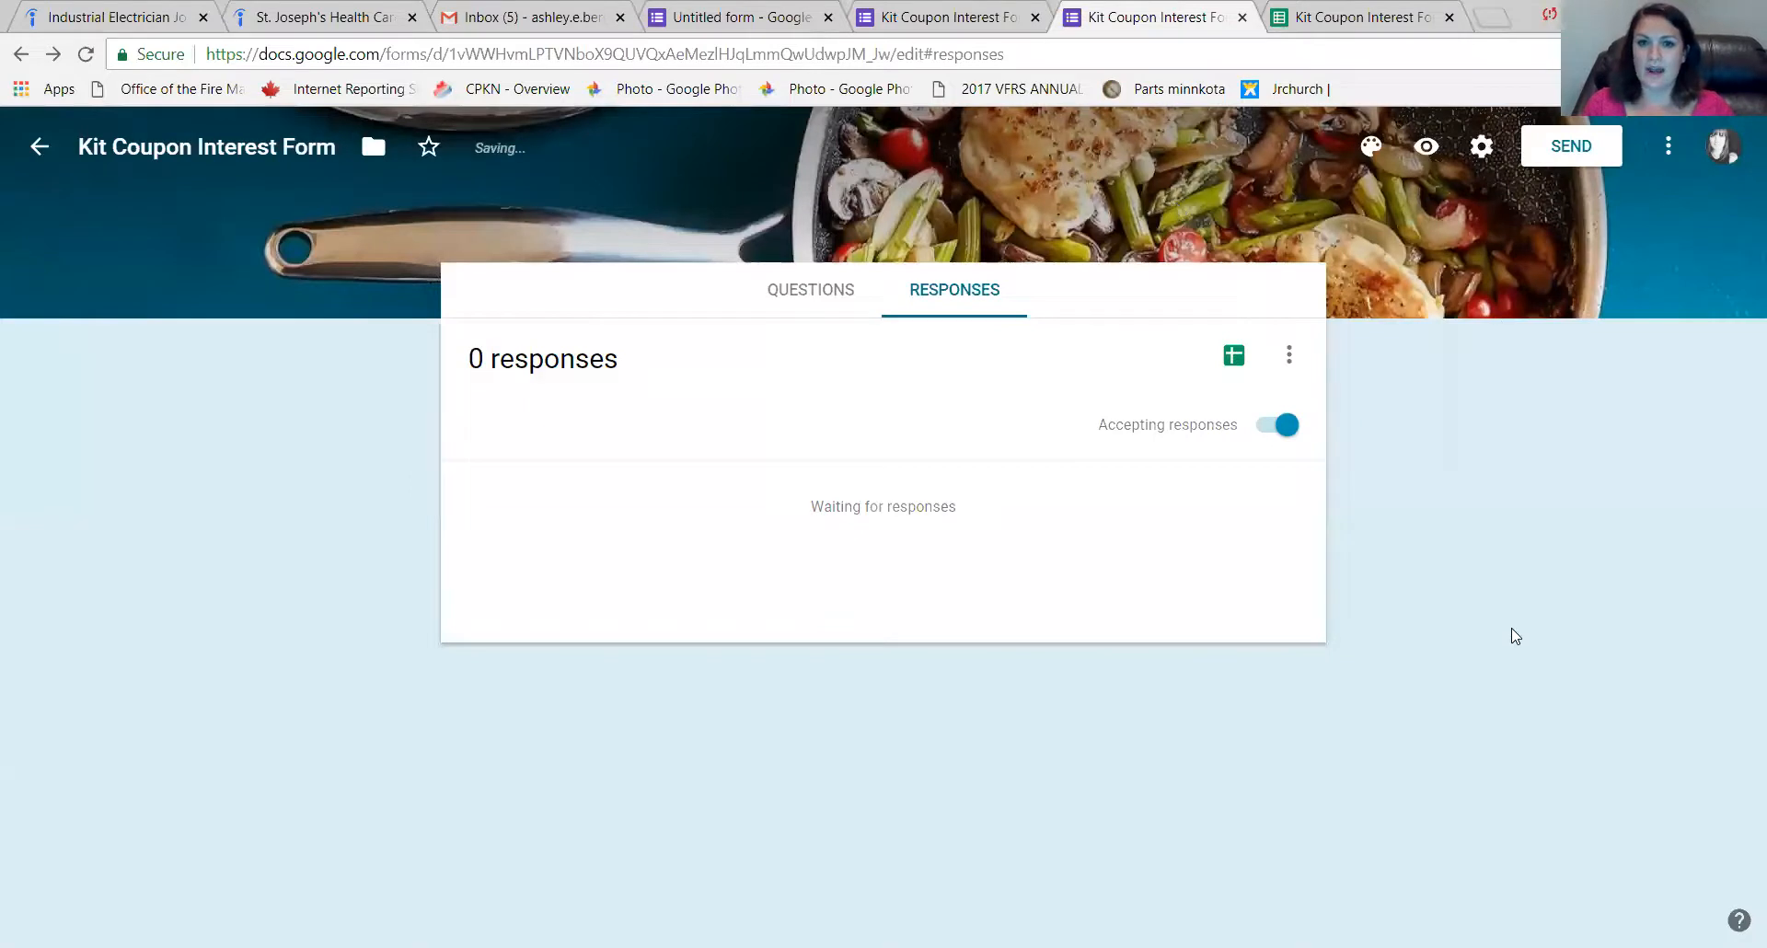